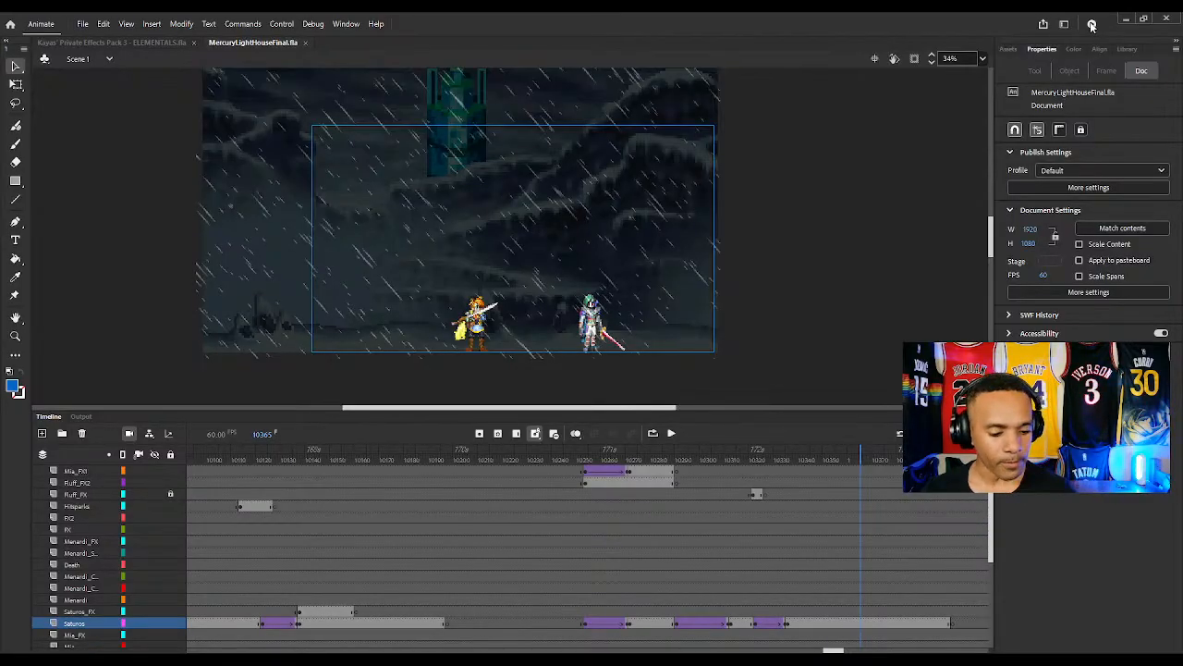
Play the whole animation as a test movie, close it, and review the timeline frames up to about 11276
left_click(1092, 25)
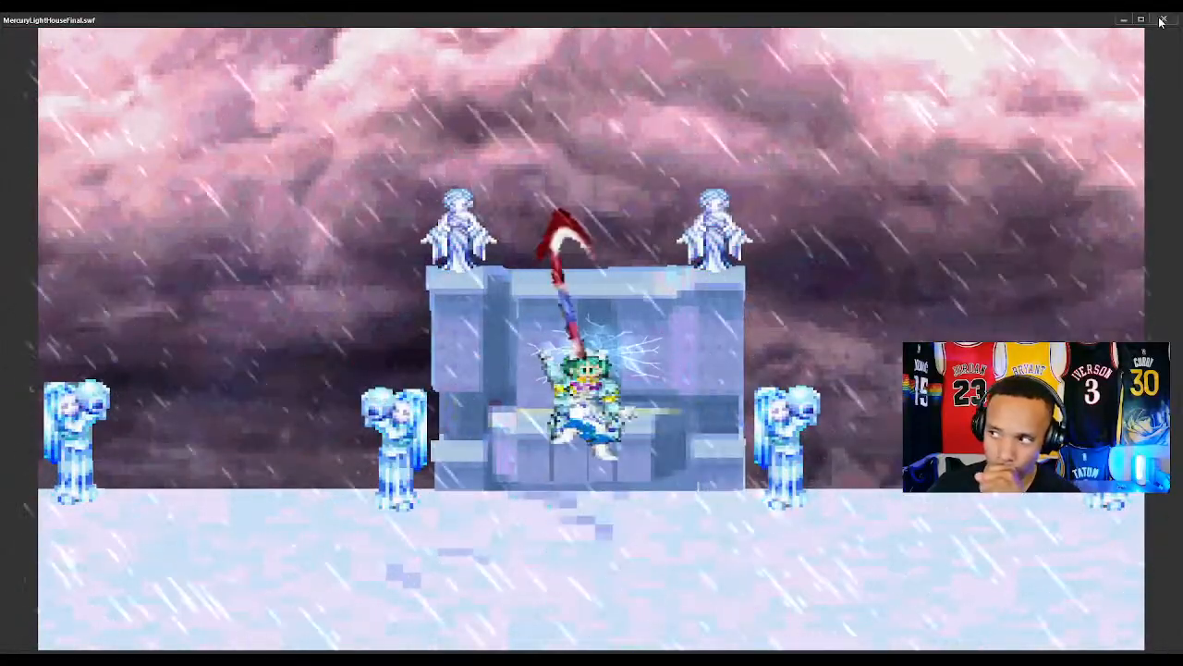
left_click(1162, 20)
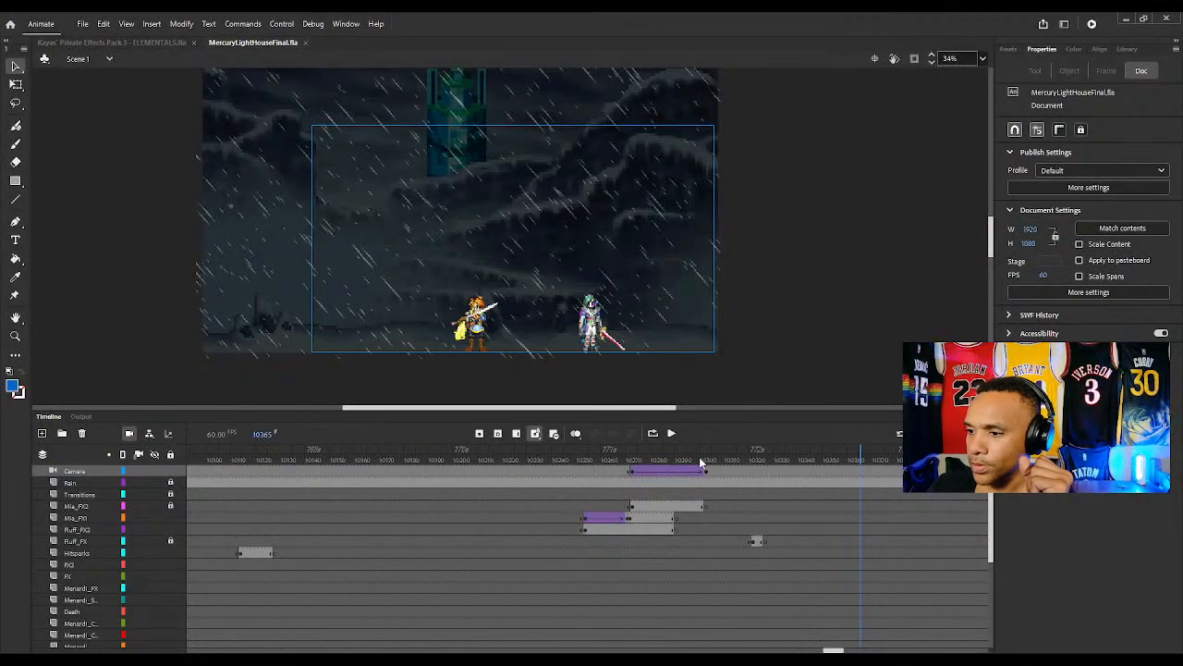
left_click_drag(700, 461, 809, 462)
left_click_drag(920, 460, 1180, 447)
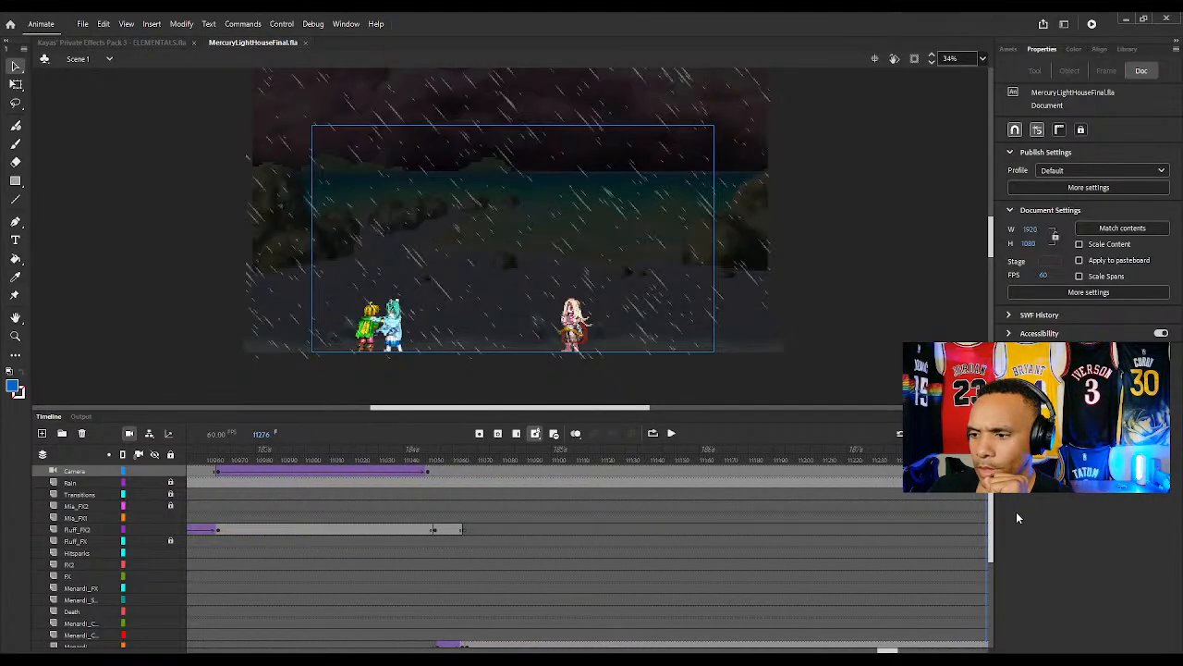
Lengthen the beach standoff by inserting about ten frames across all layers from frame 11270
scroll(900, 593, "down", 3)
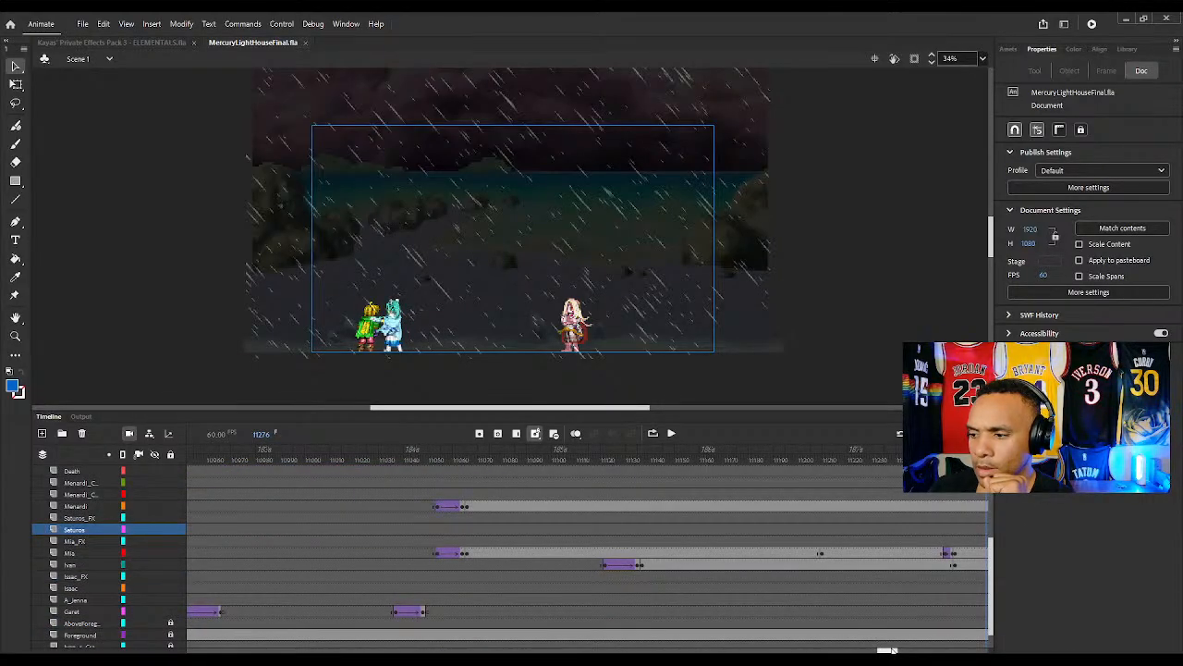
left_click_drag(887, 650, 896, 650)
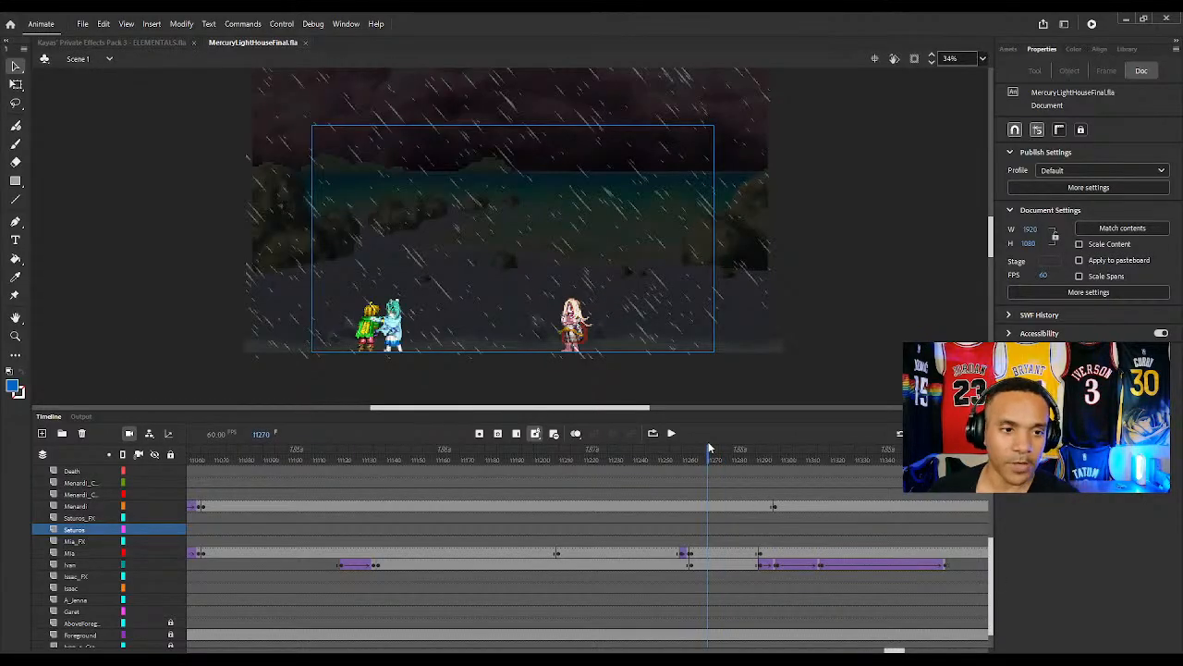
key("F5")
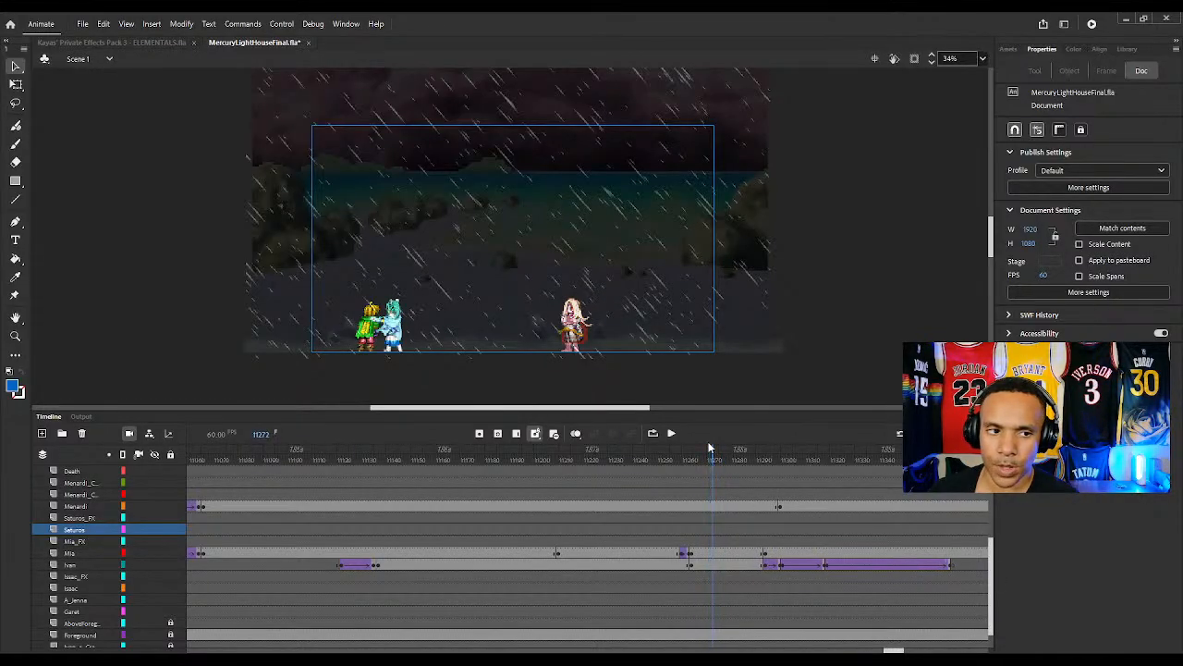
key("F5")
key("F5")
key("F5")
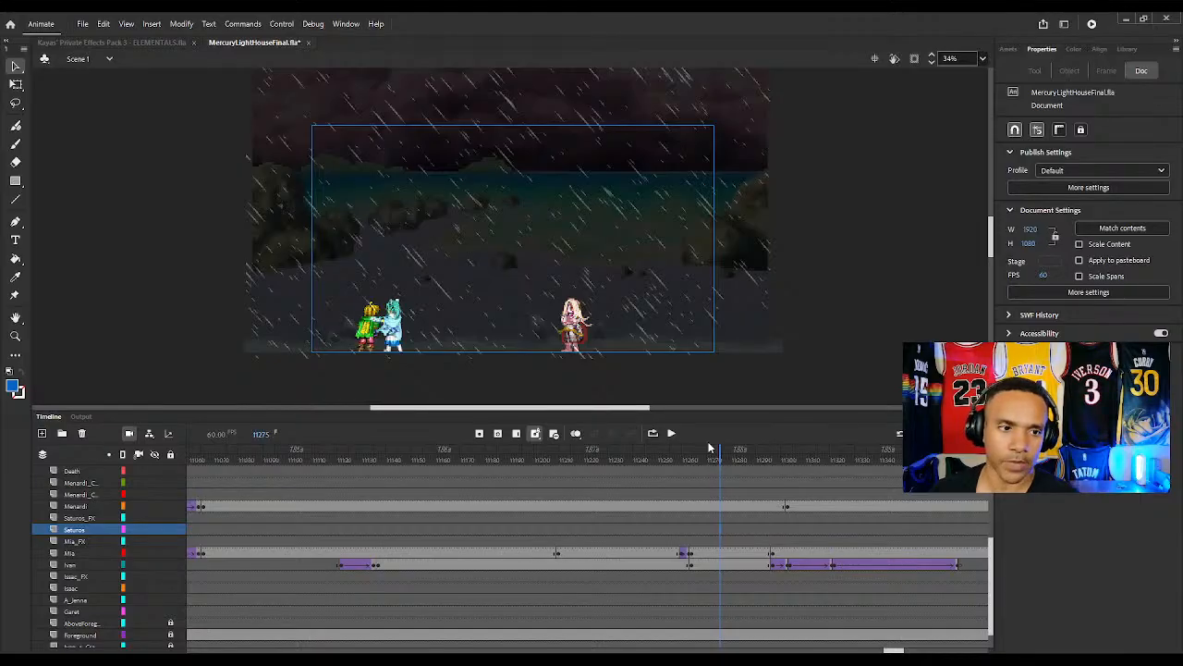
key("F5")
key("F5")
key("F5")
key("F5")
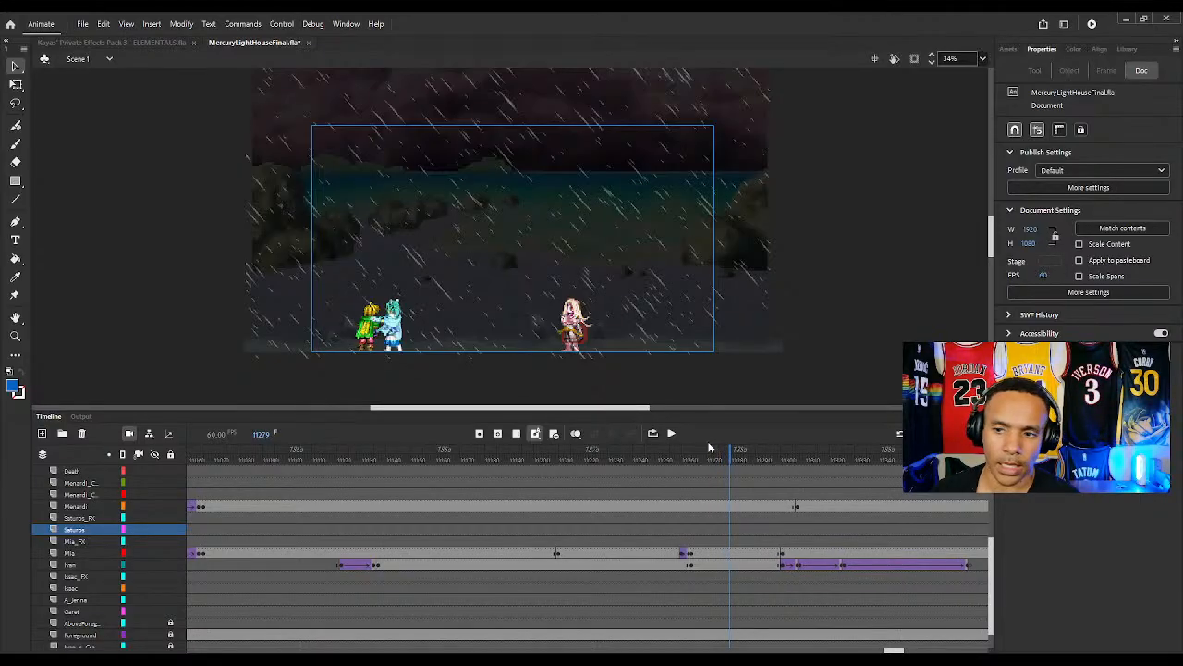
key("F5")
Insert ten frames across all layers at frame 11386, inside the camera tween after the lightning burst, and save the document
left_click_drag(775, 459, 883, 472)
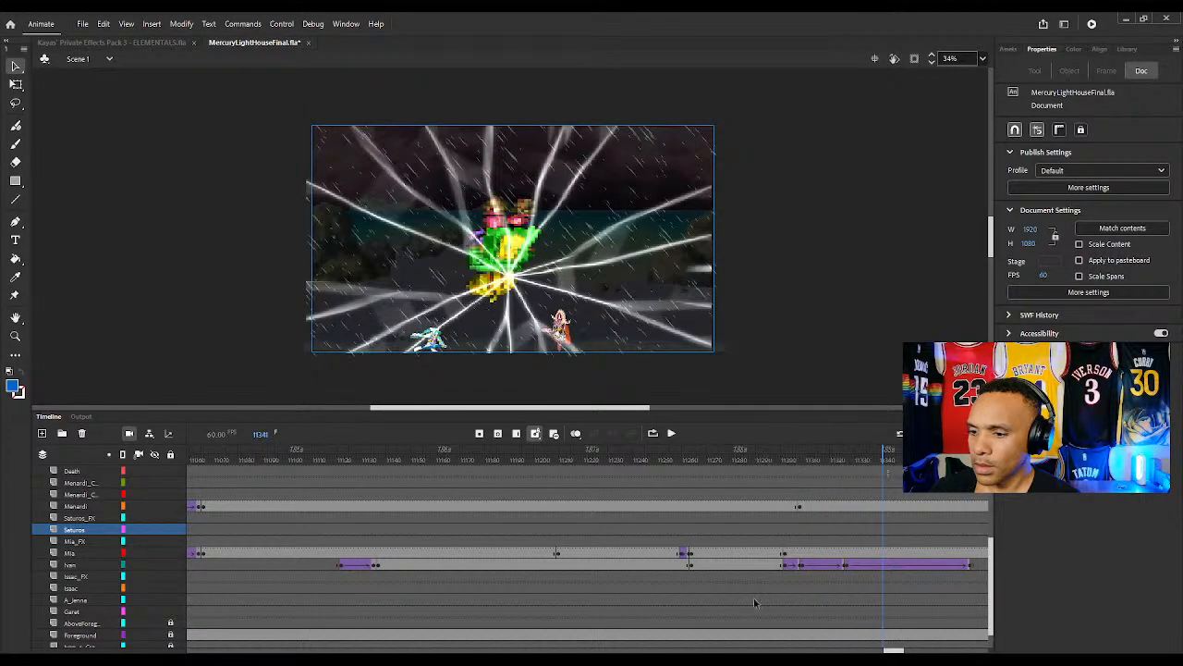
left_click_drag(898, 652, 906, 651)
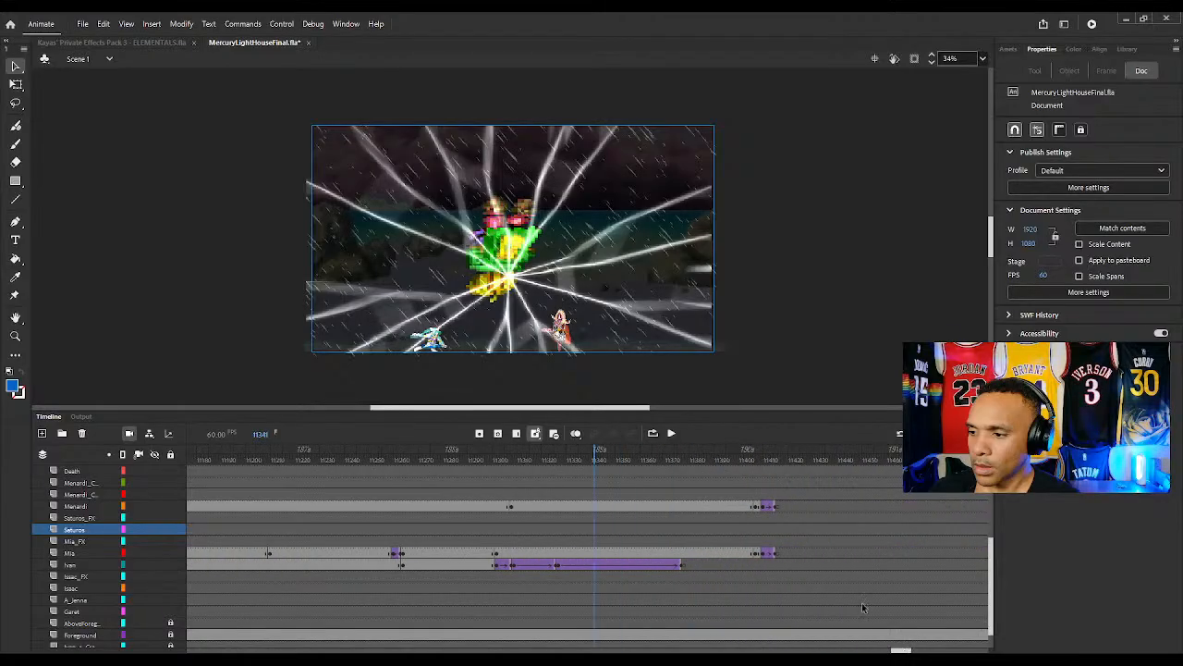
left_click_drag(674, 455, 684, 462)
scroll(679, 467, "up", 4)
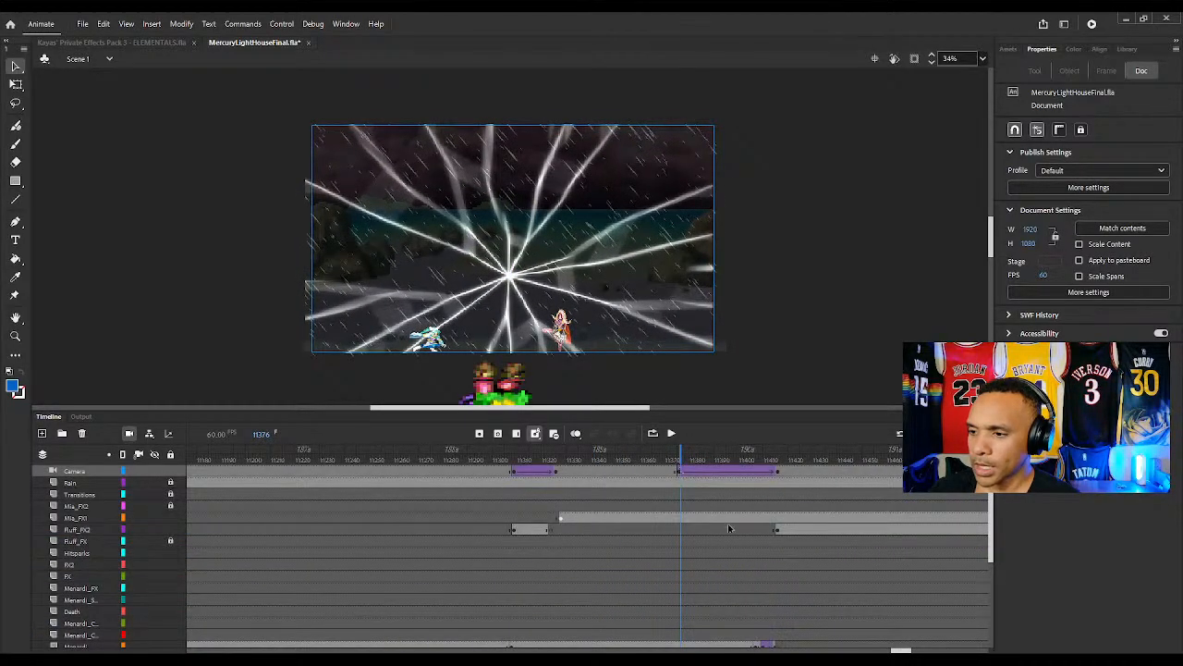
left_click(707, 459)
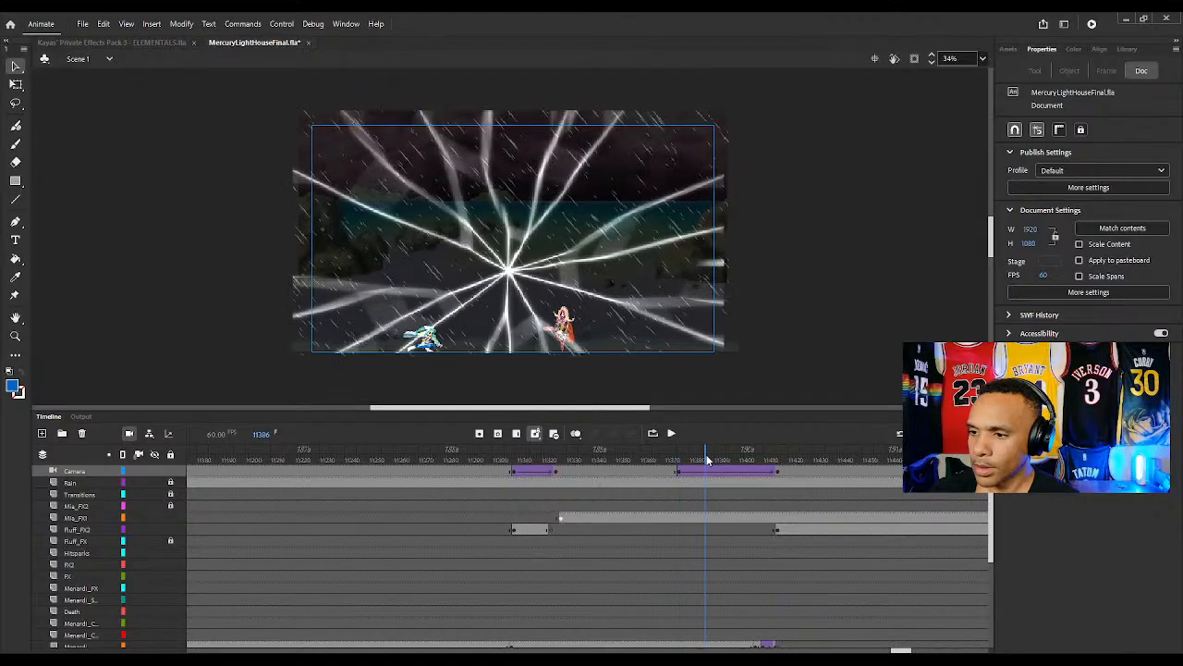
key("F5")
key("F5")
key("F5")
key("F5")
key("F5")
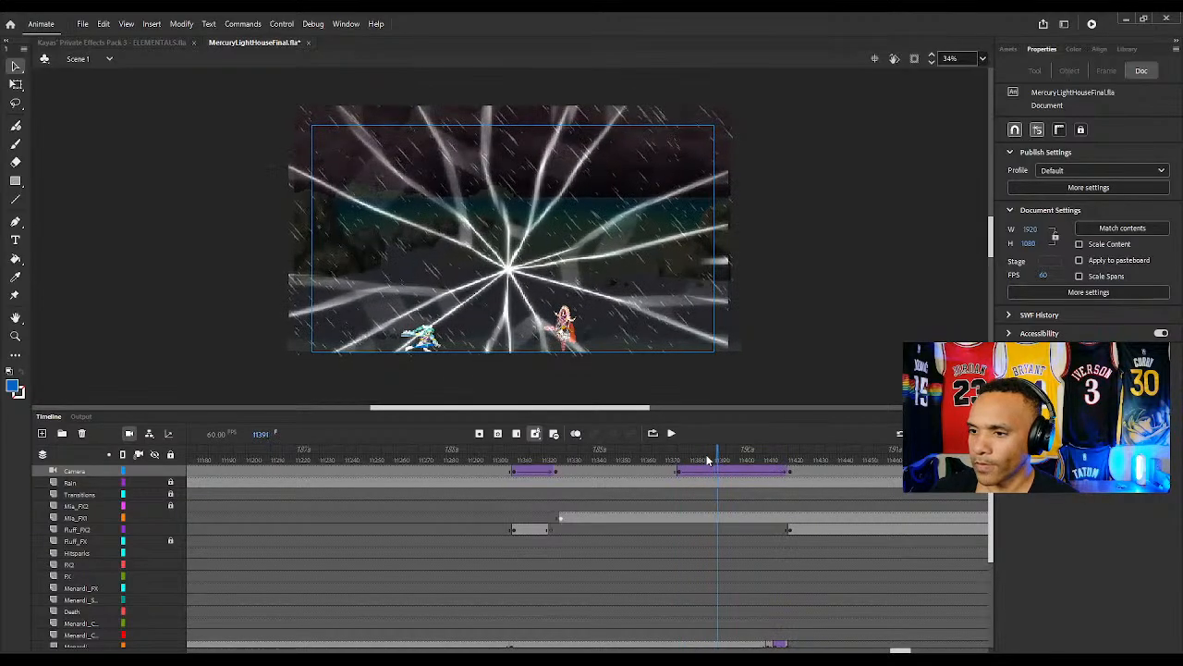
key("F5")
key("F5")
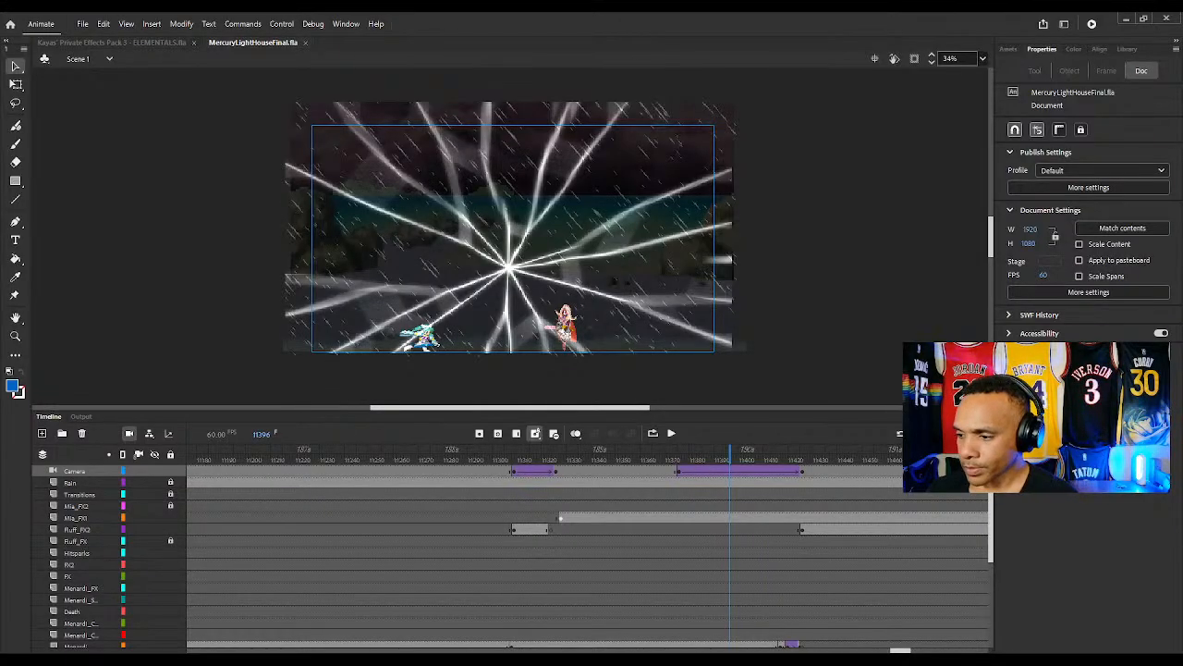
Insert extra frames across all layers just before and inside the camera tween around frames 11520 to 11536
scroll(530, 497, "right", 5)
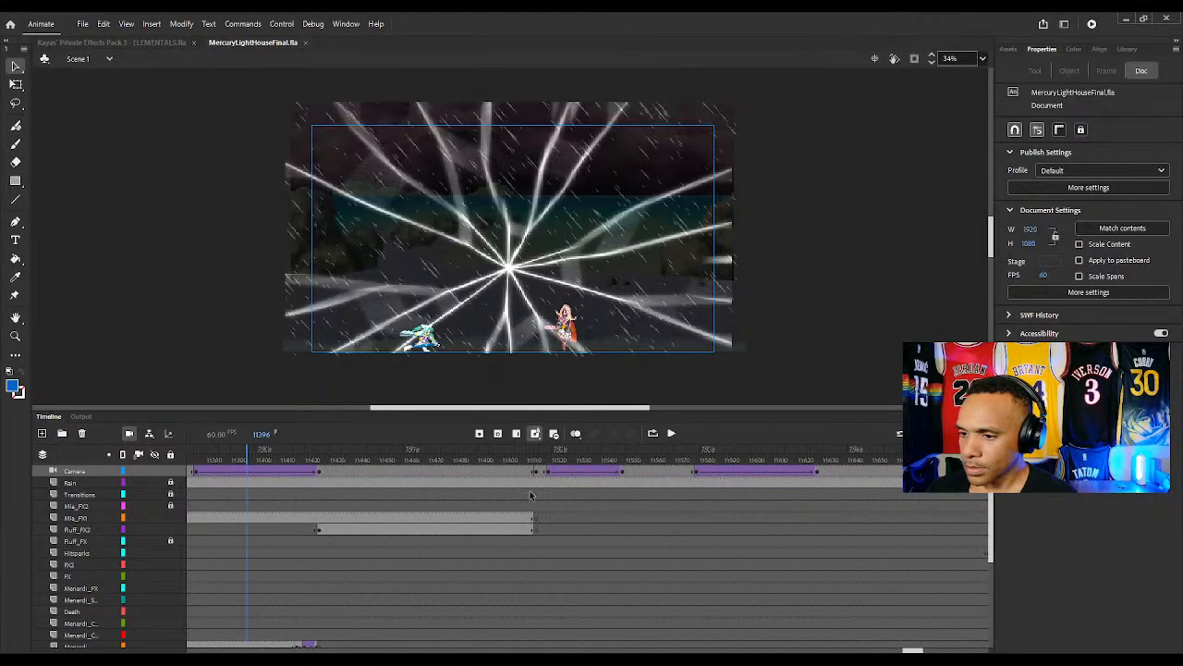
left_click_drag(508, 450, 592, 459)
key("F5")
key("F5")
key("F5")
key("F5")
key("F5")
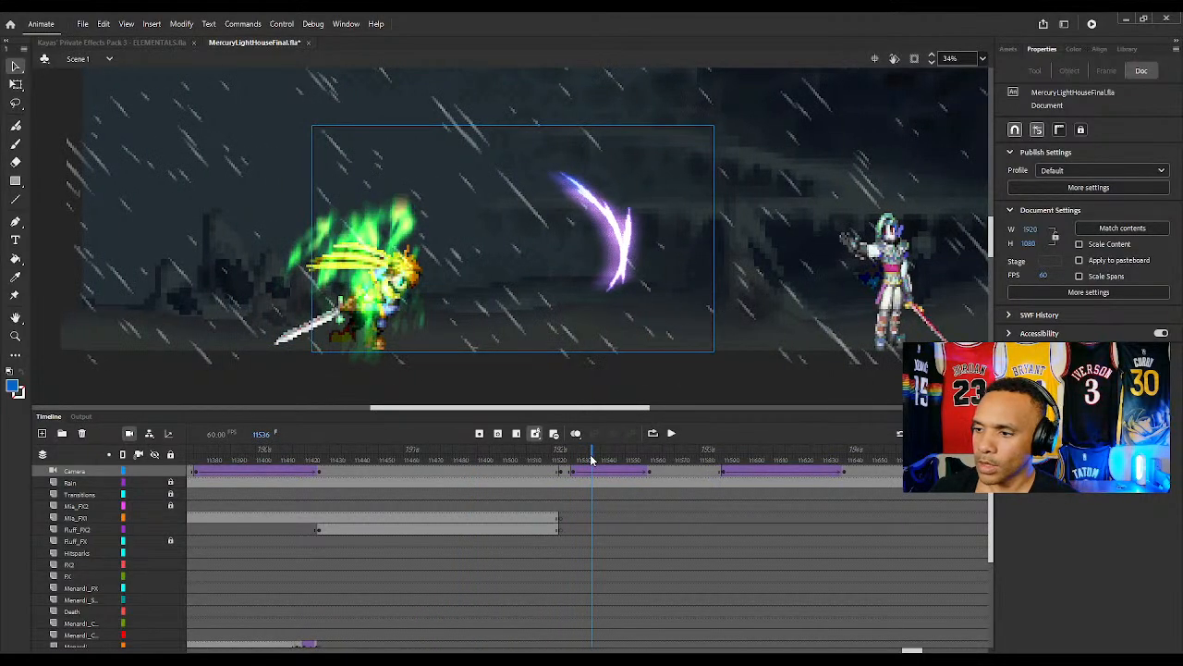
Insert five frames across all layers near frame 11573 and about five more inside the following camera tween around frame 11605
left_click(765, 455)
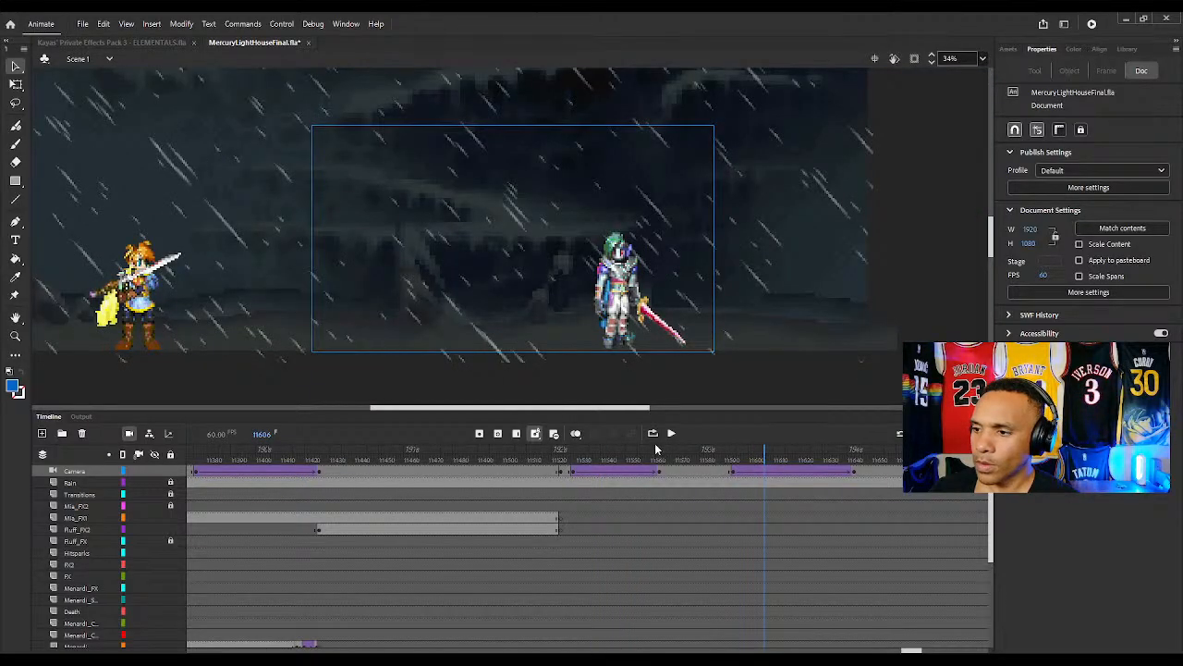
left_click(598, 456)
left_click_drag(598, 456, 662, 463)
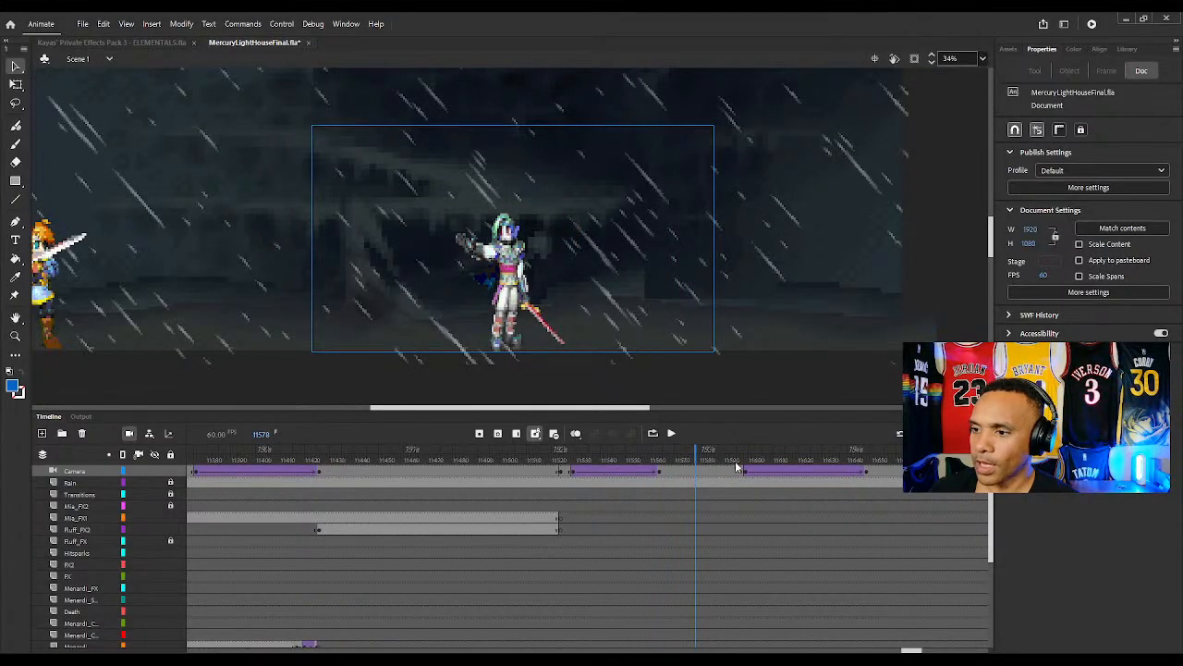
key("period")
key("period")
key("period")
key("period")
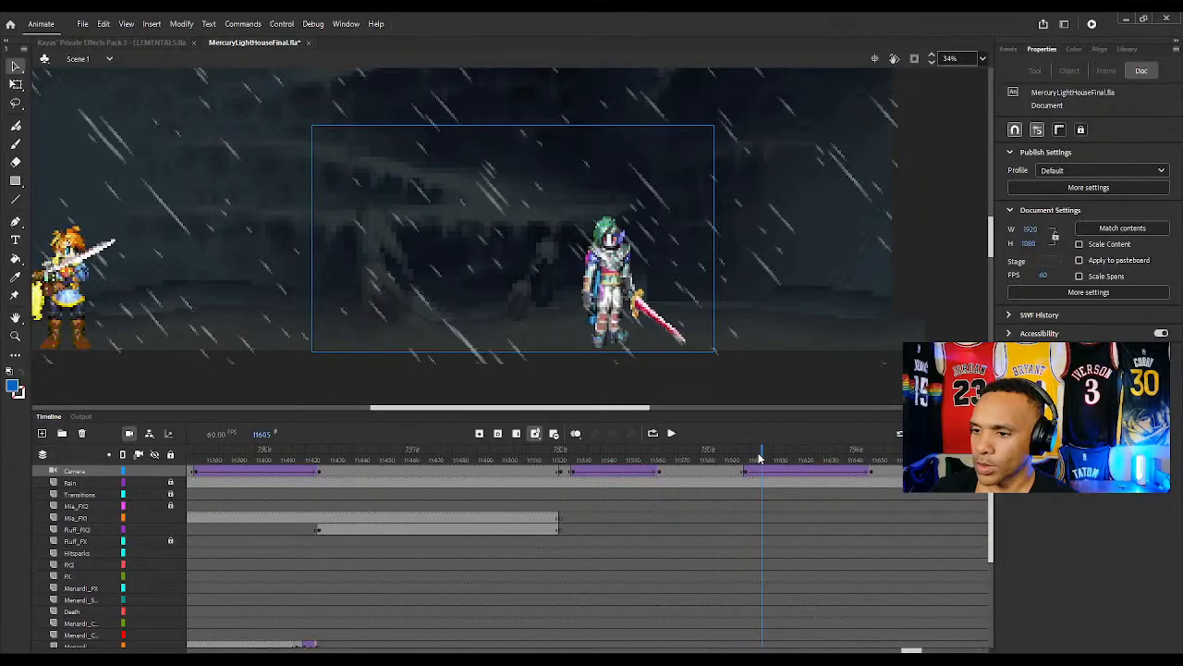
key("period")
Extend the pause between the two fighters by inserting six frames across all layers at frame 11680
left_click_drag(912, 650, 923, 650)
left_click_drag(438, 460, 468, 462)
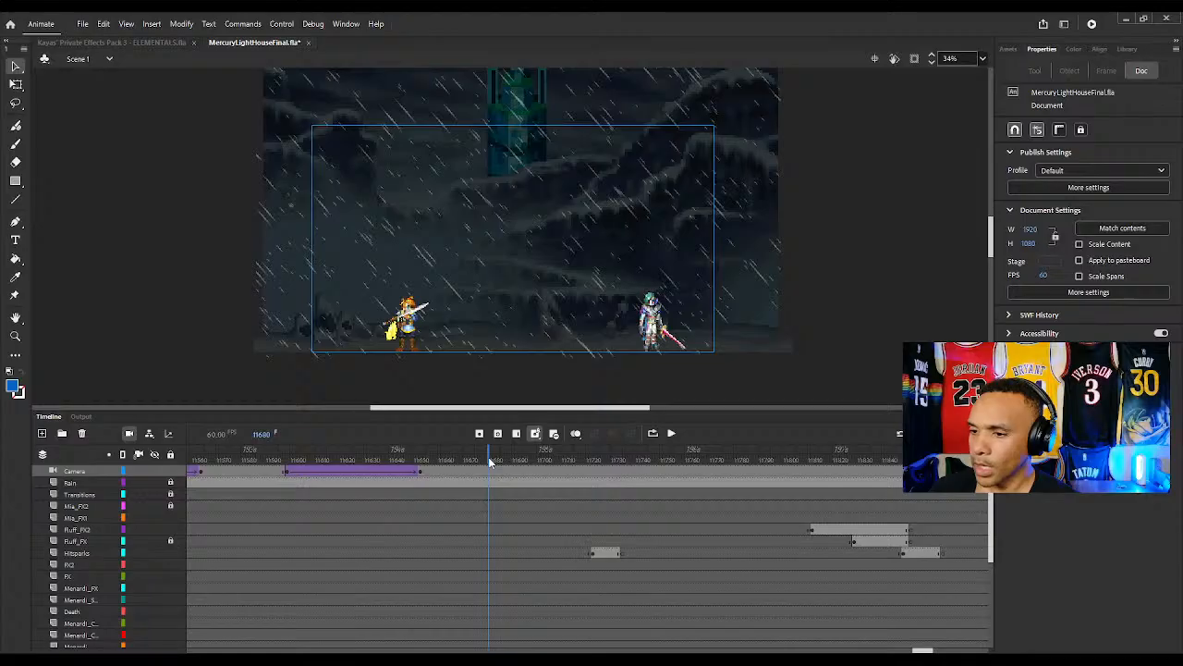
key("period")
key("period")
key("period")
key("period")
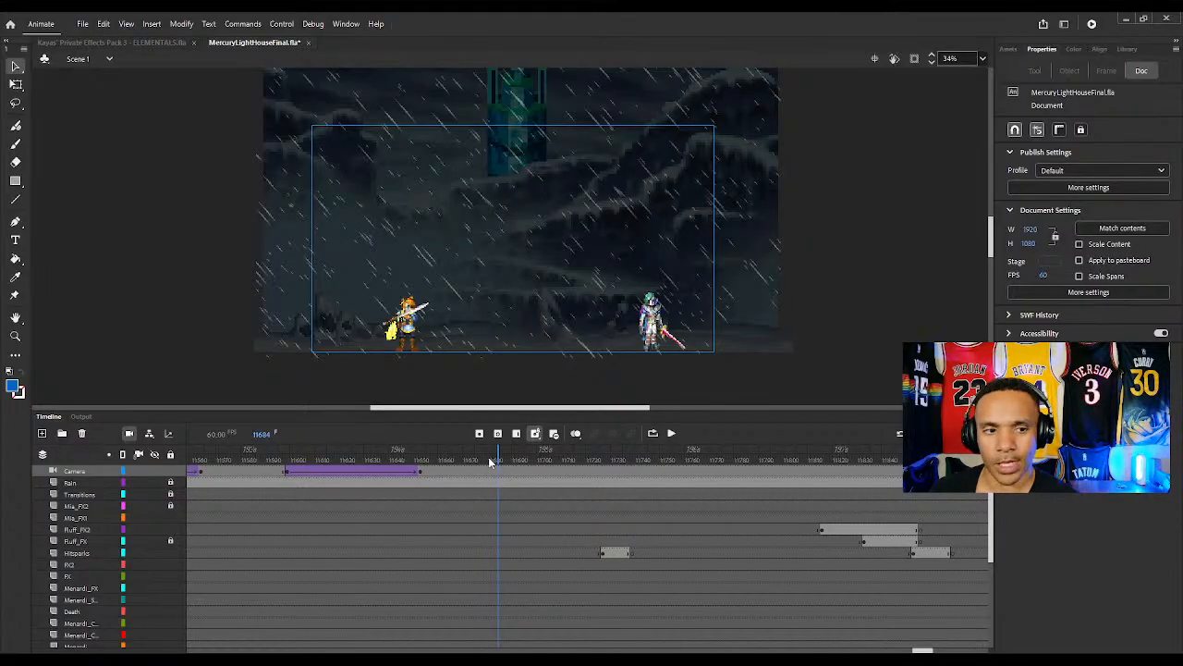
key("F5")
key("F5")
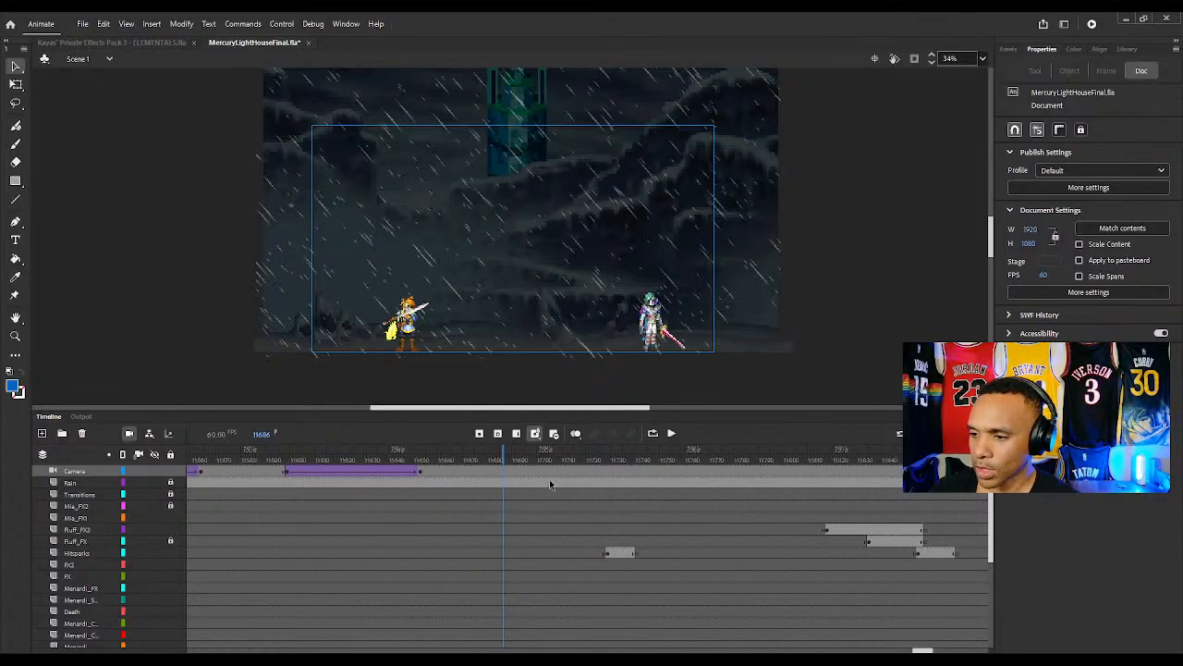
Review the fighters' approach up to frame 11754 and check the keyframes on the character layers
left_click_drag(568, 465, 674, 475)
scroll(686, 497, "down", 2)
scroll(687, 501, "up", 2)
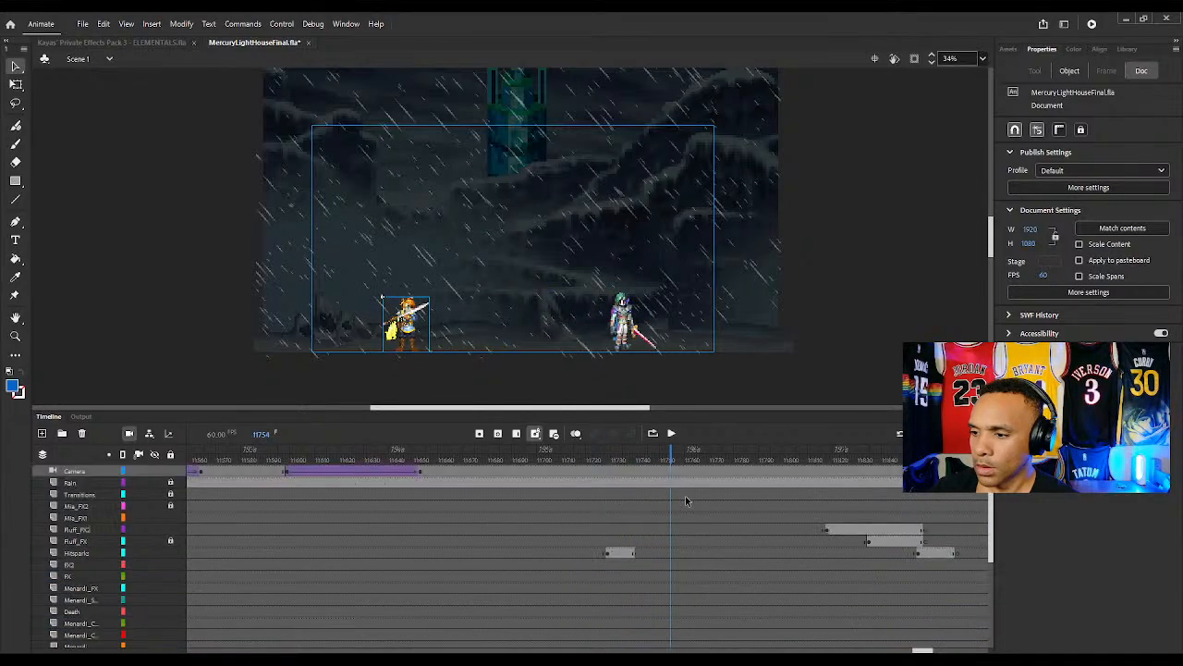
scroll(682, 493, "down", 3)
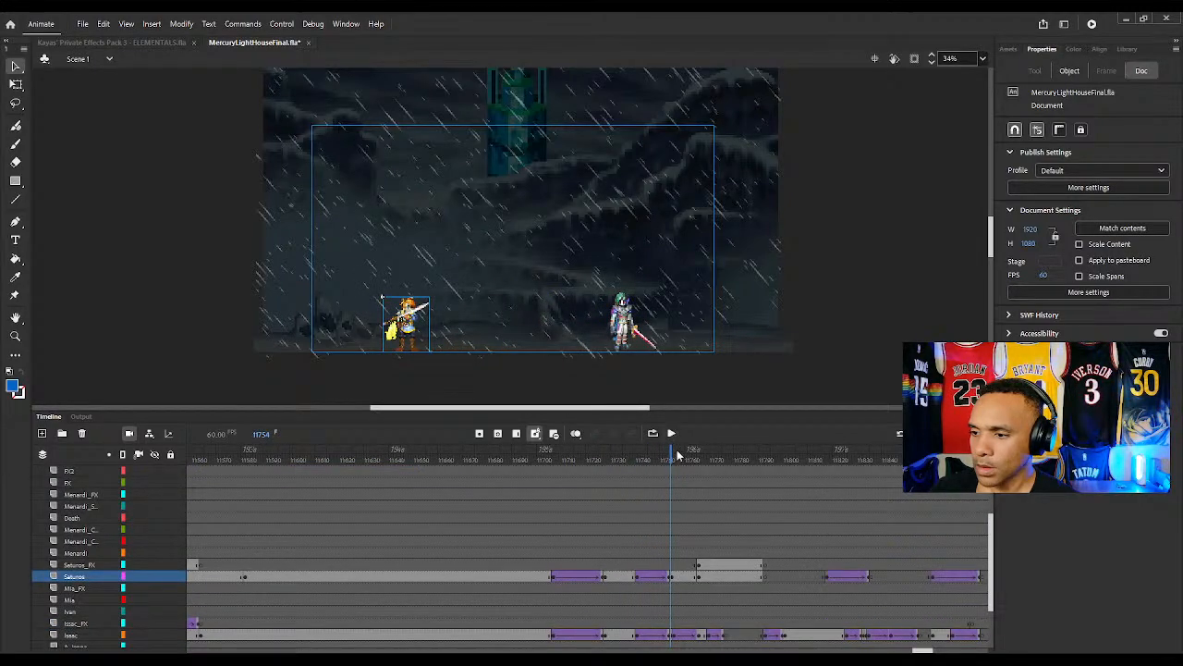
Try to insert three frames across all layers at the smoke burst around frame 11836
left_click_drag(678, 455, 891, 479)
scroll(889, 500, "up", 3)
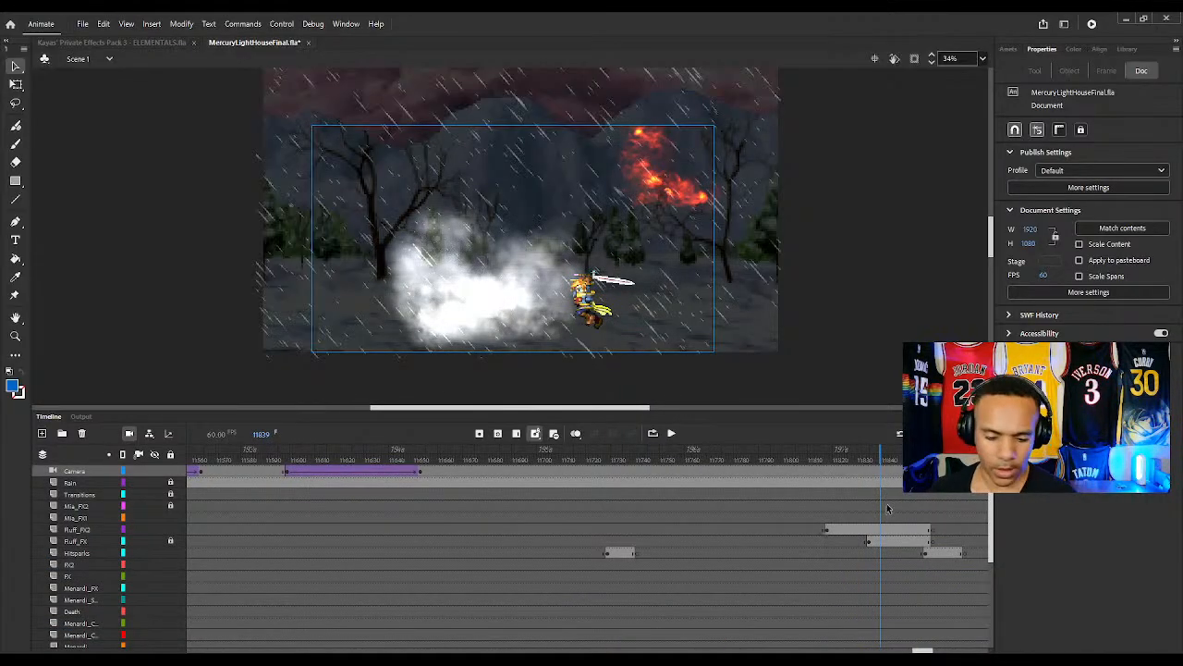
scroll(886, 503, "down", 5)
key("comma")
key("comma")
key("comma")
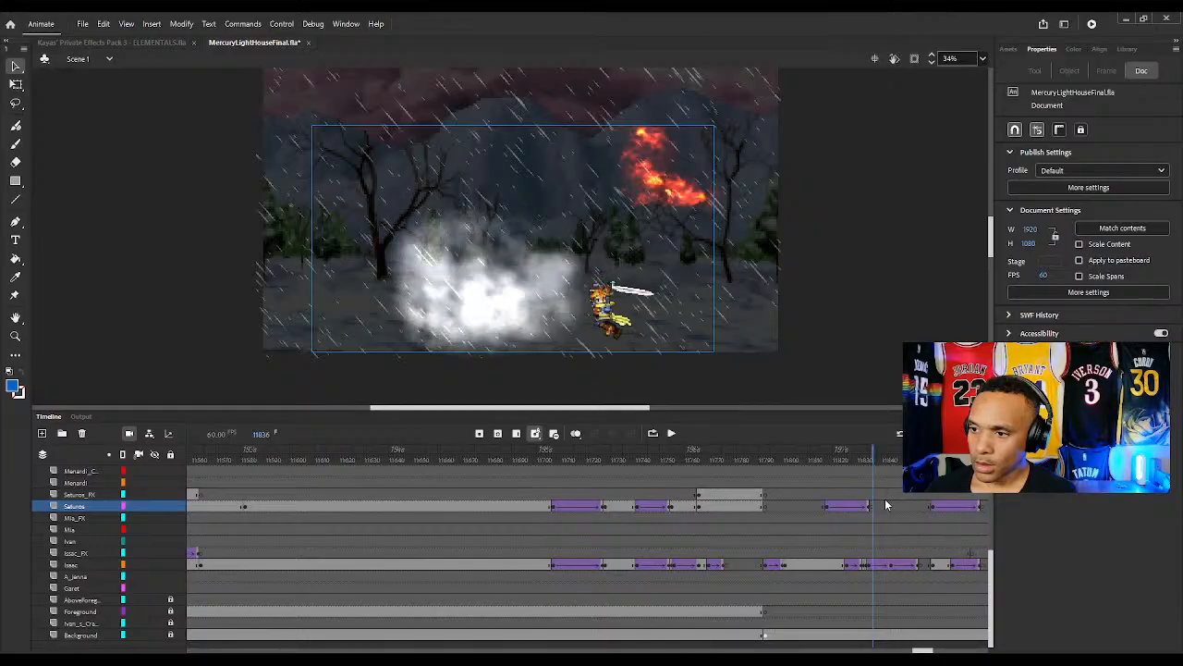
Try to lengthen the fiery explosion by inserting three frames across all layers at frame 11864
left_click_drag(801, 459, 859, 463)
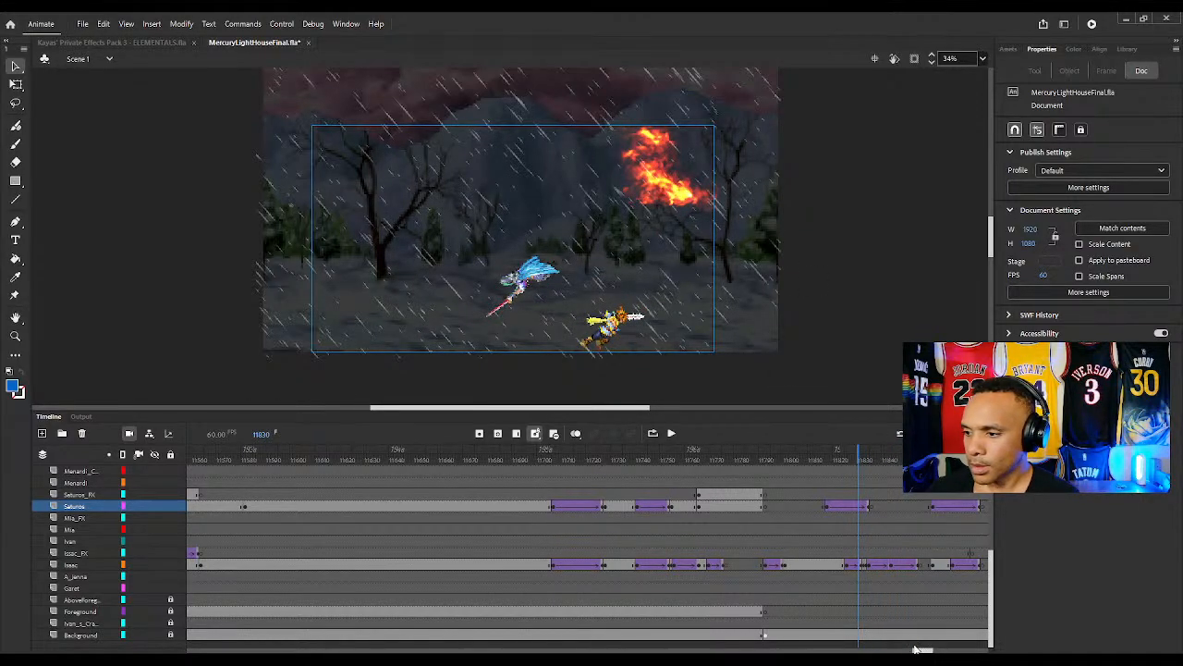
left_click_drag(918, 651, 924, 650)
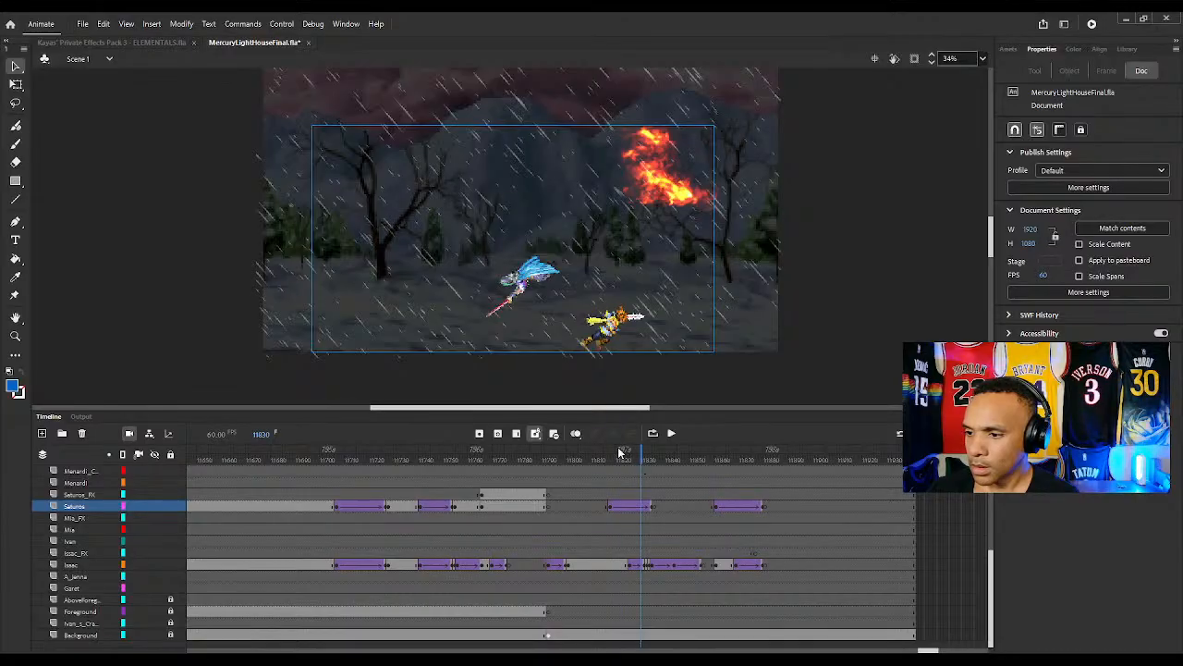
left_click_drag(621, 460, 728, 469)
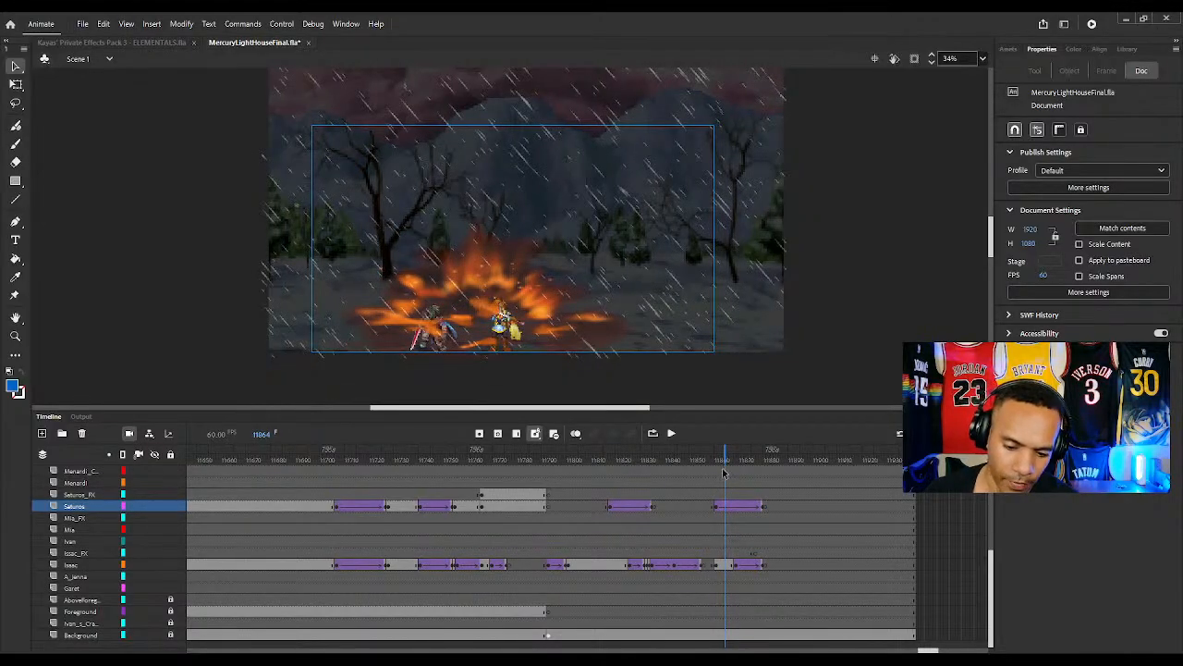
key("F5")
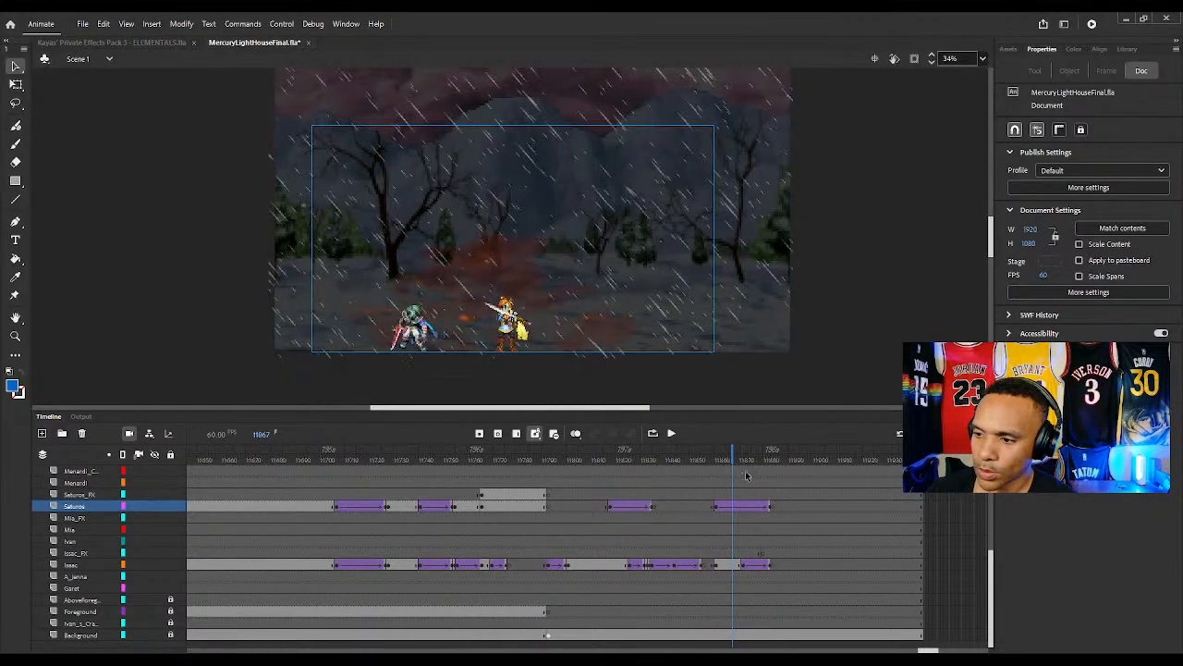
left_click(745, 460)
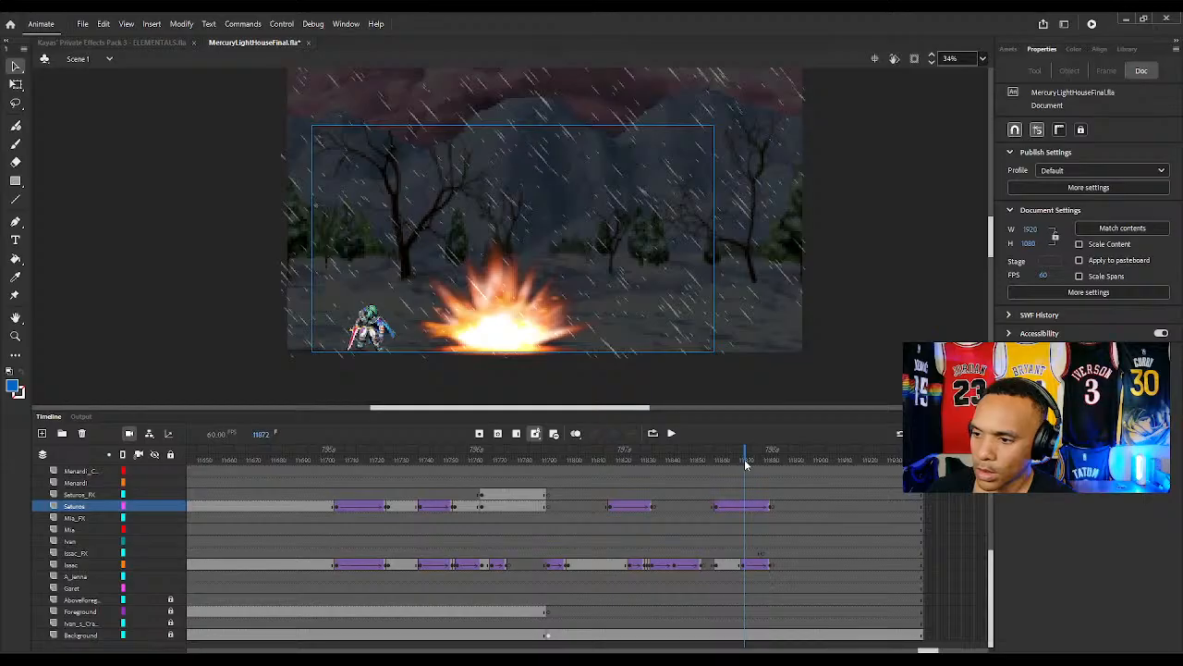
Undo the frames inserted at the fiery explosion
scroll(740, 509, "up", 4)
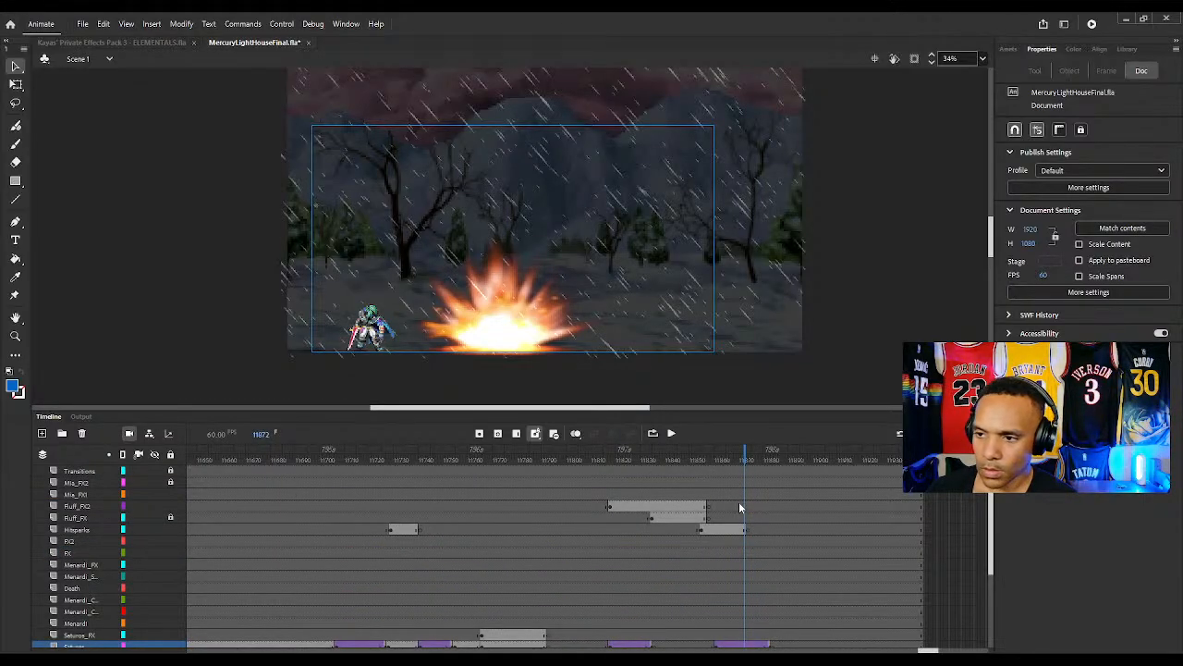
key("ctrl+z")
key("ctrl+z")
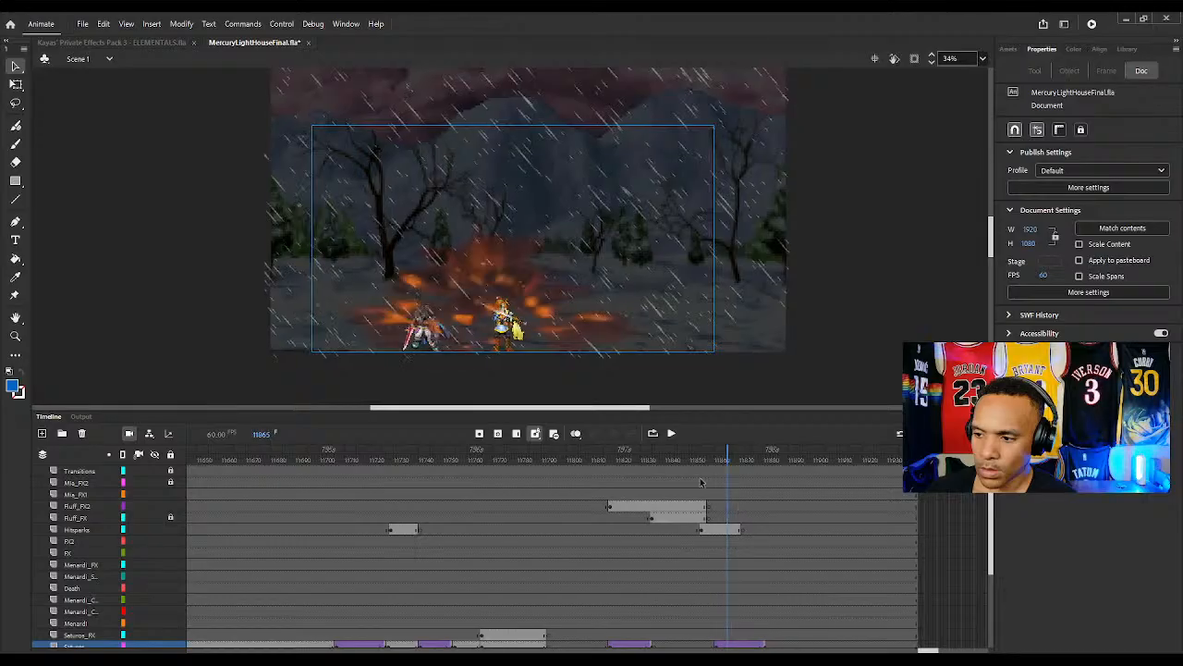
Review the forest fight from about frame 11822 to frame 11870 and check the effect and character layers
left_click(622, 460)
left_click_drag(621, 462, 741, 472)
scroll(758, 509, "down", 2)
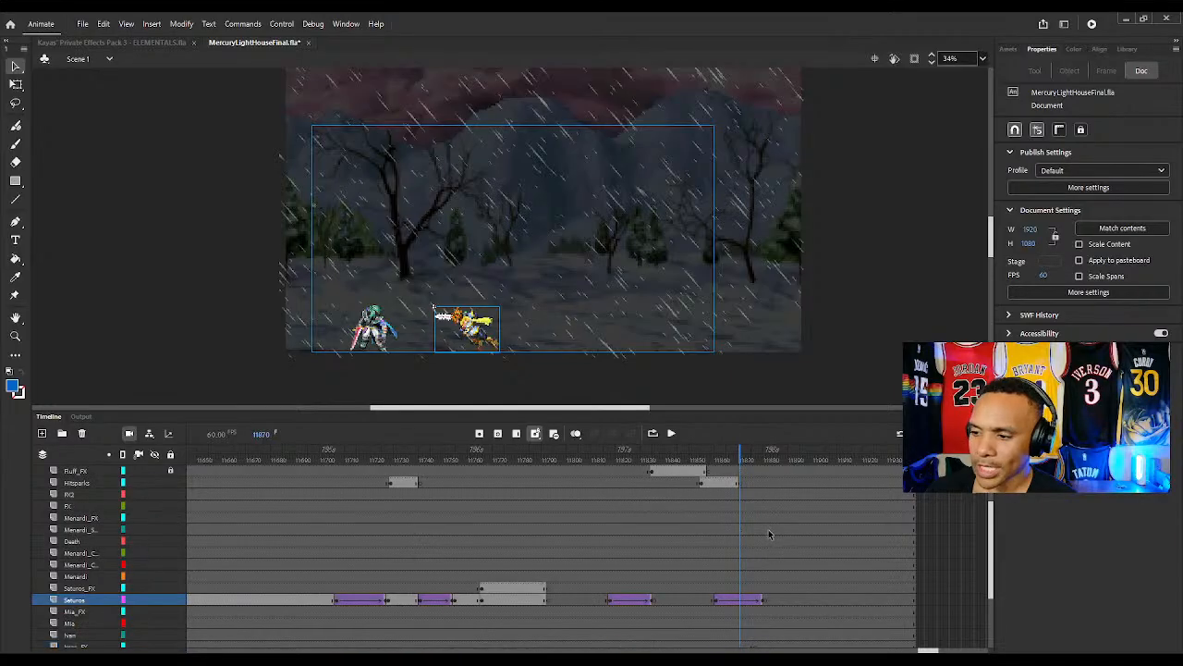
scroll(768, 534, "up", 2)
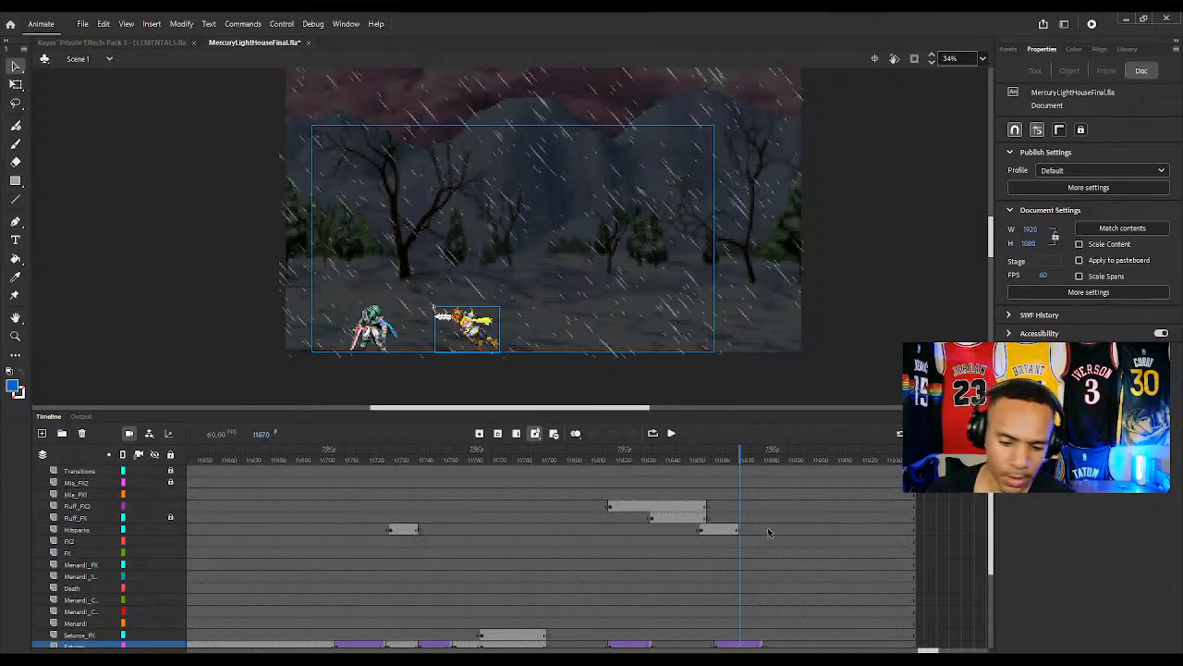
Lengthen the two fighters' dash by inserting five frames across all layers from frame 11870
key("period")
key("period")
key("period")
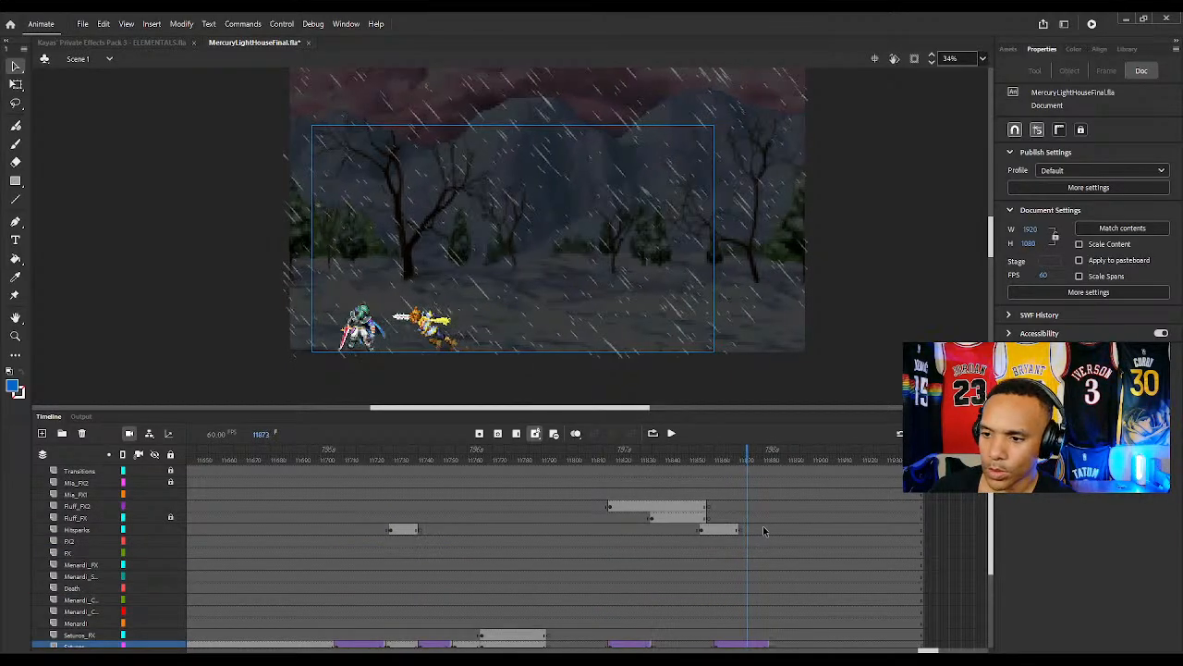
key("period")
key("period")
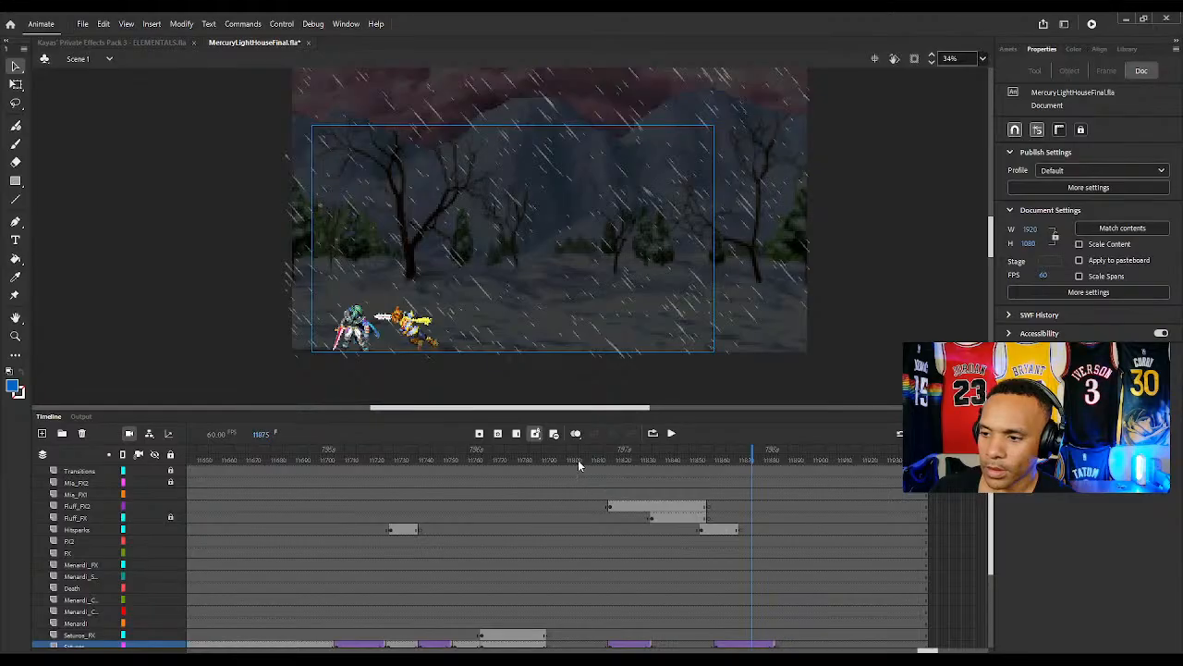
End the forest backdrop with a blank keyframe on the Background layer at frame 11885, where the character tweens end
left_click_drag(581, 462, 776, 460)
scroll(790, 532, "down", 4)
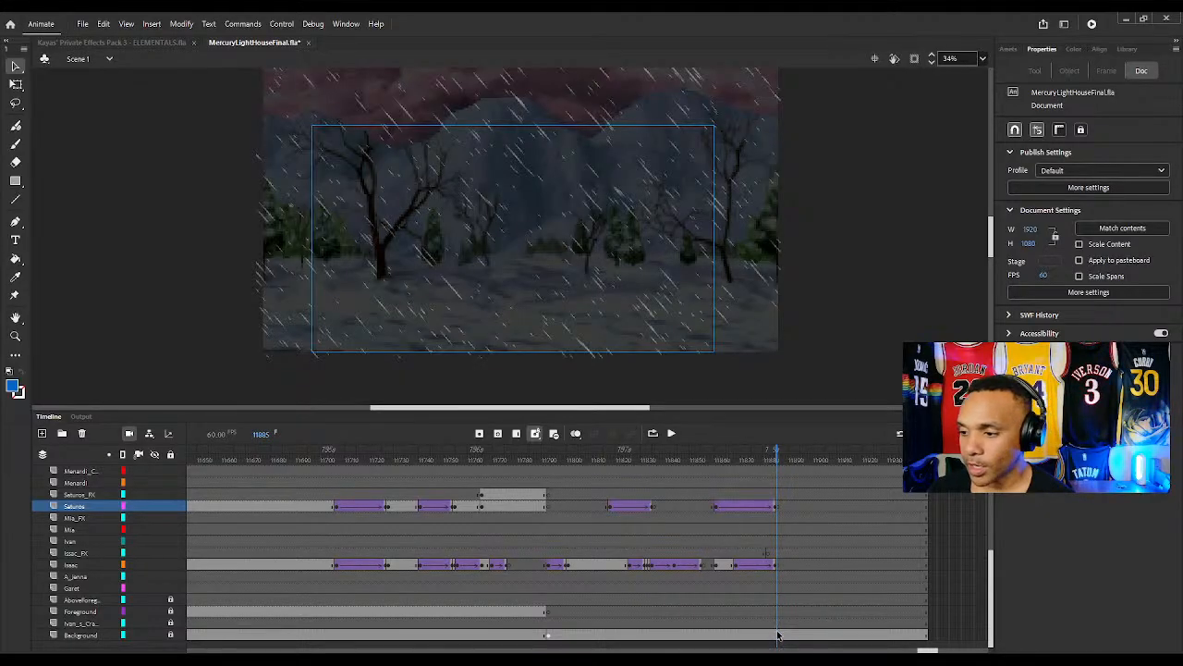
left_click(780, 455)
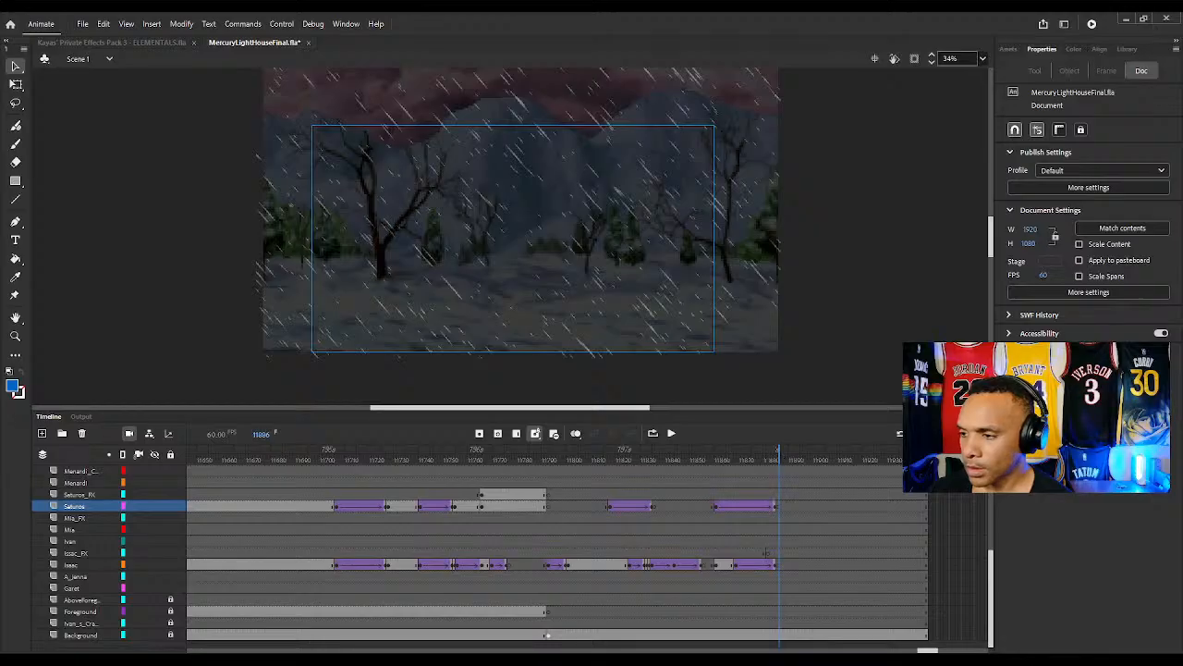
left_click(975, 433)
left_click(976, 434)
left_click(975, 434)
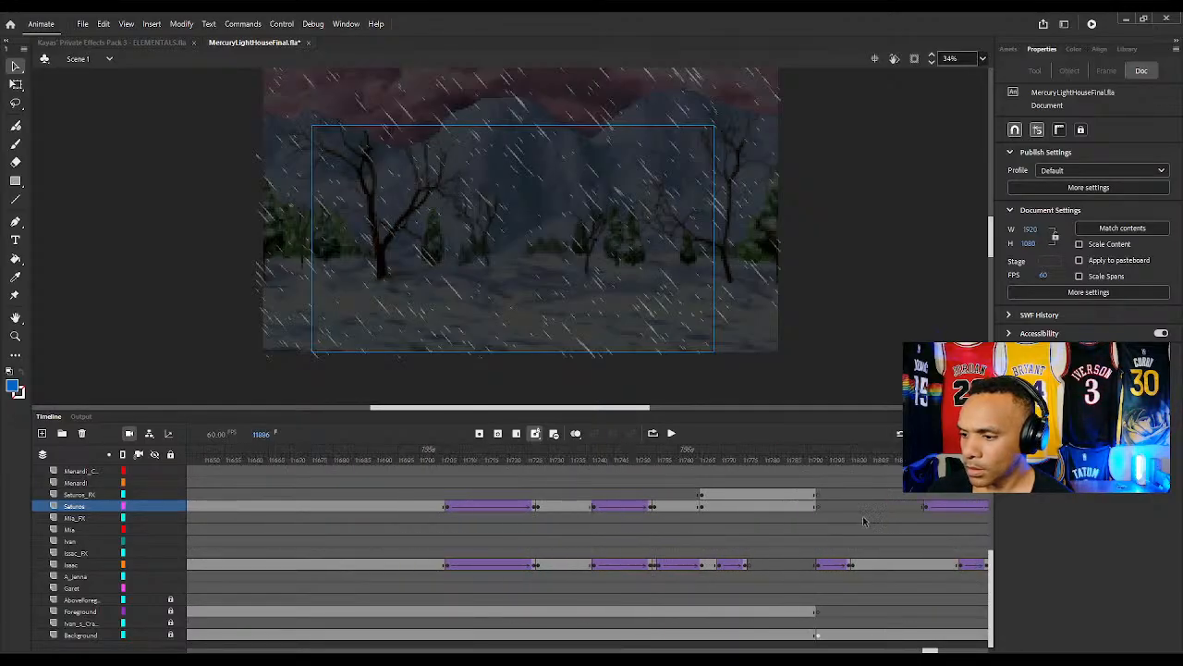
left_click_drag(938, 650, 946, 650)
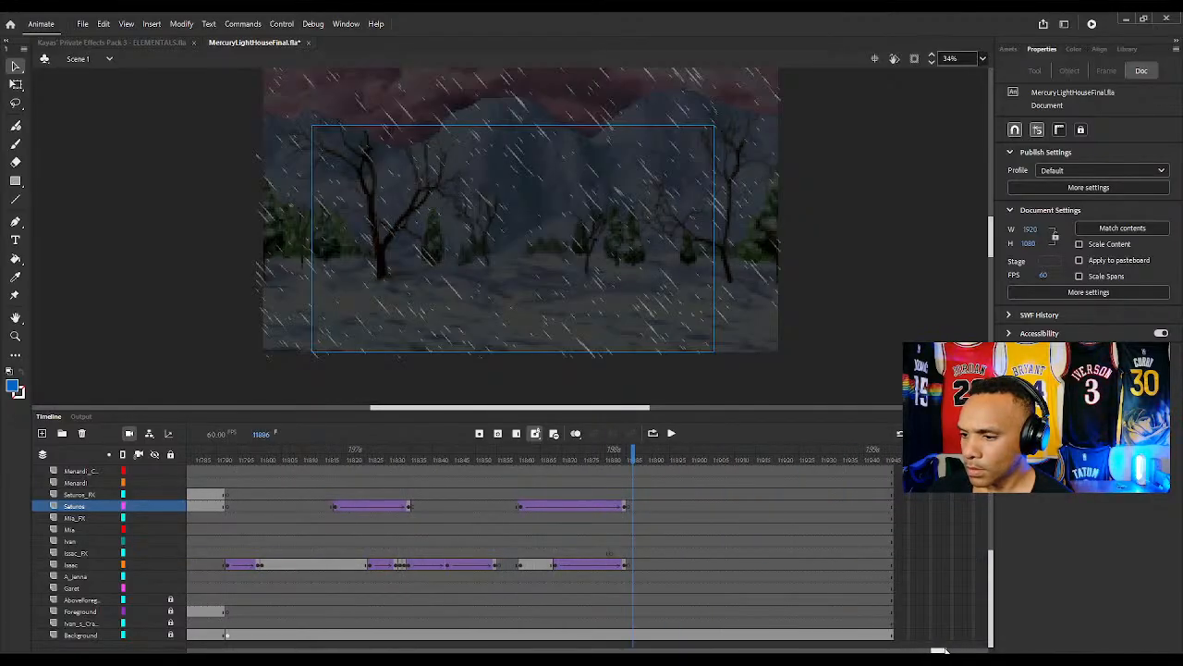
left_click_drag(626, 457, 629, 456)
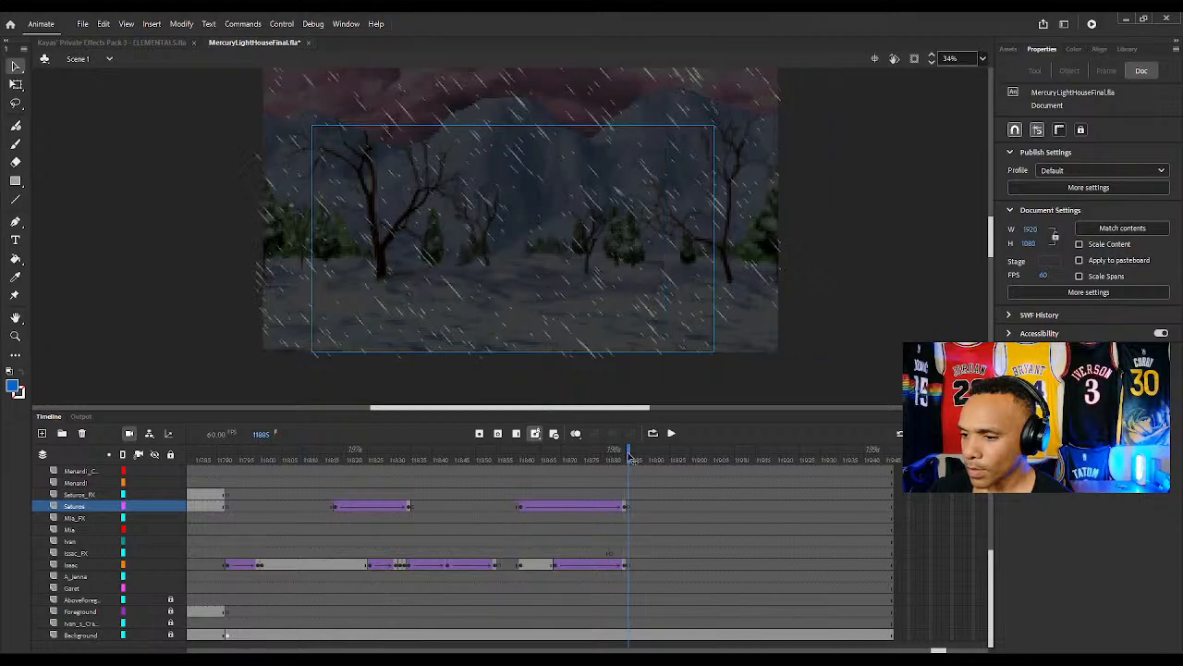
left_click(630, 636)
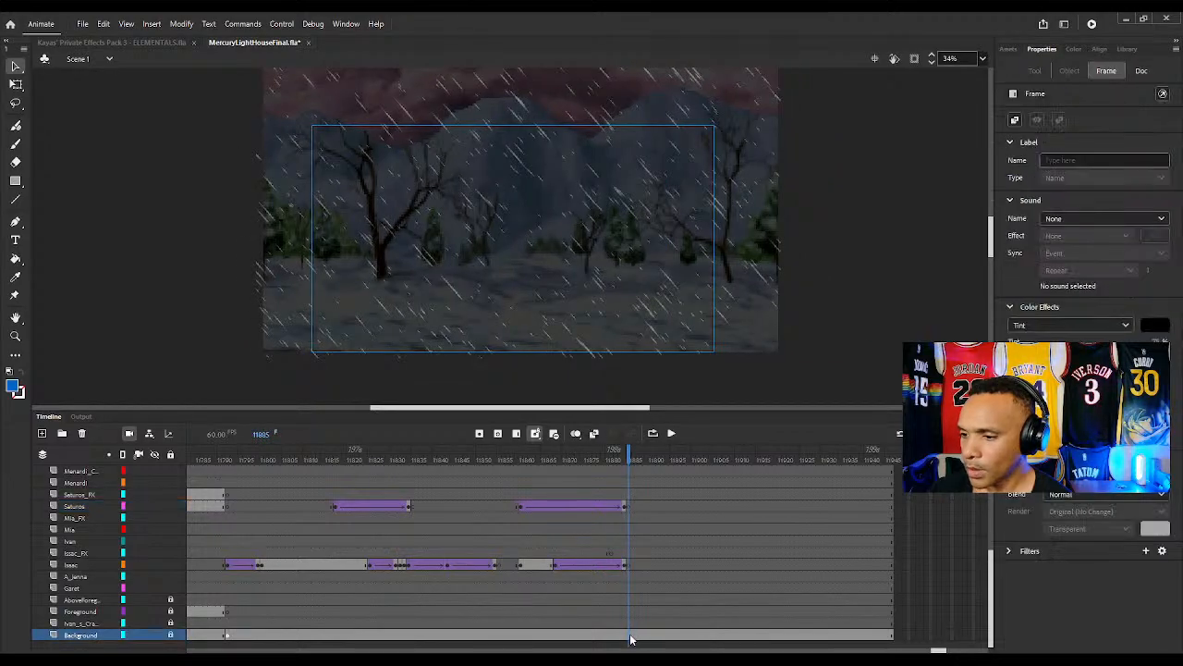
key("F7")
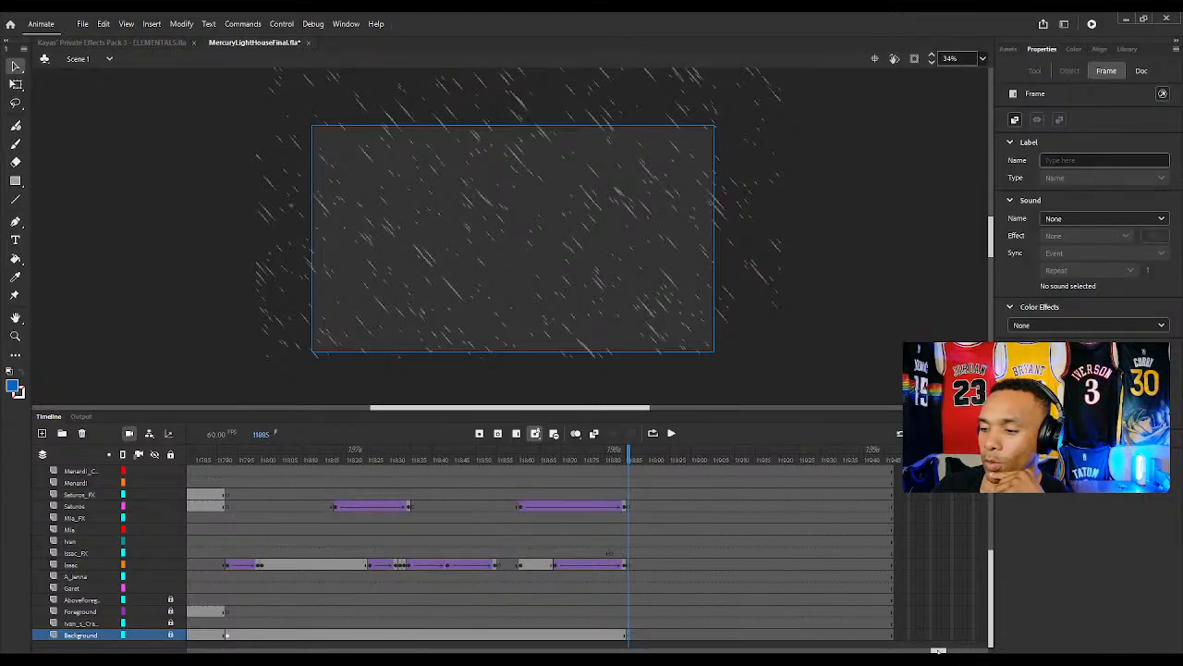
Go back through the earlier scenes to the snowy castle backdrop and copy its Background layer keyframe around frame 7108
left_click_drag(940, 651, 846, 650)
left_click_drag(474, 462, 499, 460)
left_click_drag(846, 651, 733, 650)
left_click(543, 459)
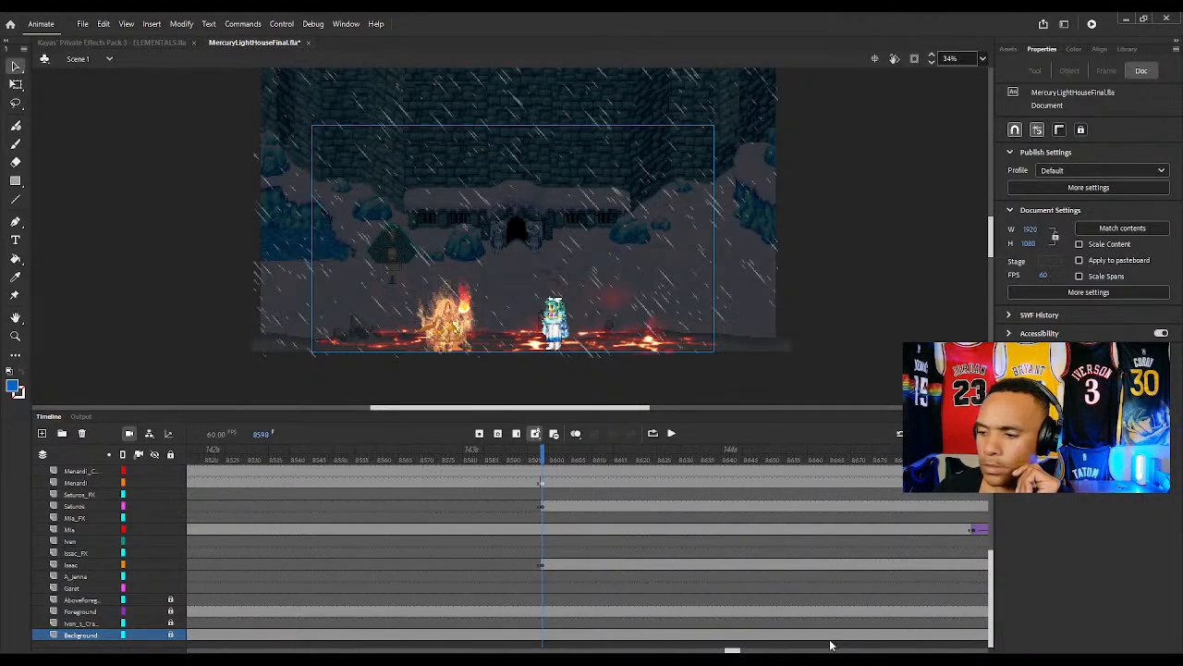
left_click_drag(731, 650, 728, 652)
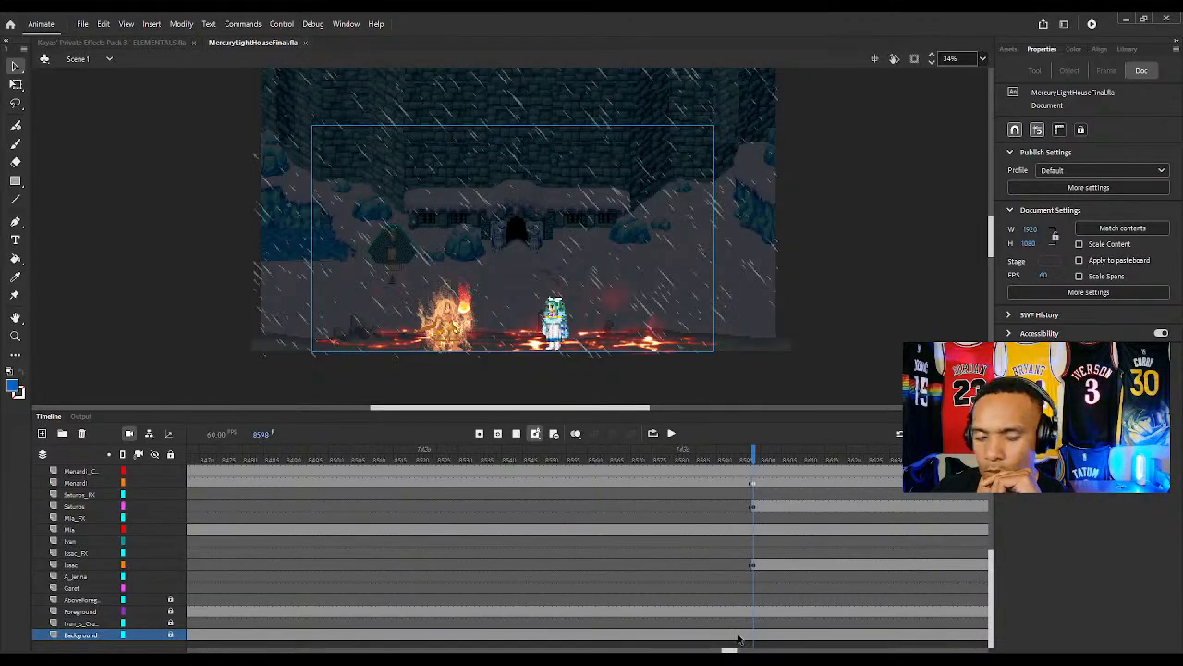
left_click_drag(731, 650, 709, 651)
left_click(511, 455)
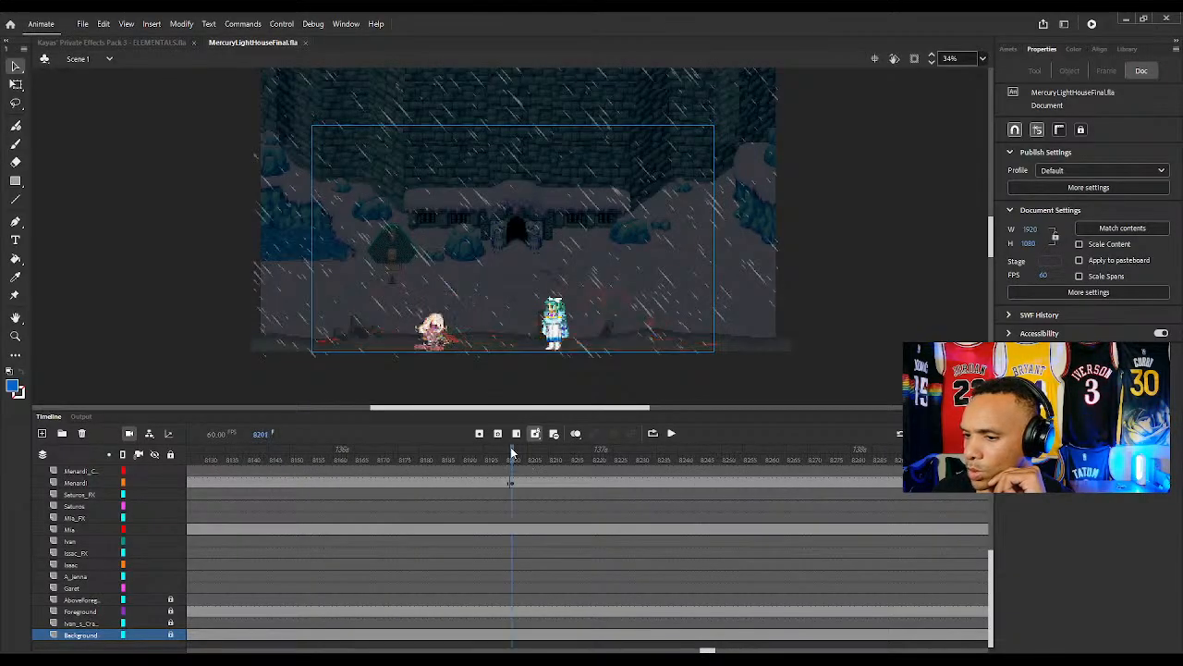
left_click_drag(708, 651, 666, 650)
left_click(353, 456)
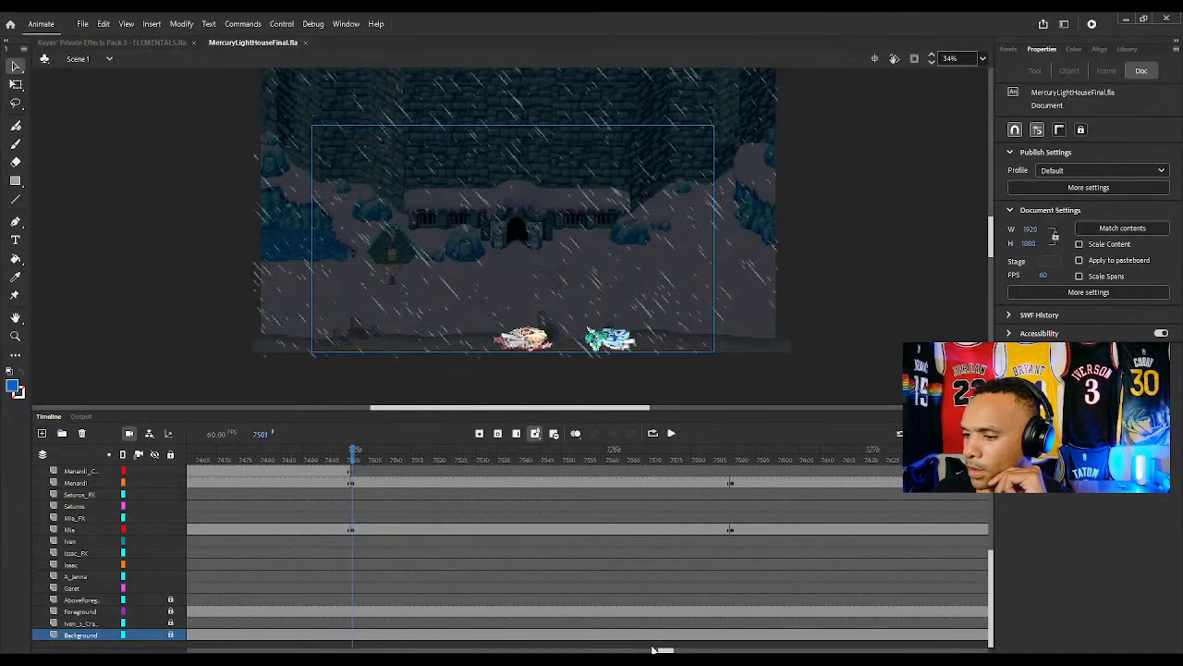
left_click_drag(666, 650, 638, 651)
left_click(550, 635)
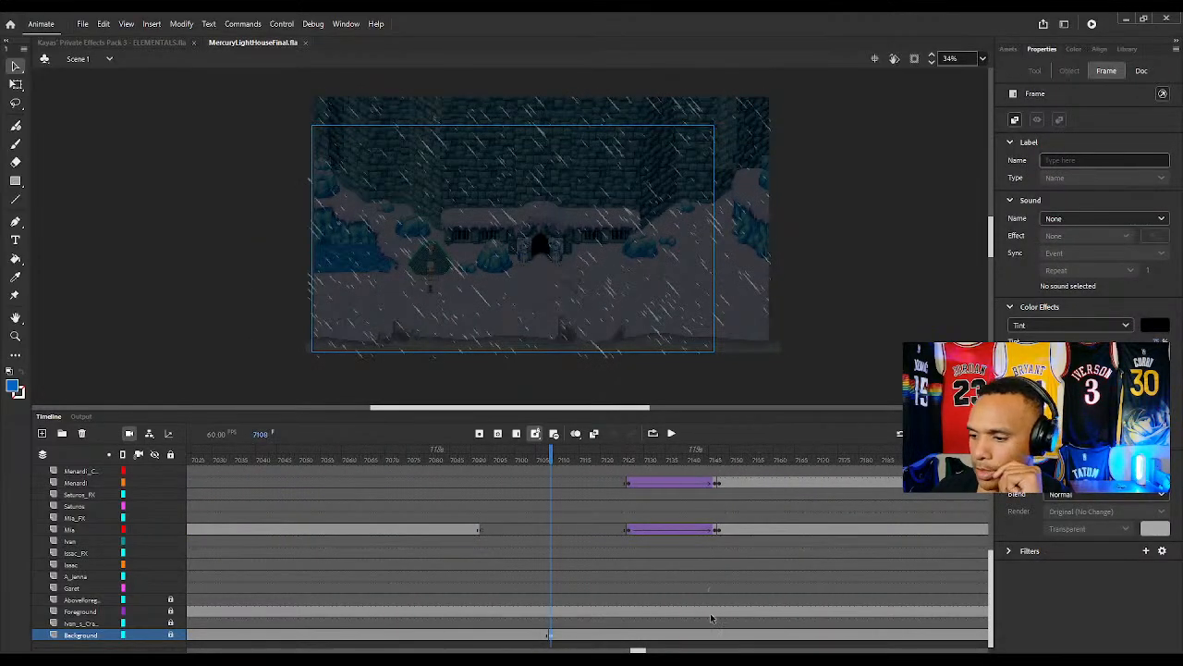
Paste the copied snowy castle backdrop into the Background layer at frame 11885
left_click_drag(638, 651, 940, 651)
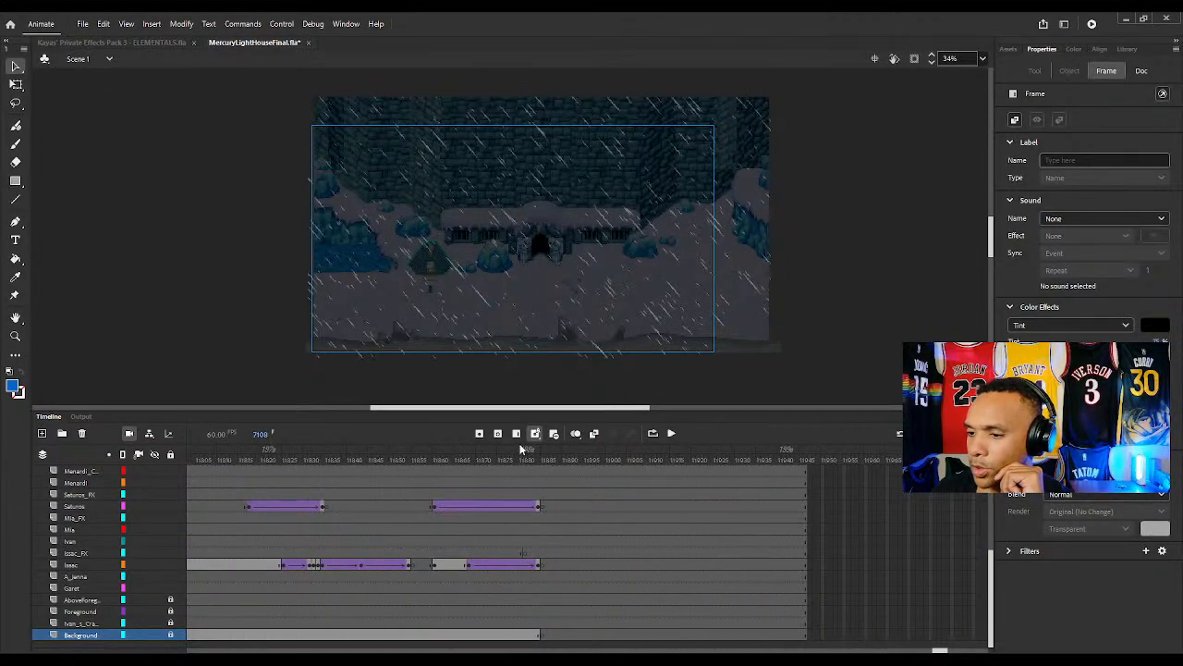
left_click_drag(523, 455, 541, 456)
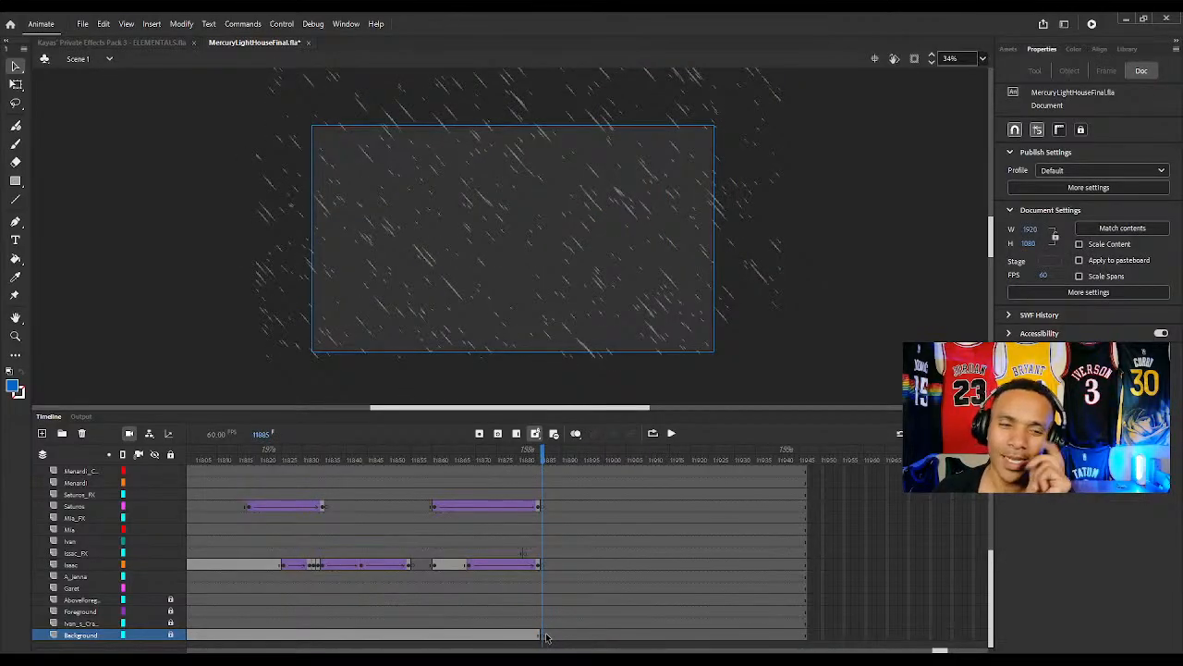
left_click(544, 637)
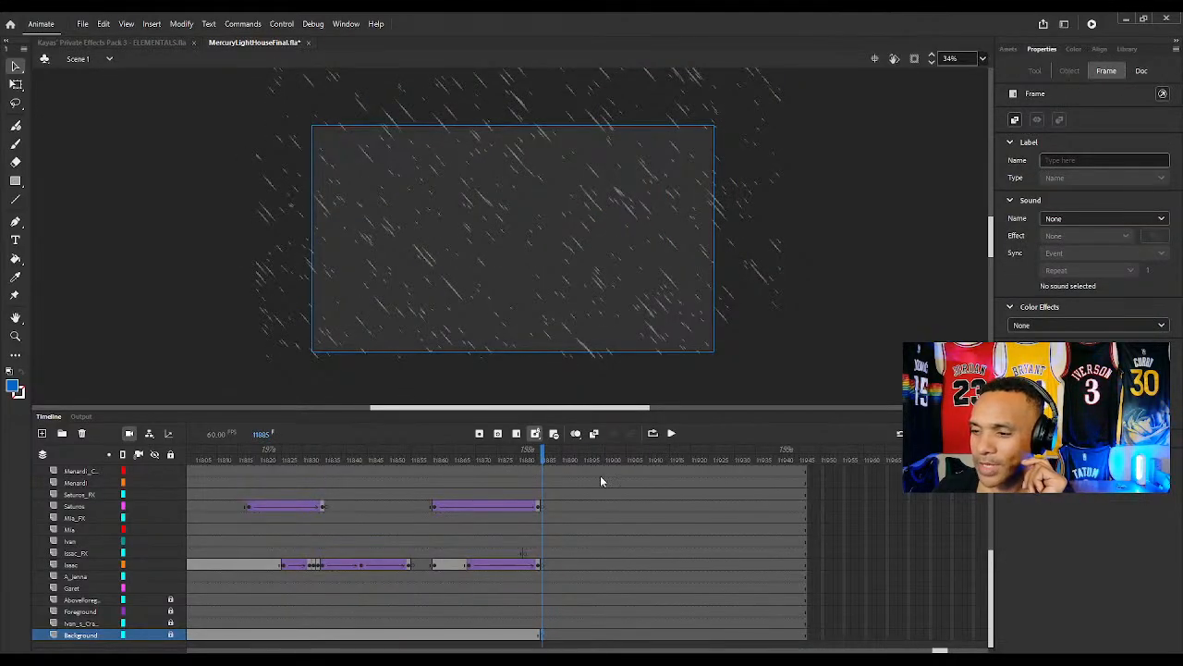
key("F5")
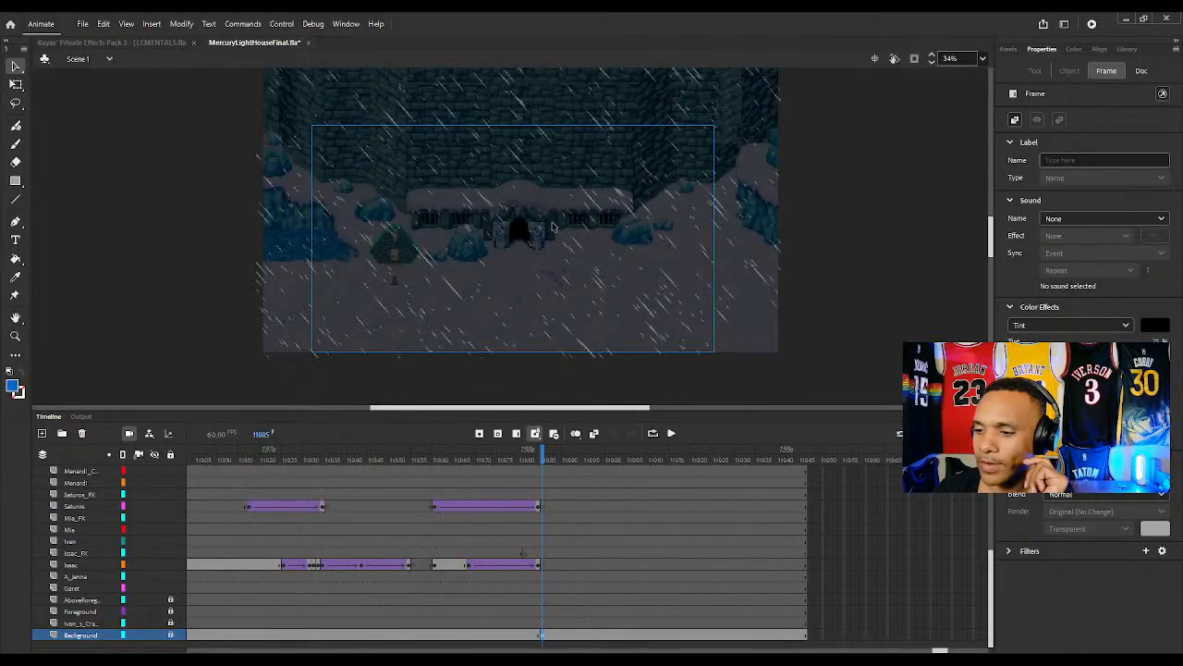
Copy the Foreground layer keyframe around frame 10942 and paste it into the Foreground layer at frame 11885
left_click_drag(940, 650, 879, 651)
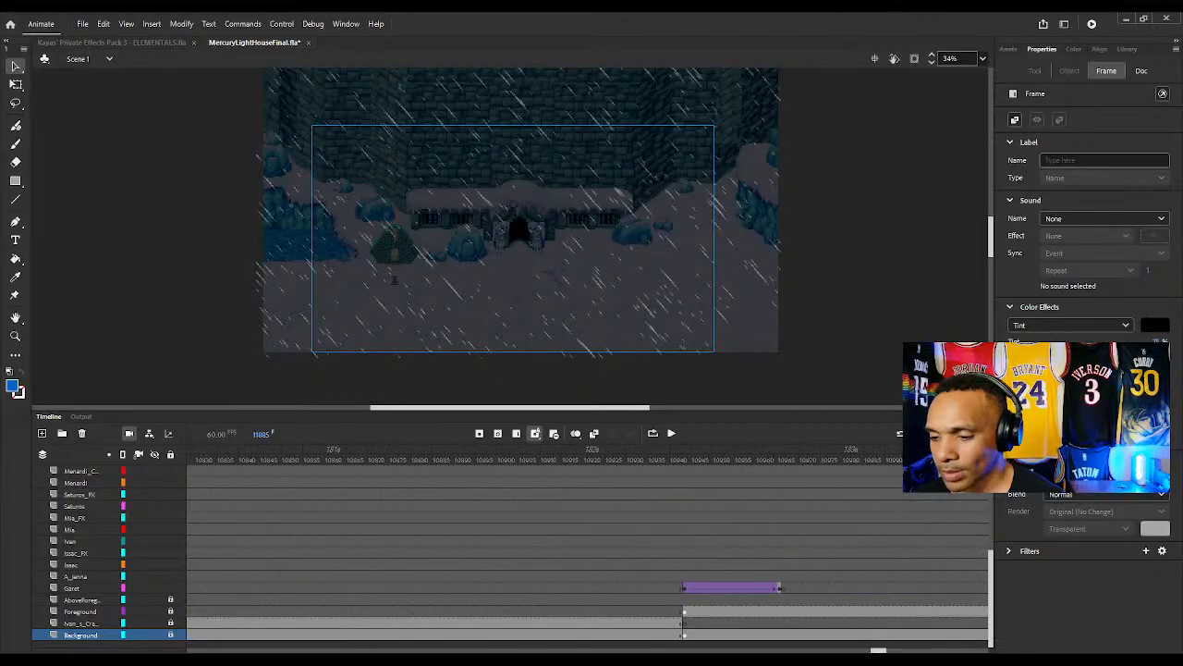
left_click(684, 616)
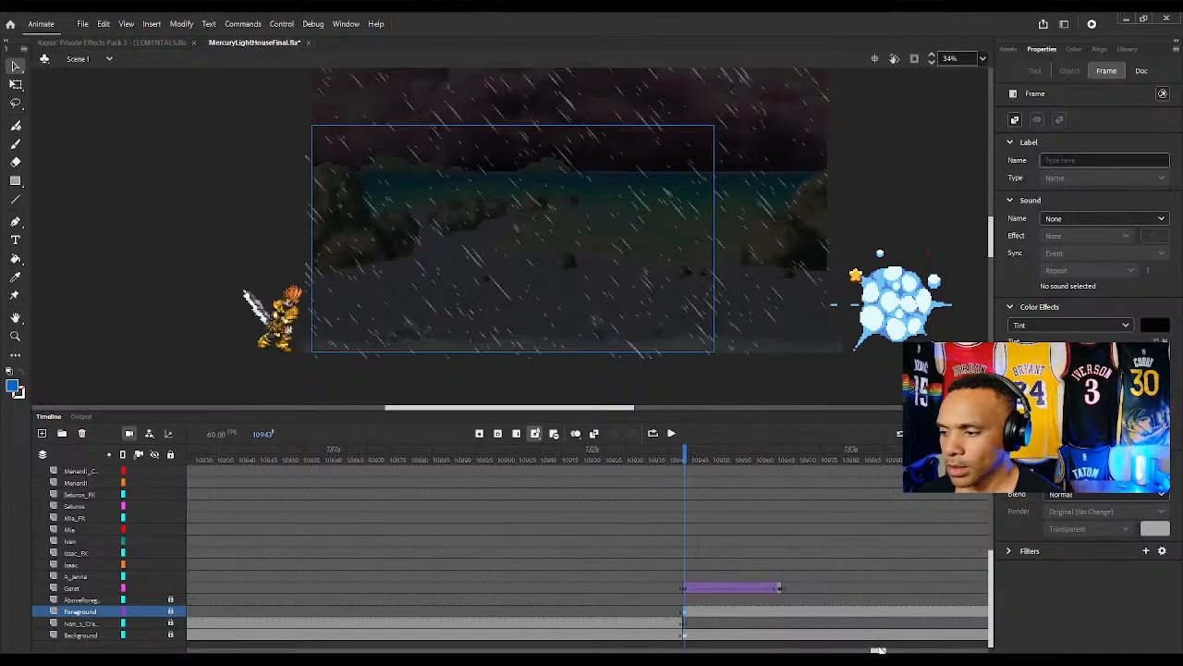
left_click_drag(877, 651, 941, 651)
left_click(457, 617)
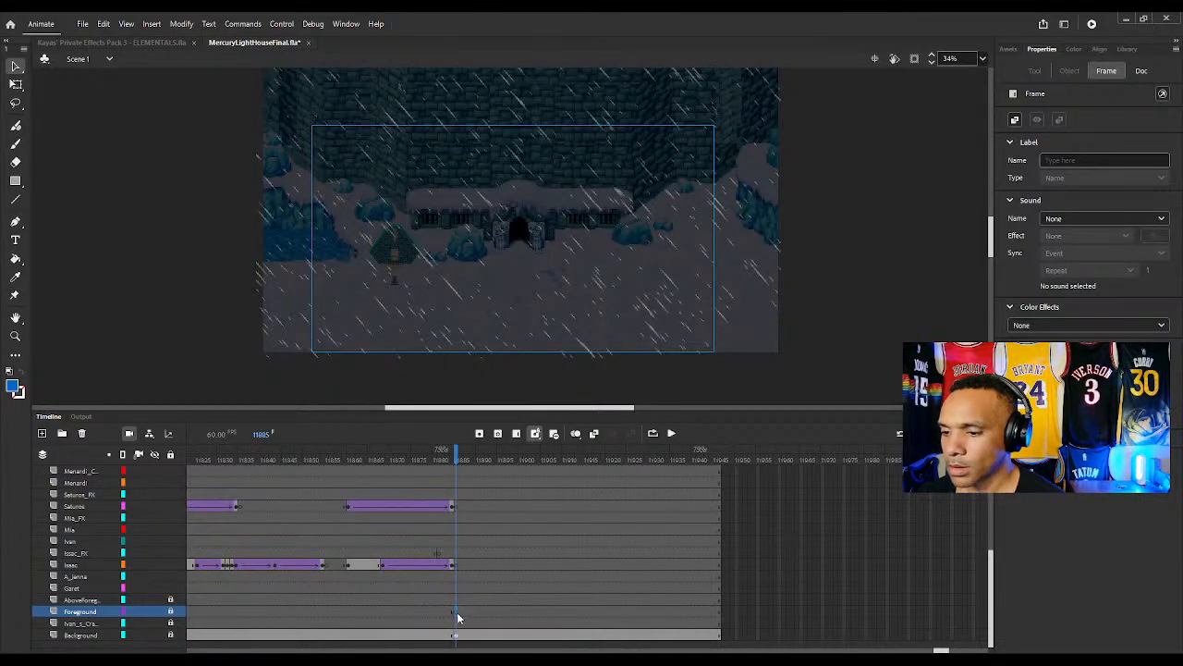
key("ctrl+shift+v")
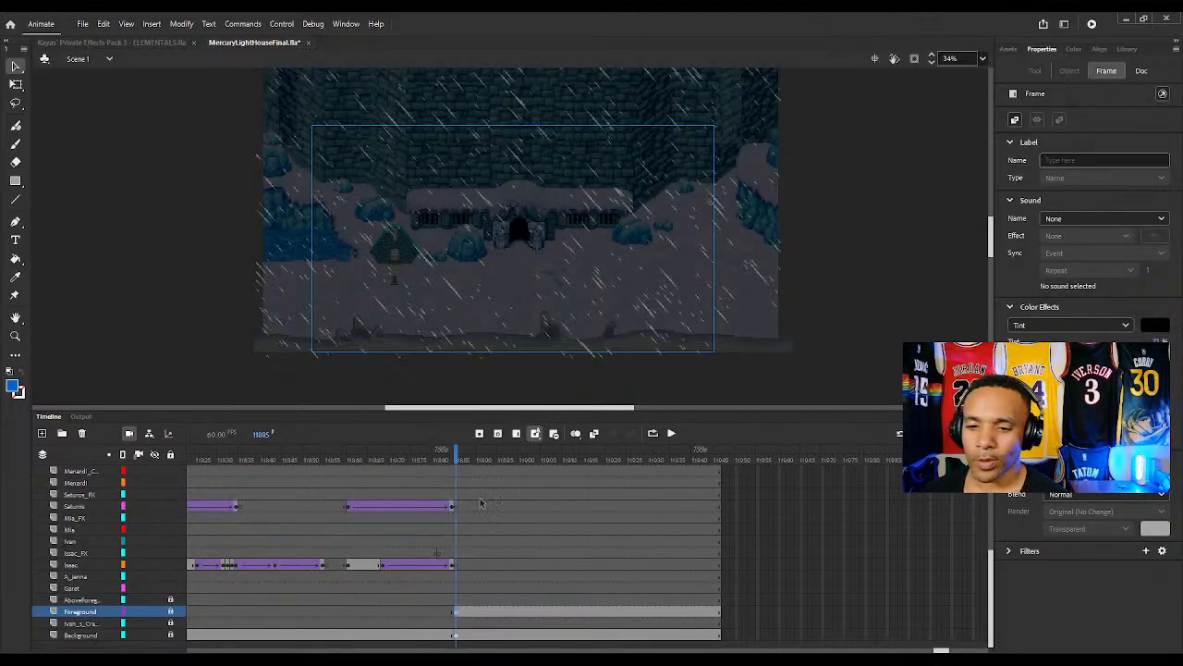
Search the library for "gare" and place Garetfaceplant.png on the Garet layer at frame 11885, over the snowfield beside the castle
left_click(457, 571)
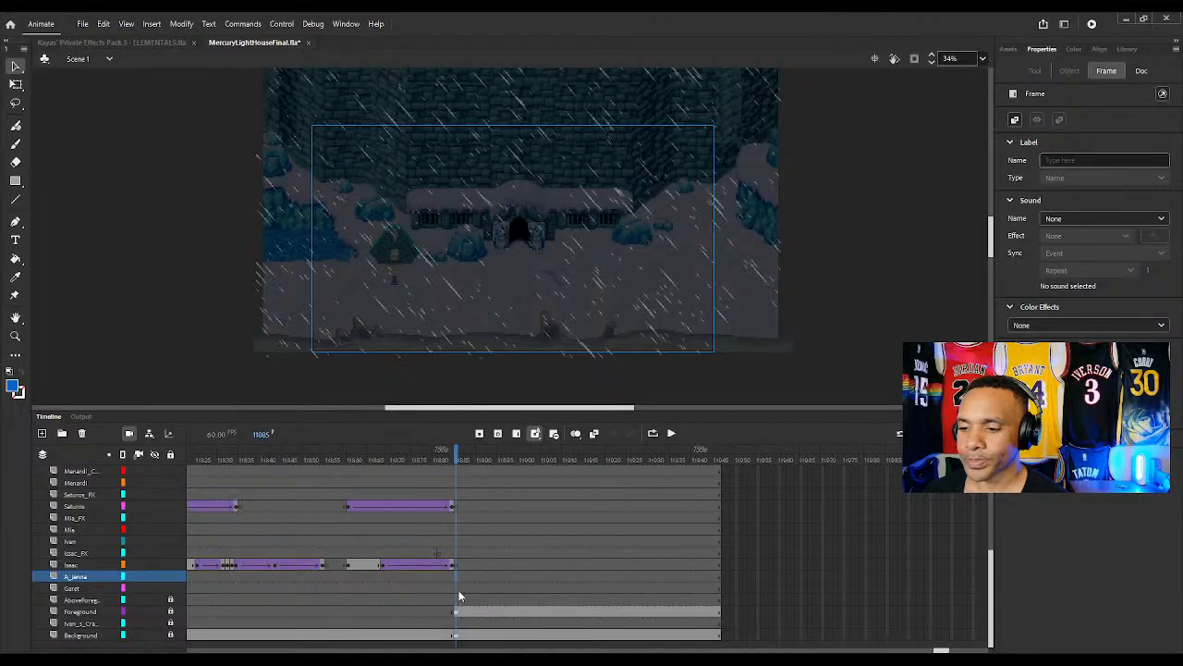
left_click(457, 588)
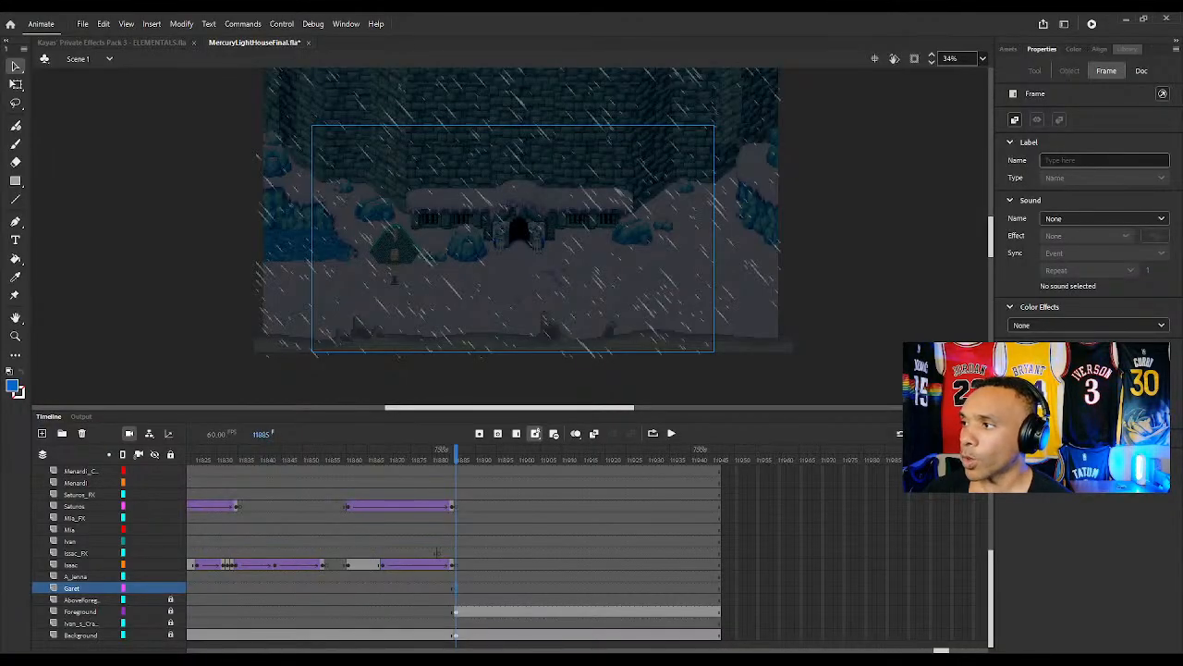
left_click(1127, 48)
left_click(1054, 261)
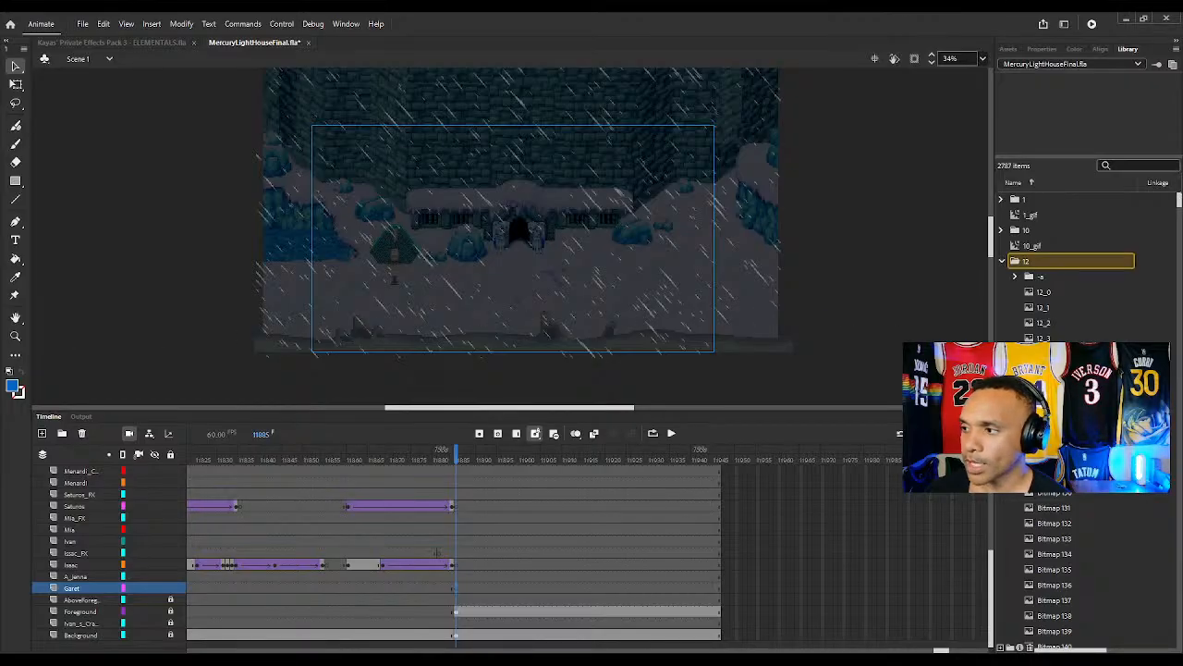
left_click(1134, 164)
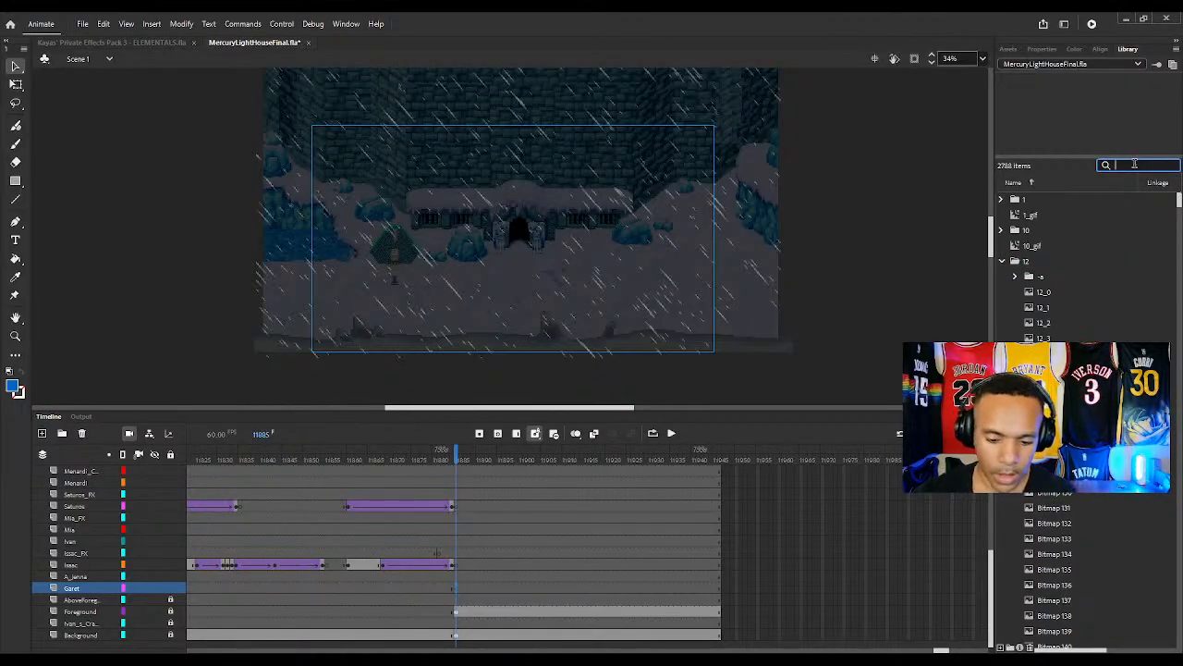
type("gare")
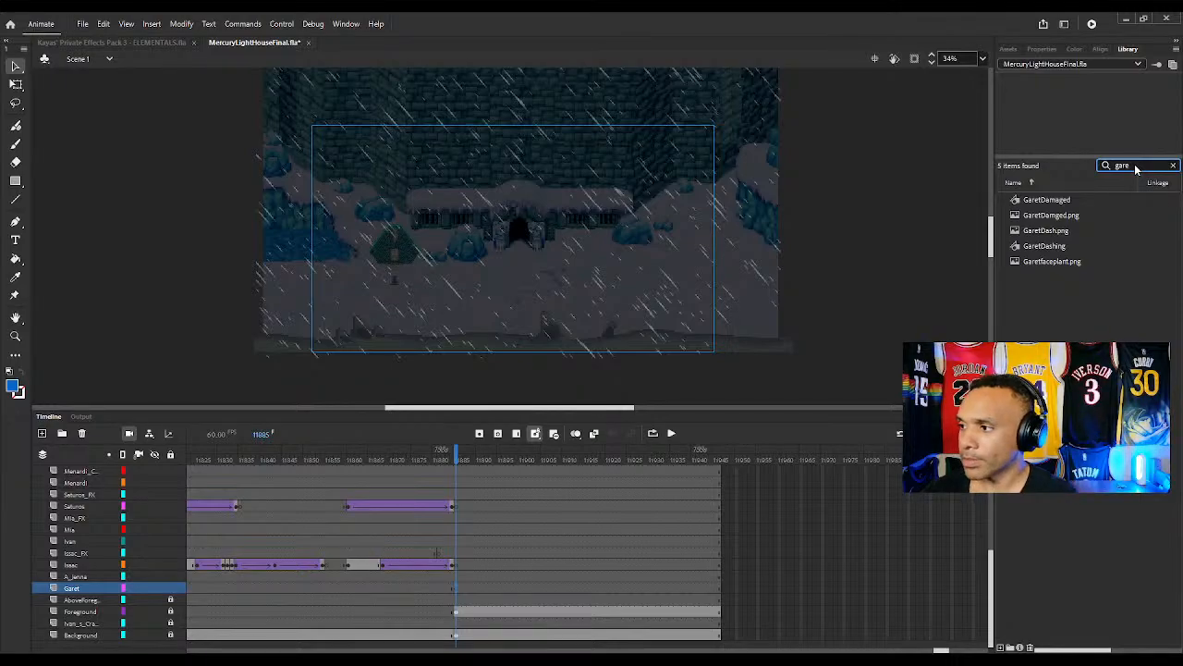
left_click(1013, 262)
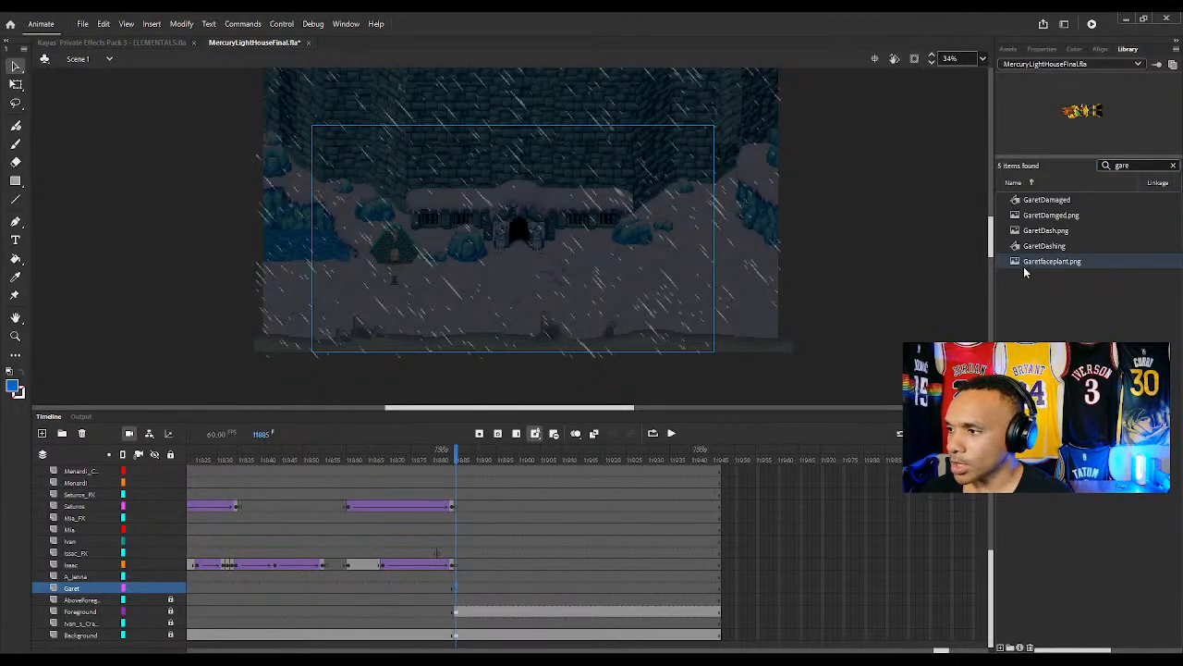
left_click_drag(1014, 266, 814, 302)
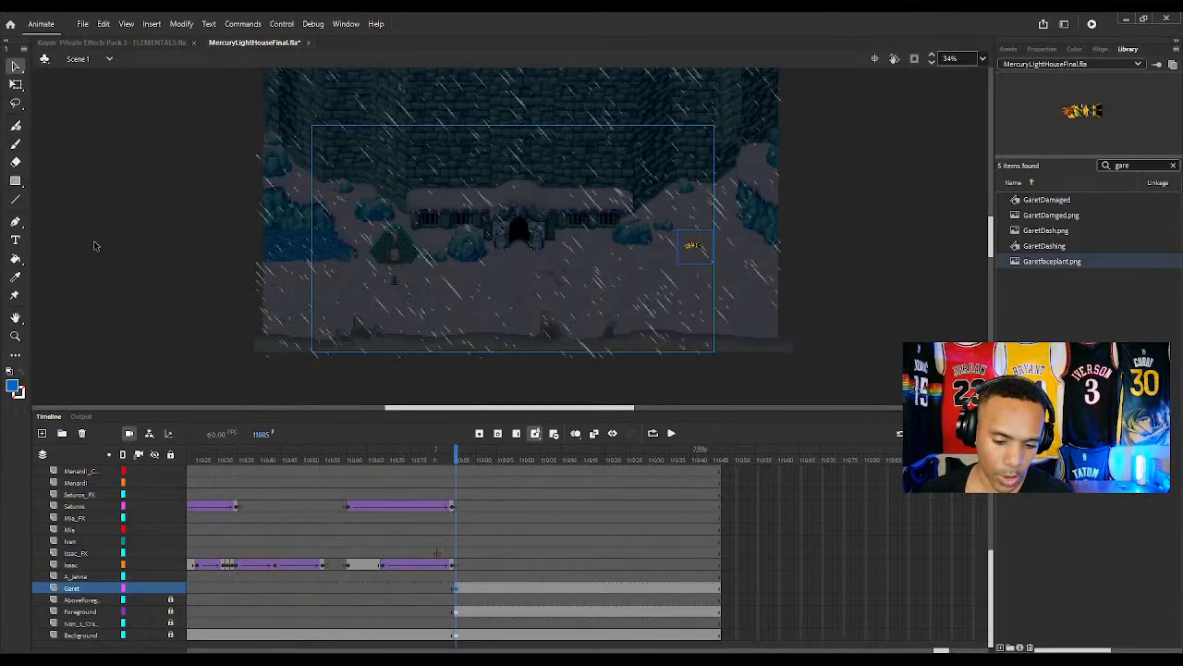
Turn off the scene camera at frame 11885 so the whole castle shot shows on the stage
left_click(129, 433)
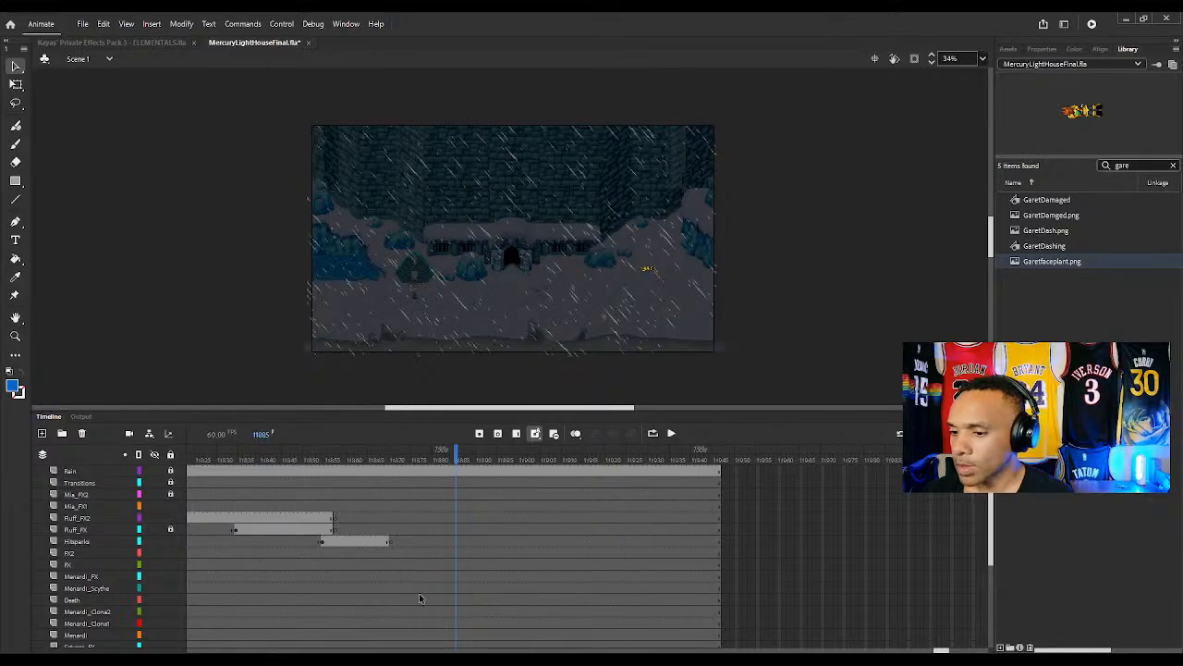
scroll(422, 598, "down", 2)
scroll(464, 624, "down", 1)
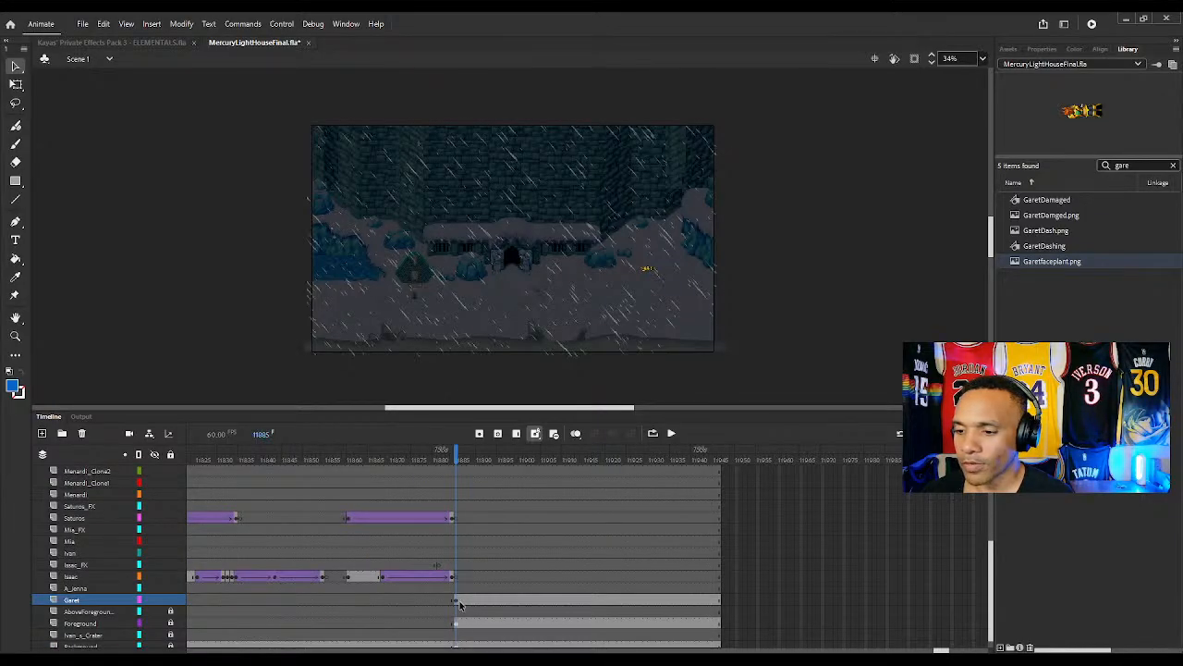
Break apart the fallen Garet bitmap at frame 11885 and convert it into a symbol named "Garet faceplant"
left_click(457, 601)
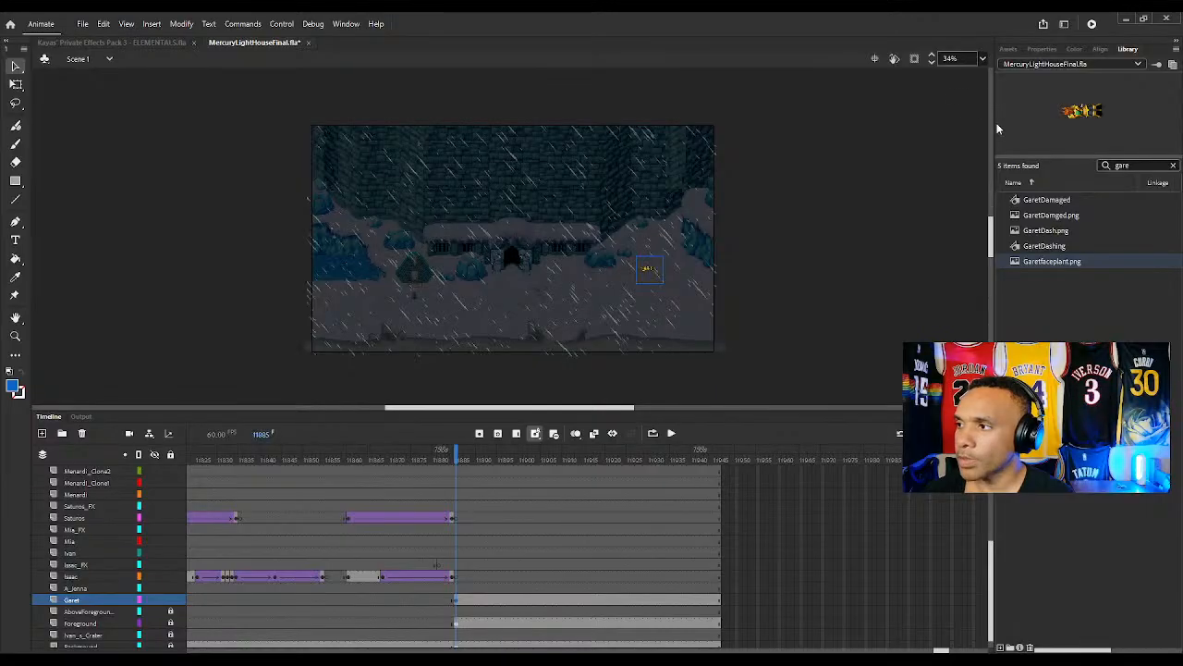
left_click(932, 58)
scroll(931, 58, "up", 6)
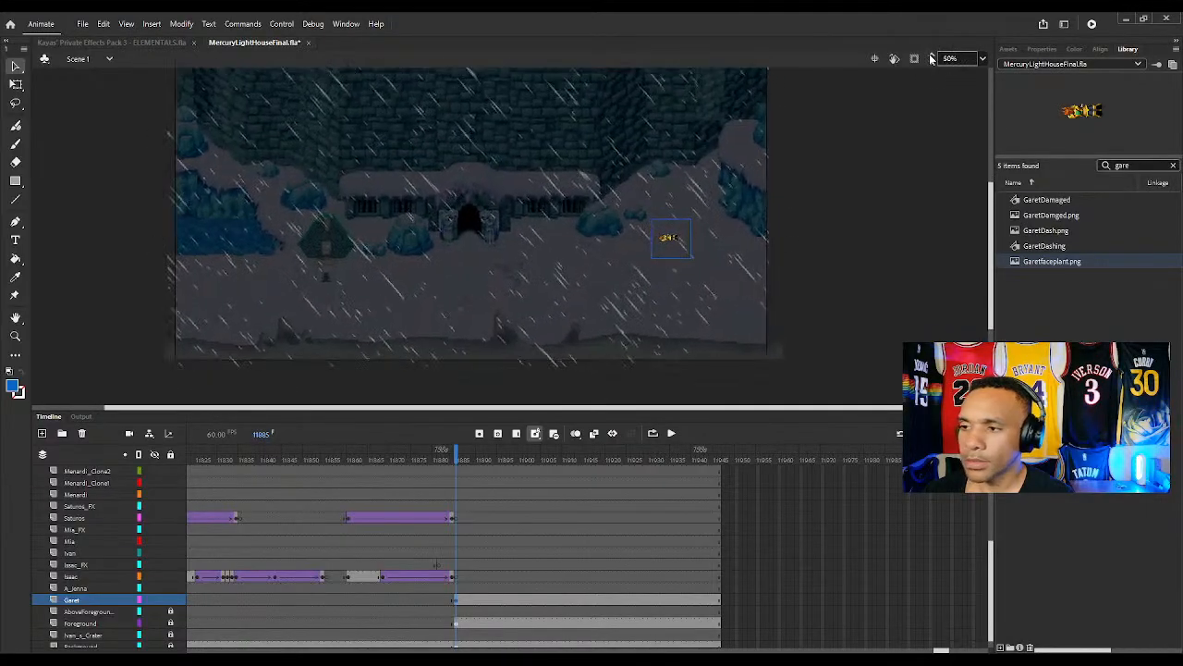
scroll(932, 58, "up", 5)
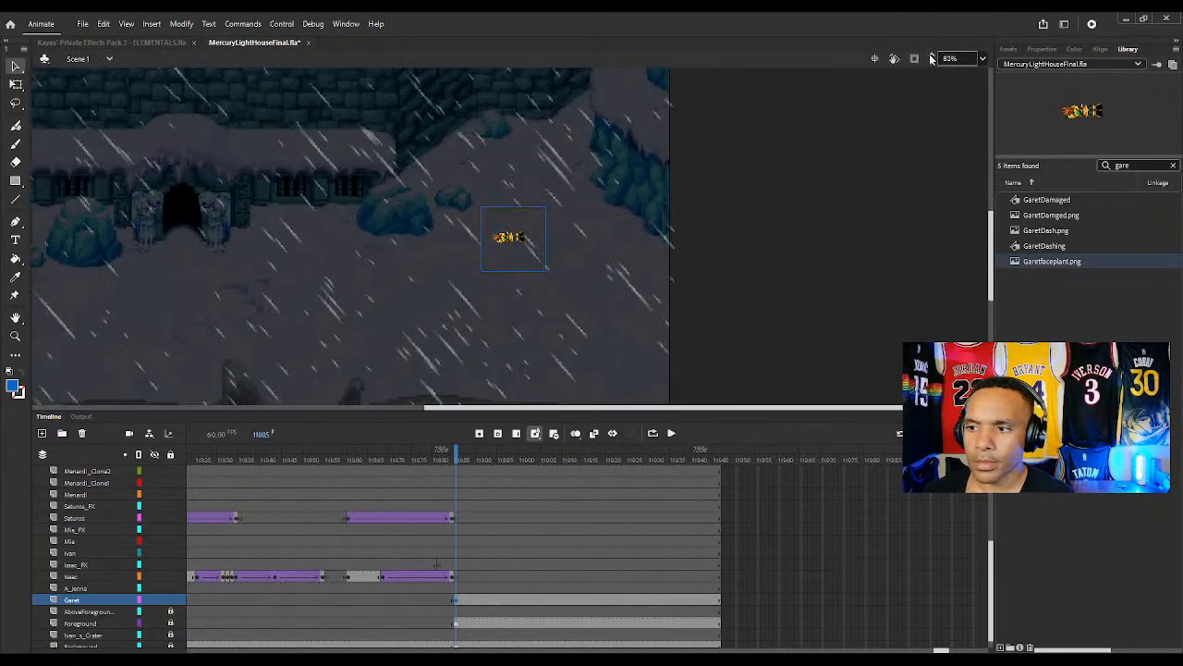
scroll(932, 59, "up", 4)
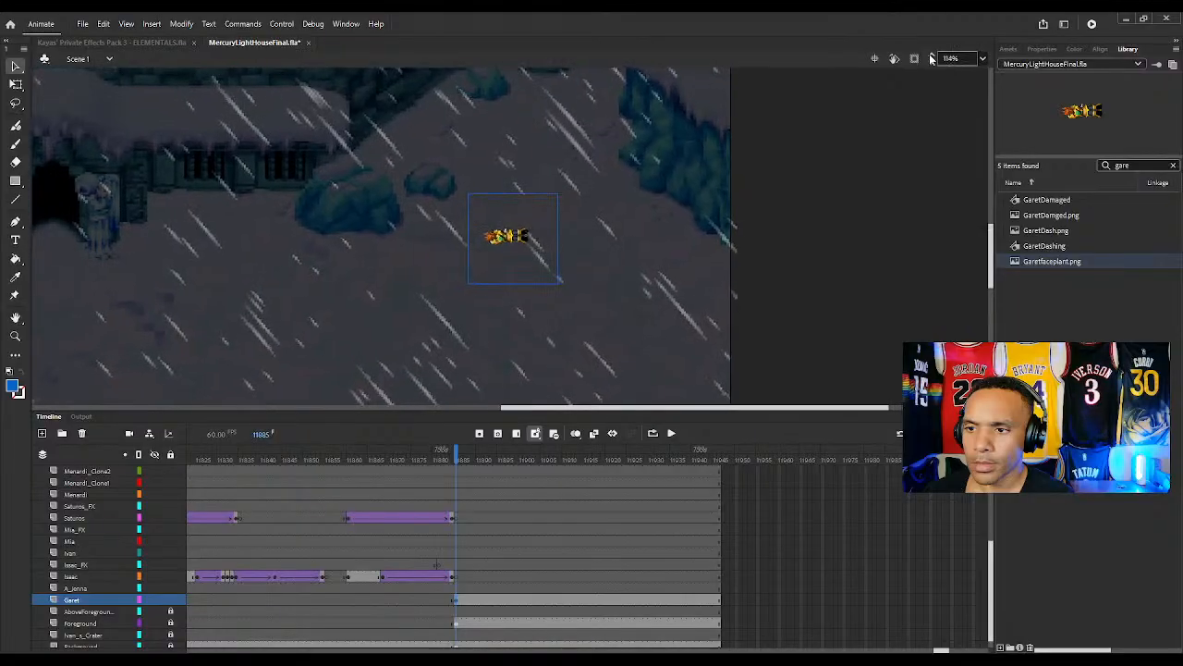
scroll(932, 59, "up", 2)
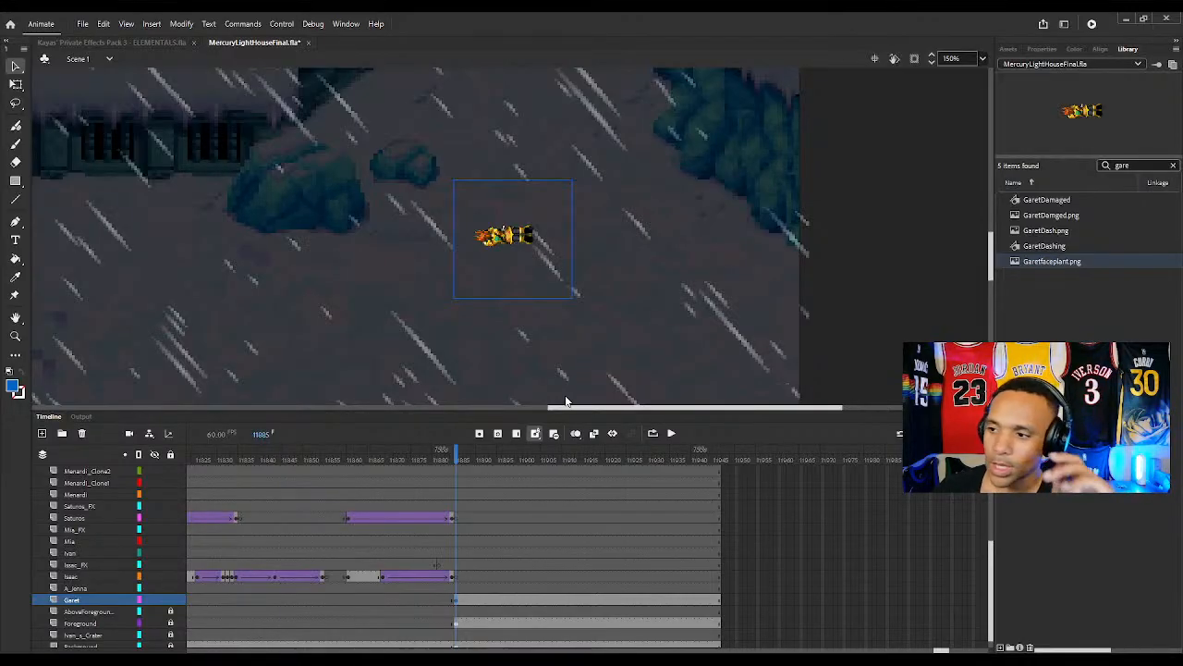
left_click(651, 307)
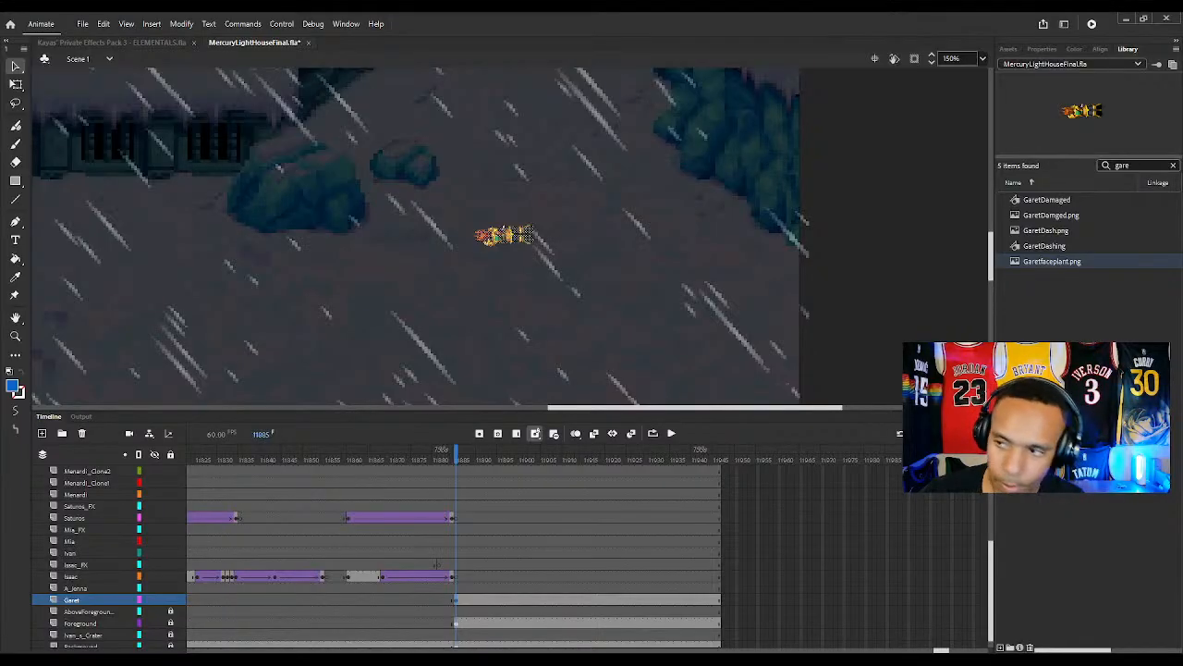
key("Return")
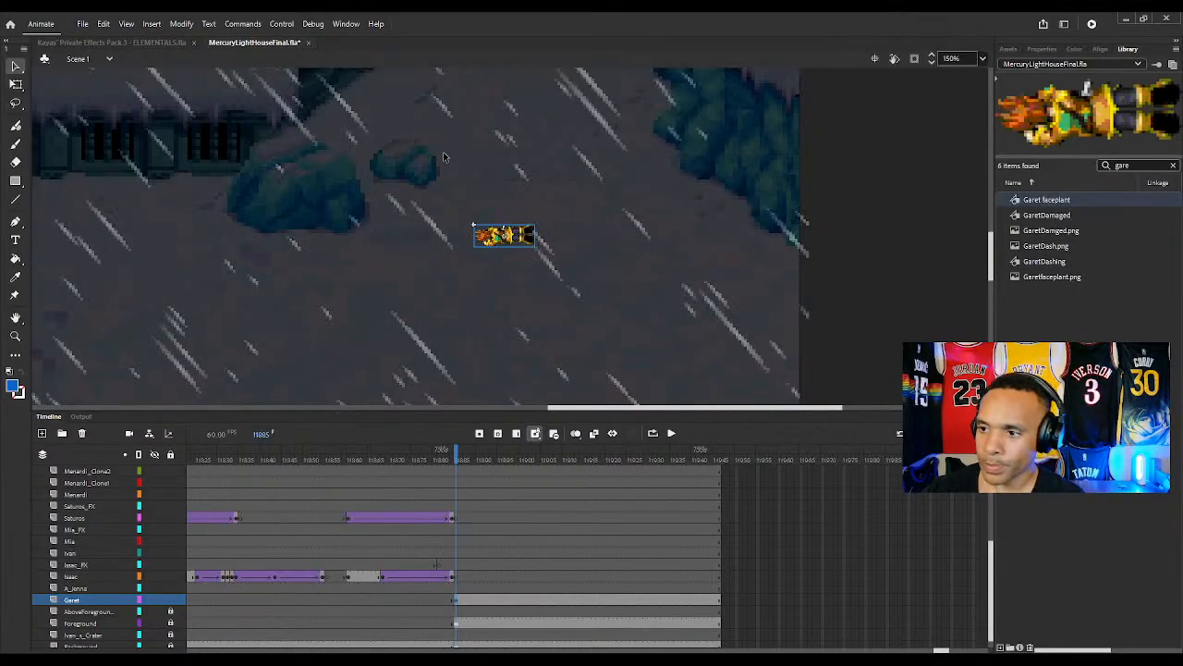
Scale the Garet faceplant symbol up to about twice its size and move it onto the snowy roof above the castle entrance
left_click(16, 83)
left_click_drag(536, 248, 566, 268)
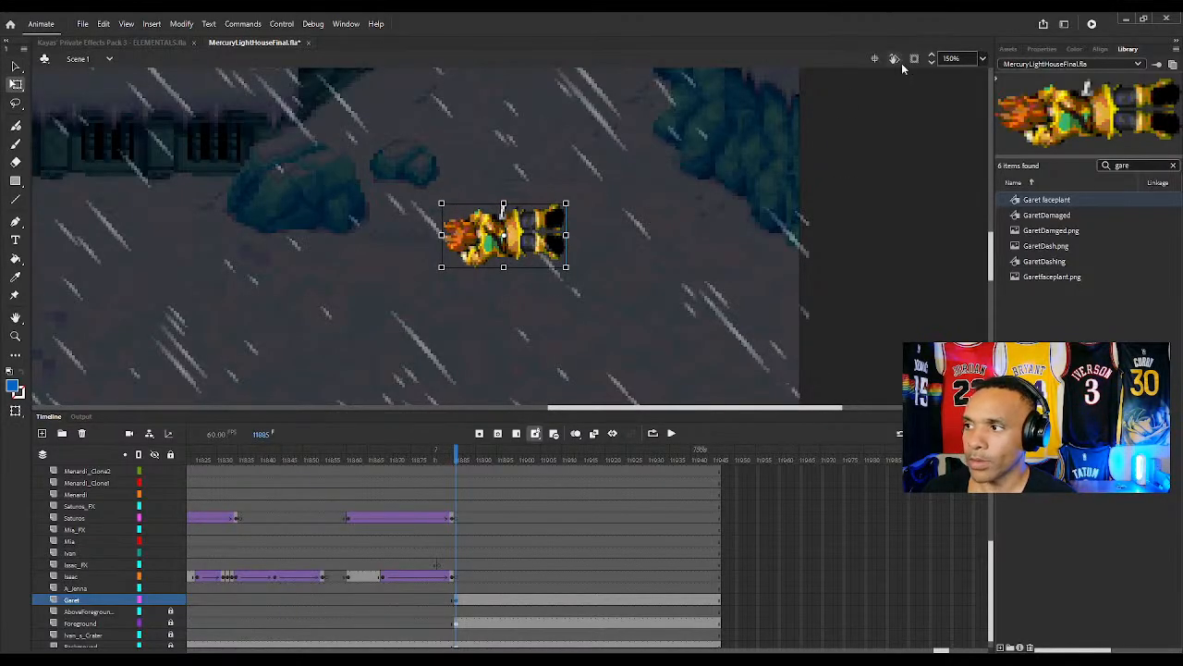
left_click(932, 63)
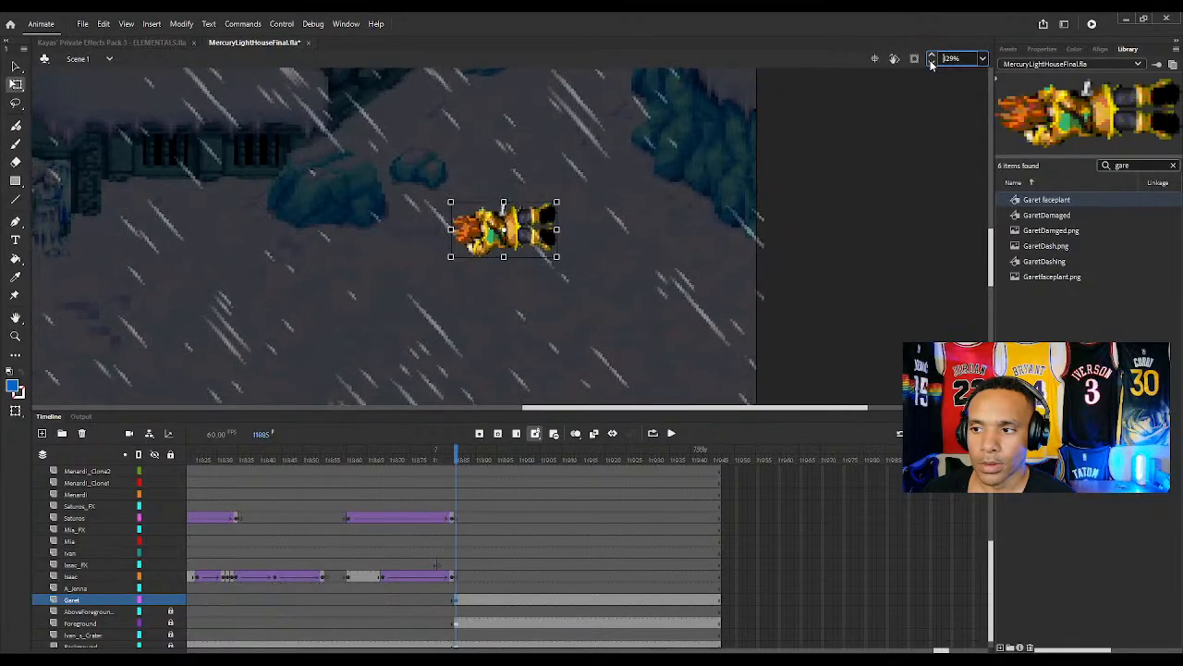
left_click(932, 63)
left_click(932, 63)
left_click(932, 62)
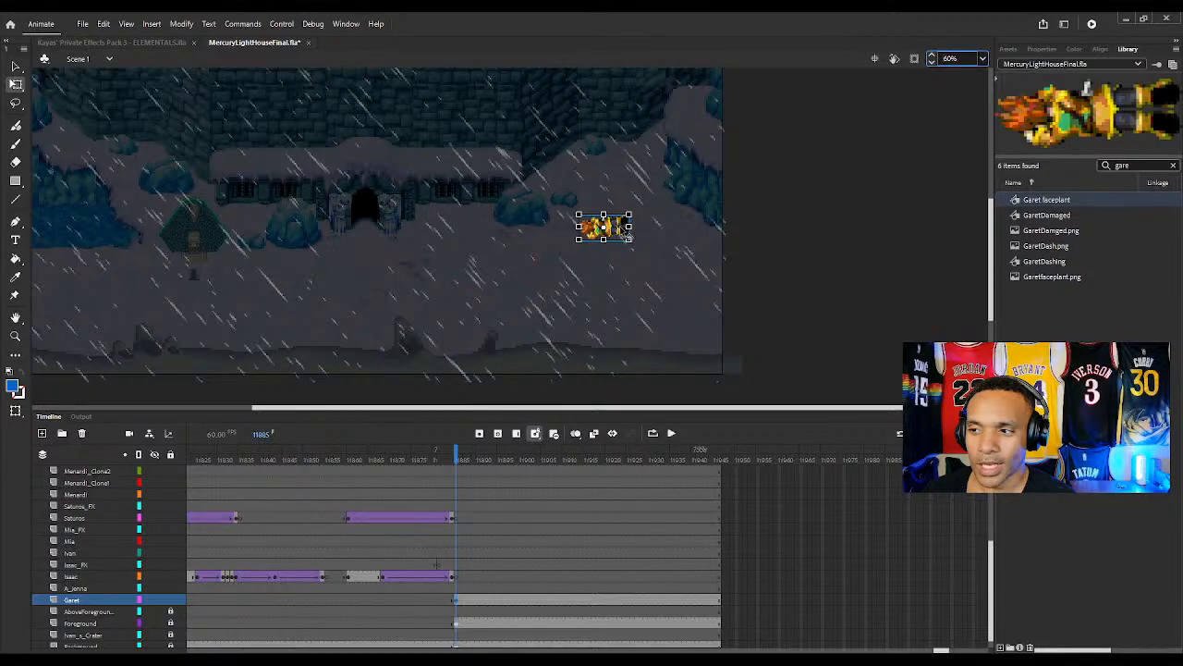
left_click_drag(628, 237, 388, 162)
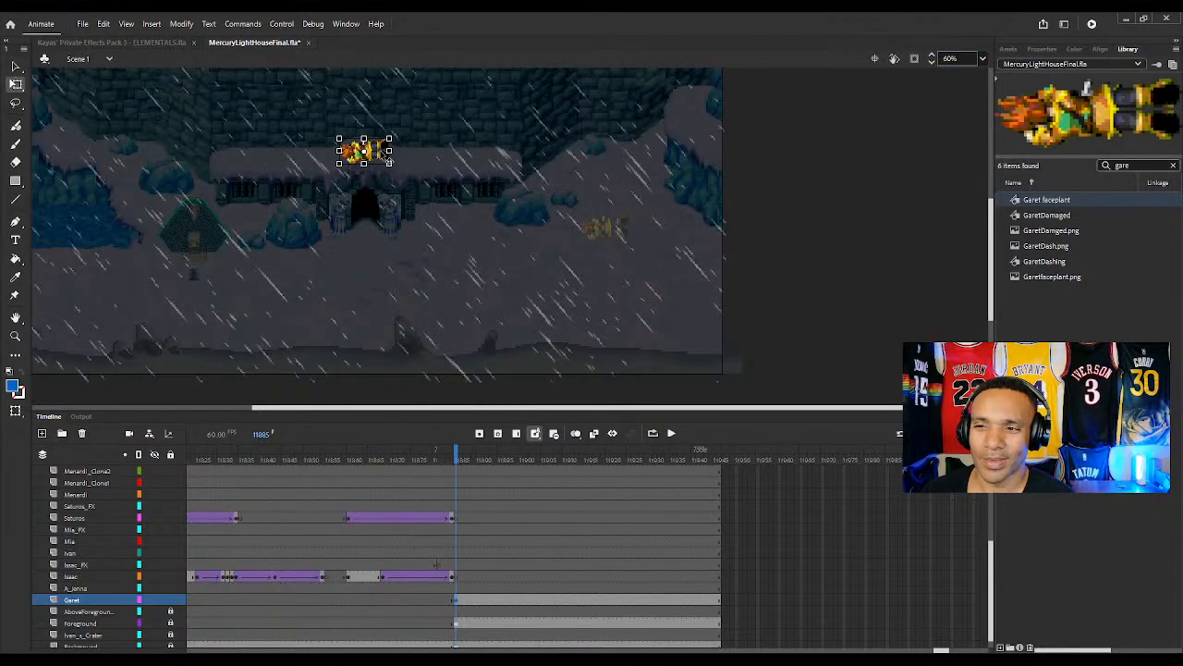
Rotate the fallen Garet sprite by about 180 degrees so its head points right
left_click_drag(389, 161, 383, 190)
key("ctrl+z")
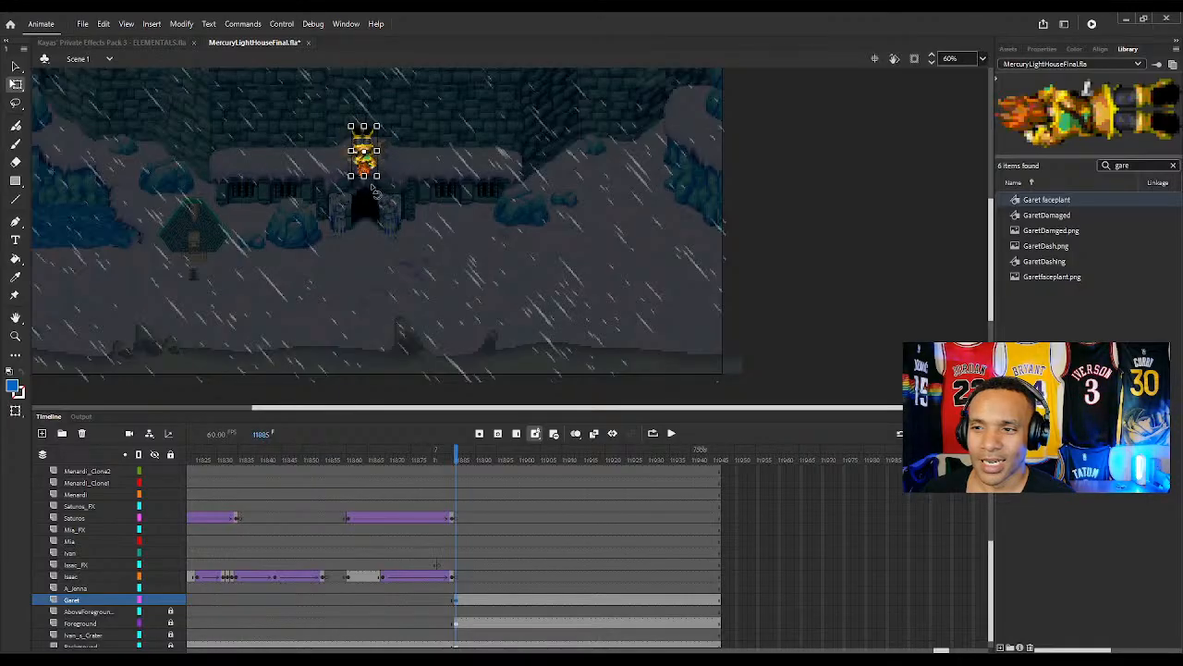
left_click_drag(374, 189, 408, 149)
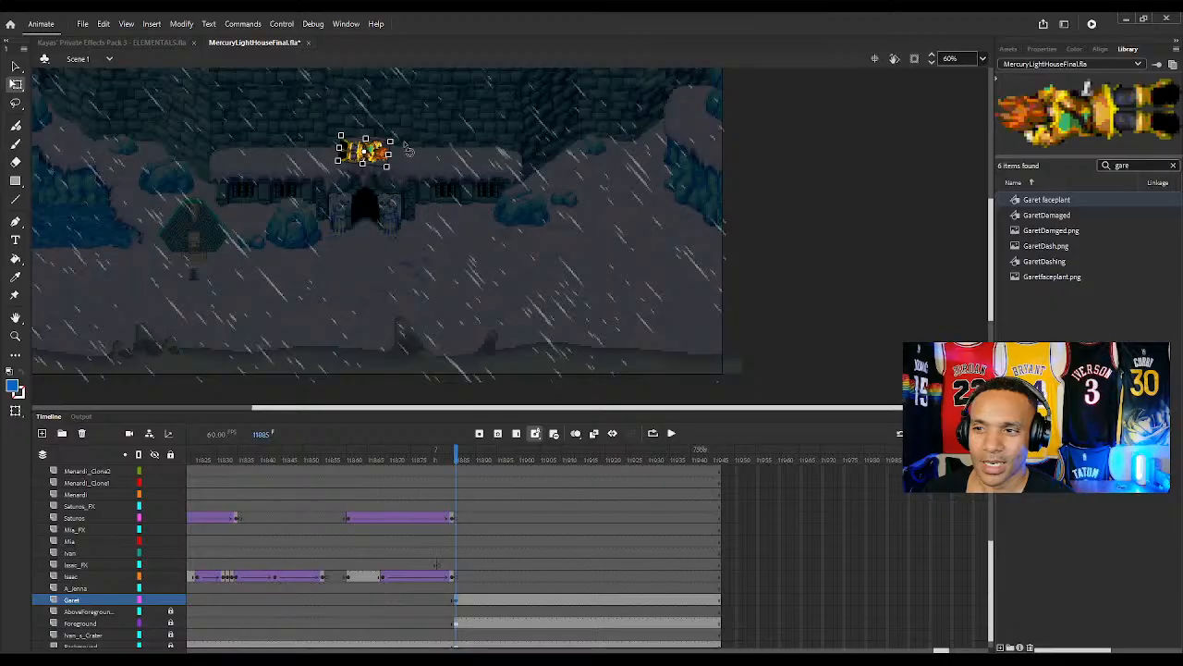
Flatten the Garet sprite's height, widen it slightly and place it on the snowy roof ledge left of the castle entrance
left_click_drag(387, 163, 399, 259)
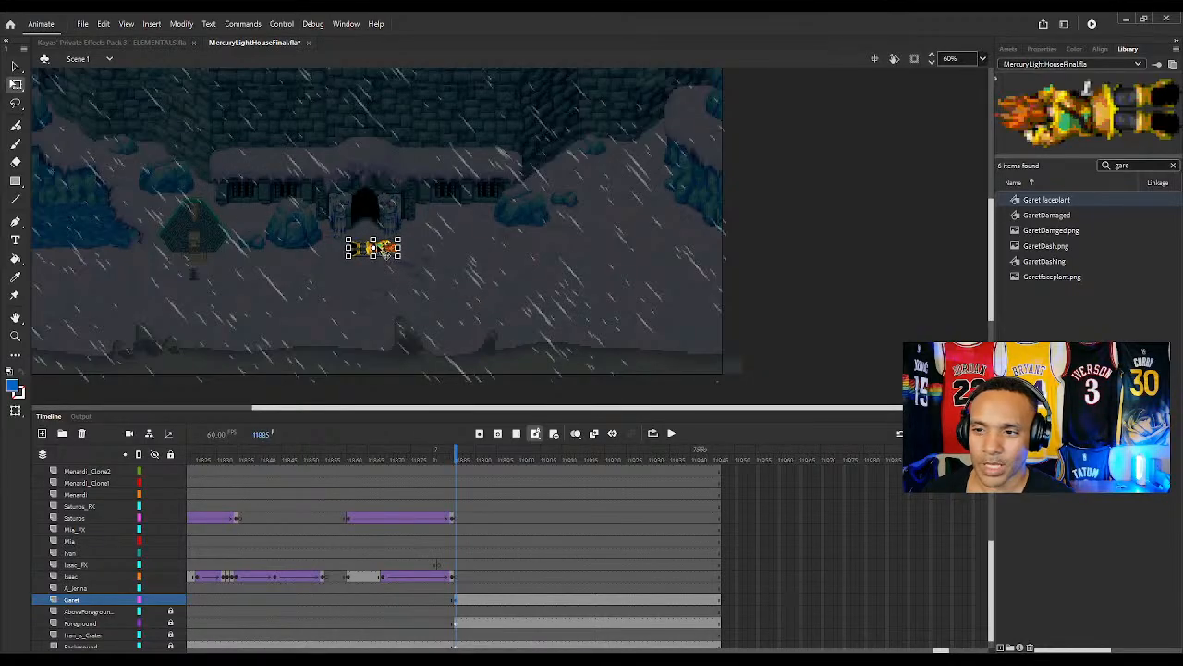
left_click_drag(379, 250, 295, 207)
left_click(349, 290)
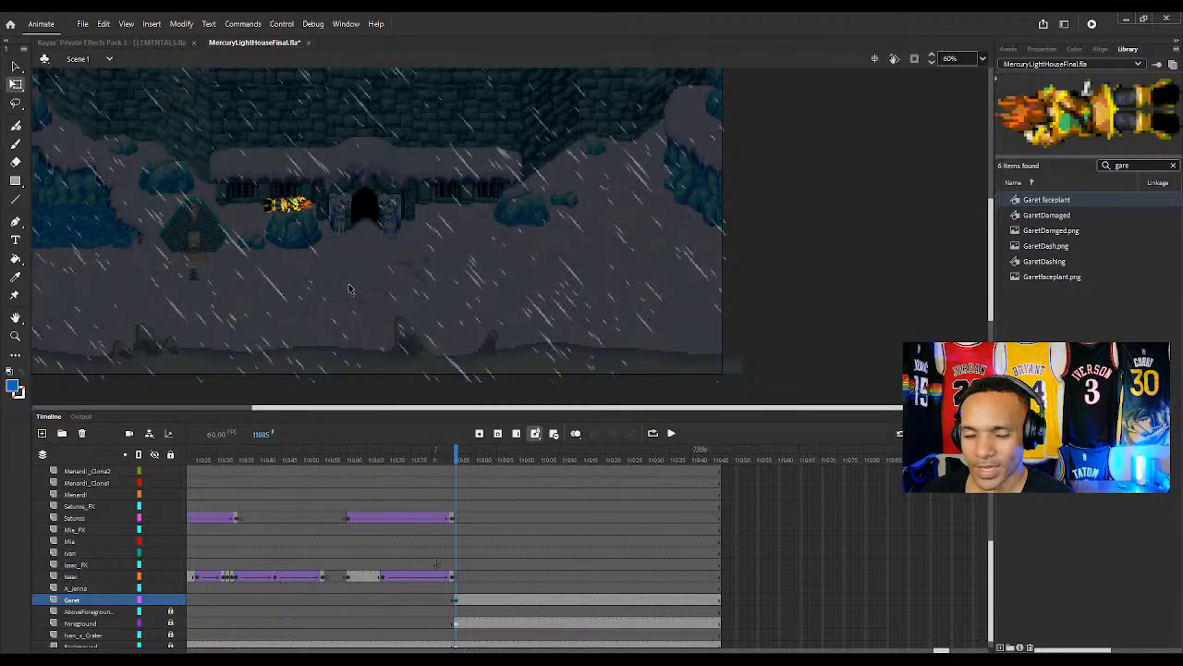
left_click(283, 214)
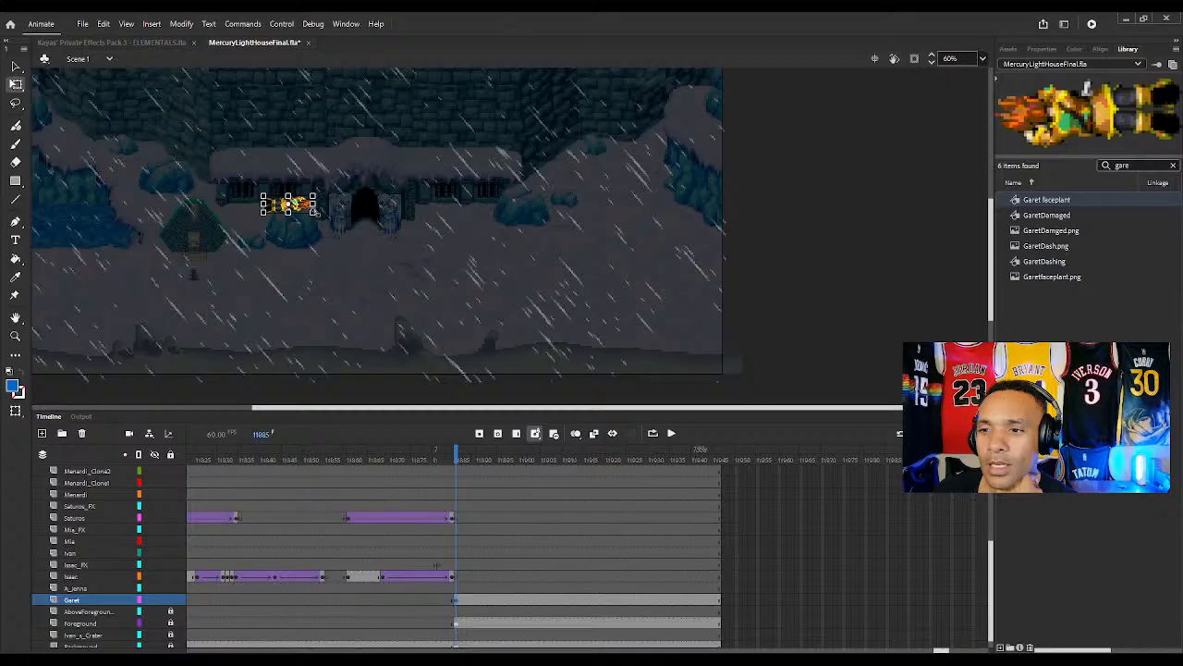
left_click_drag(296, 209, 305, 173)
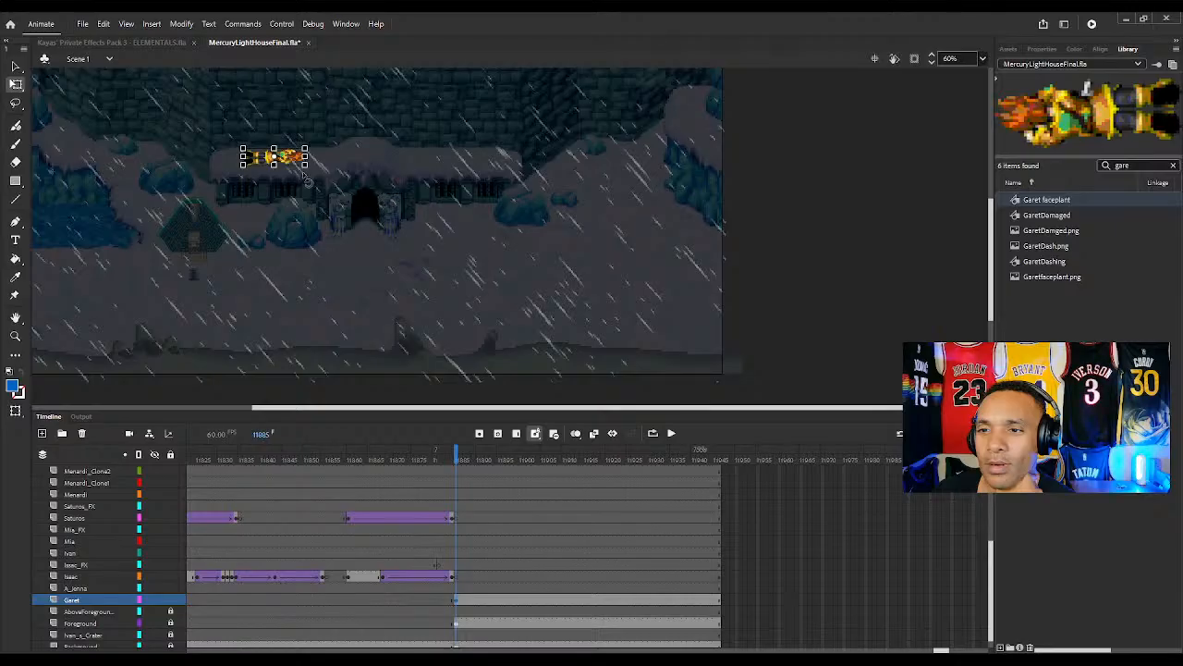
left_click(424, 317)
left_click(285, 159)
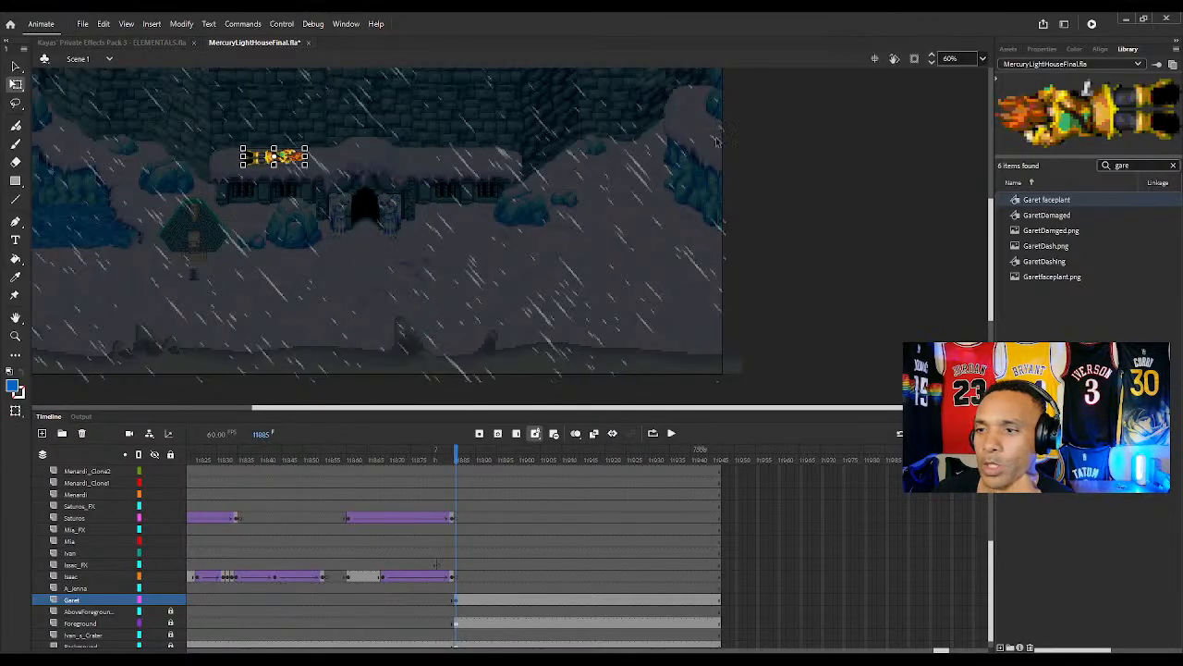
Narrow the Garet sprite slightly and shift it right along the snowy ledge toward the entrance
left_click(931, 58)
scroll(931, 58, "up", 20)
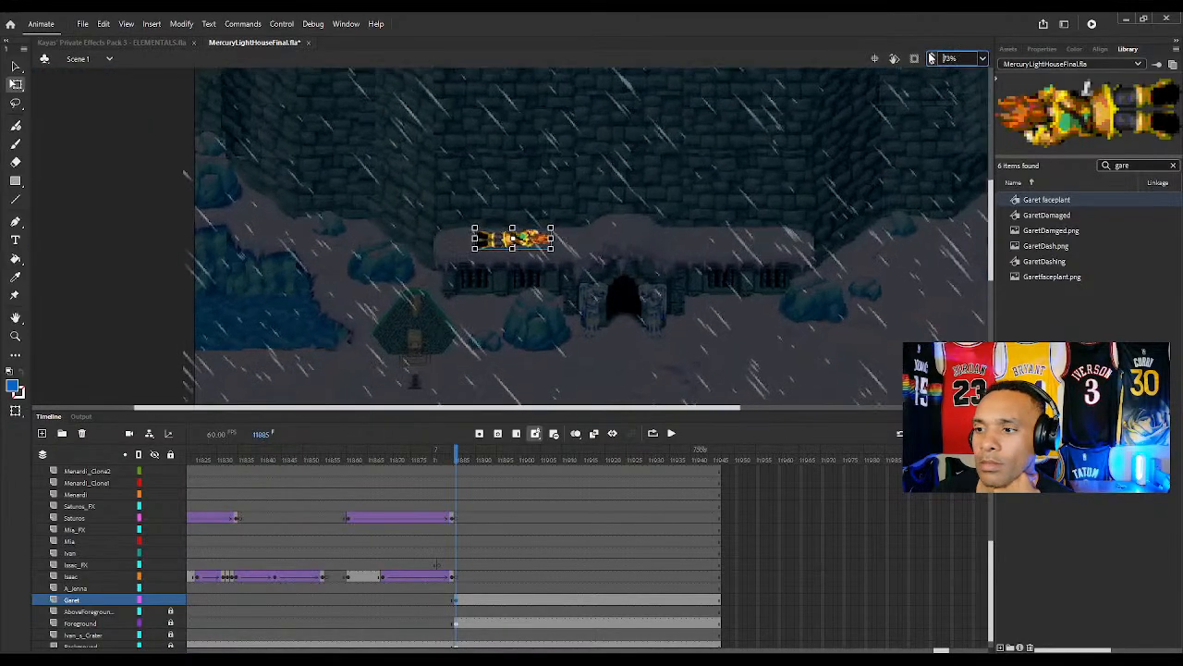
scroll(931, 58, "up", 20)
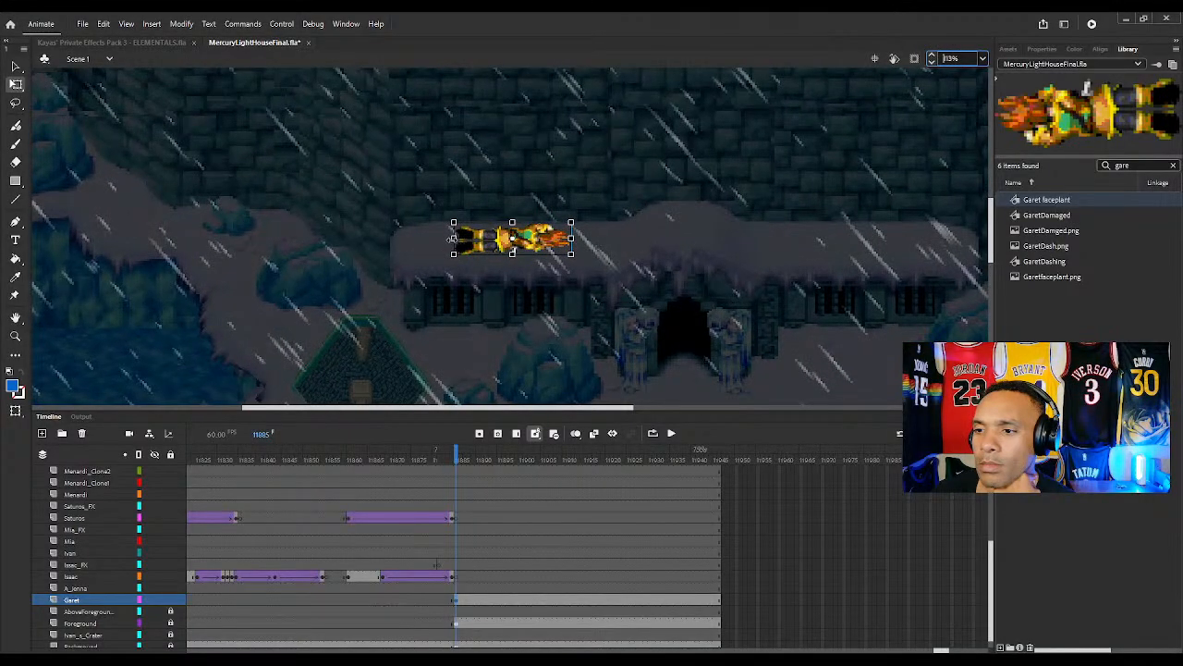
left_click_drag(453, 238, 462, 238)
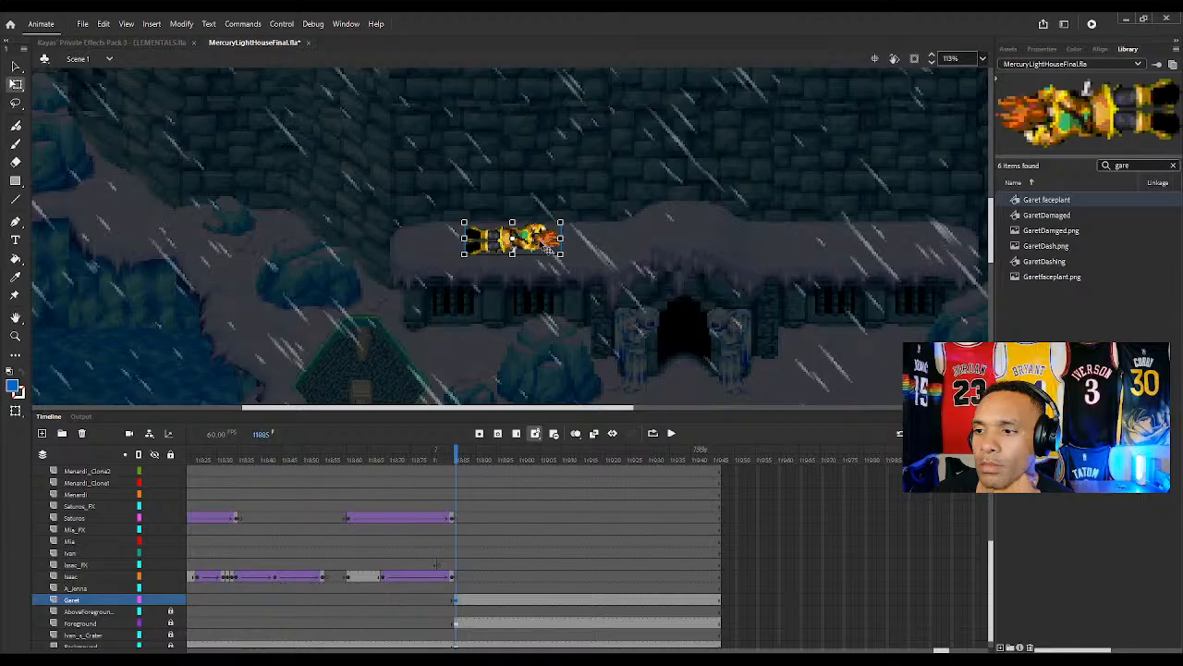
mouse_move(551, 242)
left_mouse_down()
mouse_move(704, 235)
mouse_move(573, 247)
left_mouse_up()
left_click(802, 343)
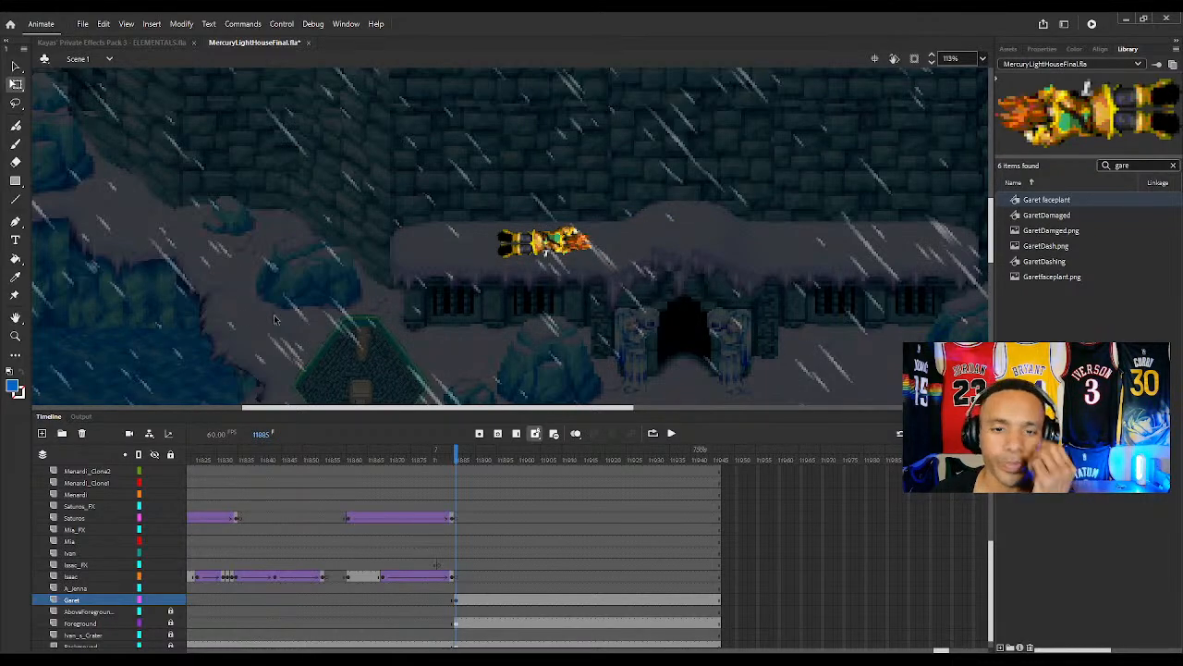
Review the fallen Garet sprite's size and position against the full castle shot
left_click(932, 63)
left_click(933, 61)
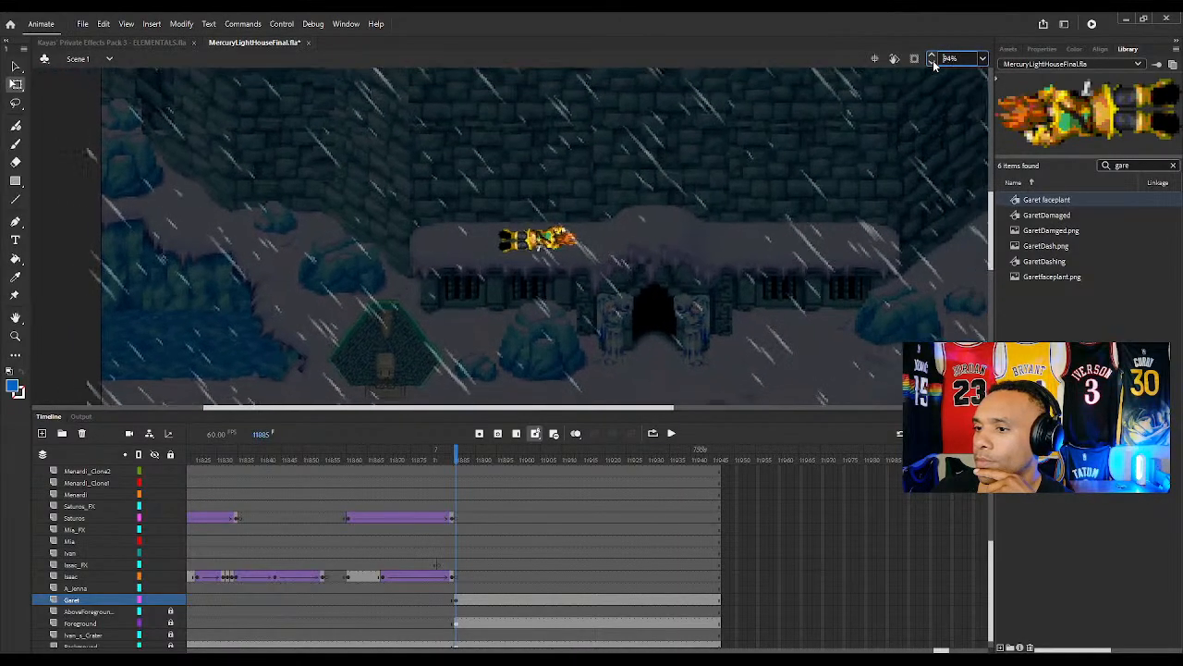
left_click(933, 61)
left_click(933, 61)
left_click(933, 61)
left_click(933, 62)
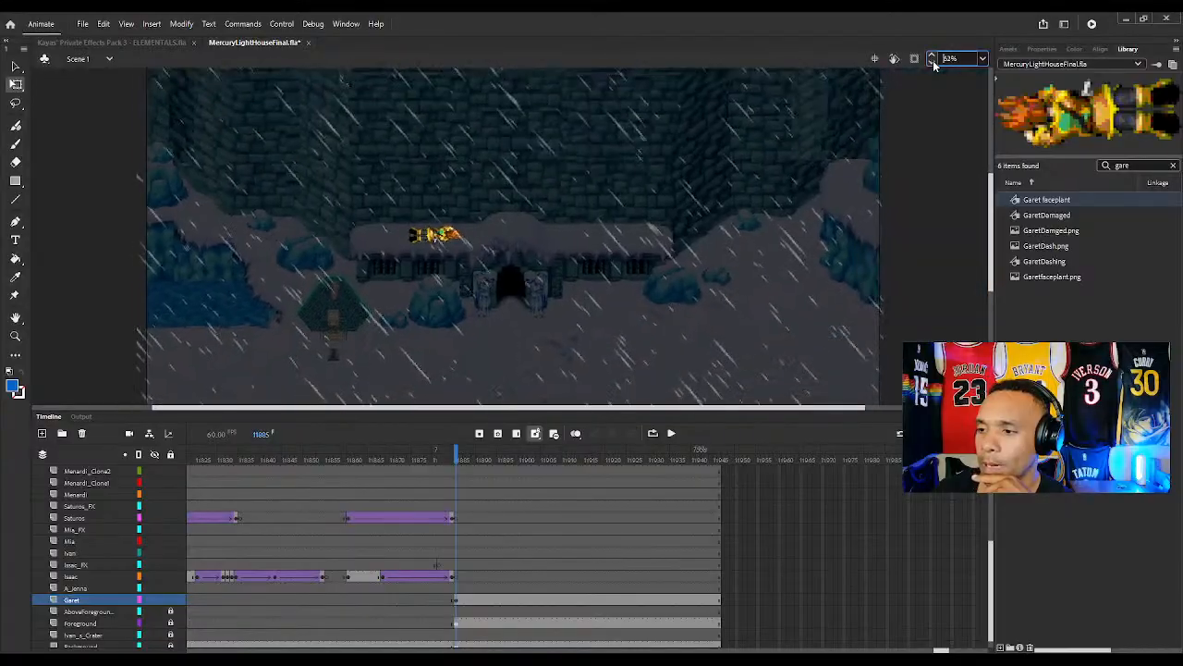
left_click(933, 62)
left_click(933, 62)
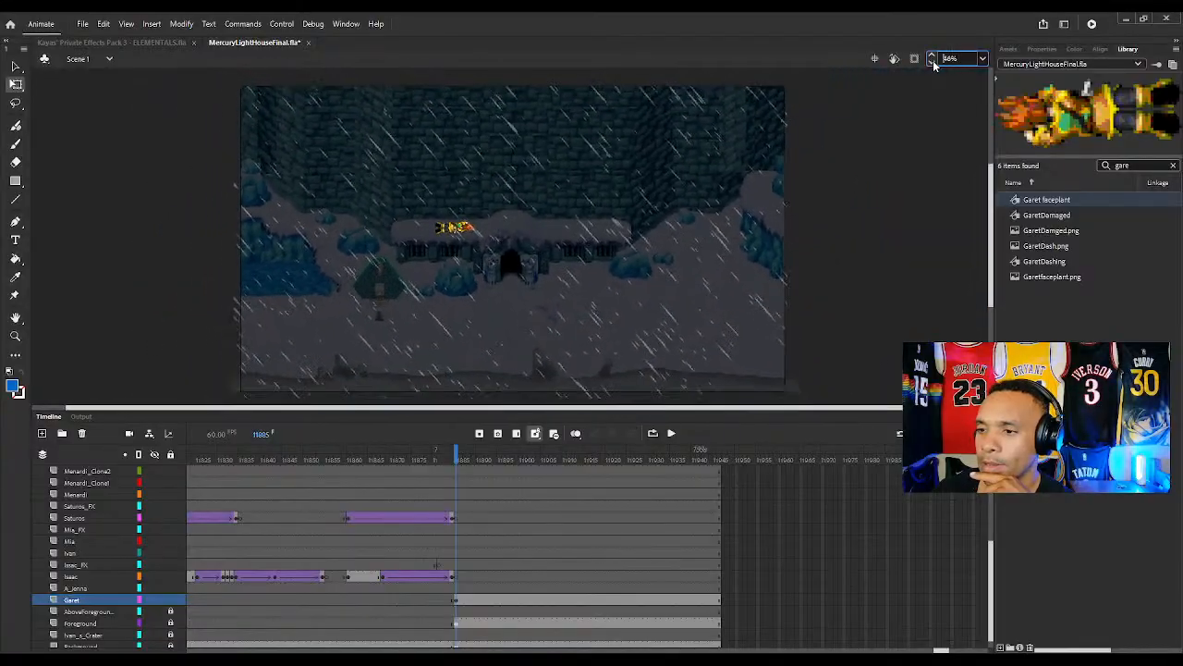
left_click(455, 231)
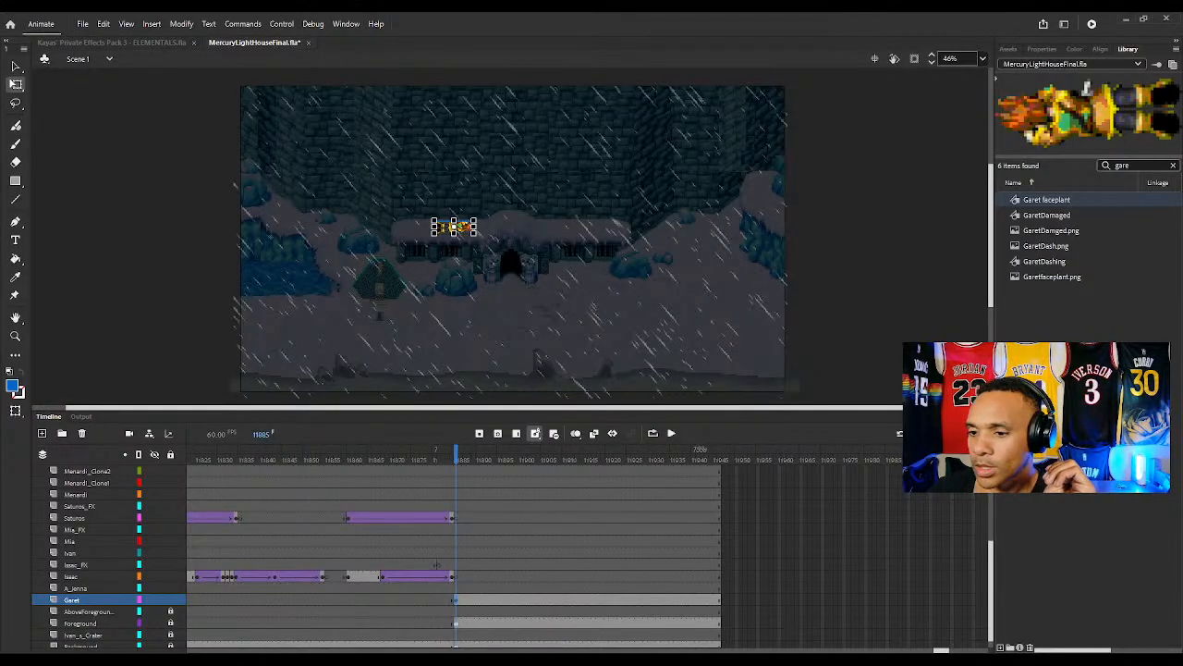
Copy the Saturos layer keyframe at frame 11860 and paste it into the same layer at frame 11885
left_click(383, 577)
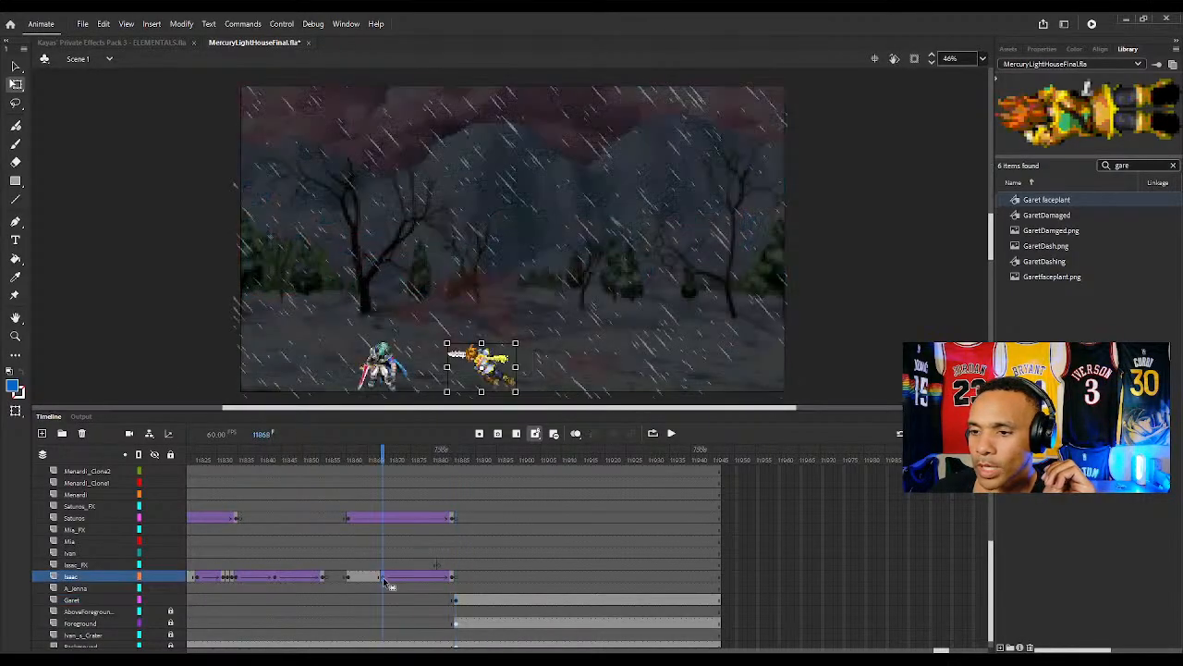
left_click(349, 523)
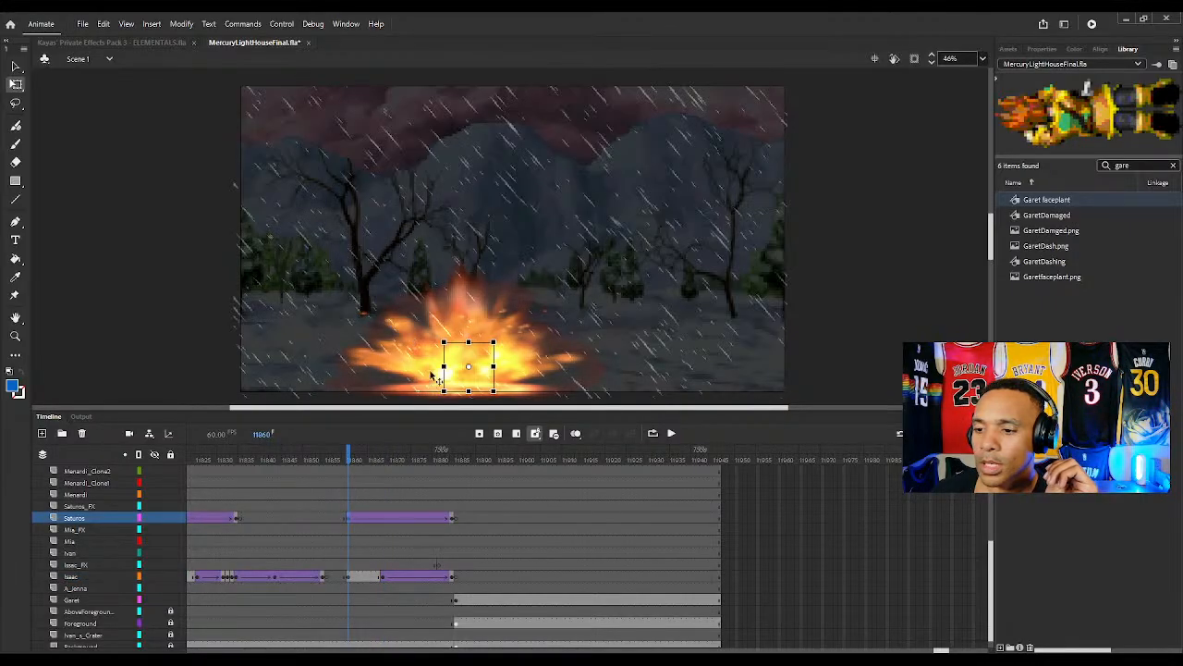
left_click(442, 463)
left_click_drag(442, 462, 455, 462)
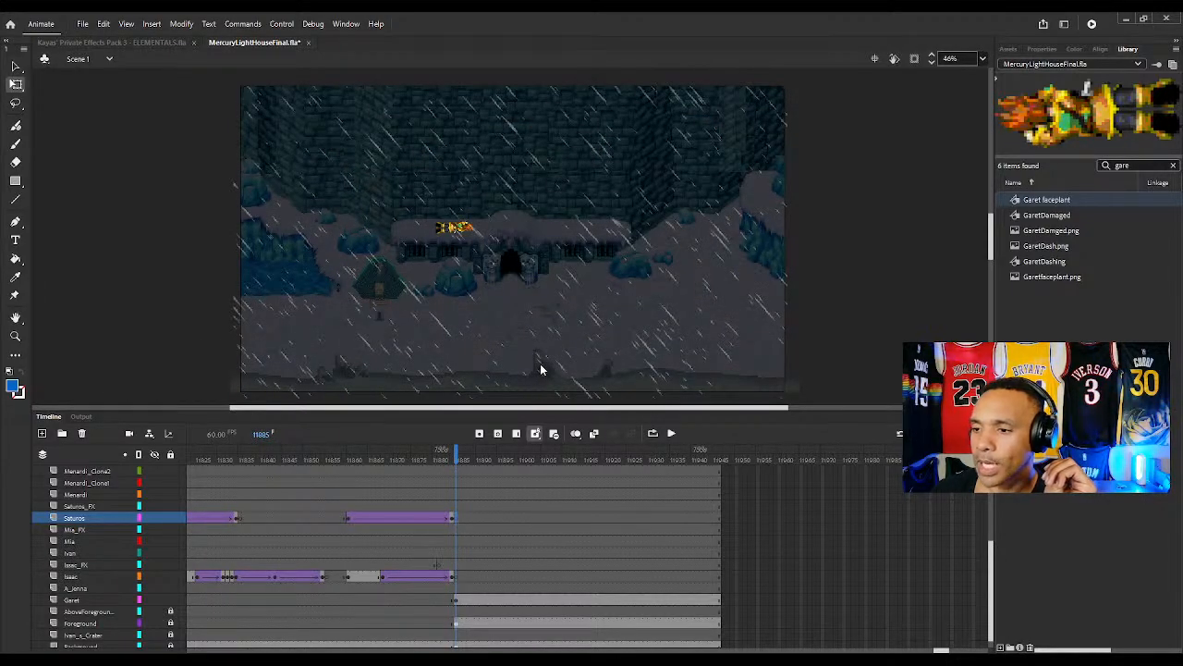
key("ctrl+shift+v")
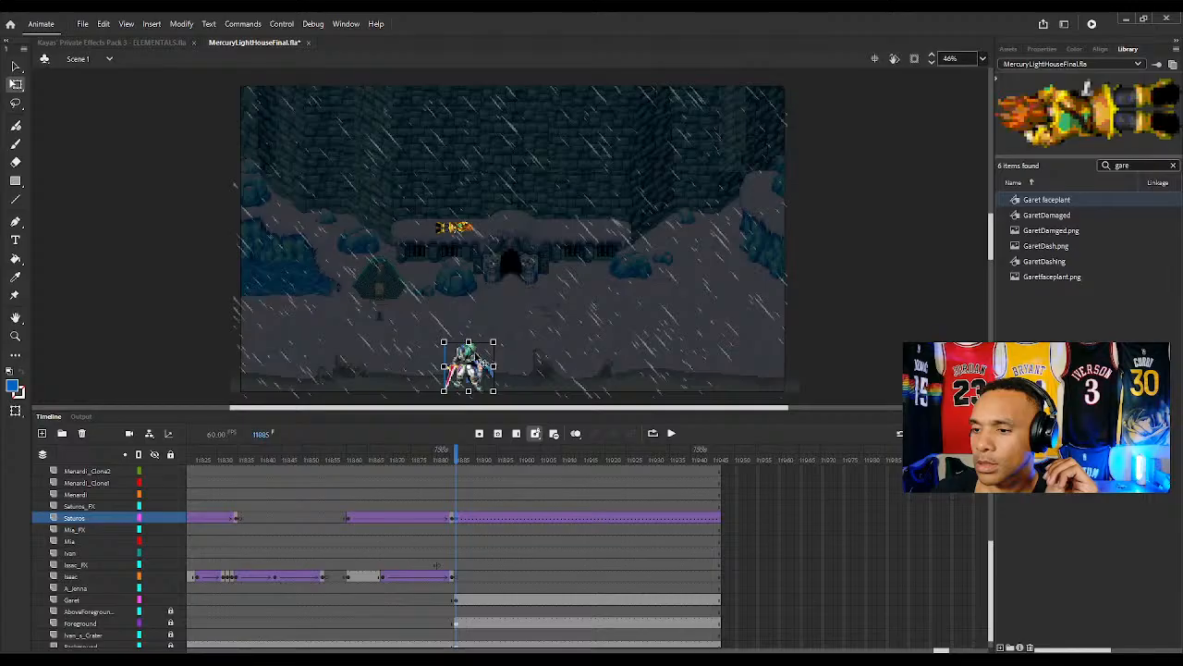
Move the Saturos sprite off the stage's right edge at frame 11885 and remove the tween from its pasted span
left_click_drag(481, 356, 848, 356)
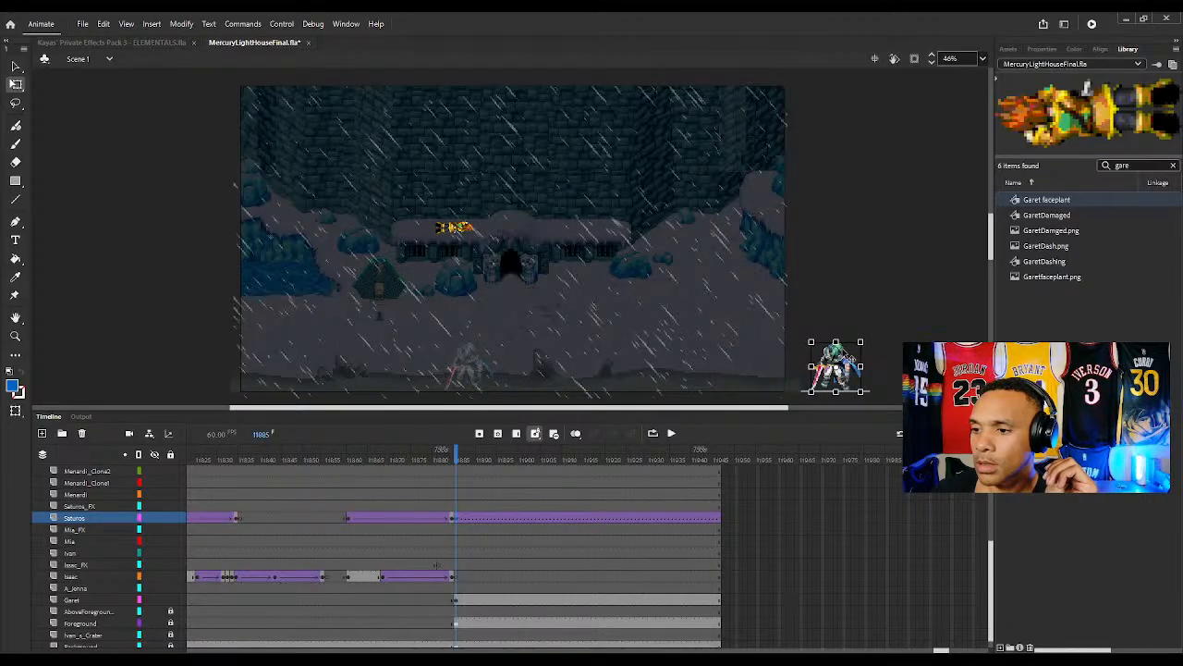
left_click(500, 518)
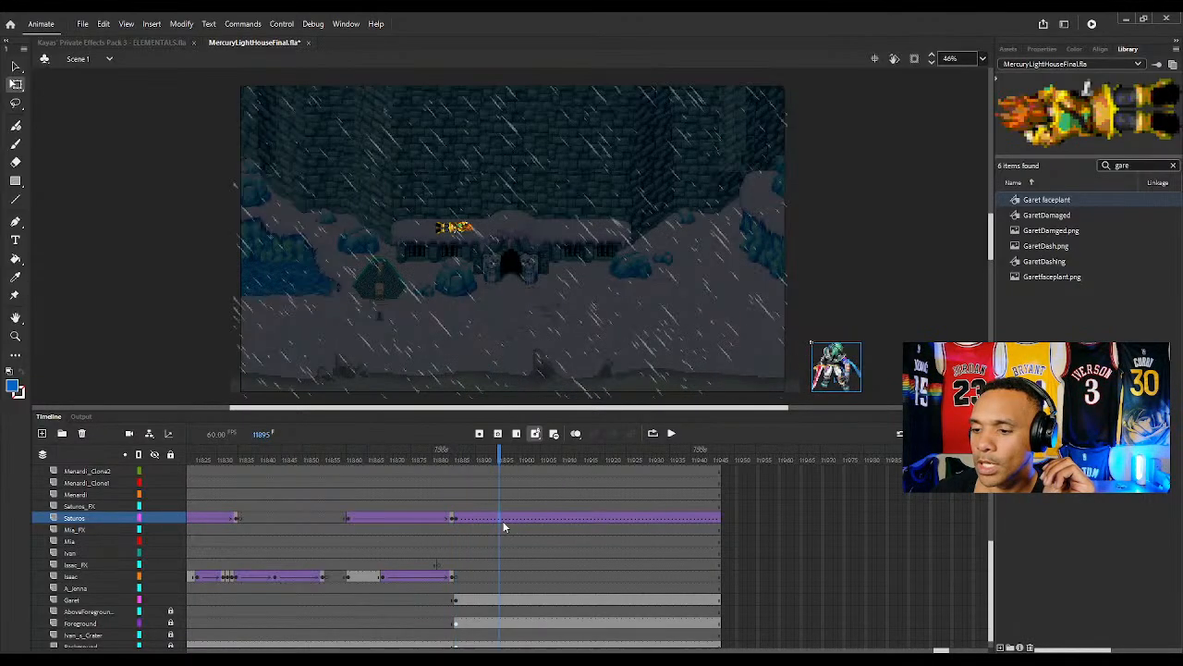
left_click(568, 172)
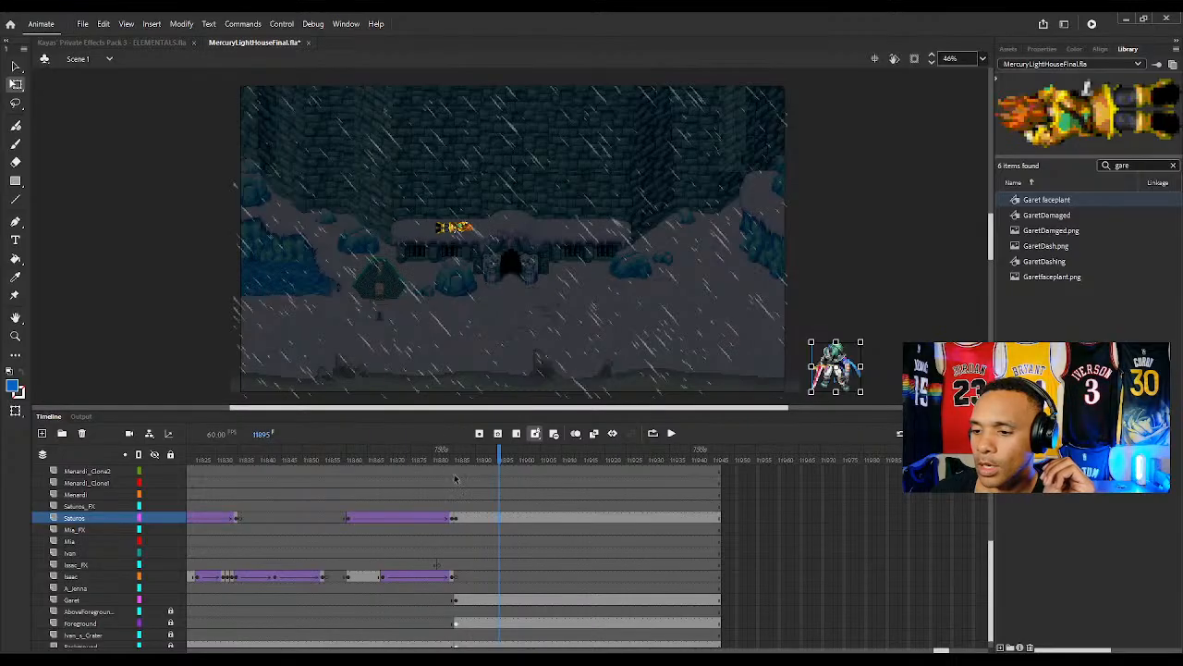
Add a keyframe to the Saturos layer at frame 11905 and move the sprite across the ground to left of the castle entrance
left_click(457, 519)
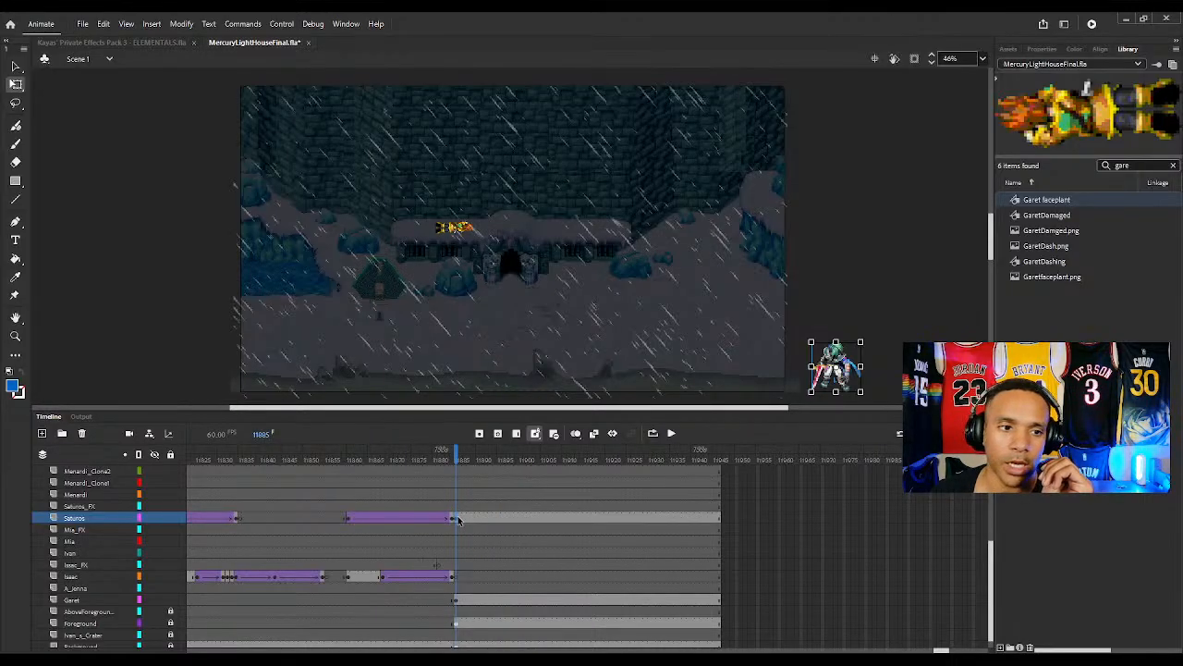
left_click(544, 519)
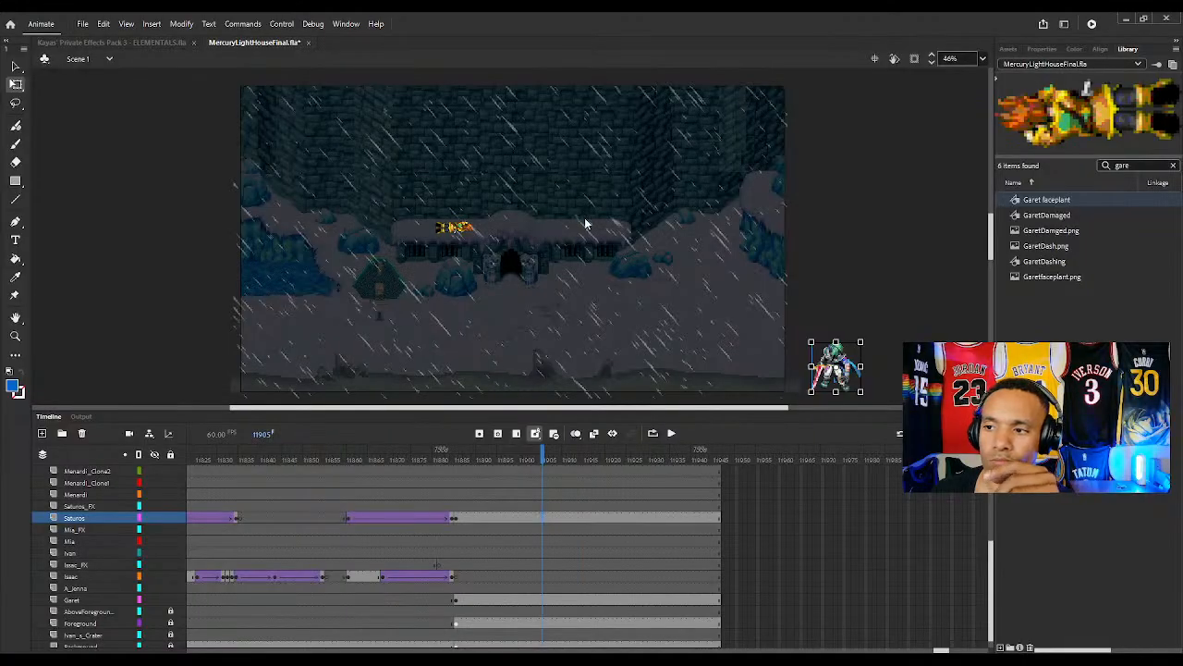
key("F6")
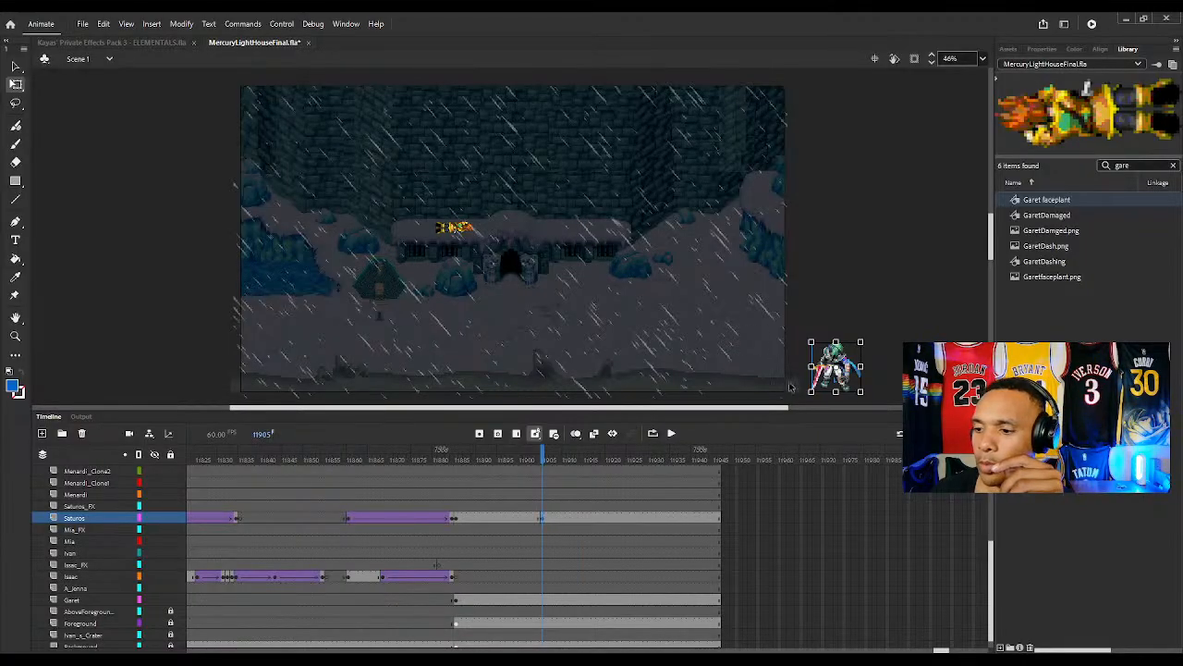
left_click_drag(837, 374, 419, 374)
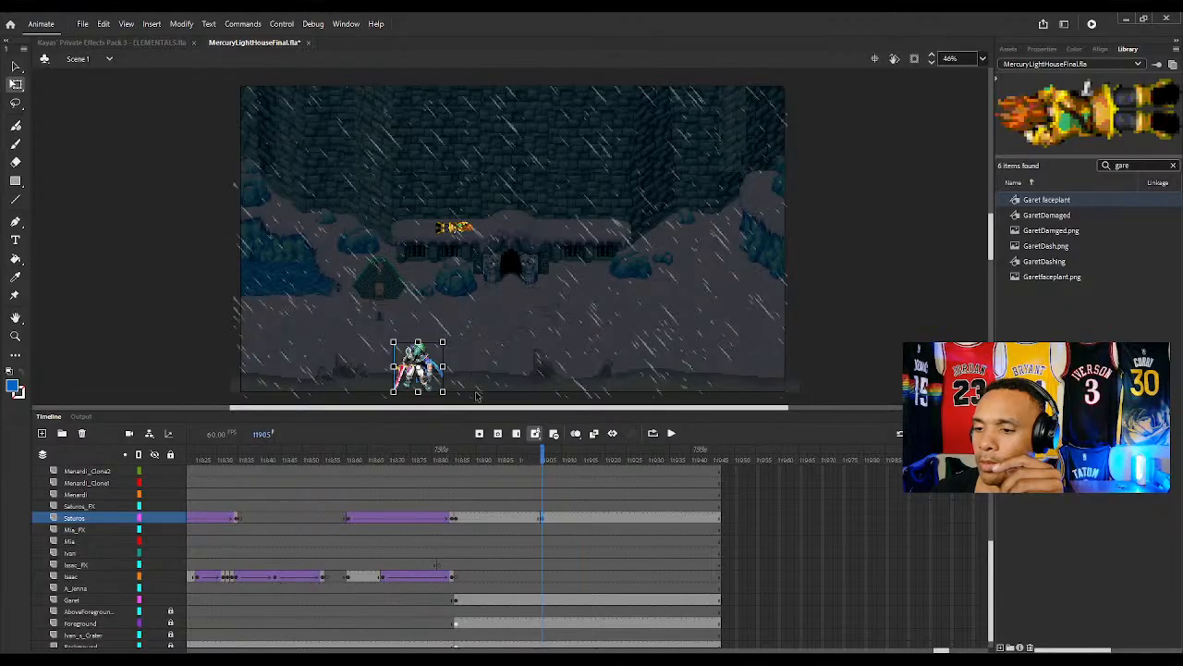
Apply a classic tween to the Saturos span between frames 11885 and 11905 and preview the dash onto the stage
left_click(473, 459)
left_click_drag(472, 457, 515, 473)
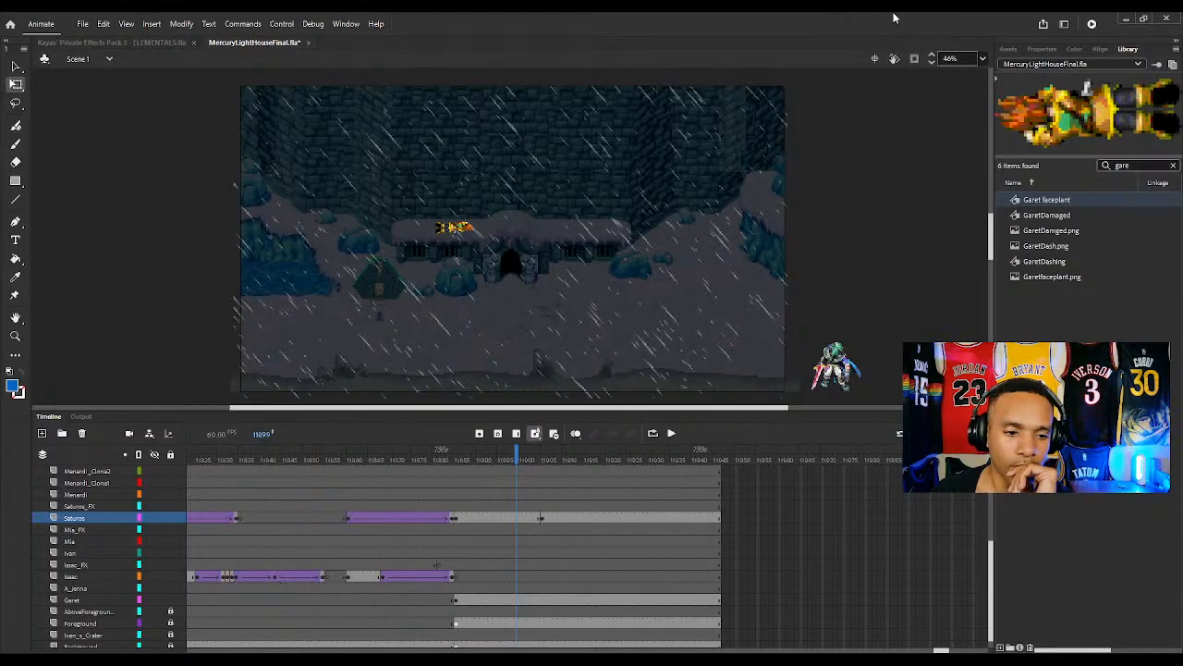
left_click(480, 525)
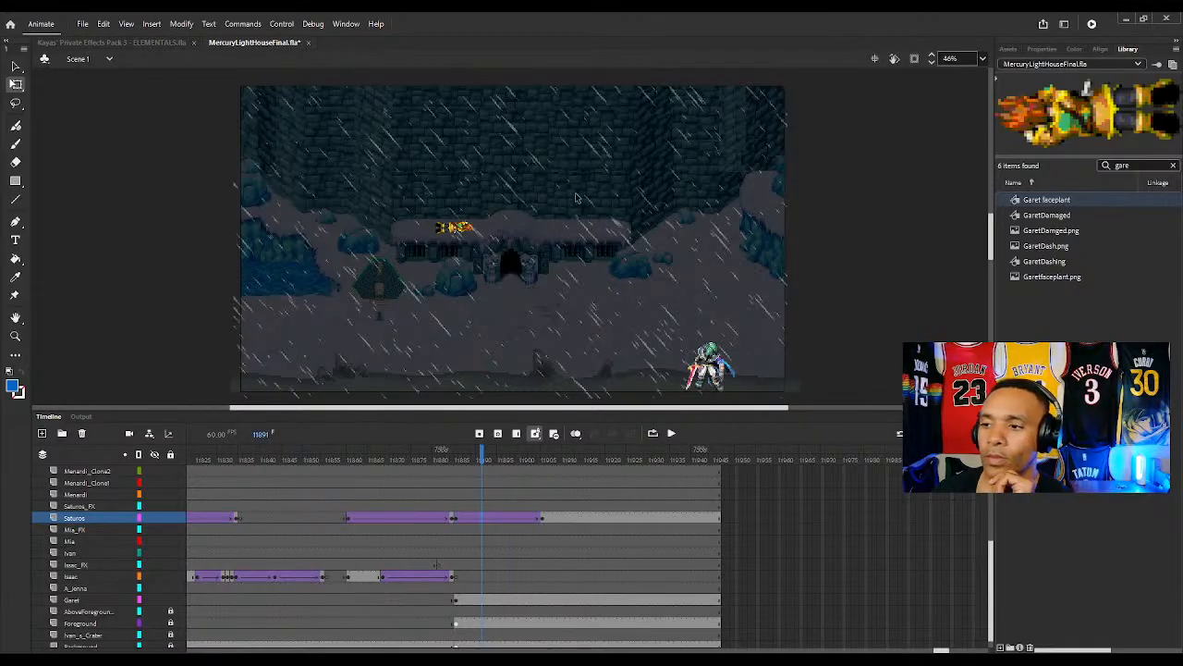
left_click_drag(445, 462, 529, 472)
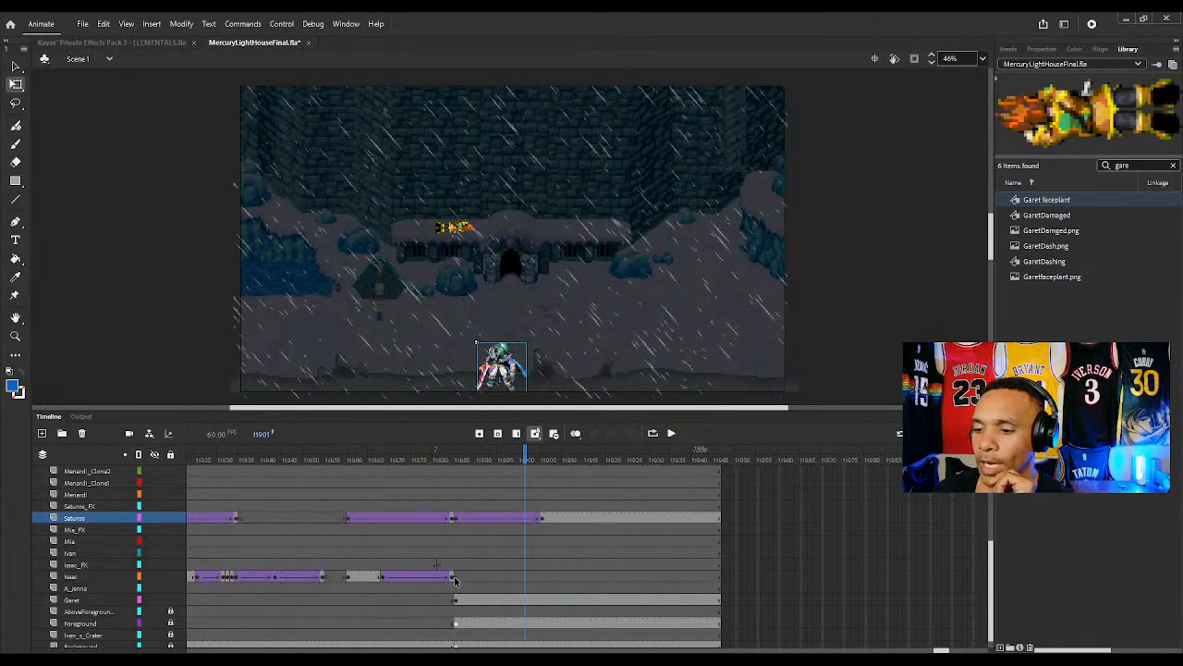
Copy the Isaac layer keyframe at frame 11868 and paste it into the same layer at frame 11885
left_click(382, 578)
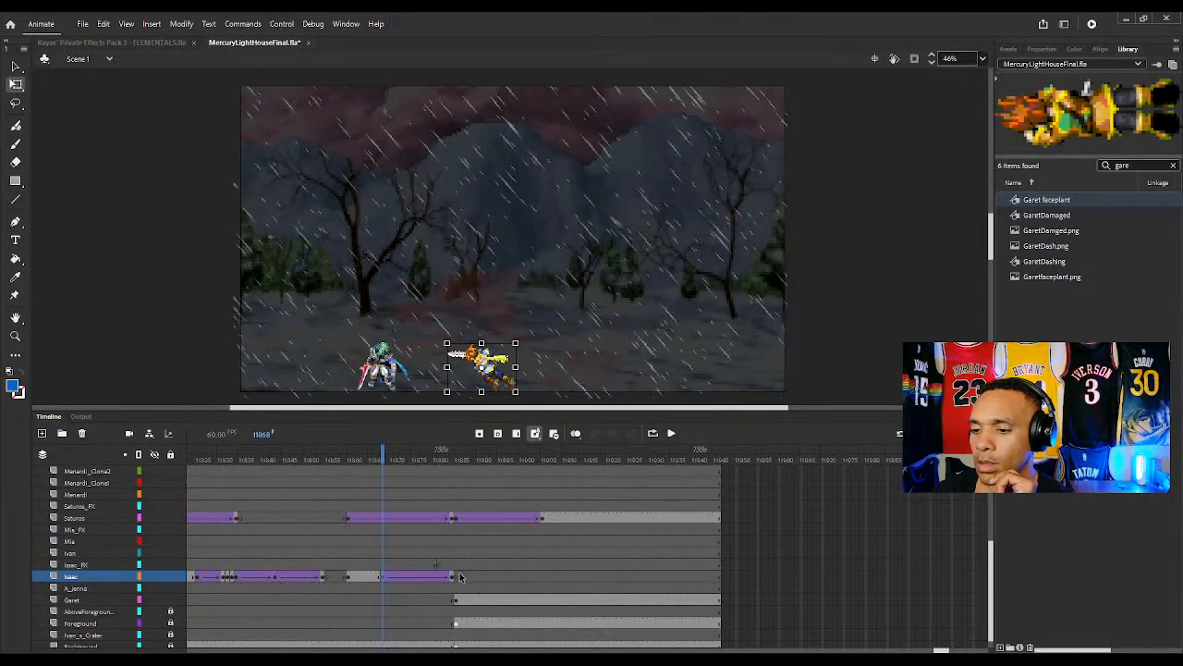
left_click(457, 577)
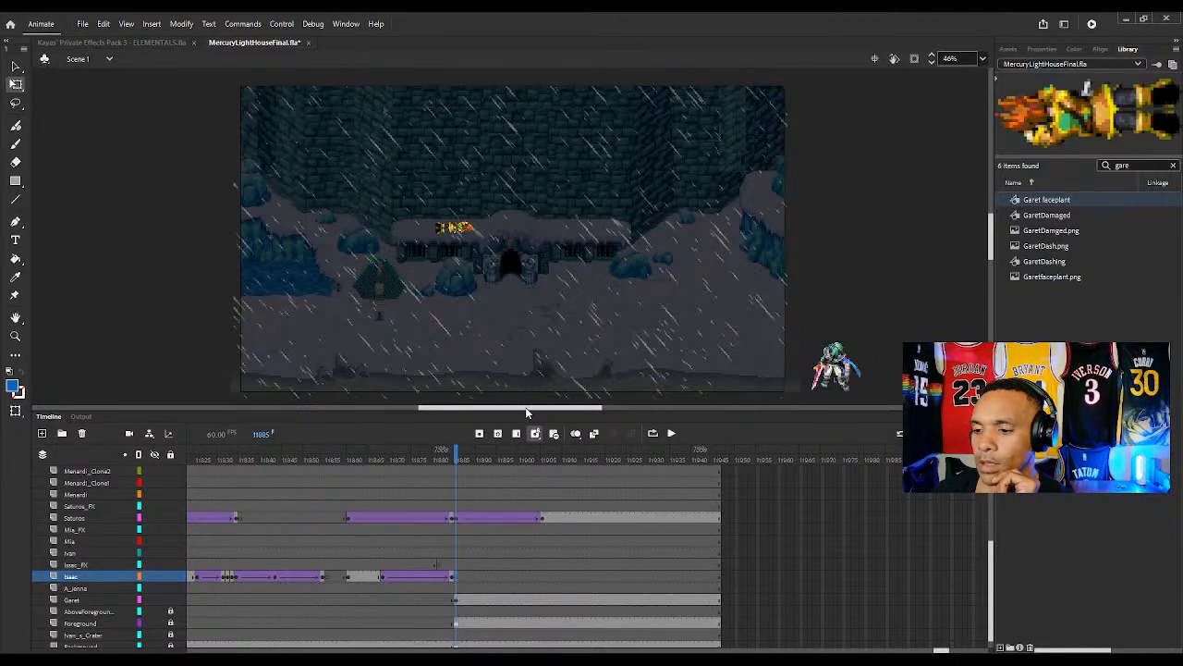
left_click(383, 577)
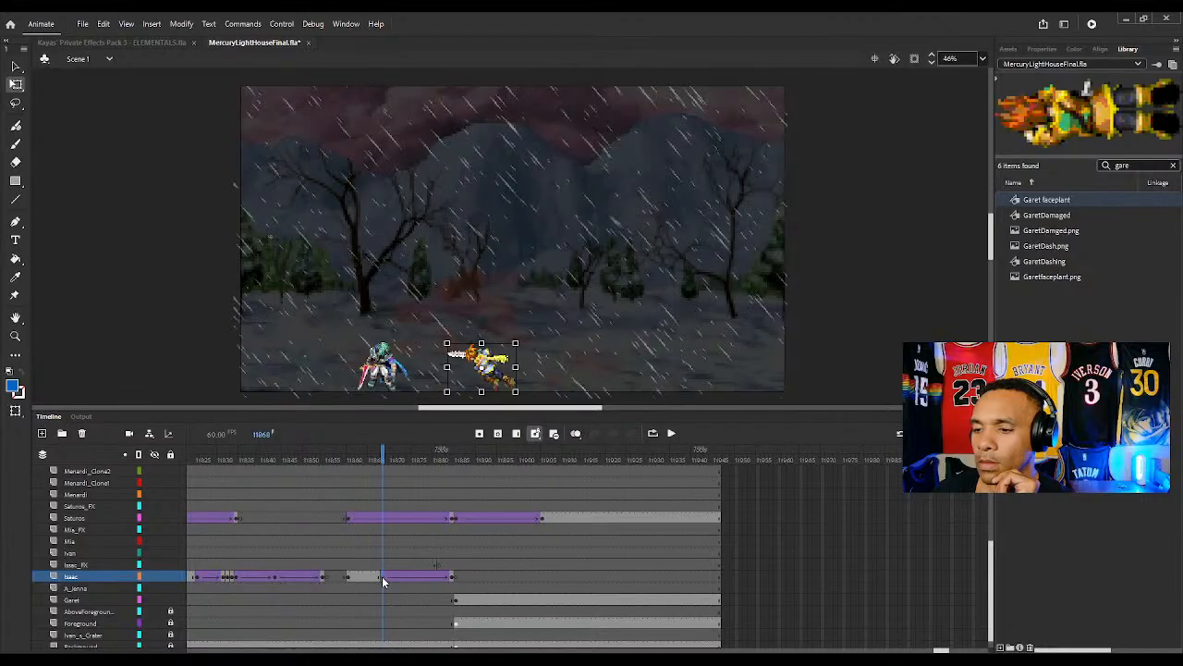
left_click(455, 577)
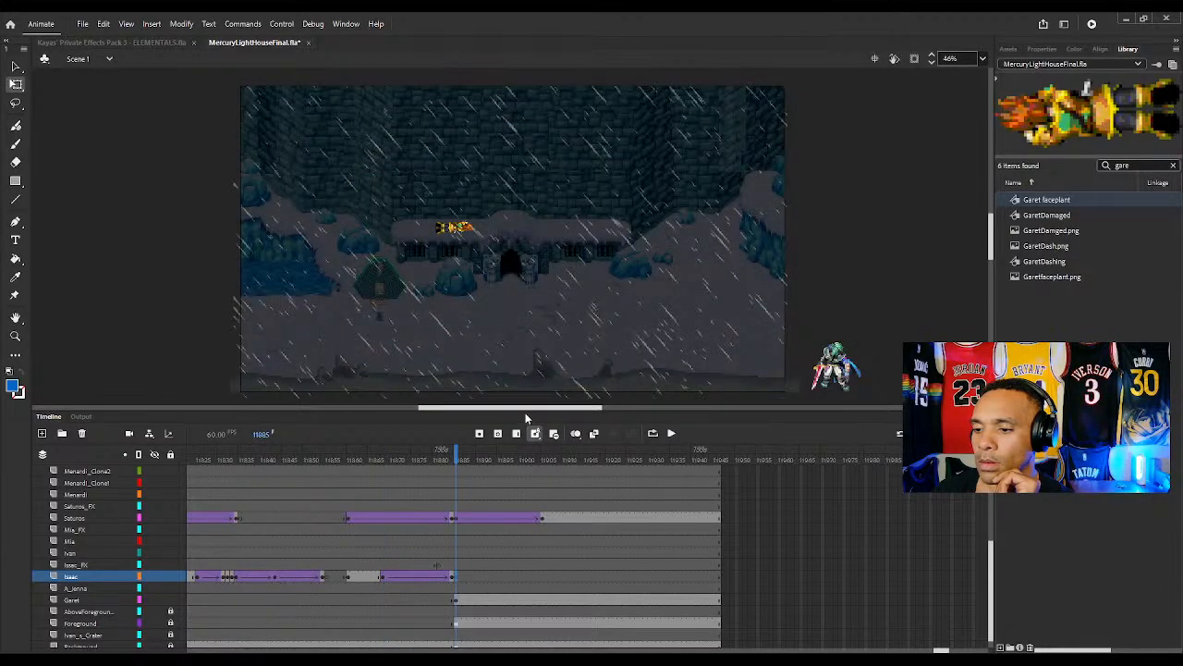
key("ctrl+alt+v")
Move the Isaac sprite beyond the stage's right edge, behind Saturos, at frame 11885 and remove the tween from its pasted span
left_click_drag(505, 368, 909, 368)
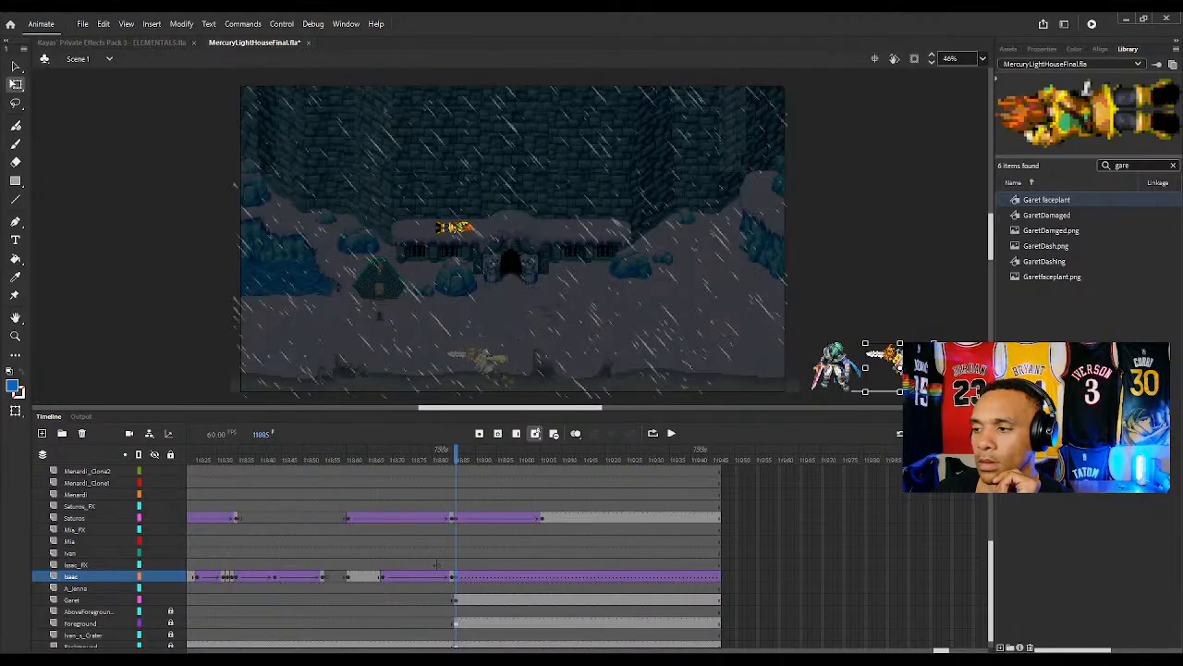
left_click(547, 578)
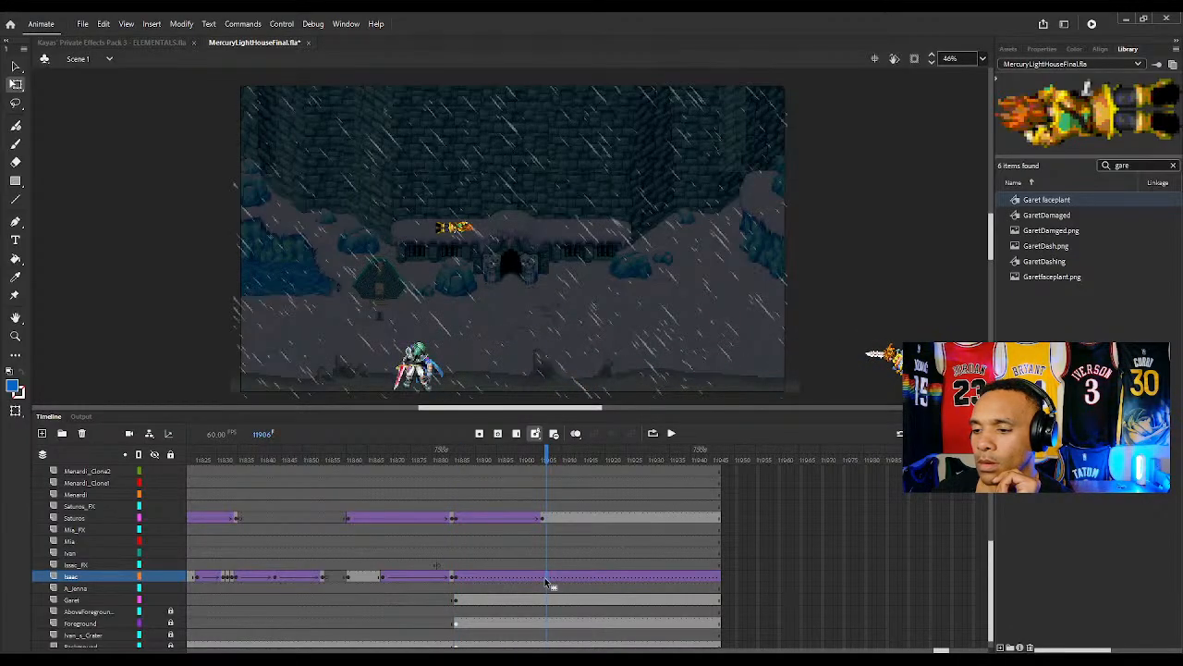
left_click(594, 224)
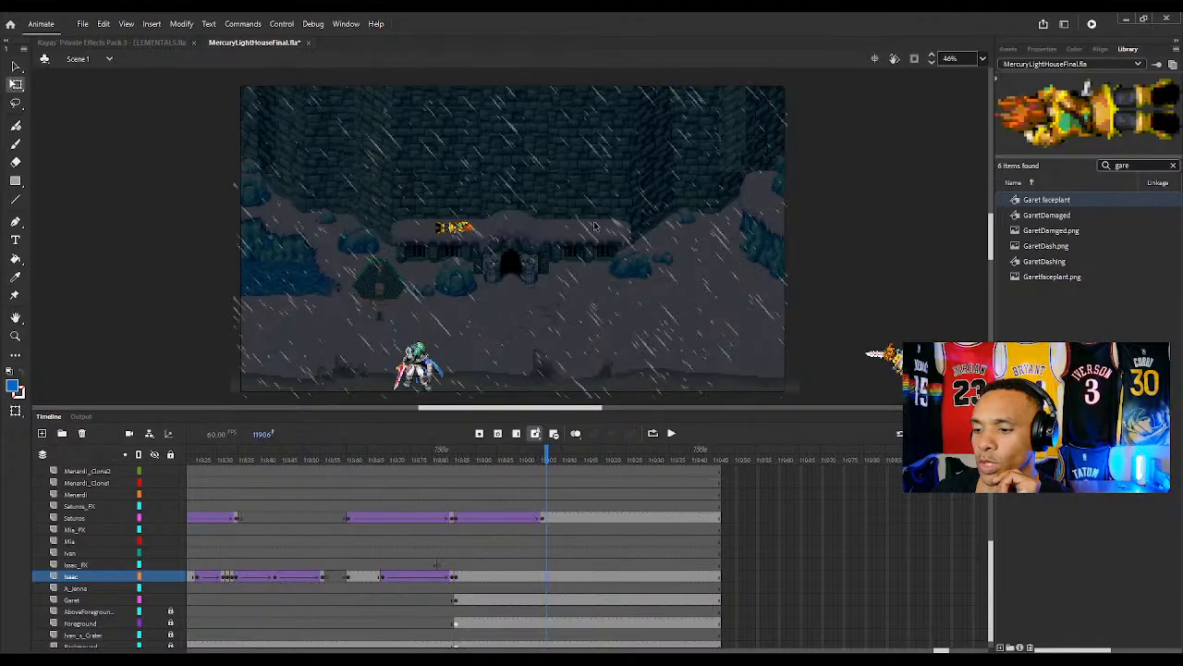
Add a keyframe to the Isaac layer at frame 11905 and place the sprite on the ground just right of Saturos
left_click(543, 578)
key("F6")
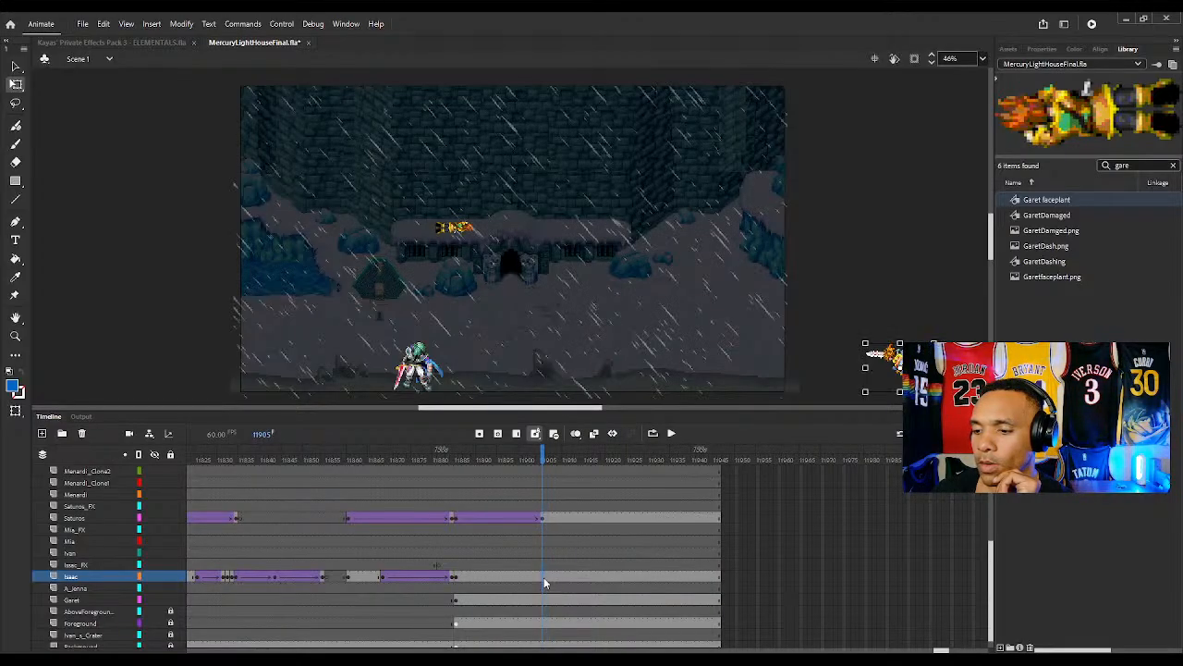
left_click_drag(917, 380, 533, 380)
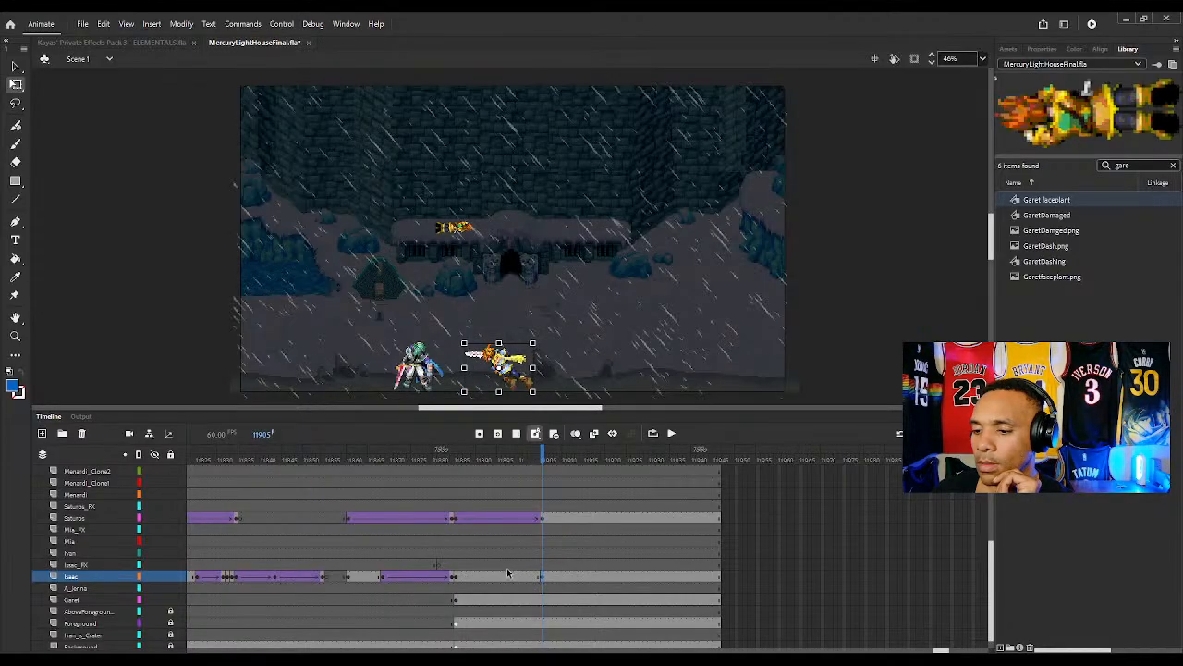
Apply a classic tween to the Isaac span between frames 11885 and 11905 and preview him chasing Saturos
left_click(505, 579)
right_click(505, 579)
left_click(556, 231)
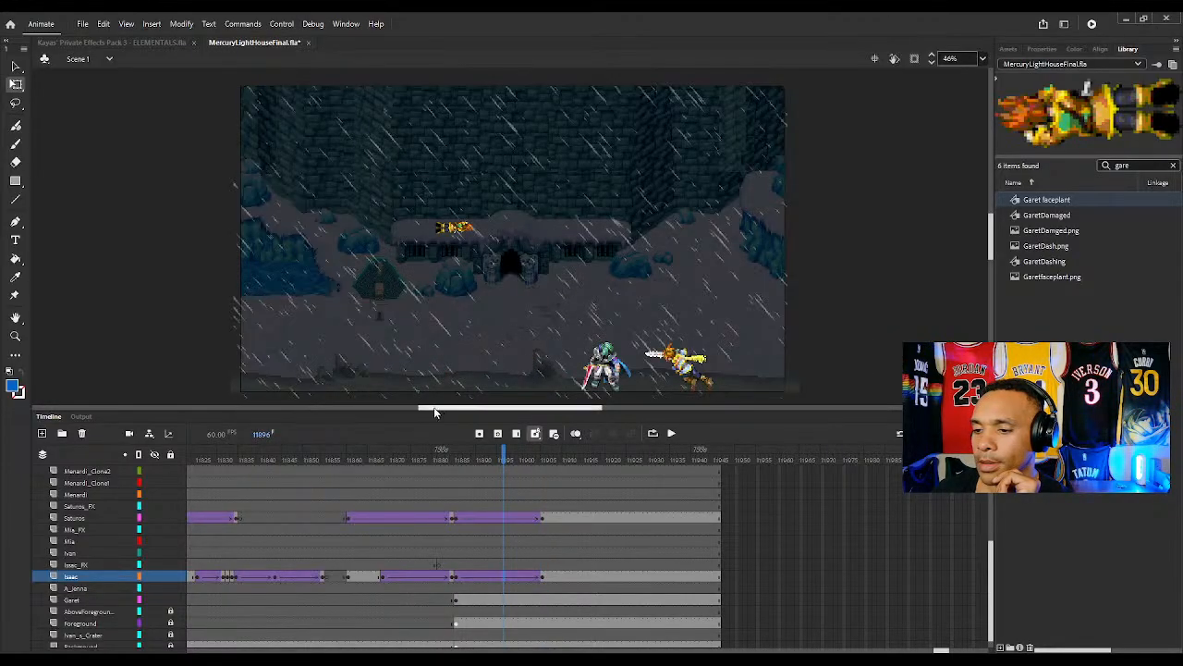
left_click_drag(325, 456, 518, 477)
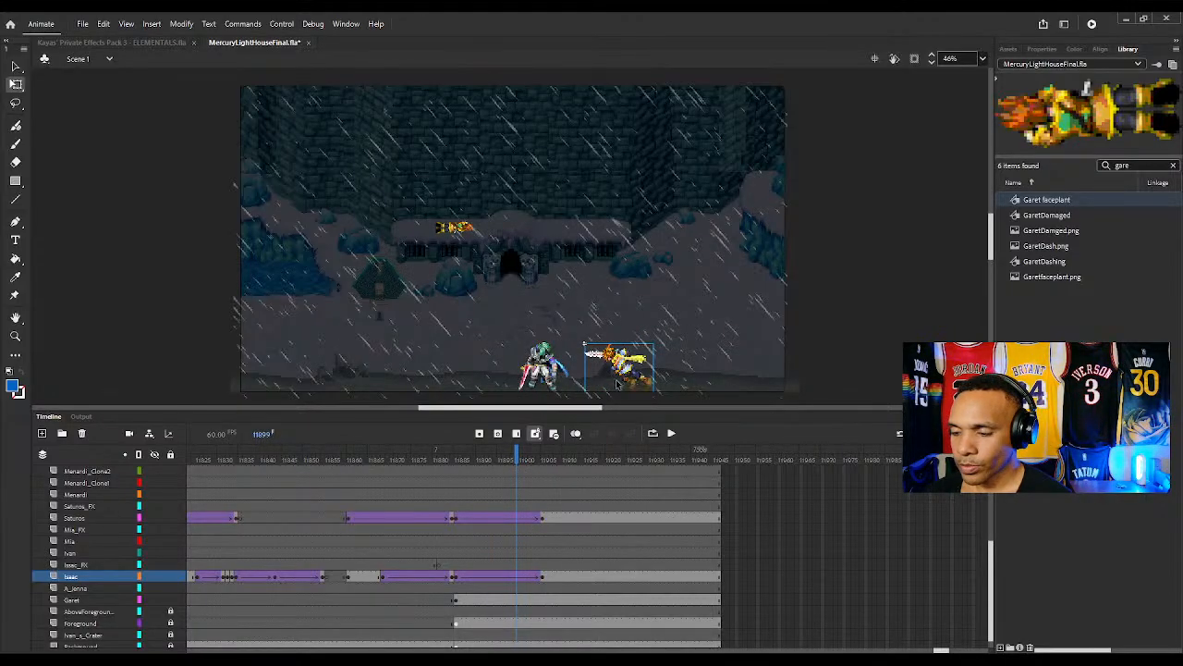
Remove five frames at frame 11893 so the Saturos and Isaac dashes end at frame 11900
left_click(541, 517)
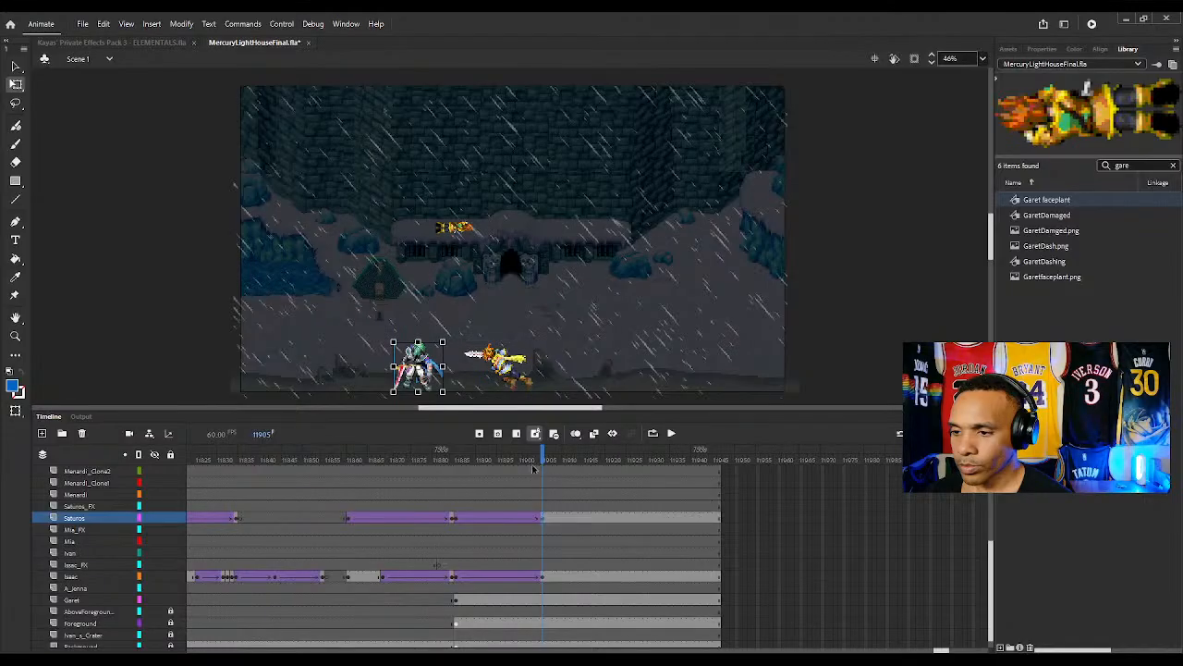
left_click(513, 370)
left_click(491, 456)
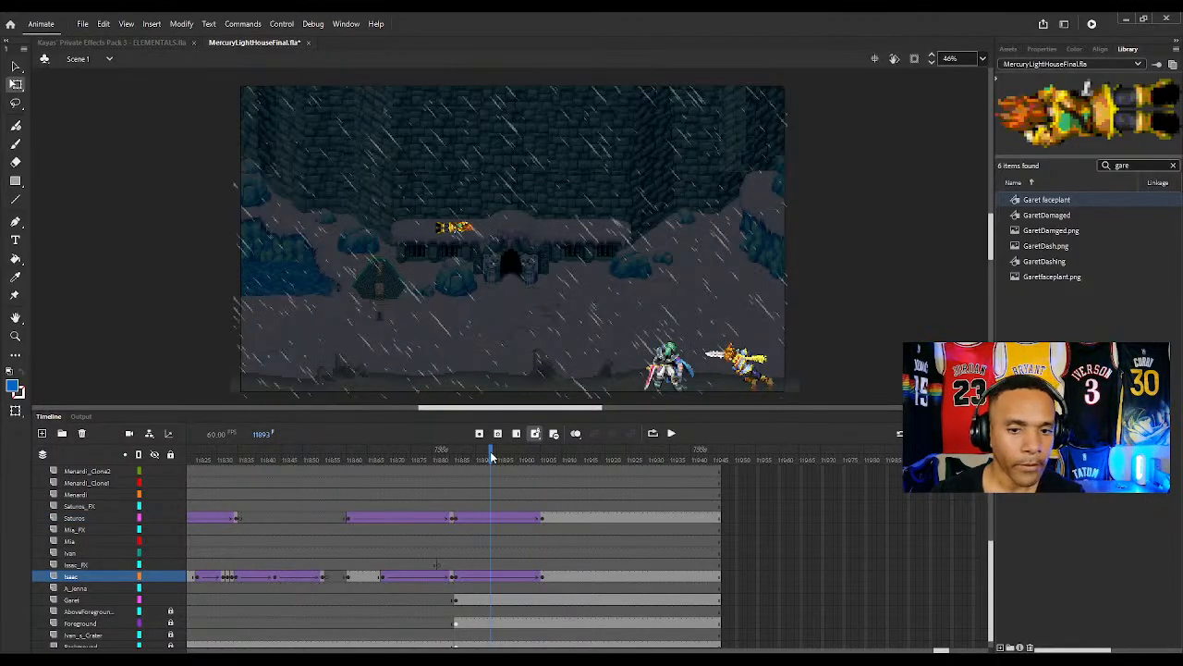
key("shift+F5")
key("shift+F5")
key("shift+F5")
key("shift+F5")
key("shift+F5")
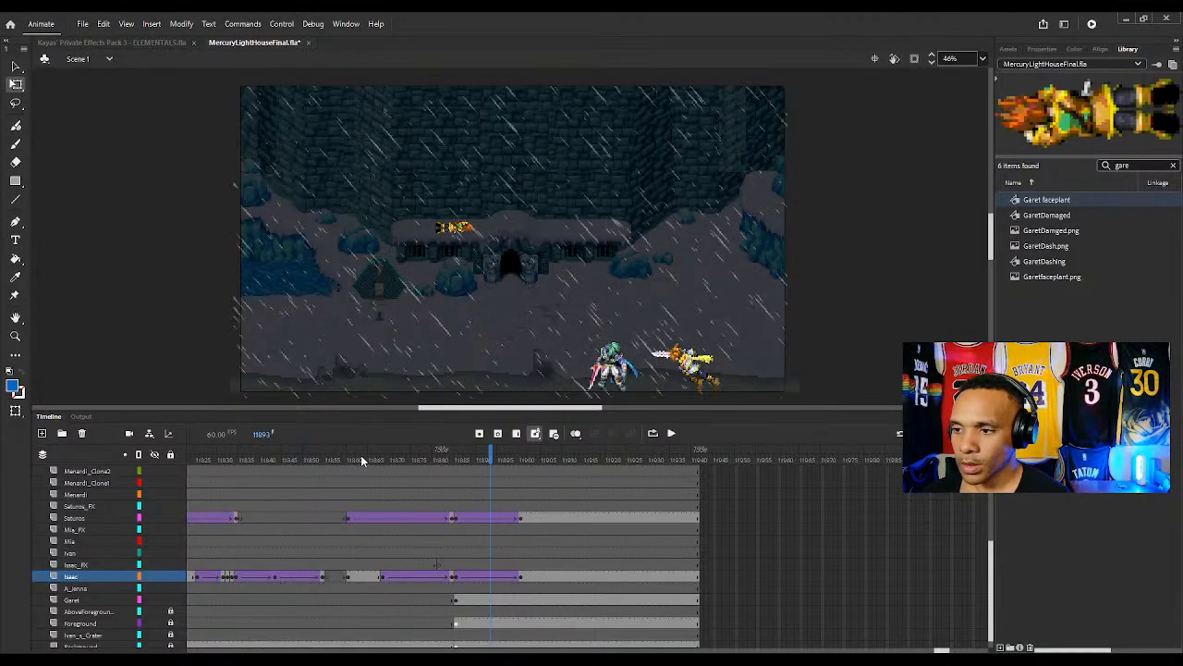
Look back through the earlier fight shots, down to around frame 9675, for a Saturos pose to reuse
mouse_move(361, 457)
left_mouse_down()
mouse_move(417, 465)
mouse_move(345, 466)
left_mouse_up()
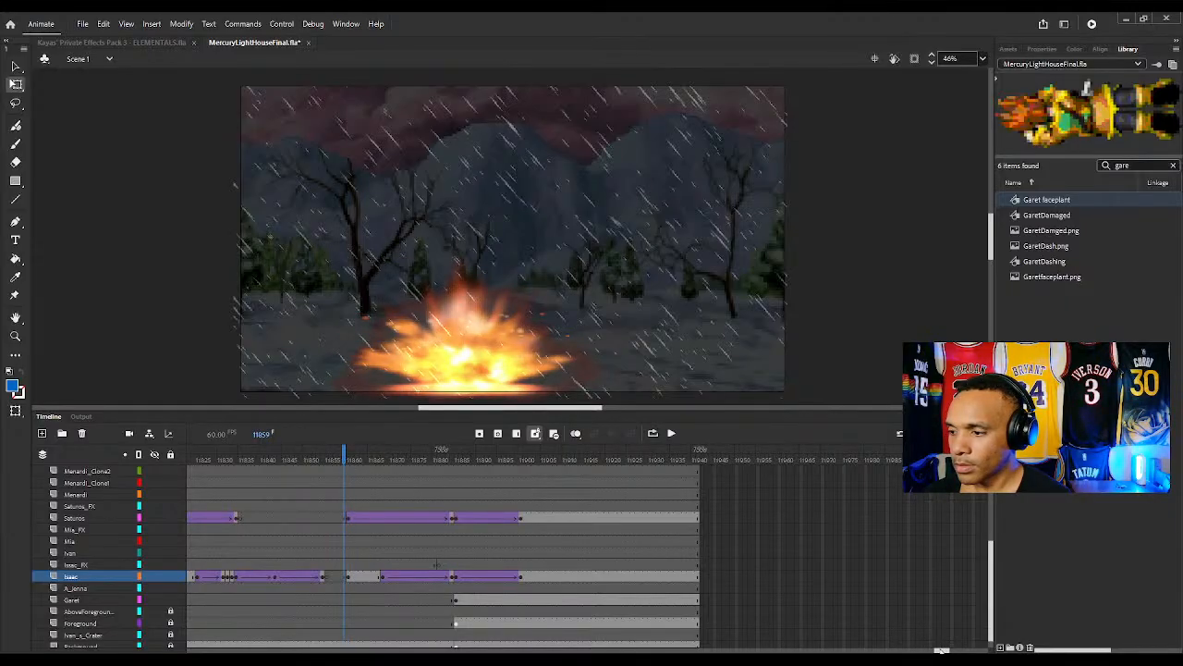
left_click_drag(941, 650, 928, 650)
left_click_drag(434, 462, 799, 480)
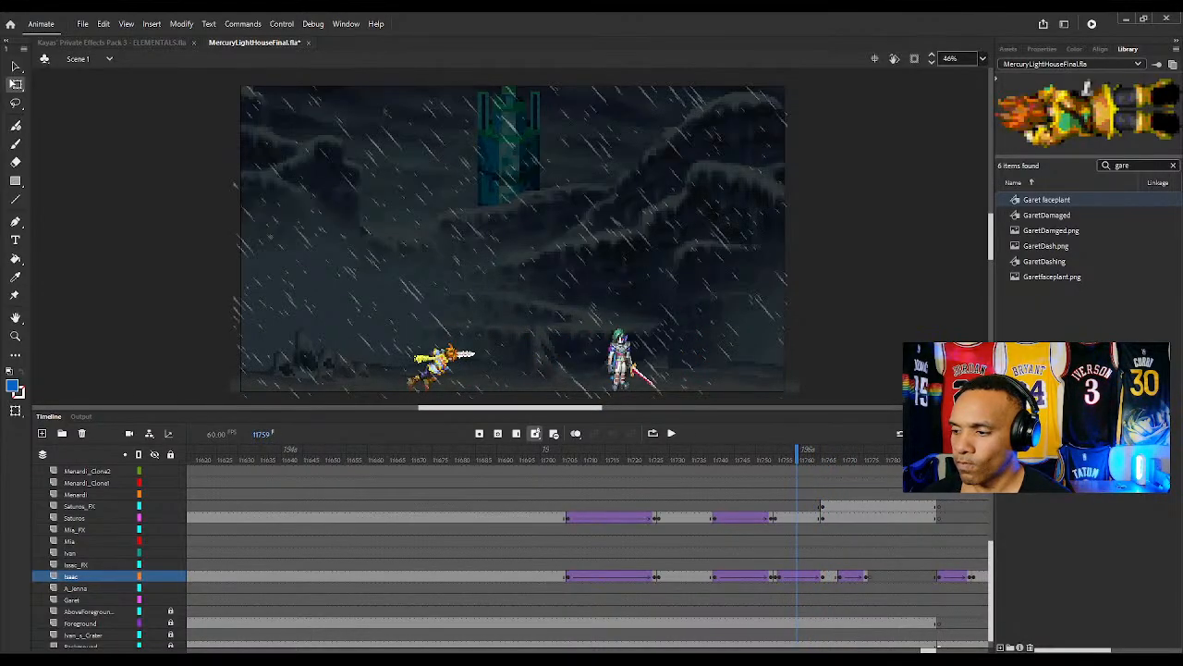
left_click_drag(925, 650, 843, 649)
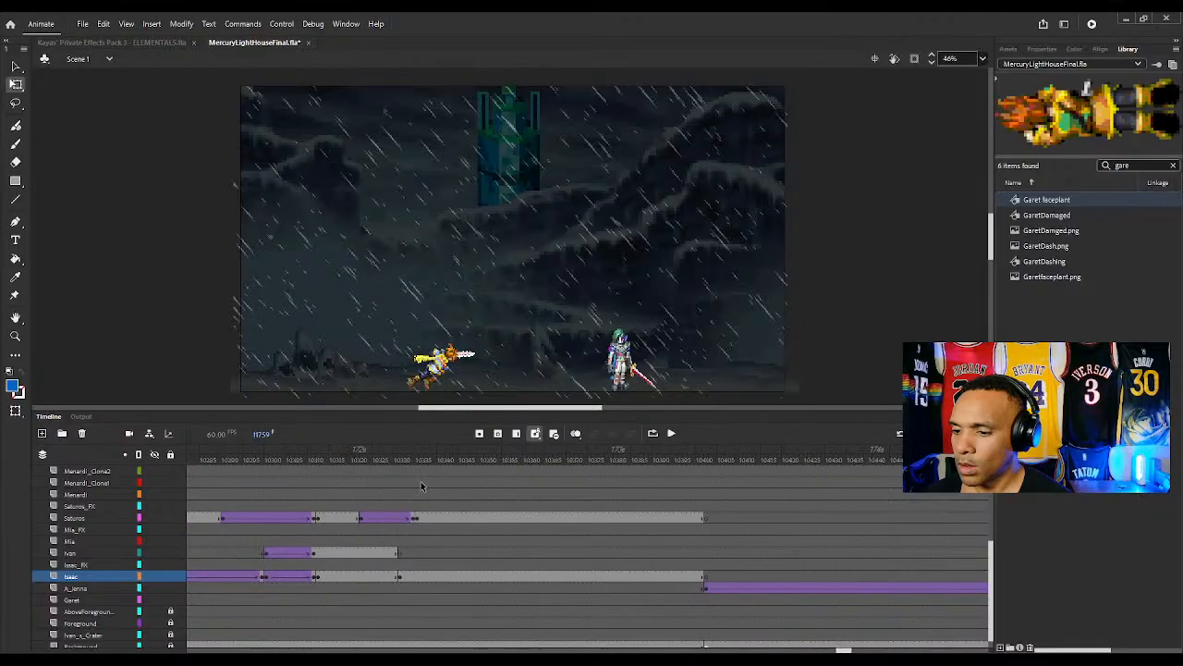
left_click_drag(335, 460, 375, 460)
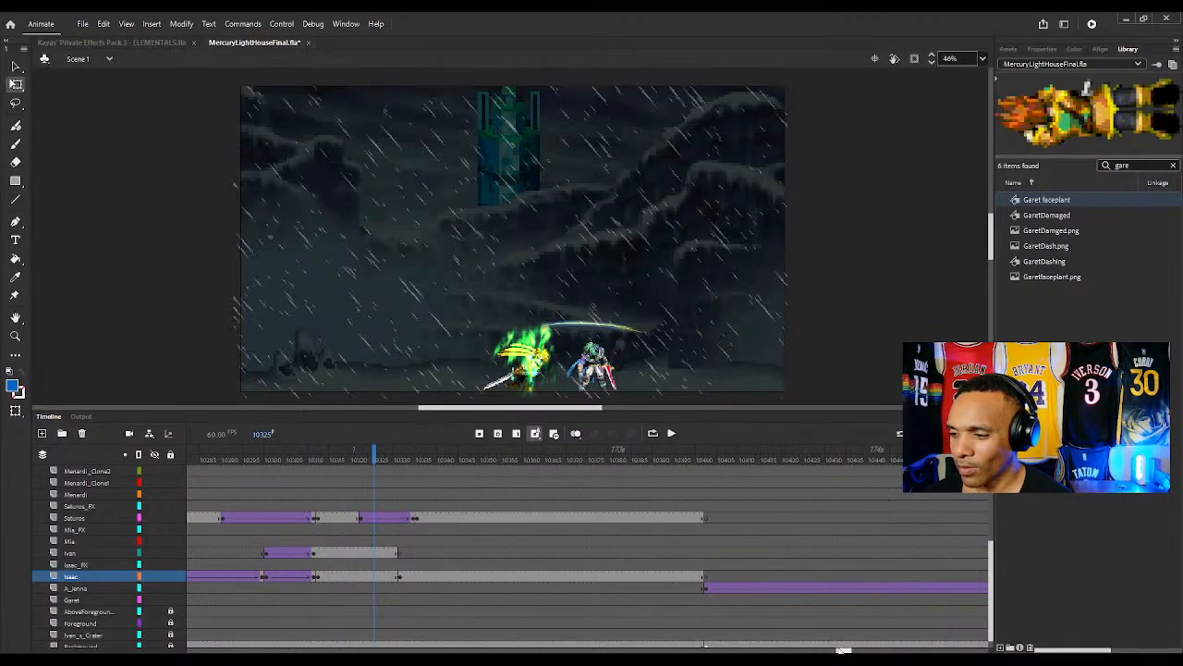
left_click_drag(839, 643, 446, 599)
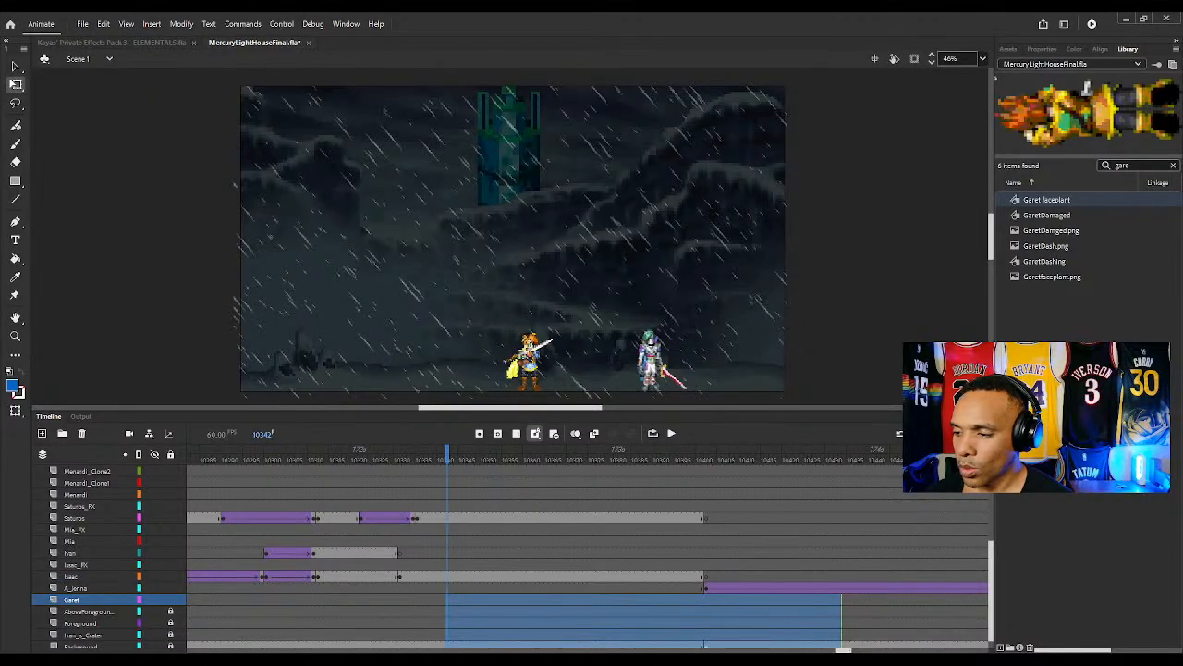
left_click(660, 459)
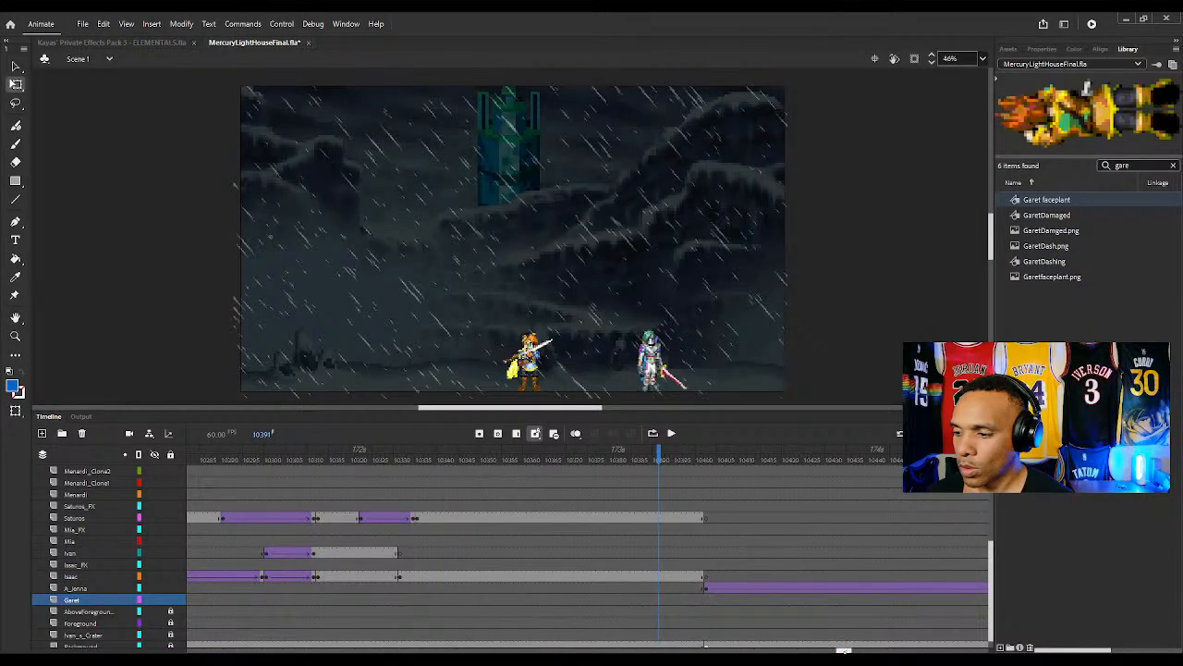
left_click_drag(844, 651, 825, 650)
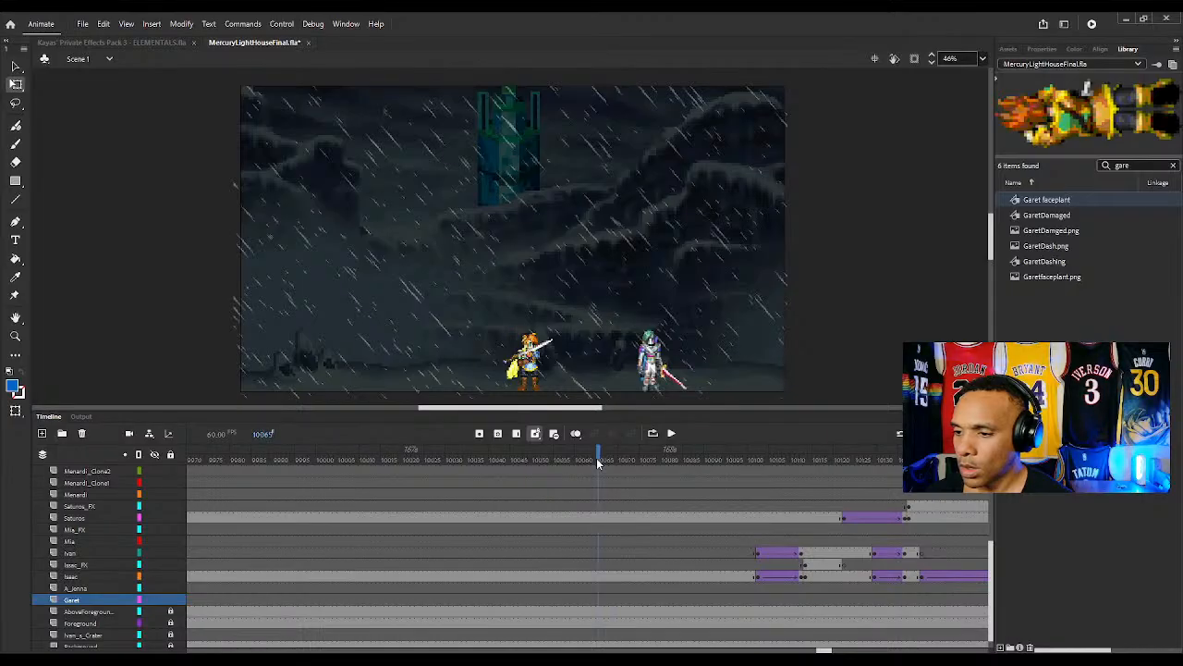
left_click_drag(597, 465, 641, 464)
left_click_drag(828, 651, 816, 651)
left_click(676, 464)
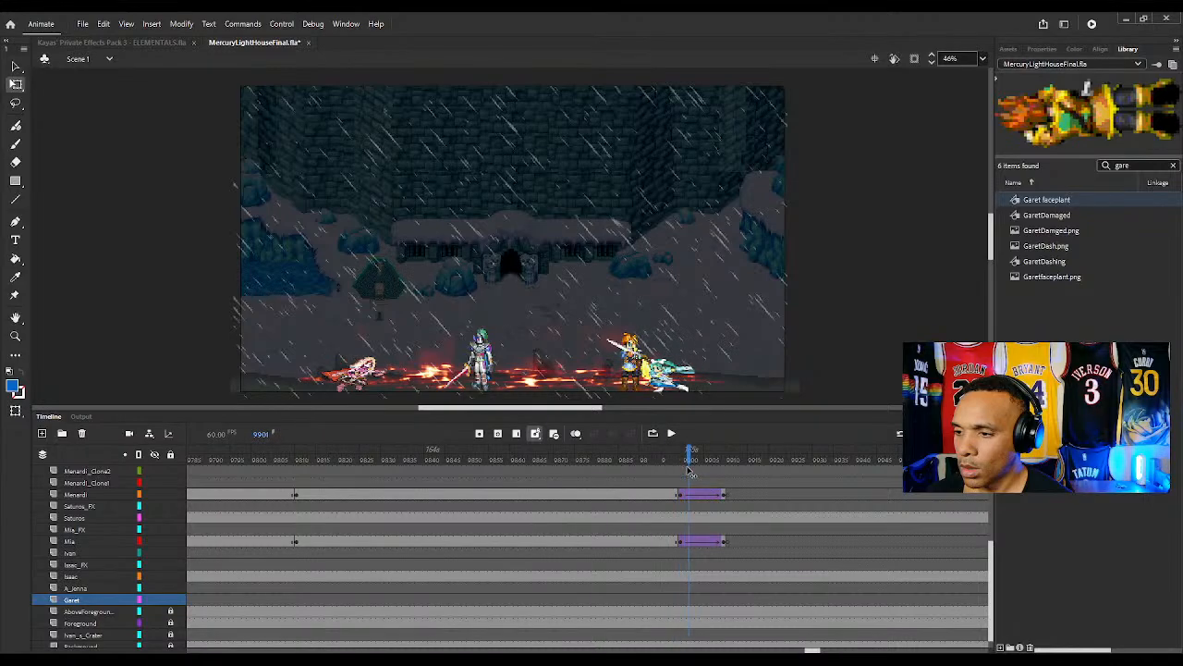
left_click(681, 464)
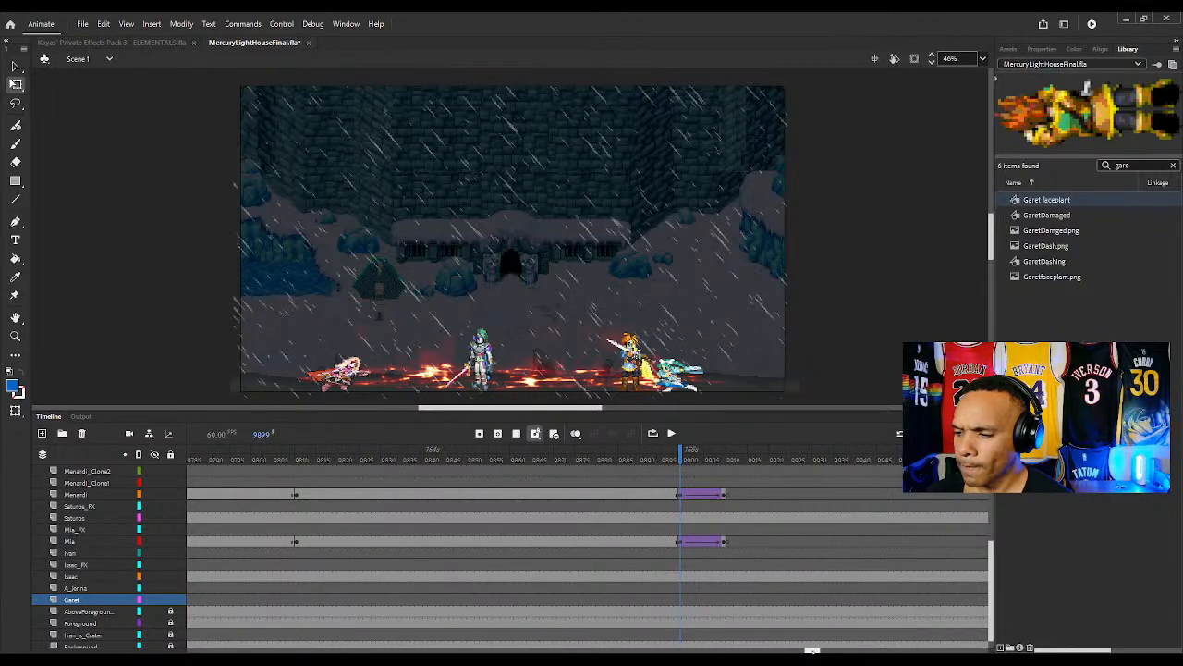
left_click_drag(812, 651, 802, 651)
left_click(460, 464)
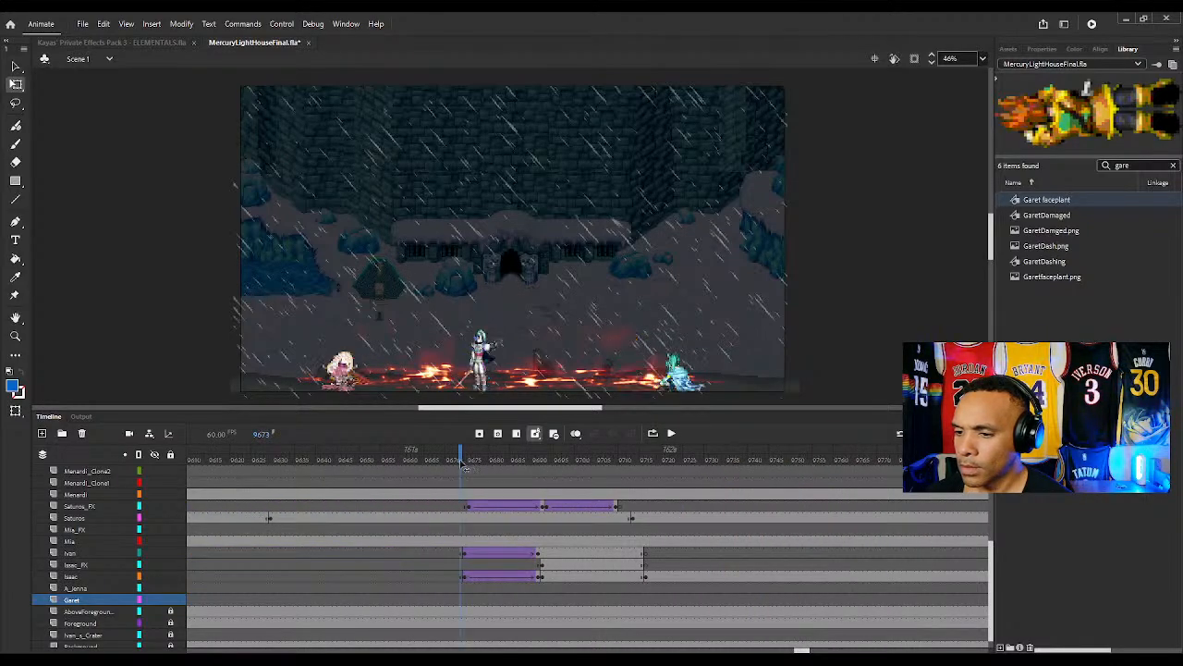
left_click(469, 465)
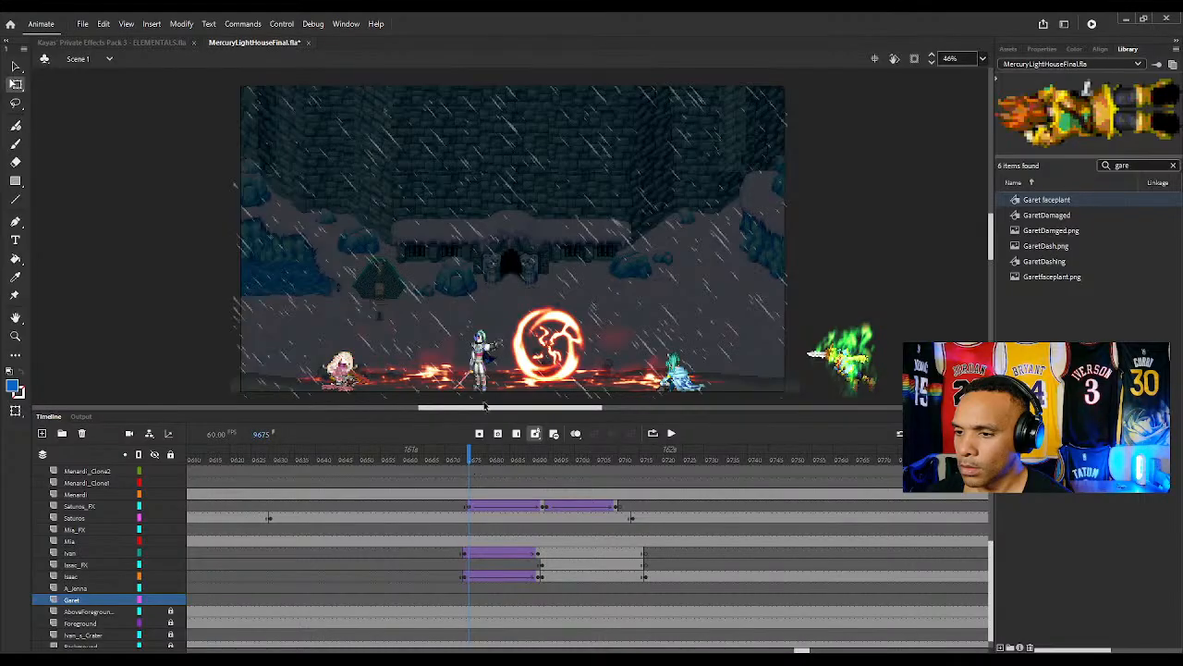
Replace Saturos at frame 11901 with his standing pose from frame 9629, using onion skinning to line it up with where his dash ends
left_click(469, 516)
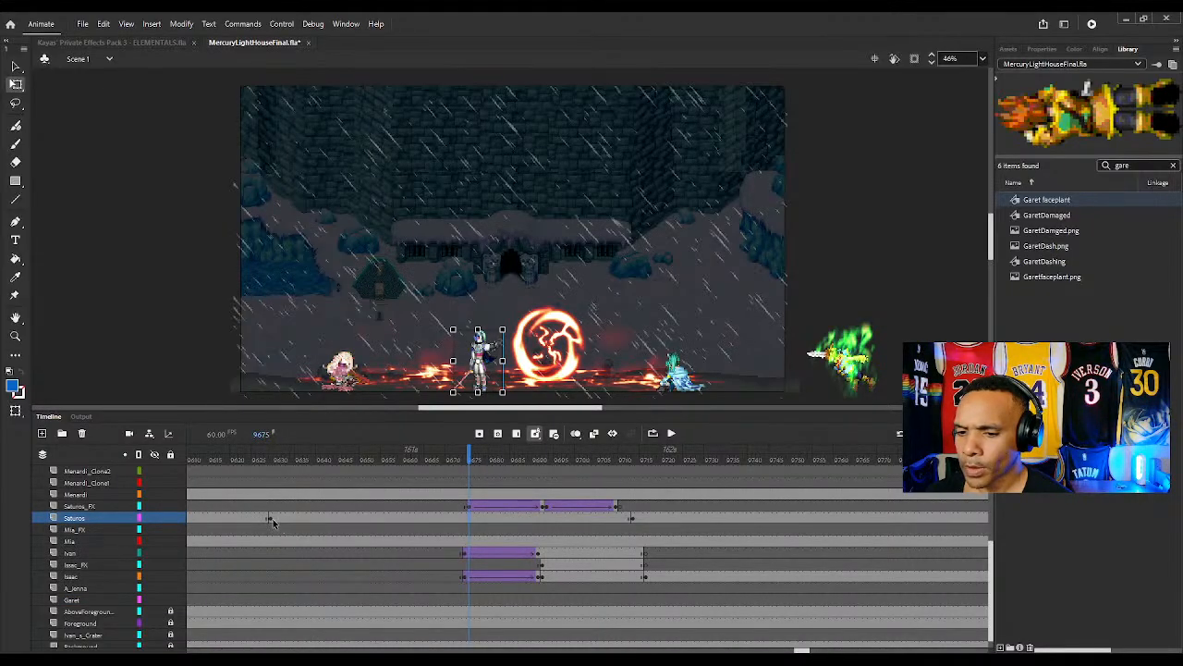
left_click(270, 519)
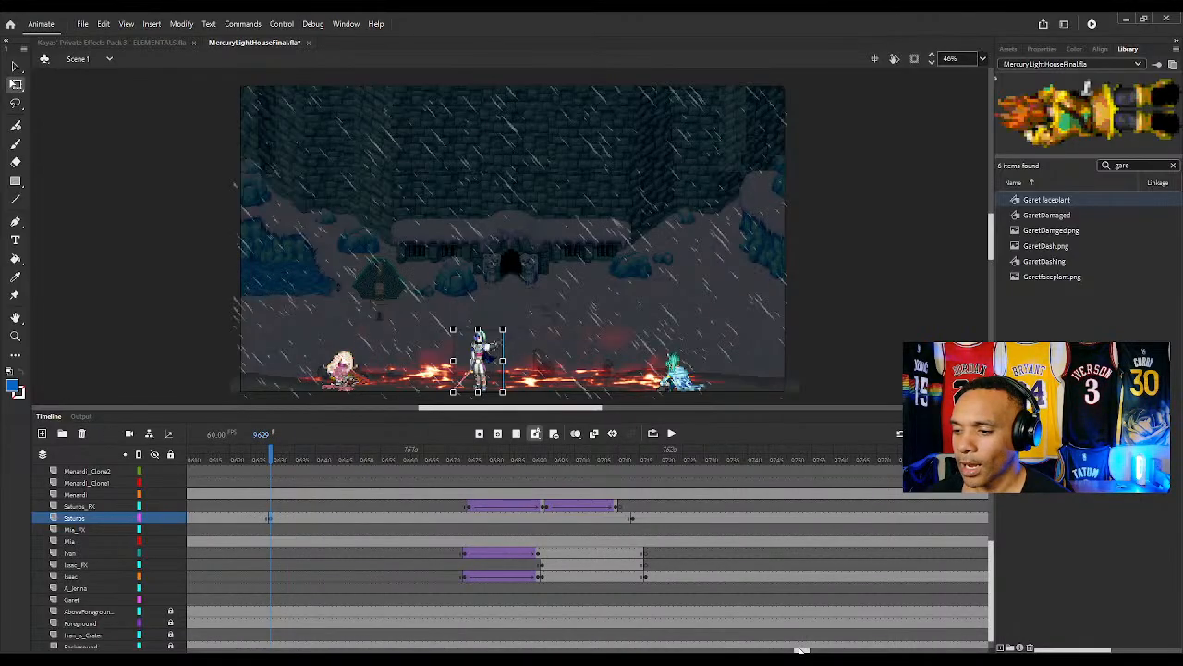
left_click_drag(802, 650, 940, 650)
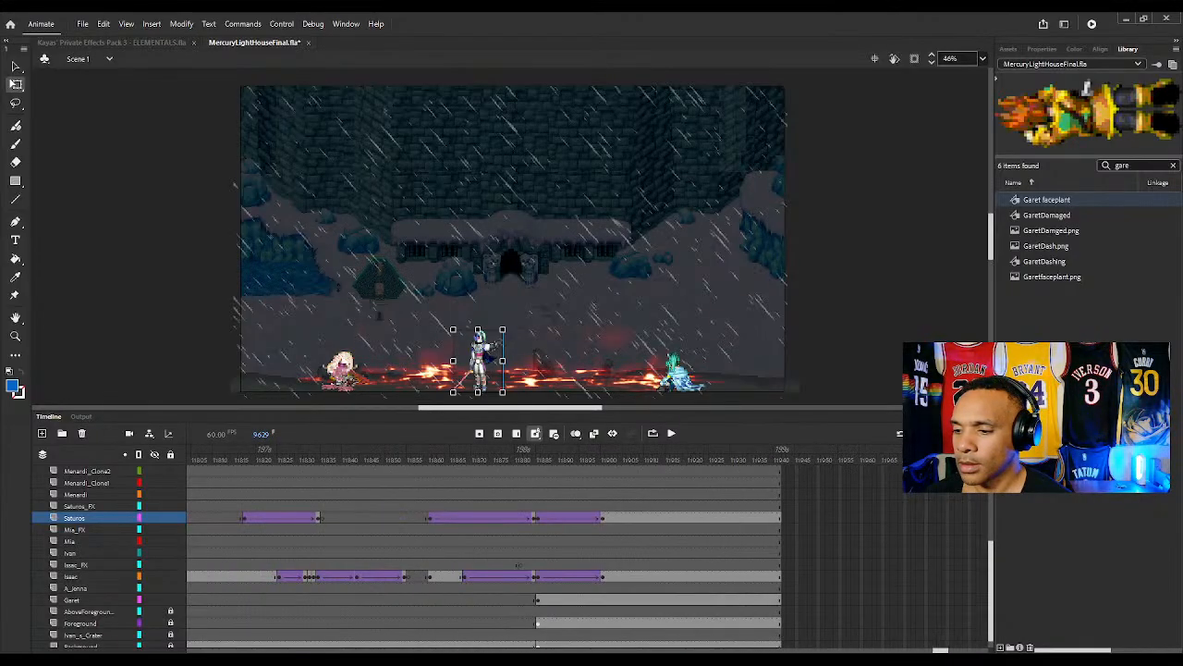
left_click_drag(516, 467, 607, 467)
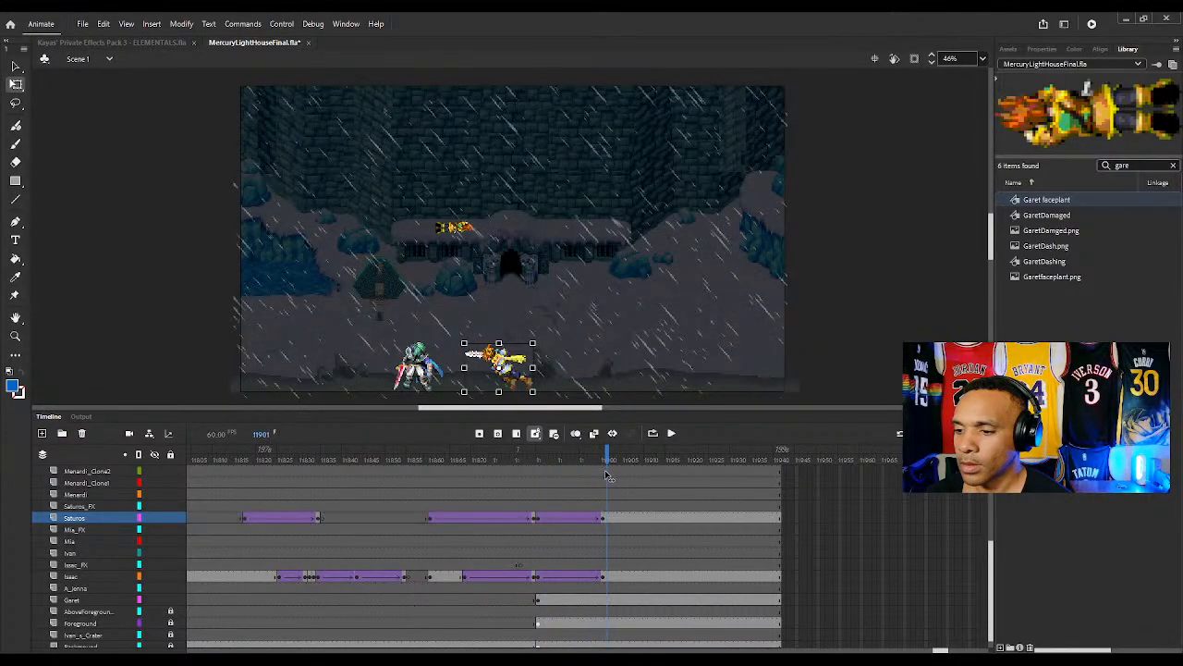
left_click(608, 521)
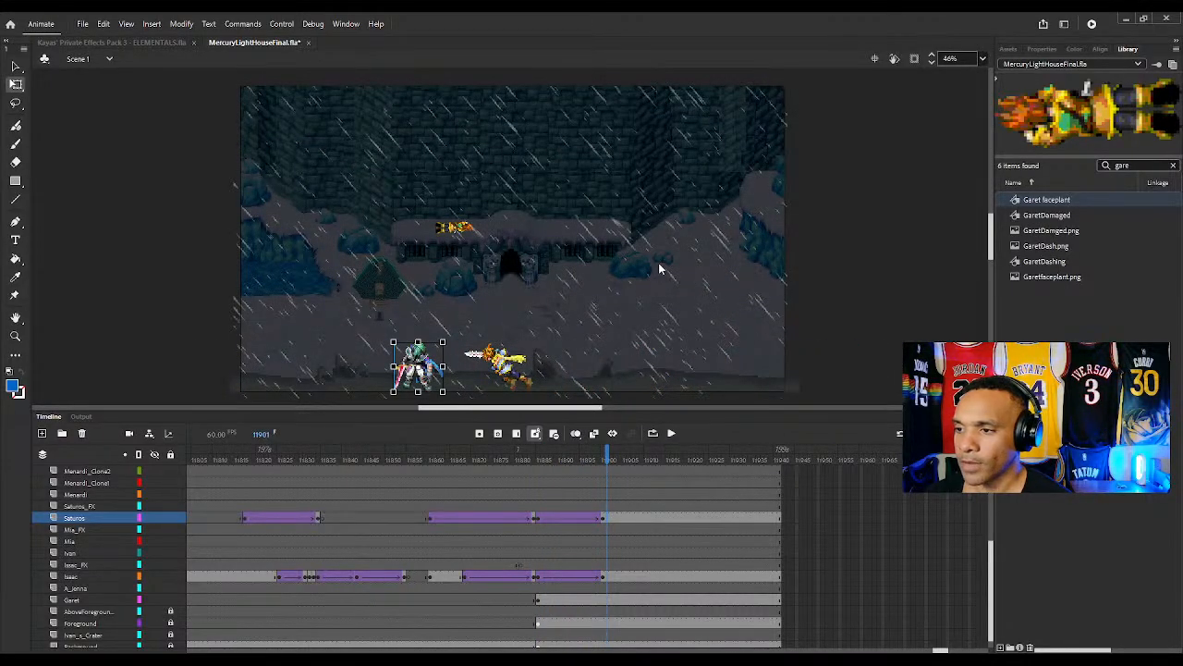
key("Delete")
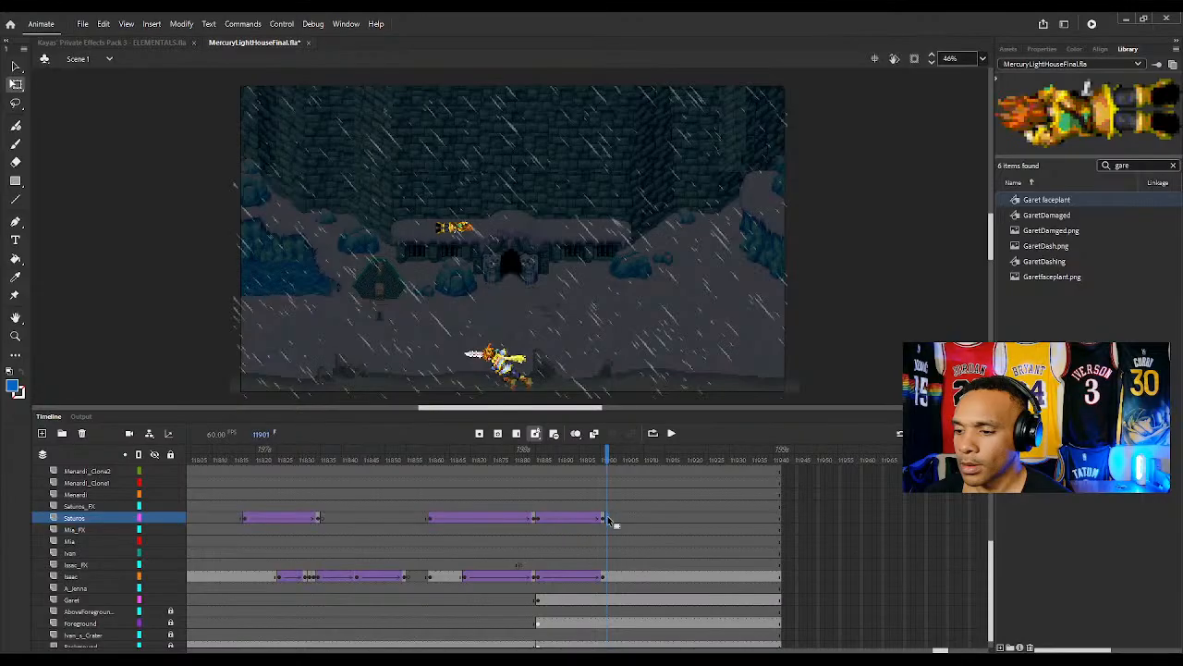
key("ctrl+z")
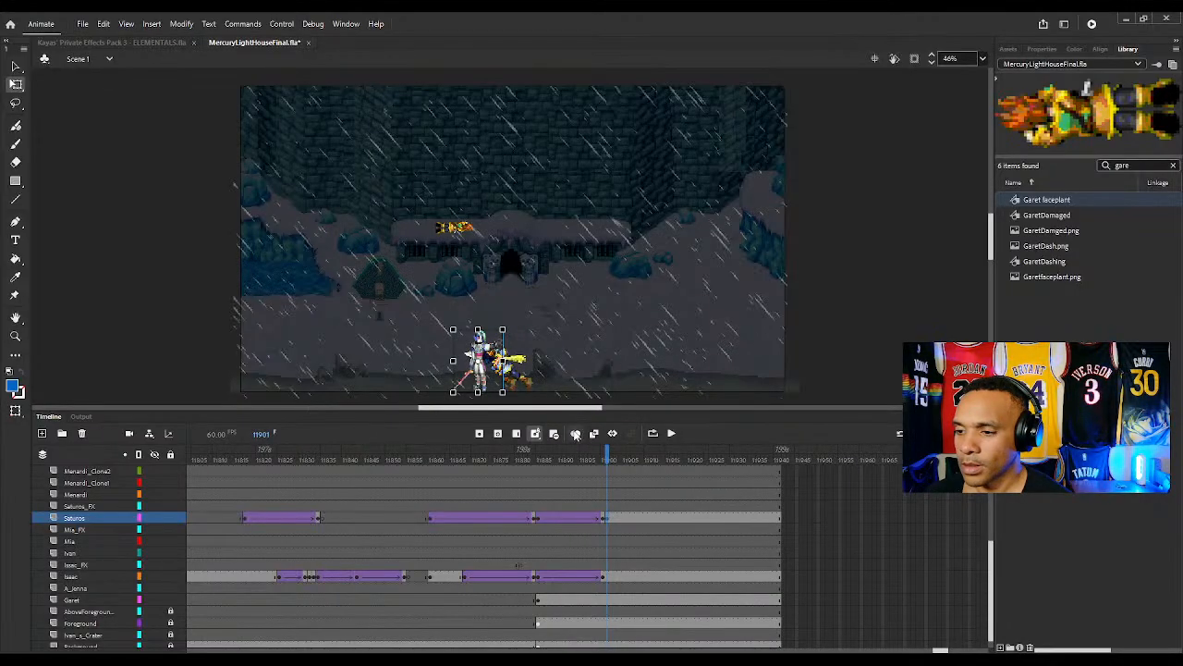
left_click(575, 434)
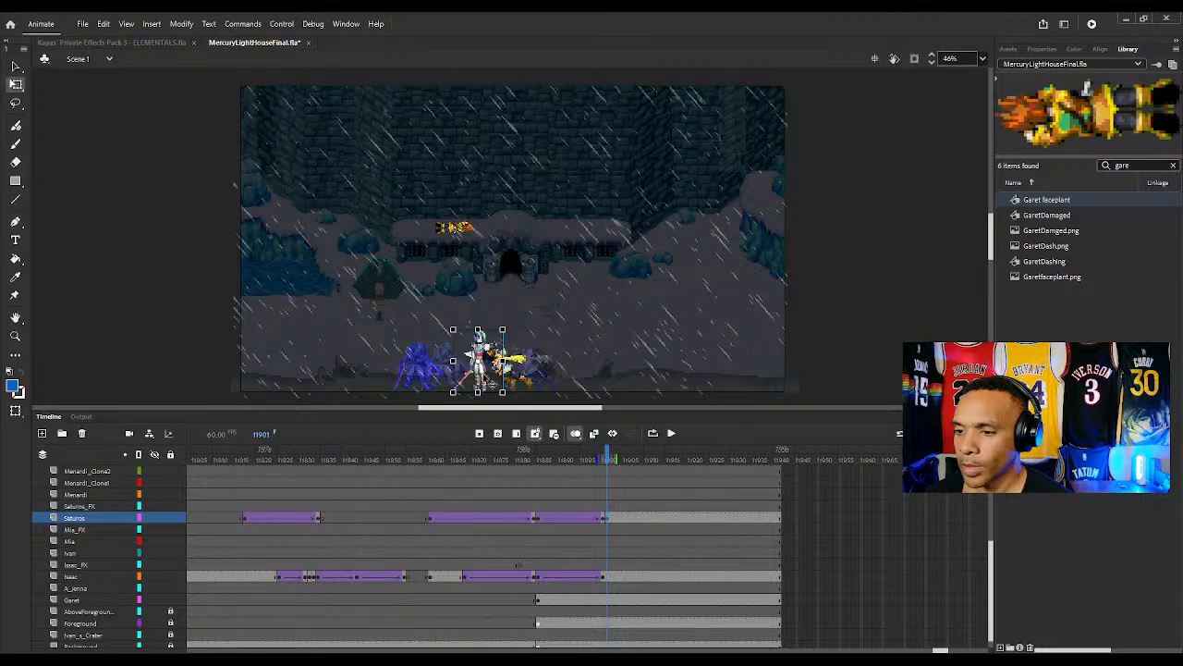
left_click_drag(488, 381, 436, 382)
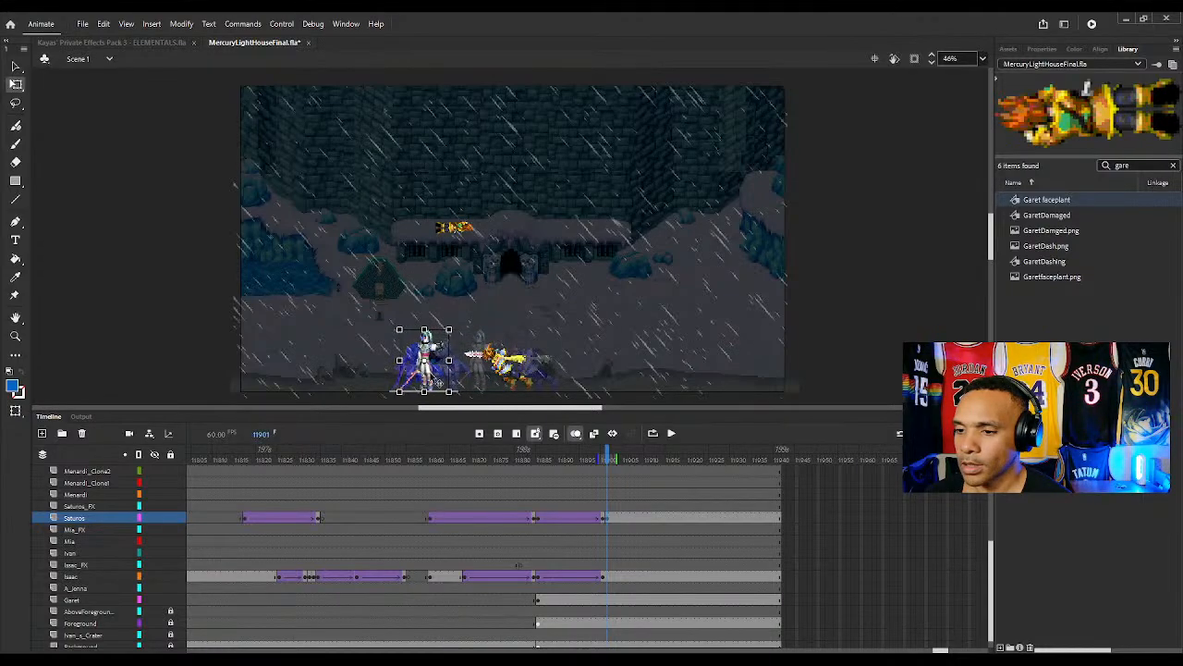
Try to move Isaac left toward the standing Saturos at frame 11901
left_click(509, 369)
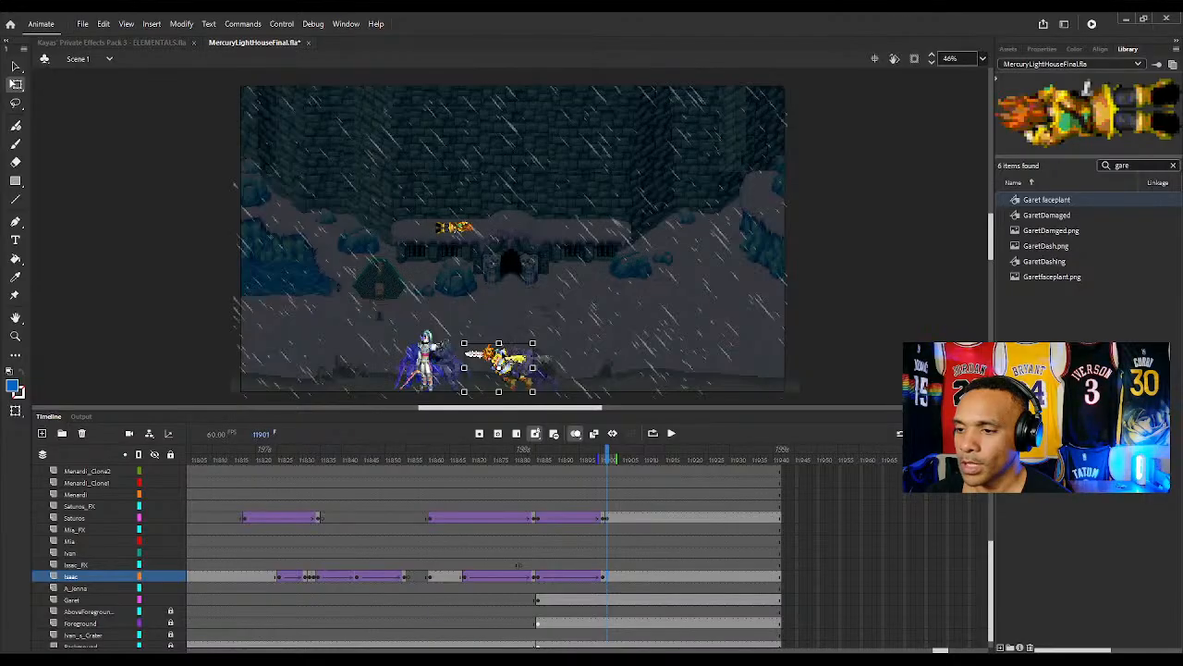
left_click_drag(517, 372, 483, 372)
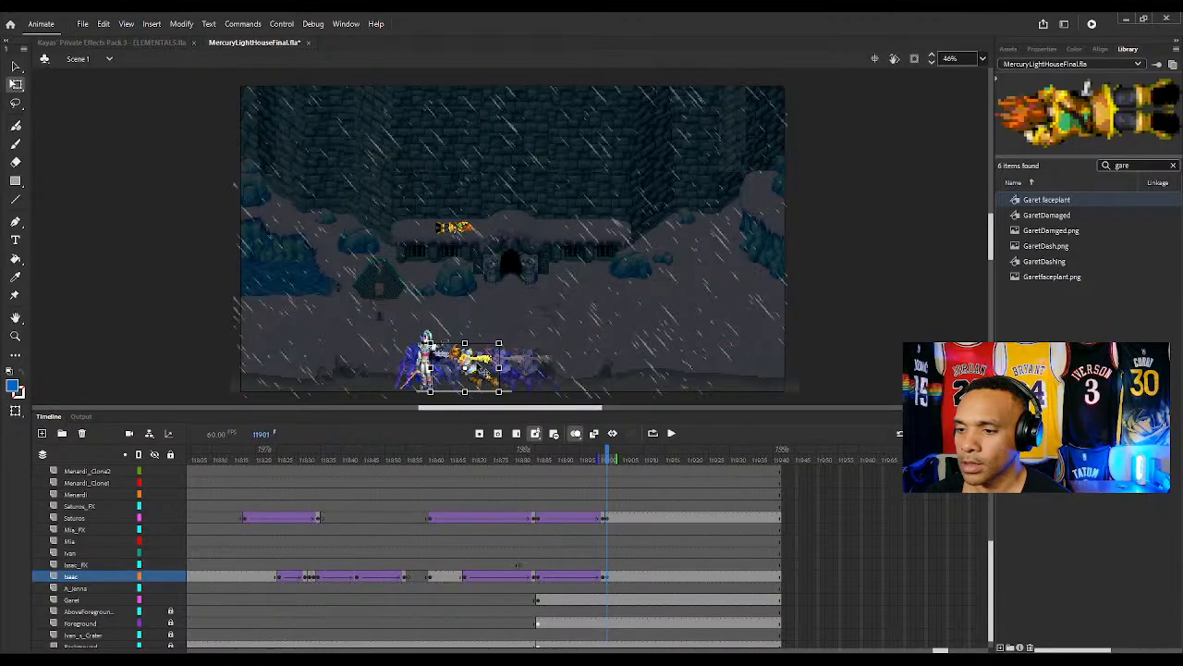
left_click(603, 577)
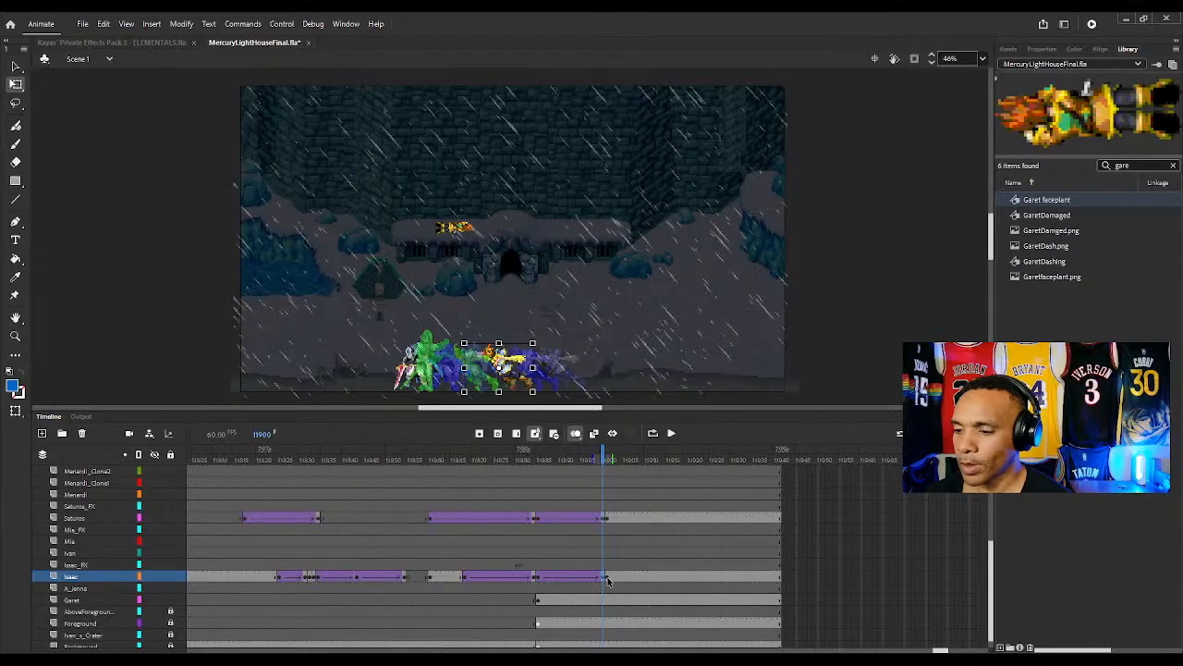
left_click(607, 578)
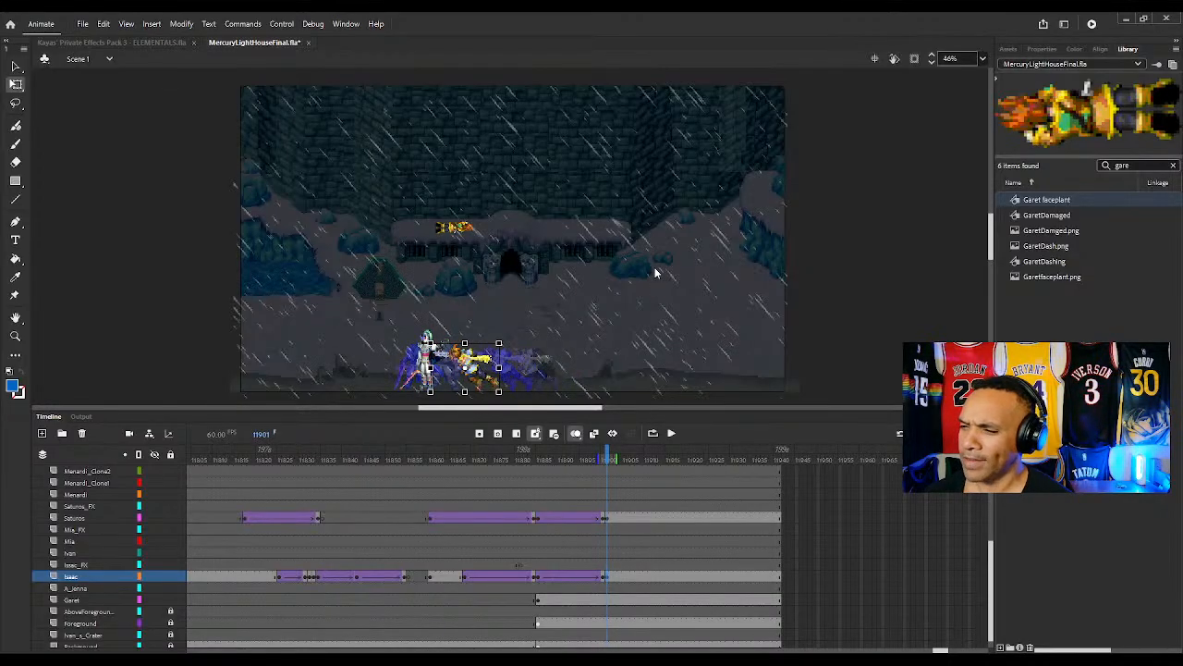
left_click(652, 335)
left_click(605, 578)
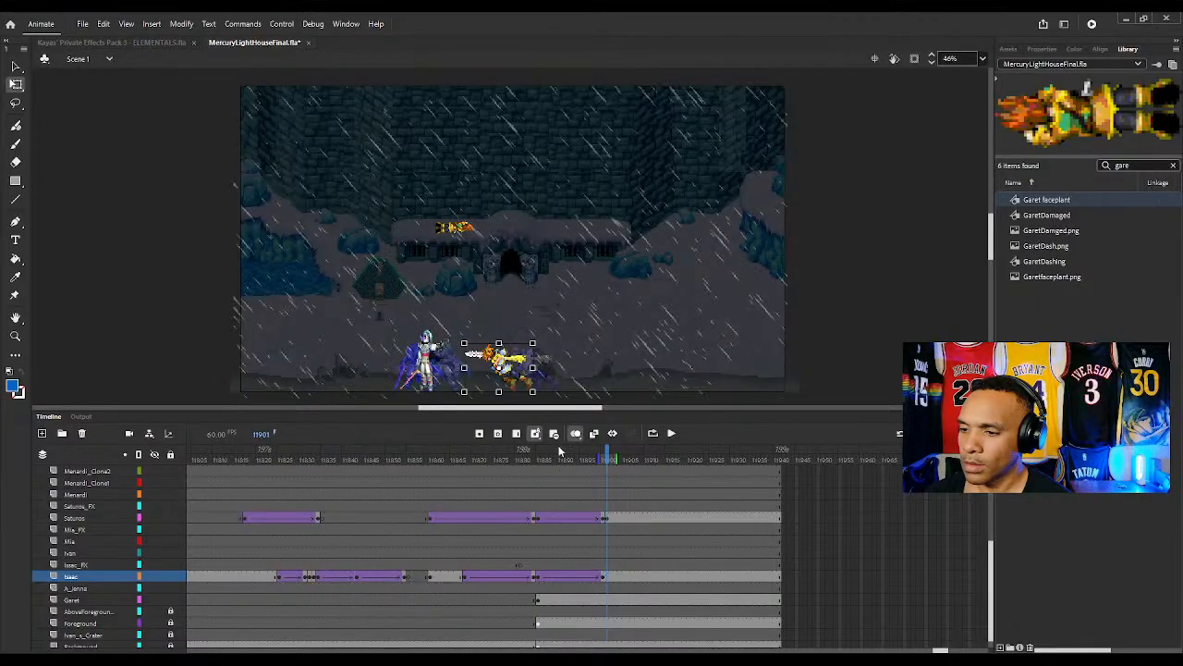
Nudge Isaac left at frame 11901 until his sword overlaps the standing Saturos
key("shift+Left")
key("shift+Left")
key("shift+Left")
key("shift+Left")
key("shift+Left")
key("shift+Left")
key("shift+Left")
key("shift+Left")
key("shift+Left")
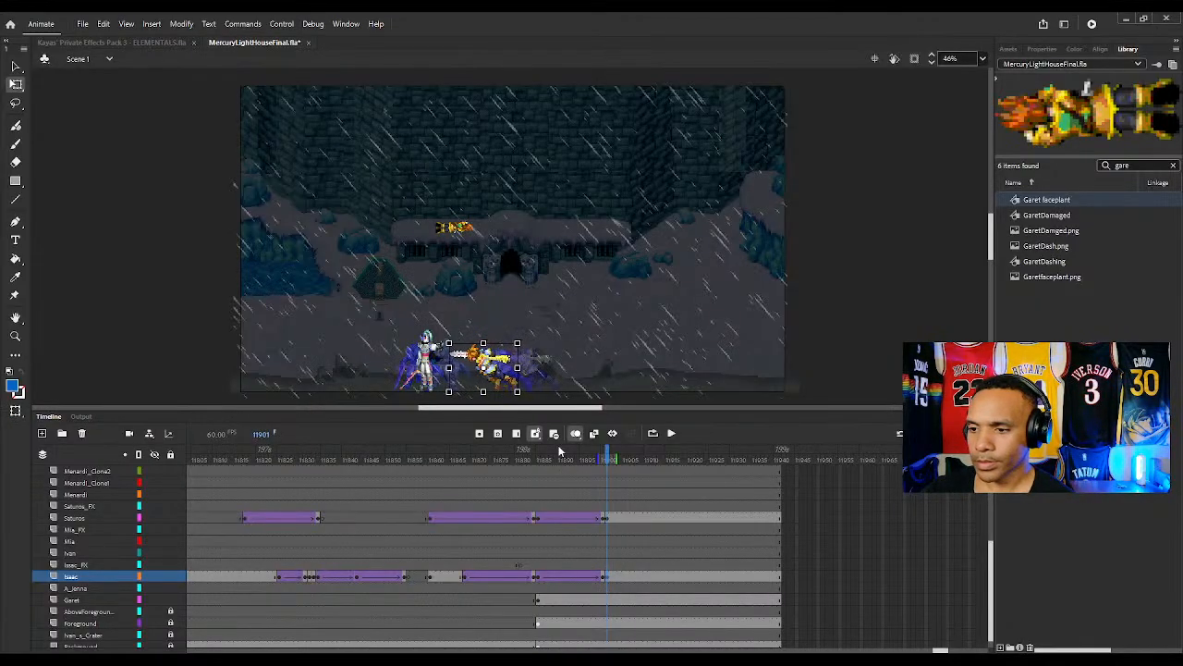
key("shift+Left")
key("shift+Left")
key("shift+Left")
key("shift+Left")
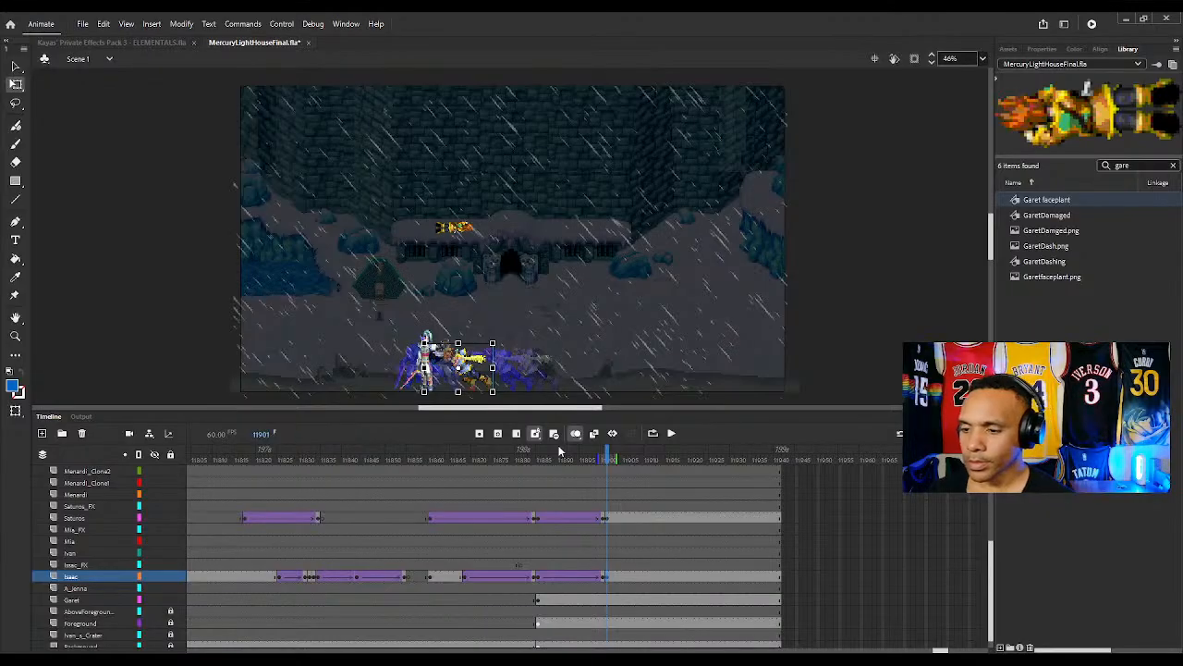
Look back through the earlier shots between about frames 10399 and 11751, and examine the Saturos and Isaac clash around frame 11740
left_click_drag(940, 650, 847, 650)
left_click(514, 458)
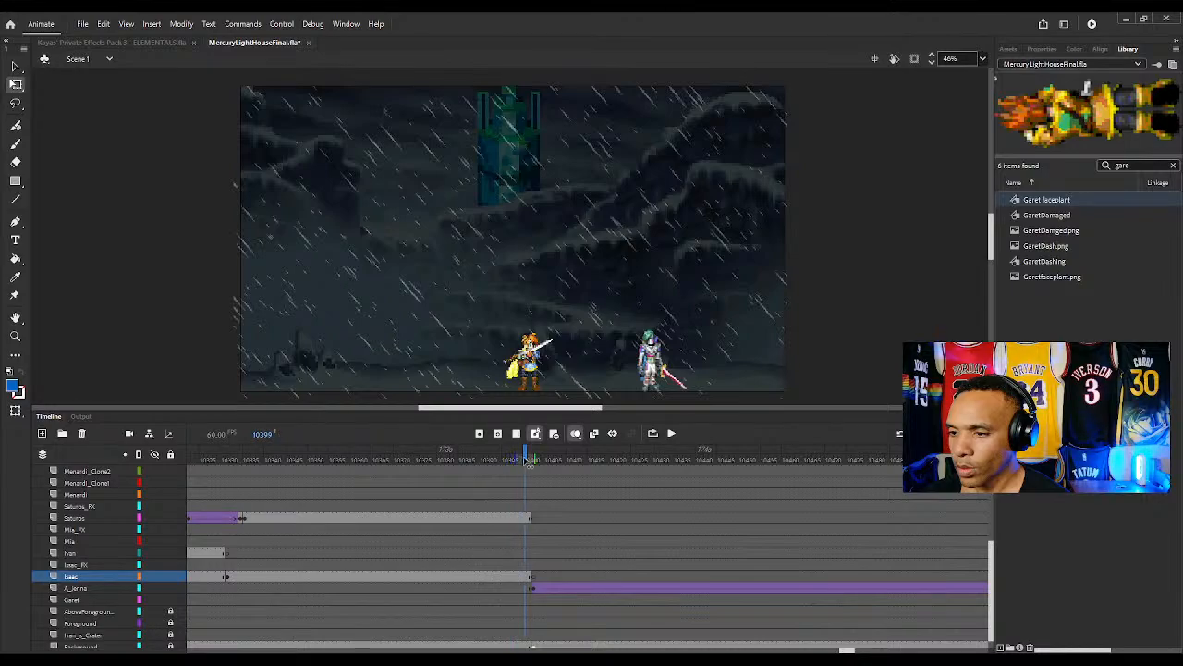
left_click_drag(516, 457, 478, 457)
left_click_drag(848, 651, 889, 650)
left_click_drag(499, 460, 892, 538)
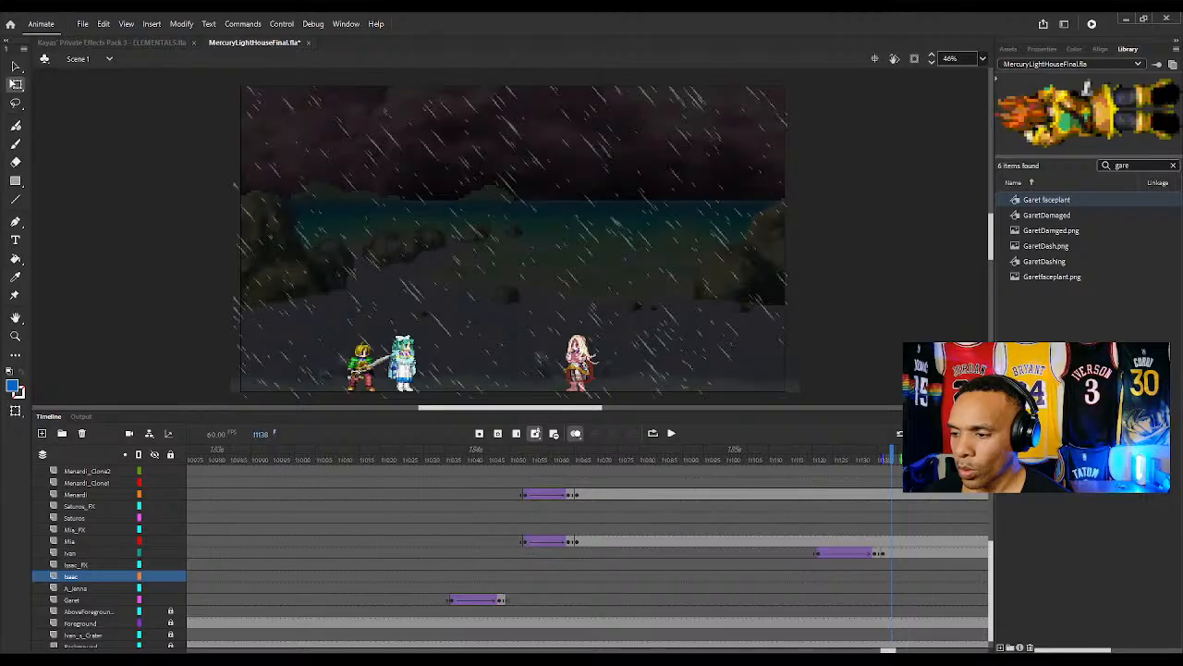
left_click_drag(890, 651, 905, 651)
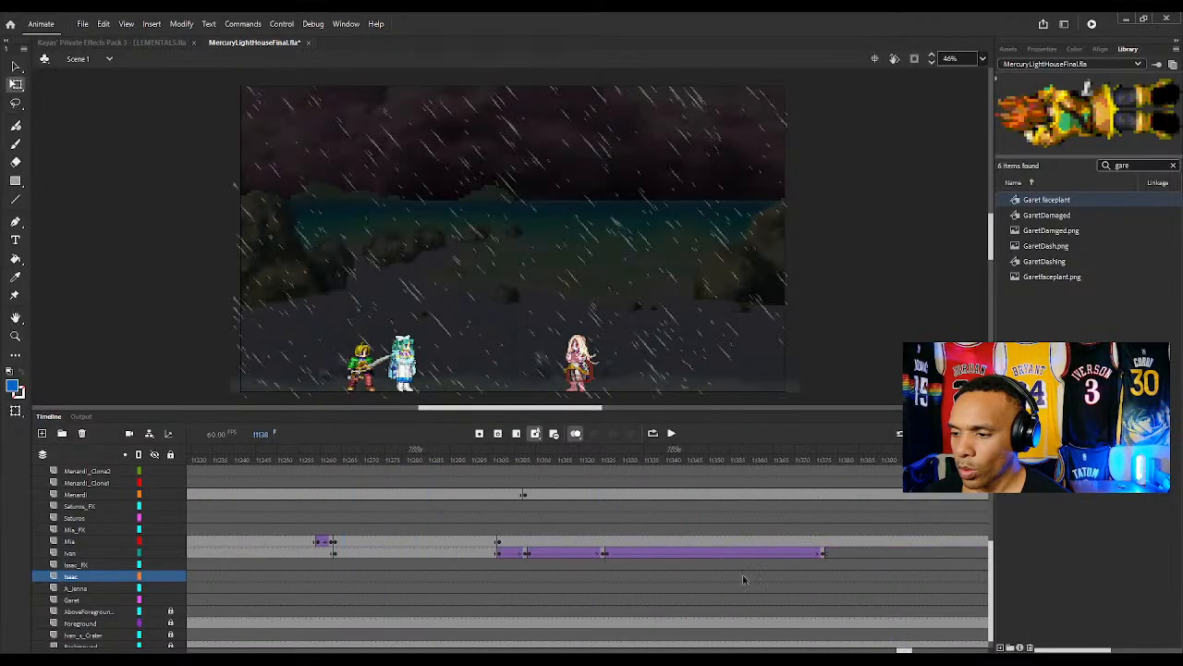
left_click(450, 461)
key("Return")
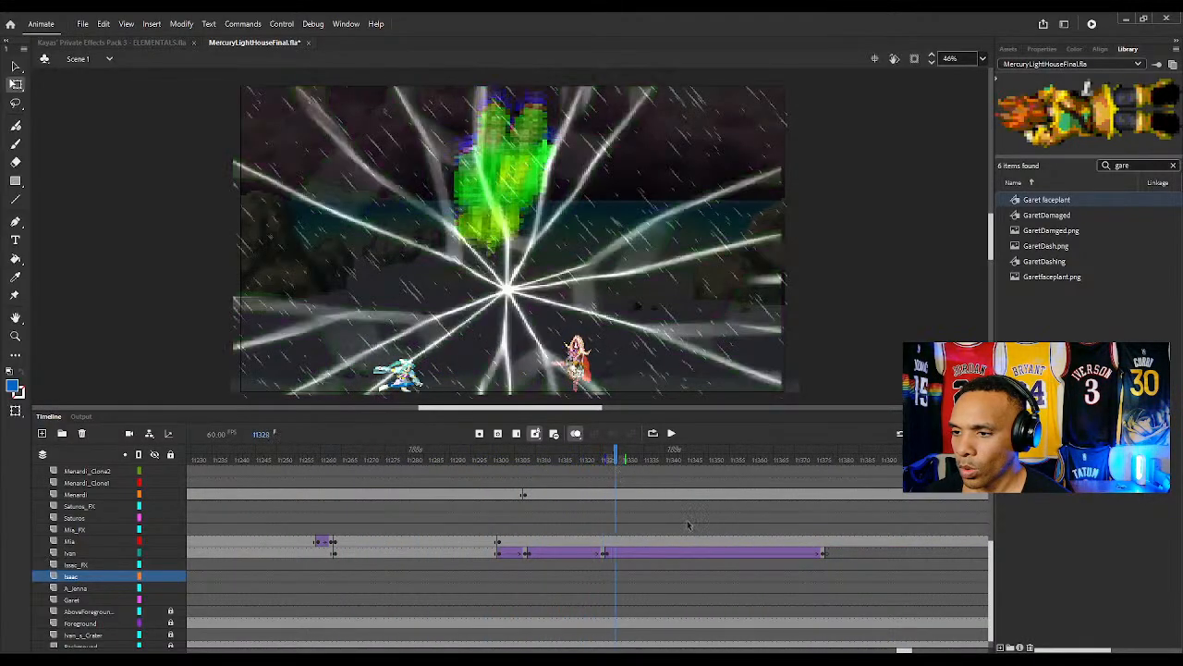
left_click_drag(907, 651, 913, 651)
left_click(610, 462)
left_click_drag(617, 467, 698, 476)
left_click_drag(910, 651, 918, 650)
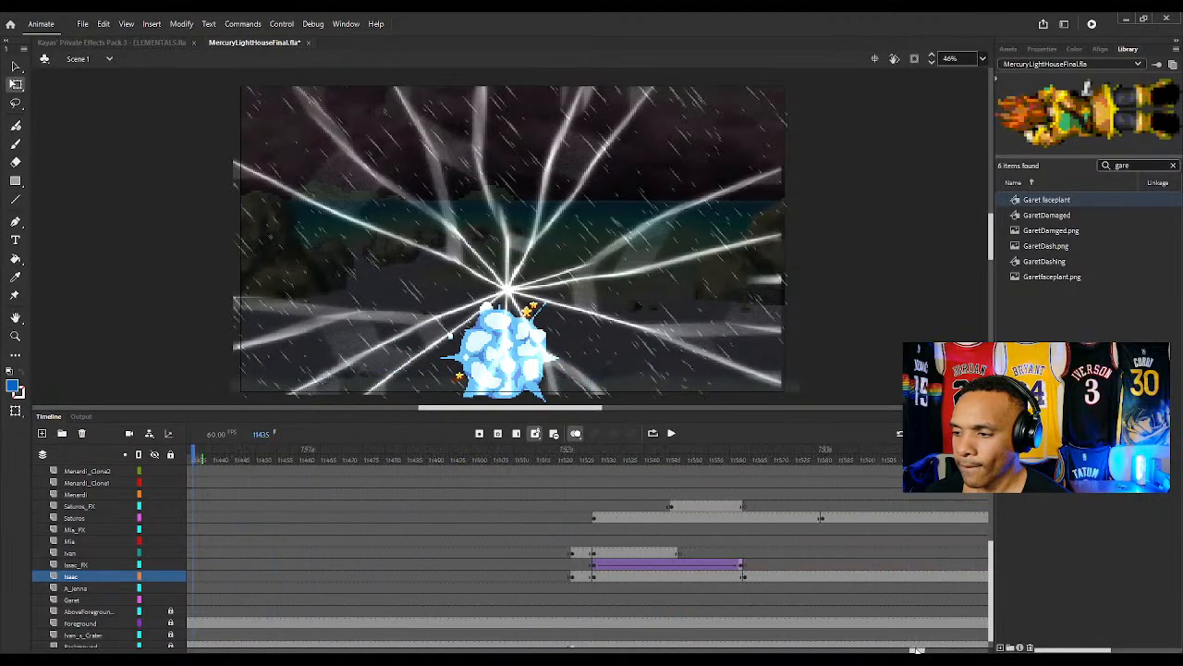
left_click_drag(554, 455, 836, 458)
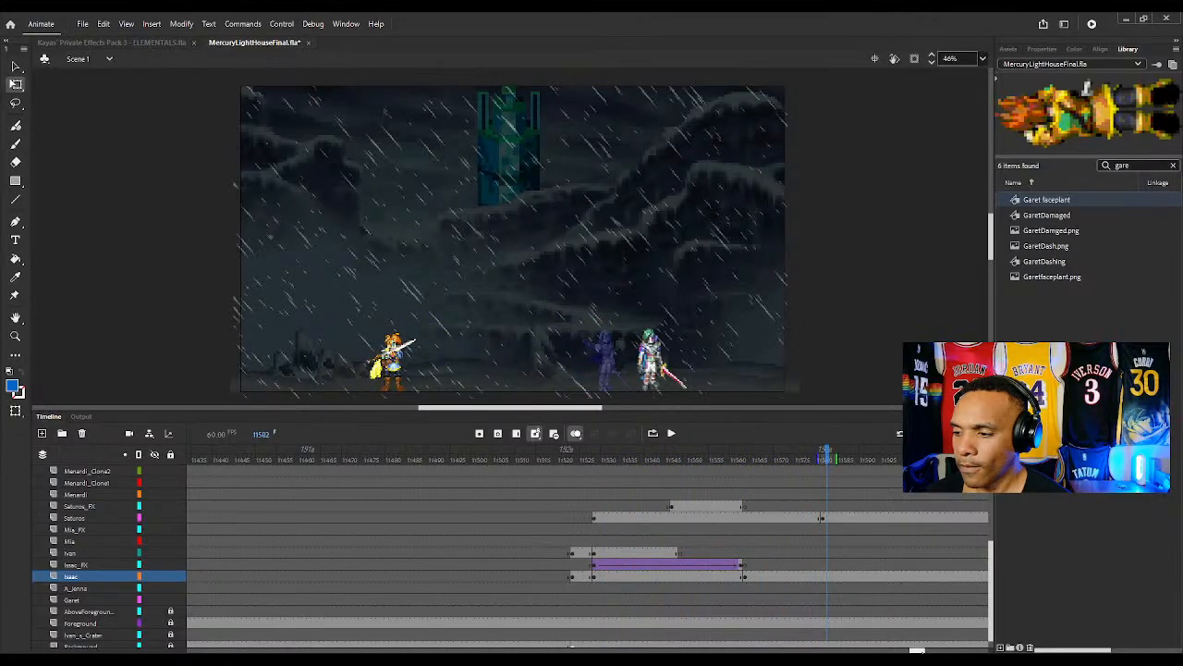
left_click_drag(921, 651, 933, 651)
left_click_drag(550, 459, 760, 474)
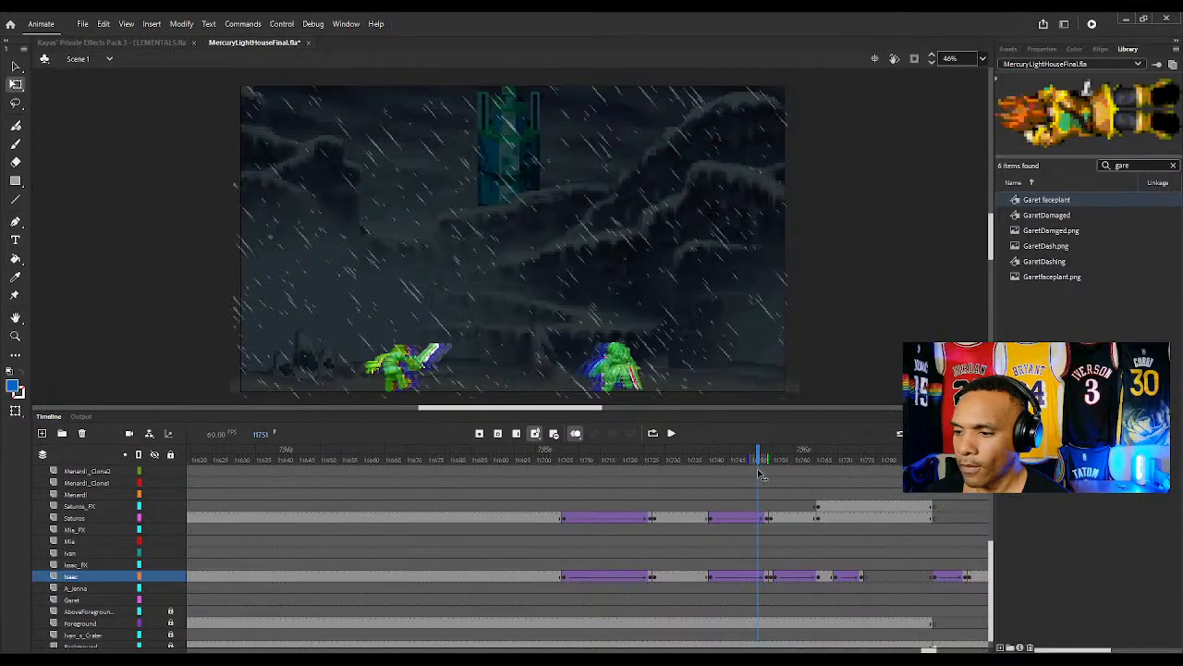
left_click(712, 521)
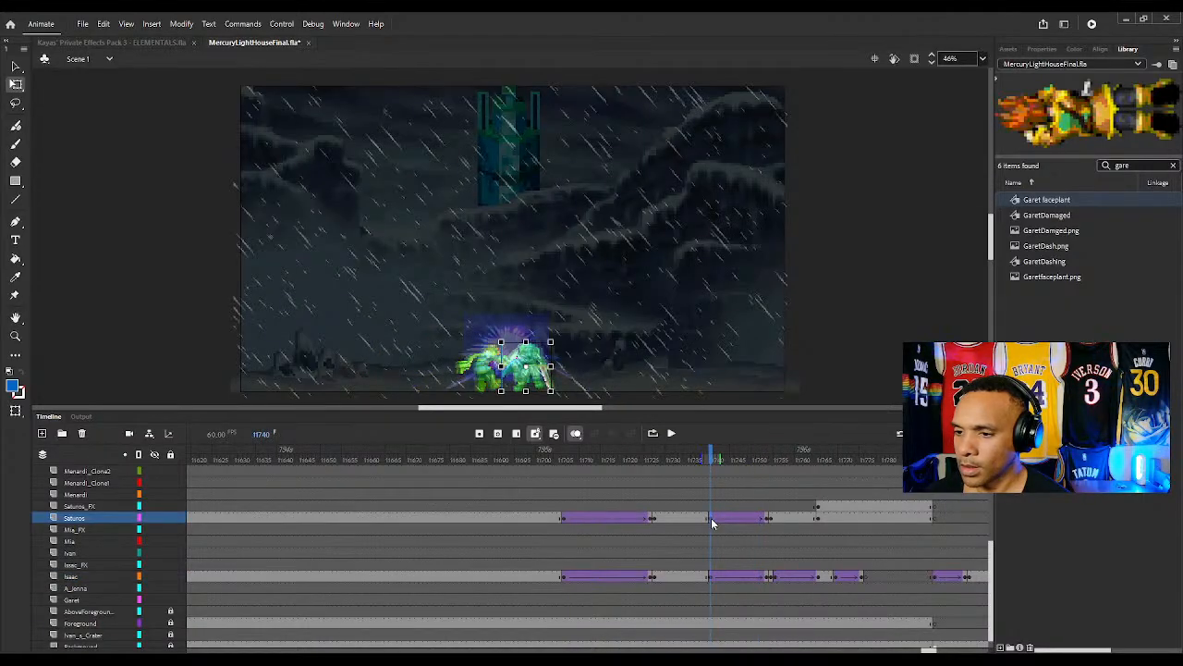
left_click(710, 579)
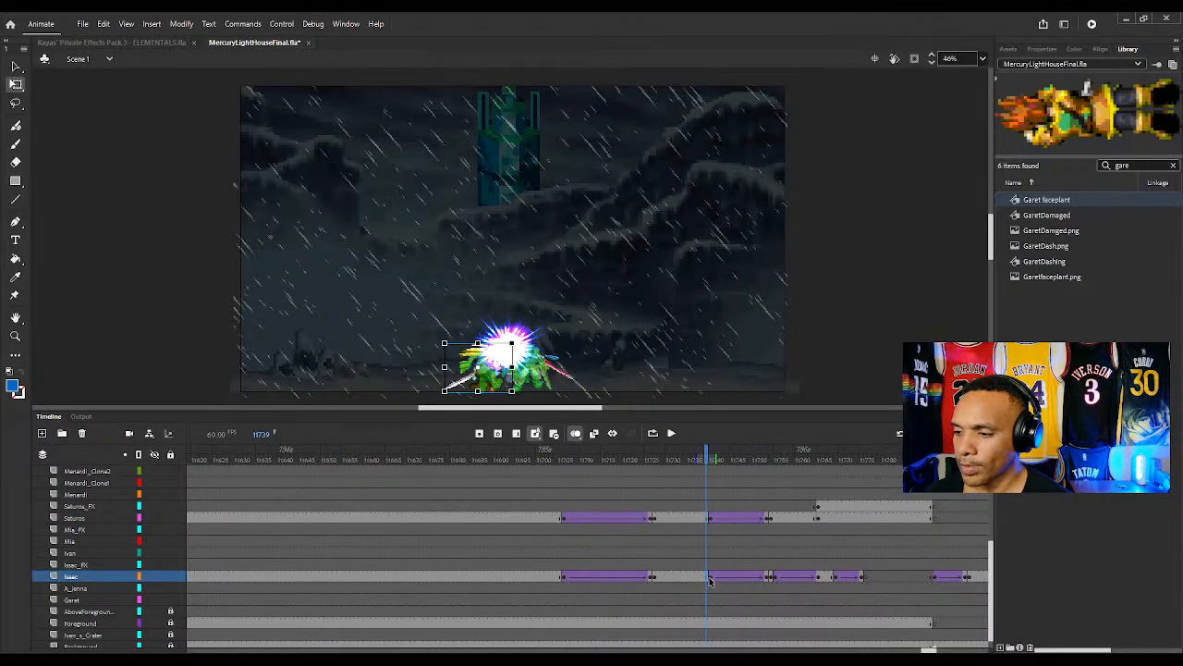
left_click(712, 581)
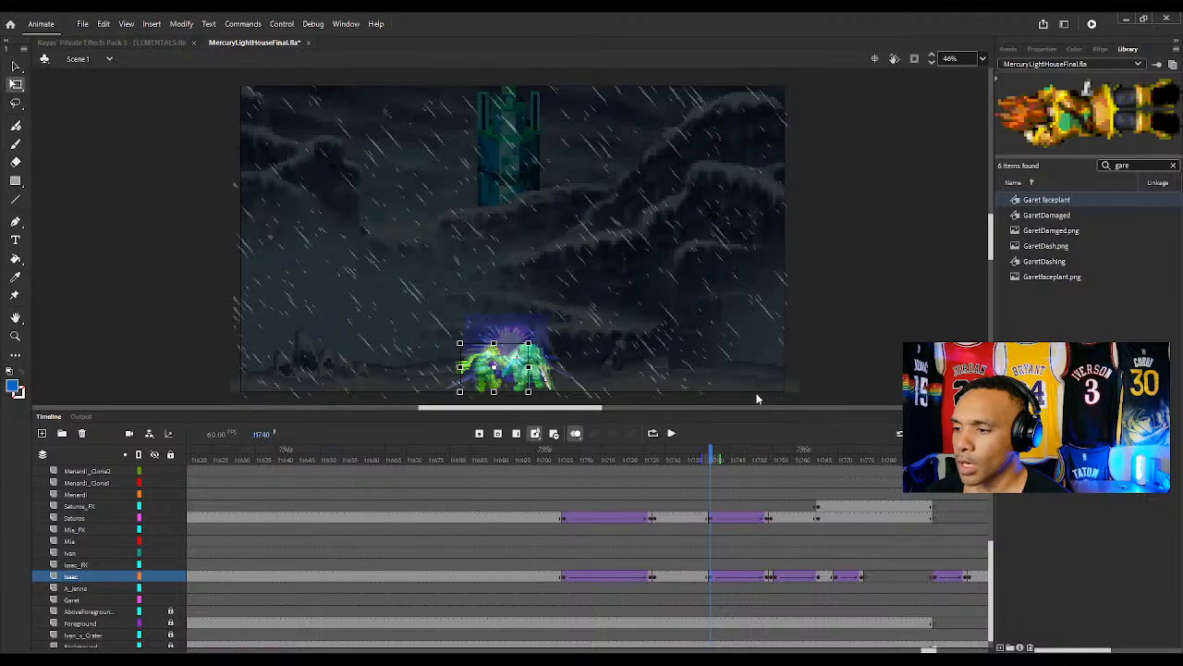
Clear the Isaac layer's keyframe at frame 11901
left_click_drag(927, 650, 943, 650)
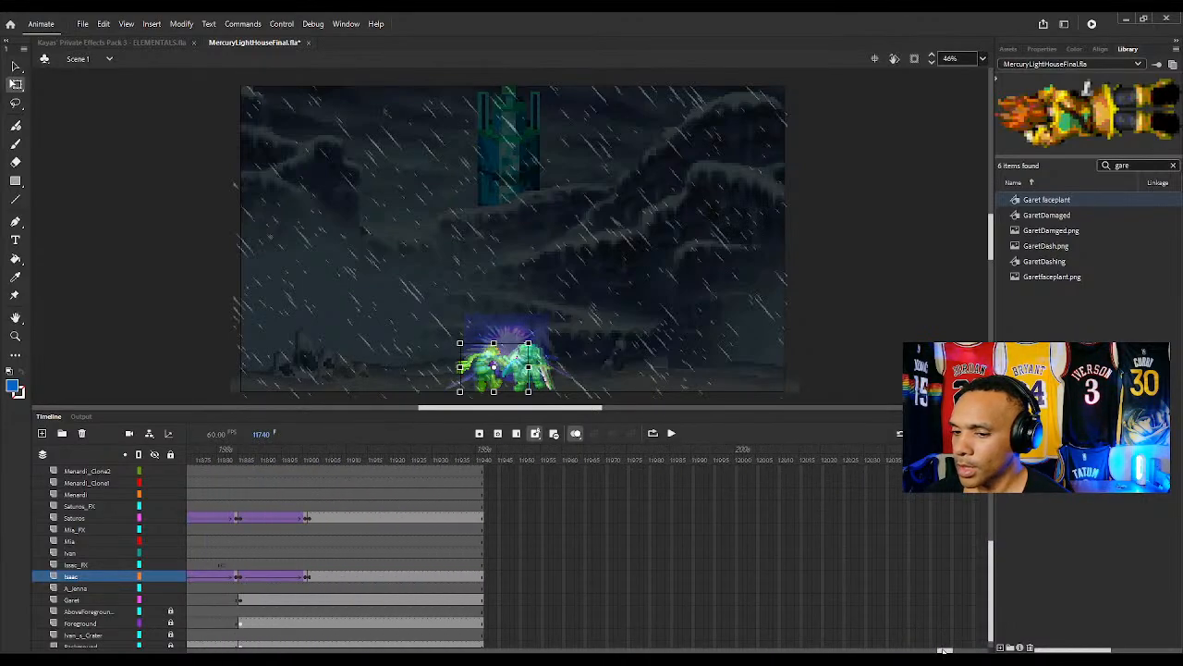
left_click(310, 577)
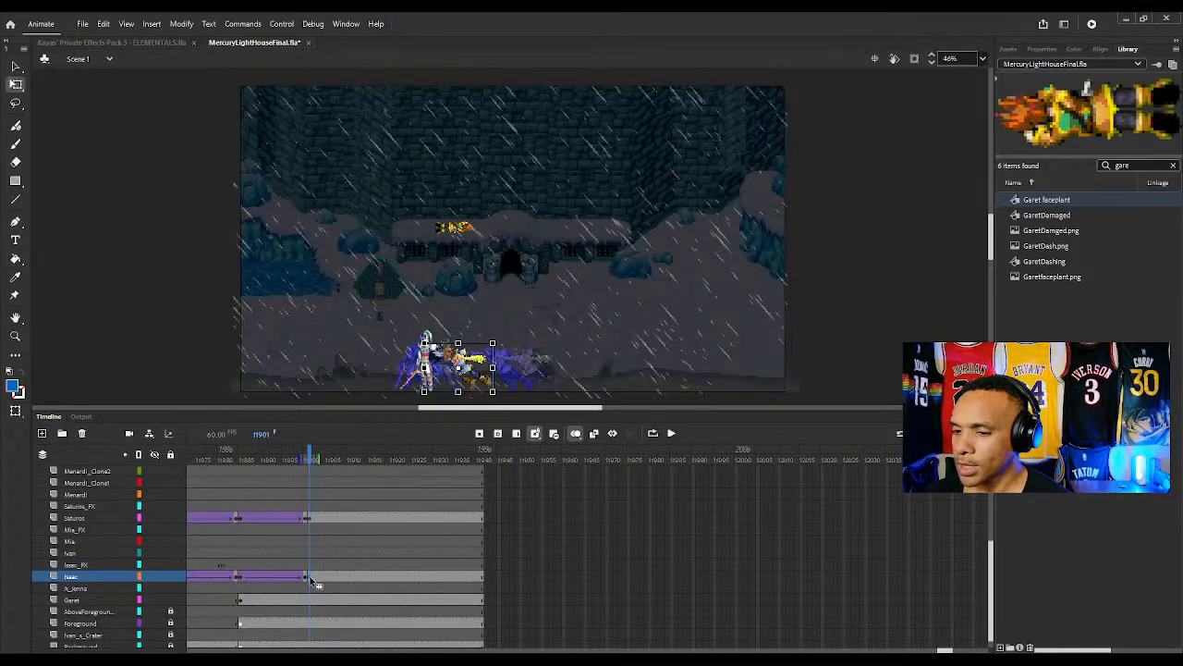
left_click(932, 56)
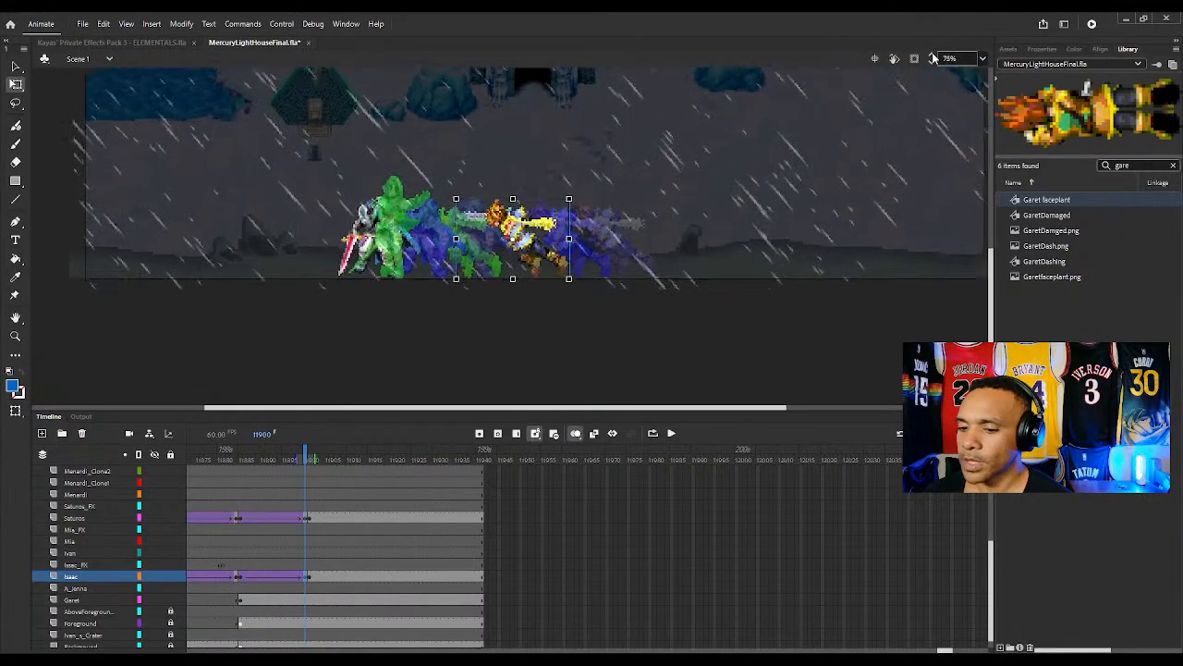
left_click(310, 577)
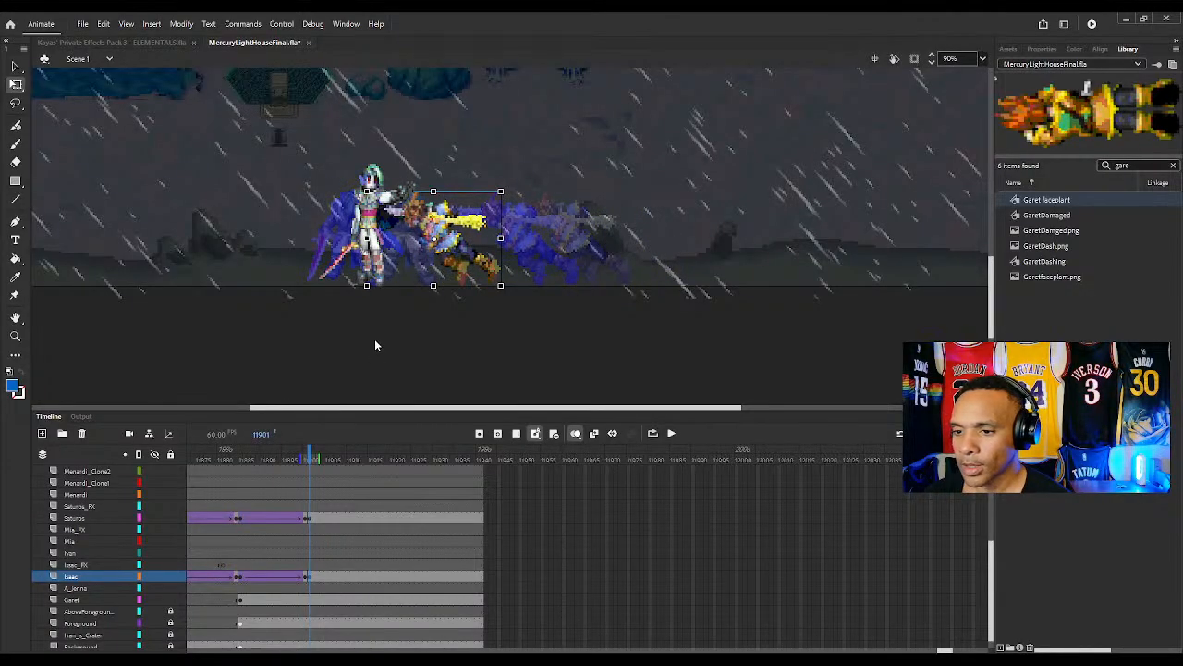
key("shift+F6")
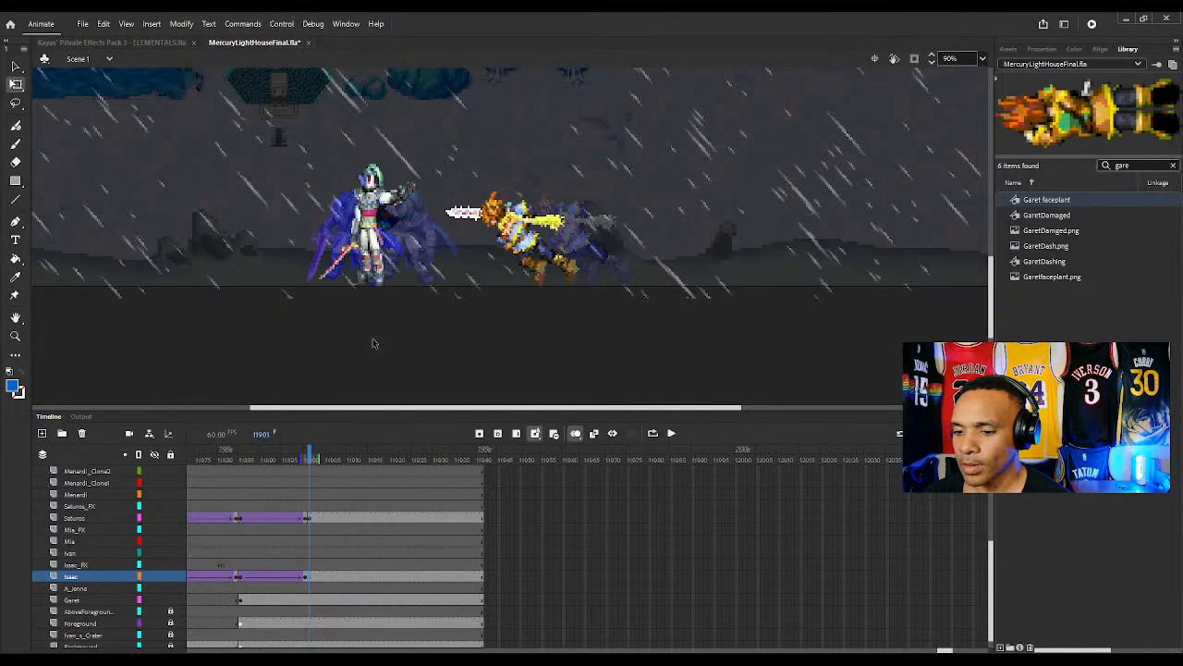
Shift Isaac left at his frame 11900 keyframe so his dash ends with the sword reaching Saturos's standing pose, and check it against frame 11901
left_click(305, 578)
key("Left")
key("Left")
key("Left")
key("Left")
key("Left")
key("Left")
key("Left")
key("Left")
key("Left")
key("Left")
key("Left")
key("Left")
key("Left")
key("Left")
key("Left")
key("Left")
key("Left")
key("Left")
key("Left")
key("Left")
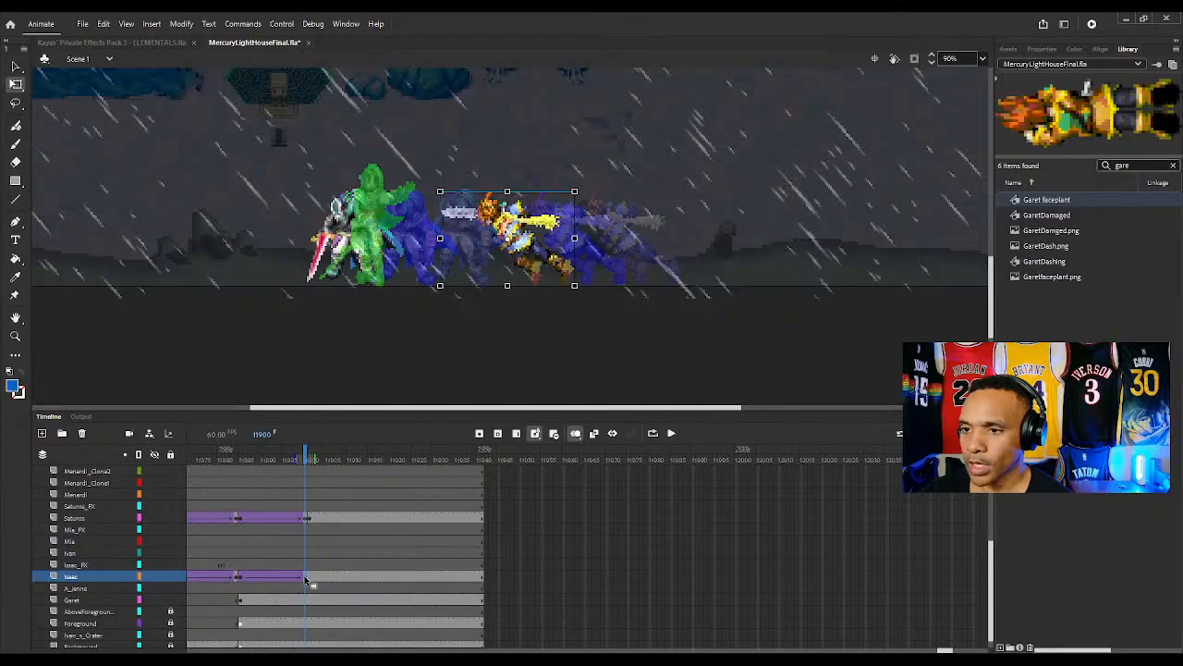
key("Left")
key("Left")
key("Left")
key("Left")
key("Left")
key("Left")
key("Left")
key("Left")
key("Left")
key("Left")
key("Left")
key("Left")
key("Left")
key("Left")
key("Left")
key("Left")
key("Left")
key("Left")
key("Left")
key("Left")
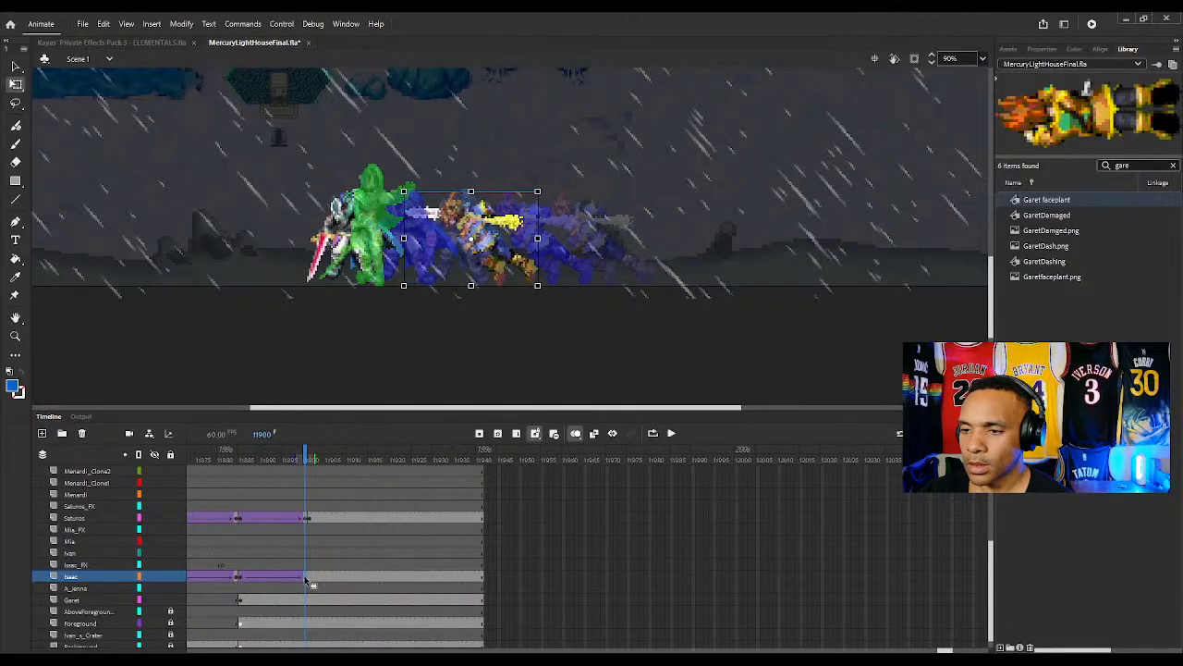
key("Left")
key("Left")
key("Left")
key("Left")
key("Left")
key("Left")
key("Left")
key("Left")
key("Left")
key("Left")
key("Left")
key("Left")
key("Left")
key("Left")
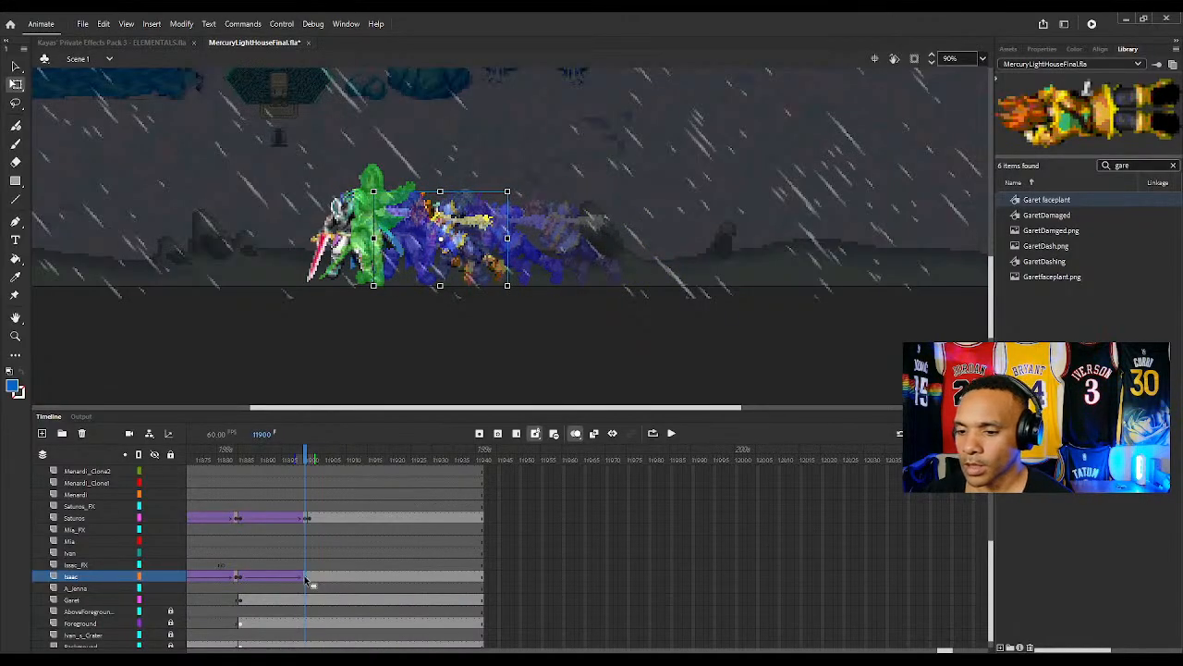
left_click(311, 579)
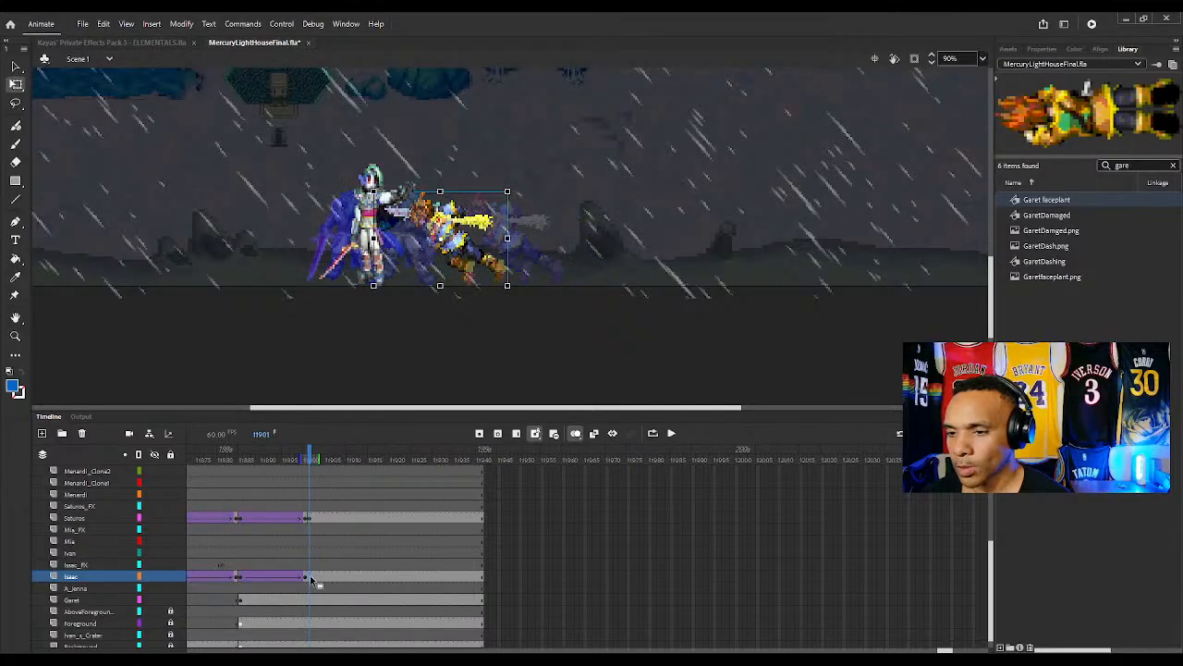
Replace Isaac's dash at frame 11901 with the copied sword-swing pose, flip it horizontally, and place it against the standing Saturos
key("Delete")
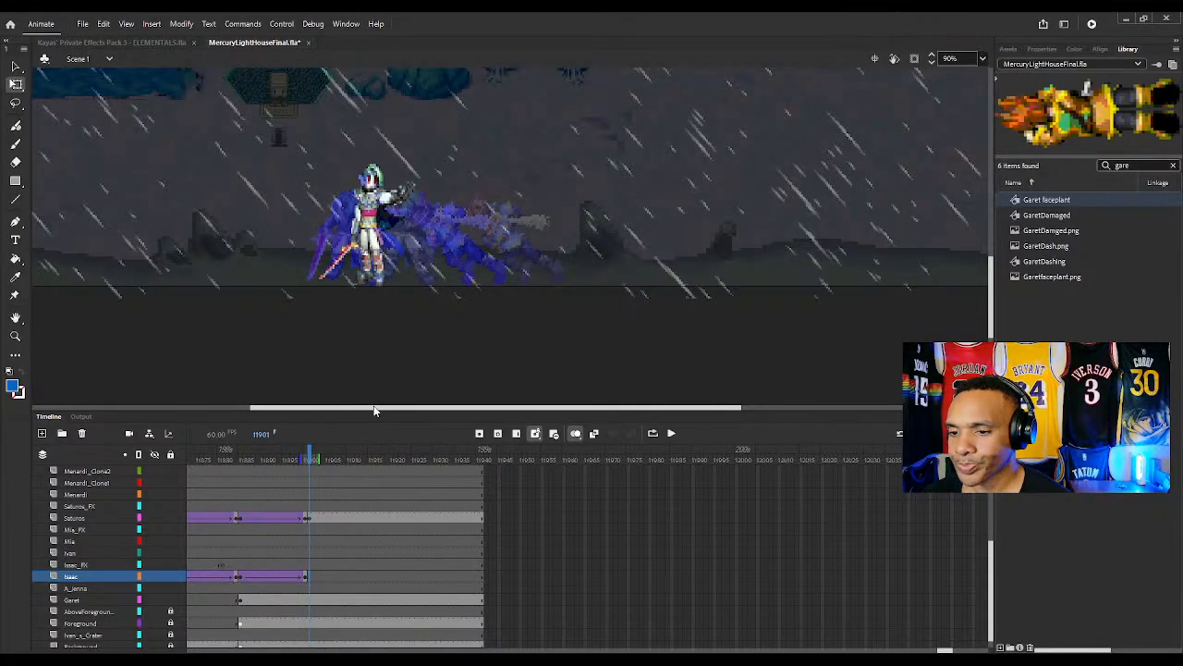
key("ctrl+v")
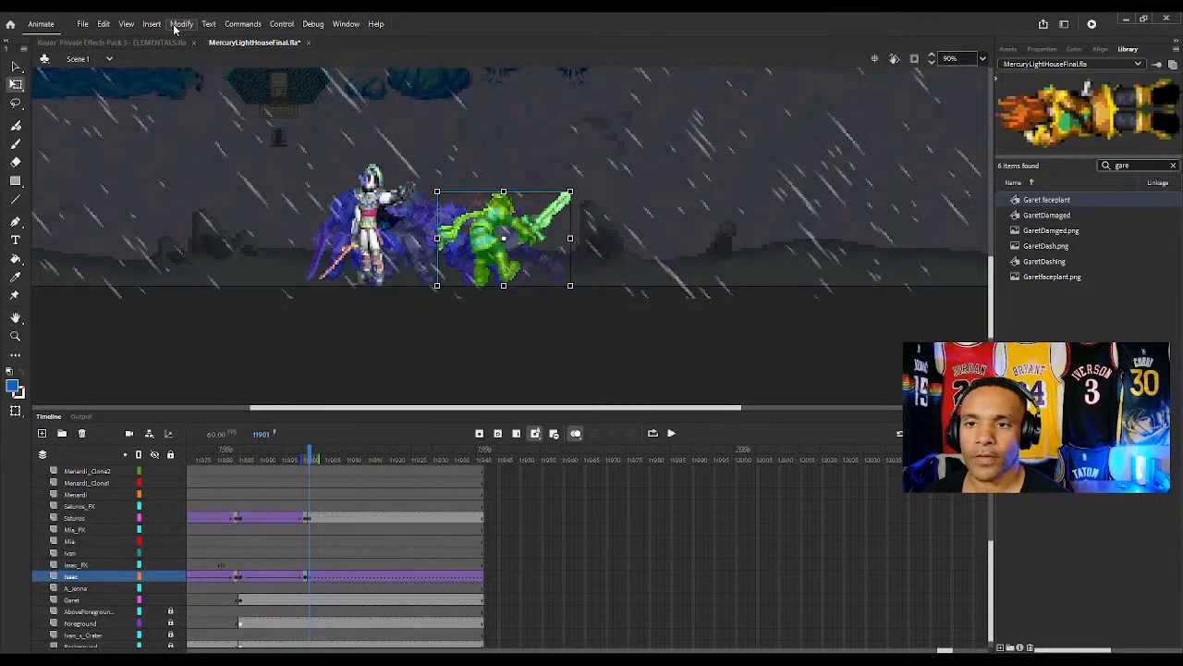
left_click(388, 308)
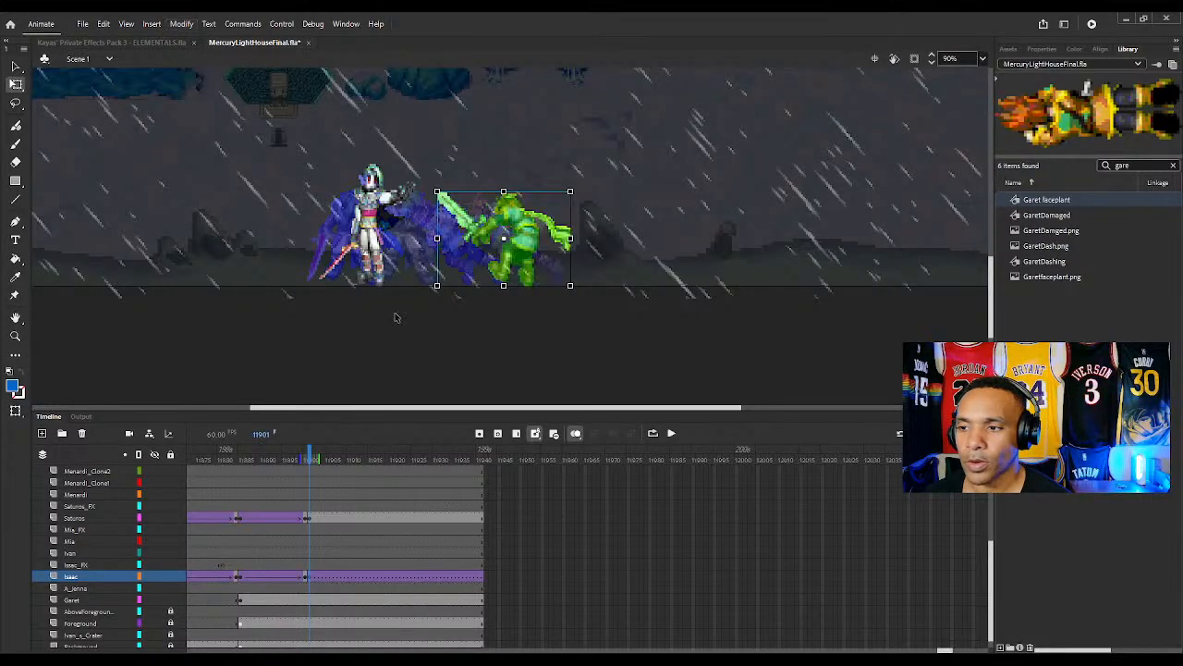
left_click_drag(523, 241, 419, 223)
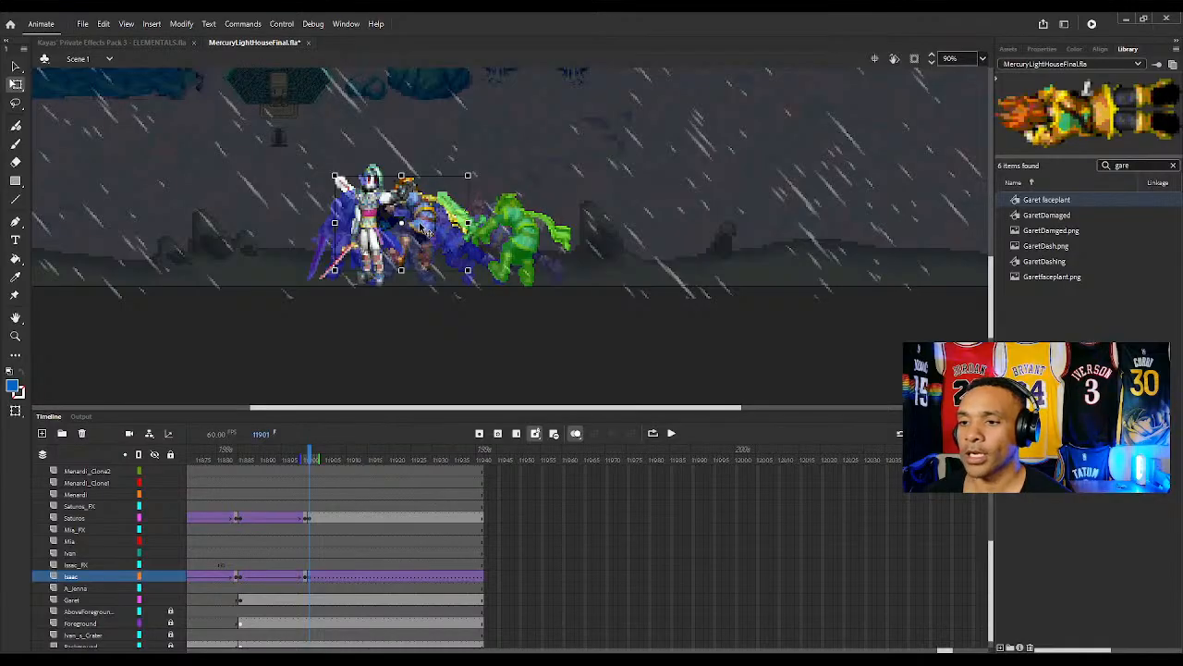
left_click_drag(421, 226, 427, 221)
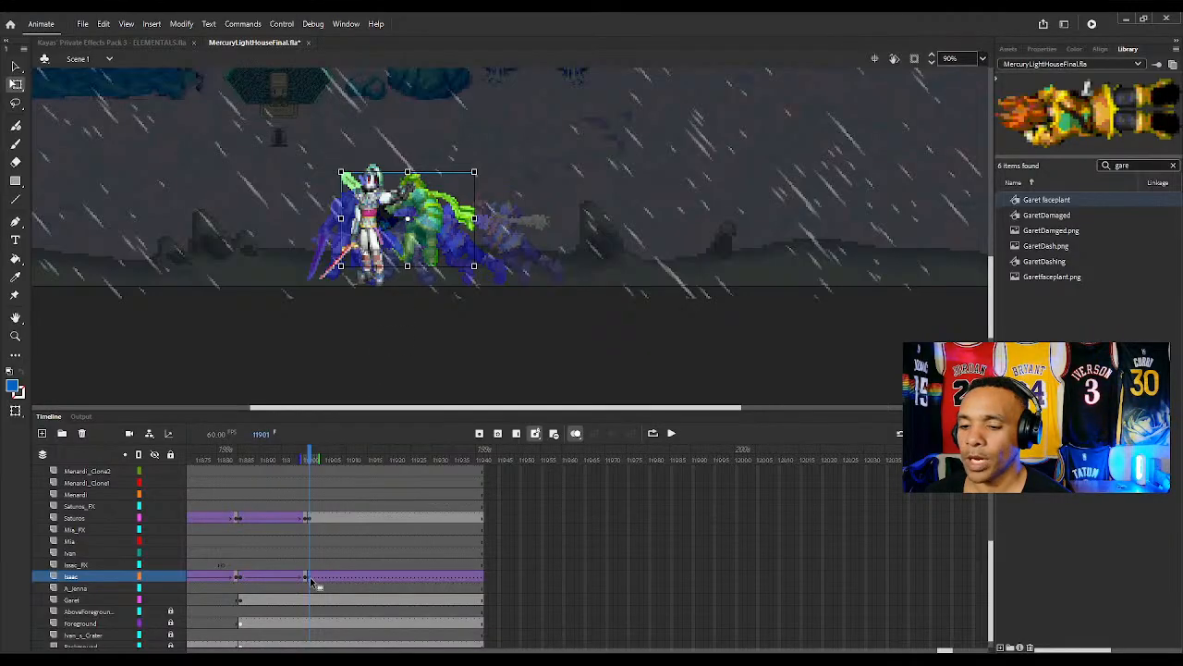
Move Isaac's swing pose to the Saturos_FX layer at frame 11901, remove its tween, and clear the Isaac layer there
left_click(309, 507)
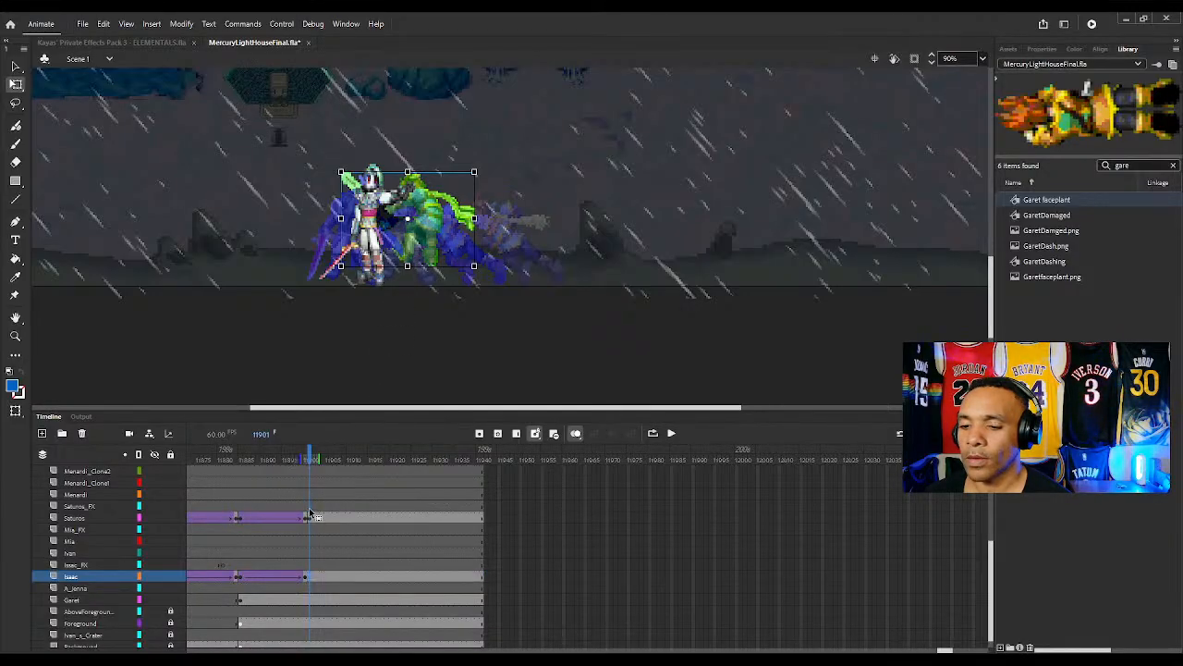
left_click(332, 509)
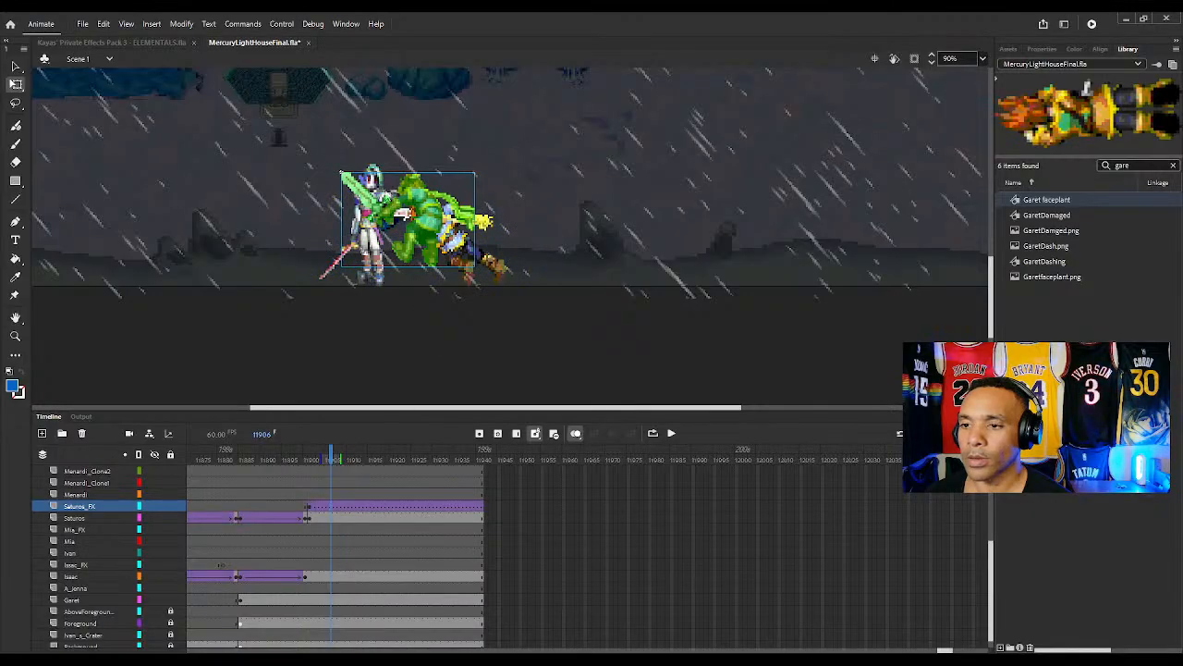
key("ctrl+z")
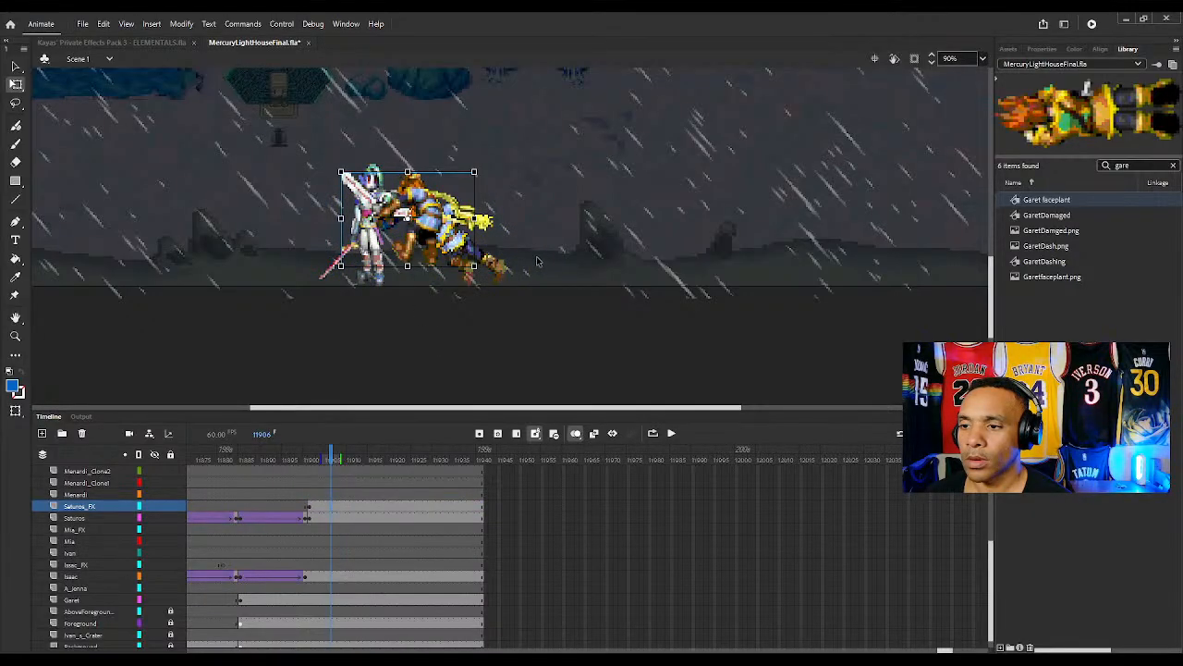
left_click(307, 576)
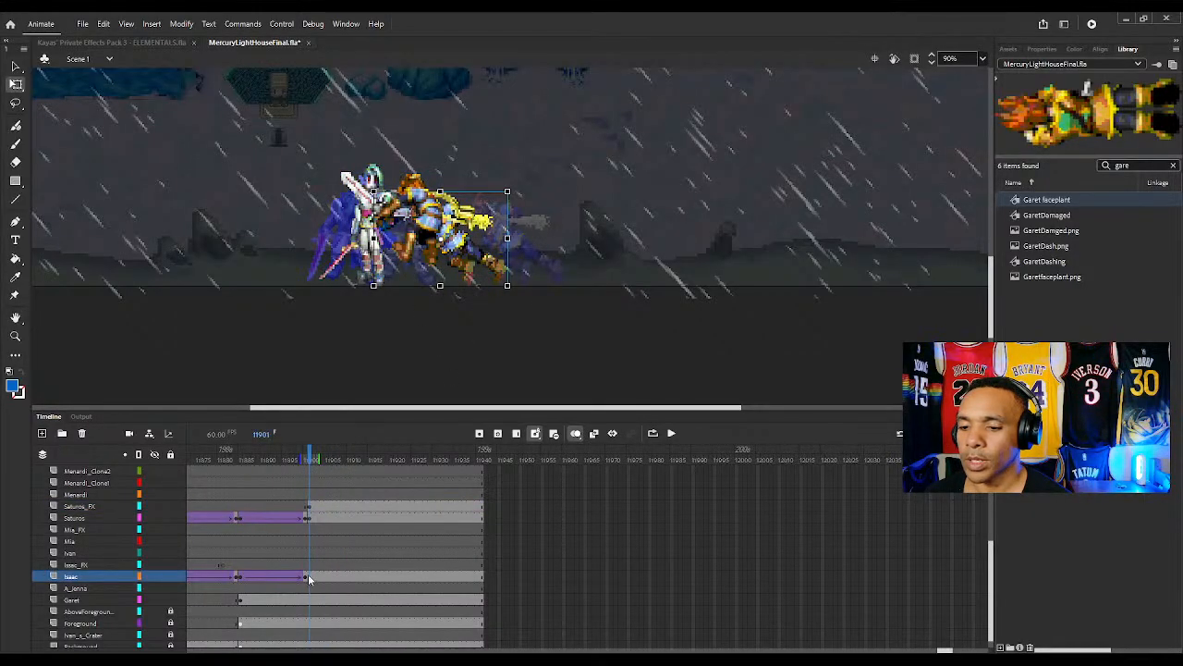
left_click(383, 318)
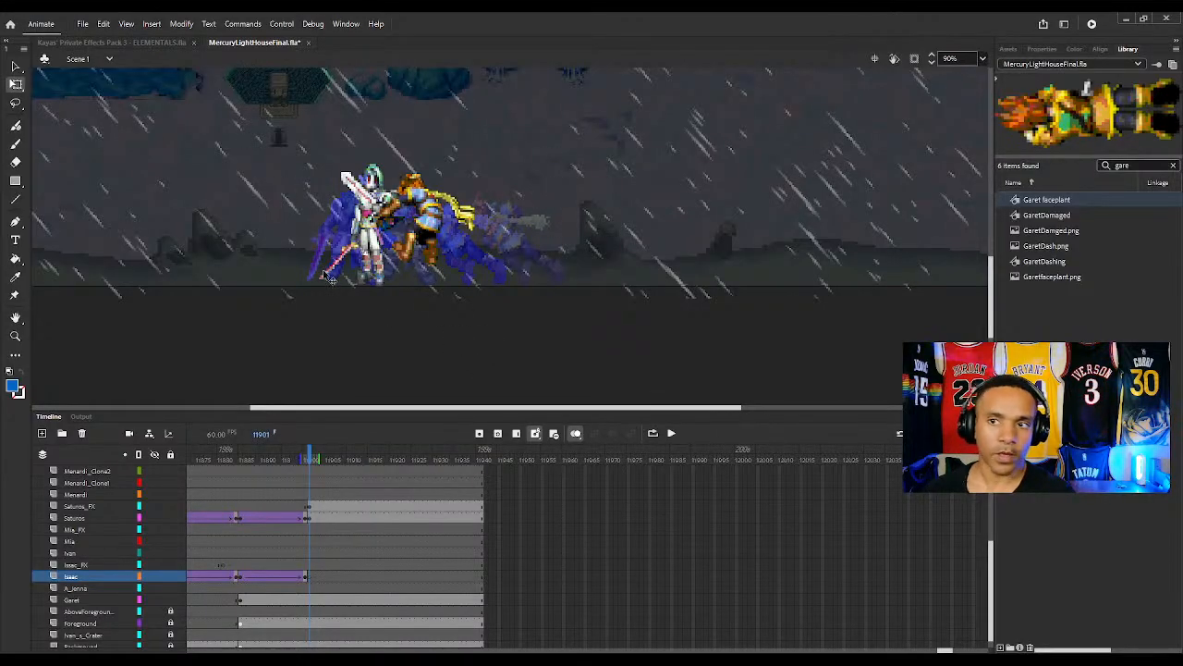
Switch to the Kayas' Private Effects Pack 3 document, preview its Fire effects, and examine the Eruption animation through frame 19
left_click(124, 43)
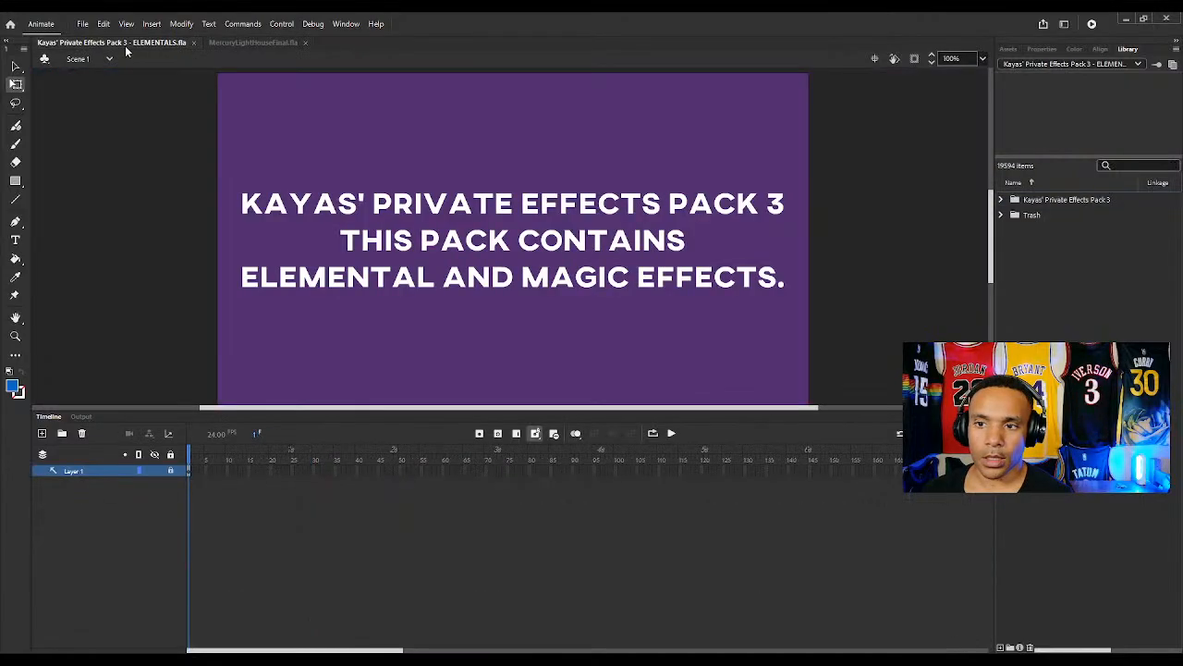
left_click(1001, 200)
left_click(1016, 260)
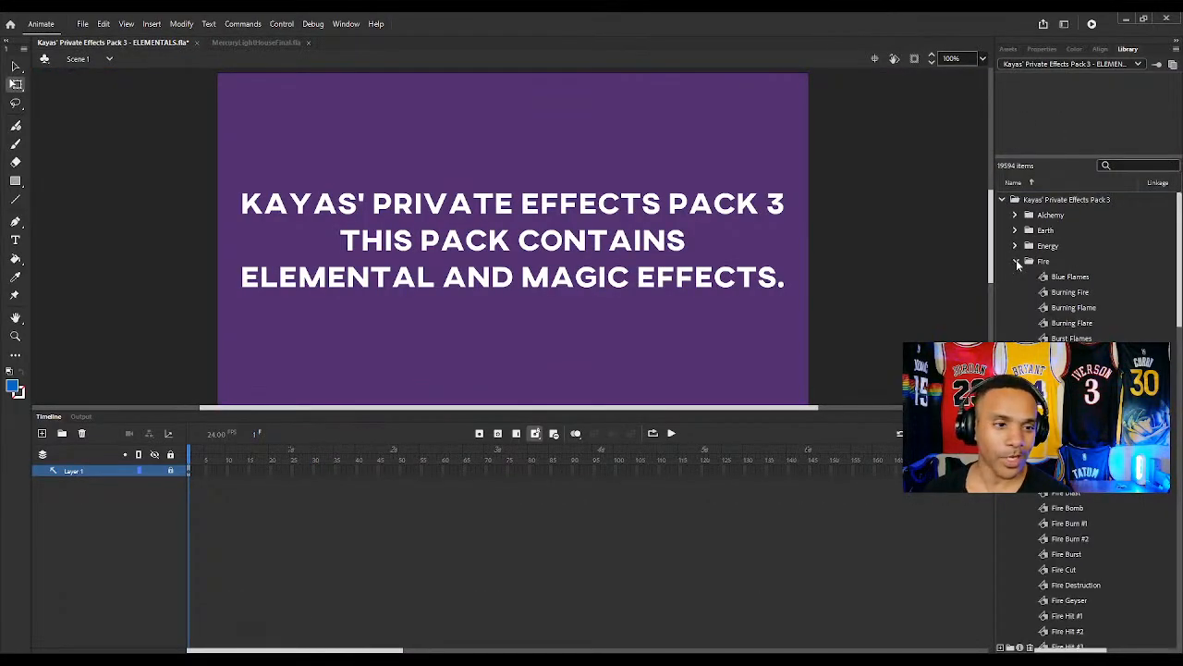
left_click(1066, 292)
left_click(1048, 307)
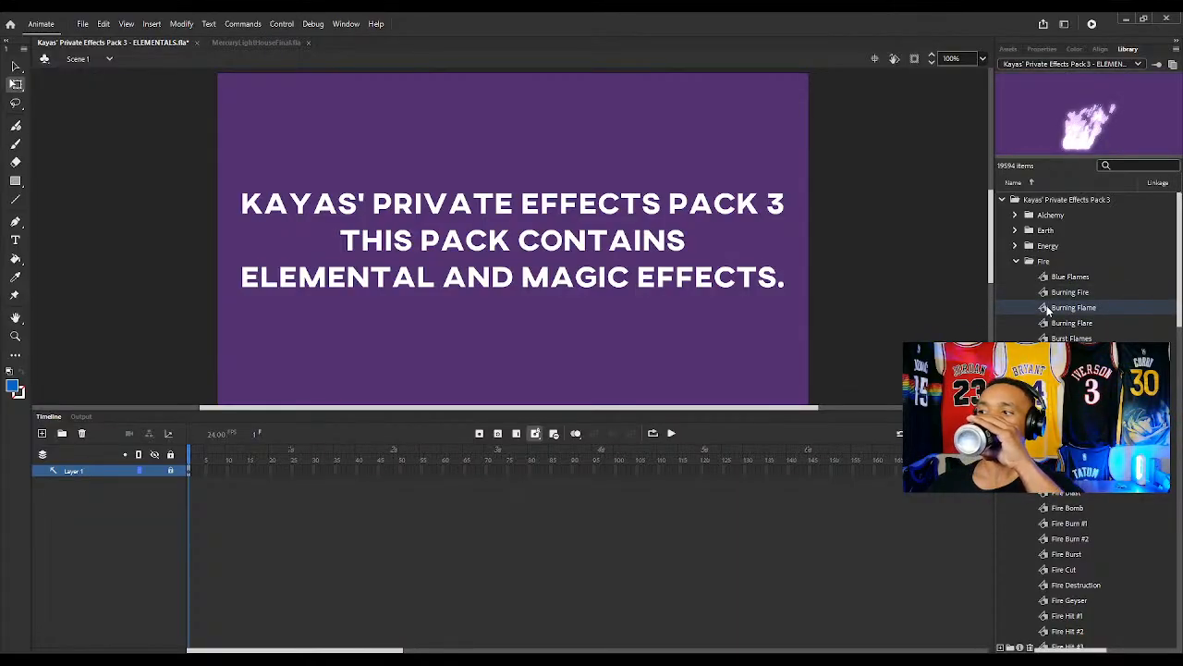
left_click(1046, 325)
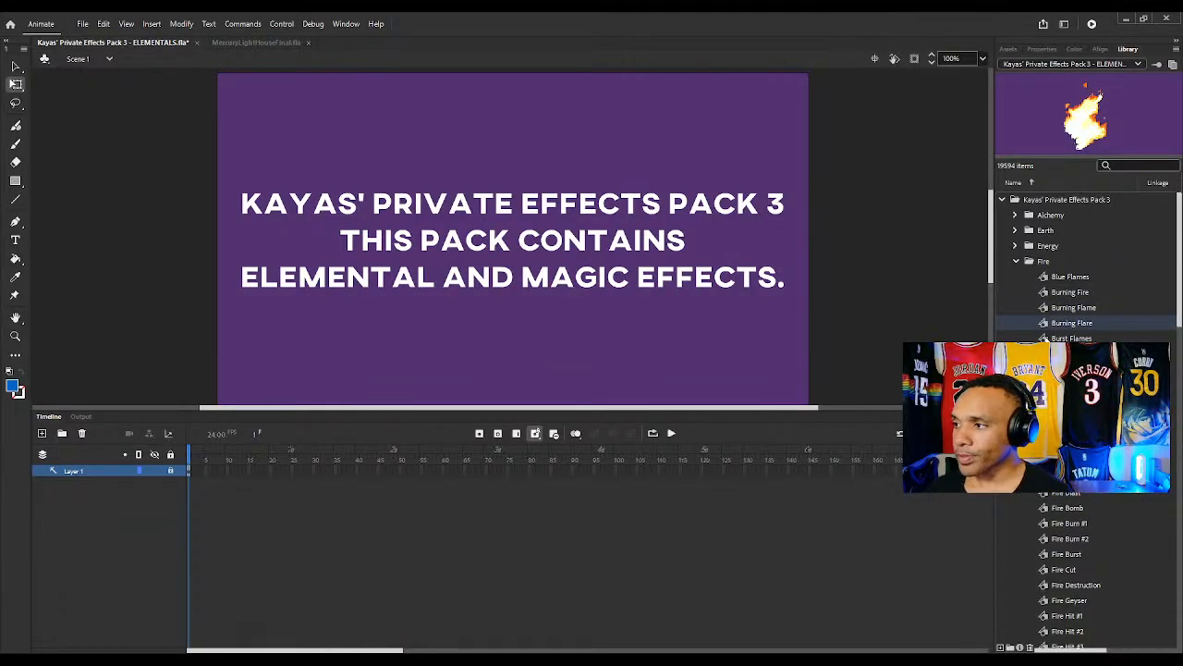
left_click(1048, 340)
left_click(1049, 354)
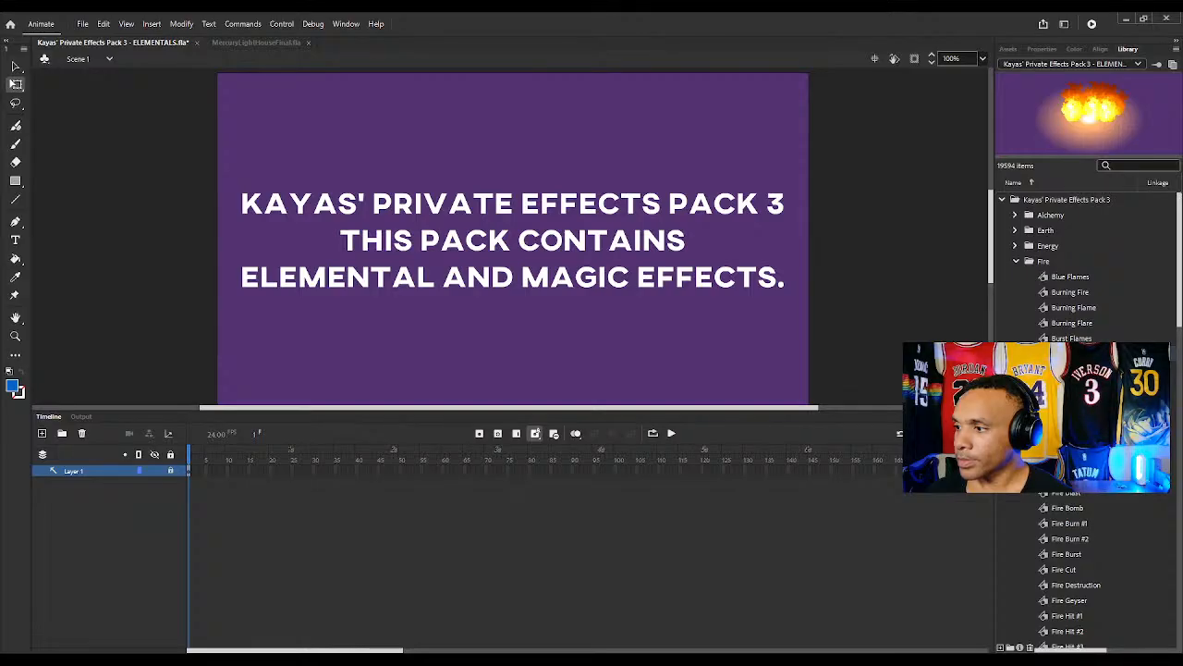
left_click(1047, 368)
left_click(1047, 385)
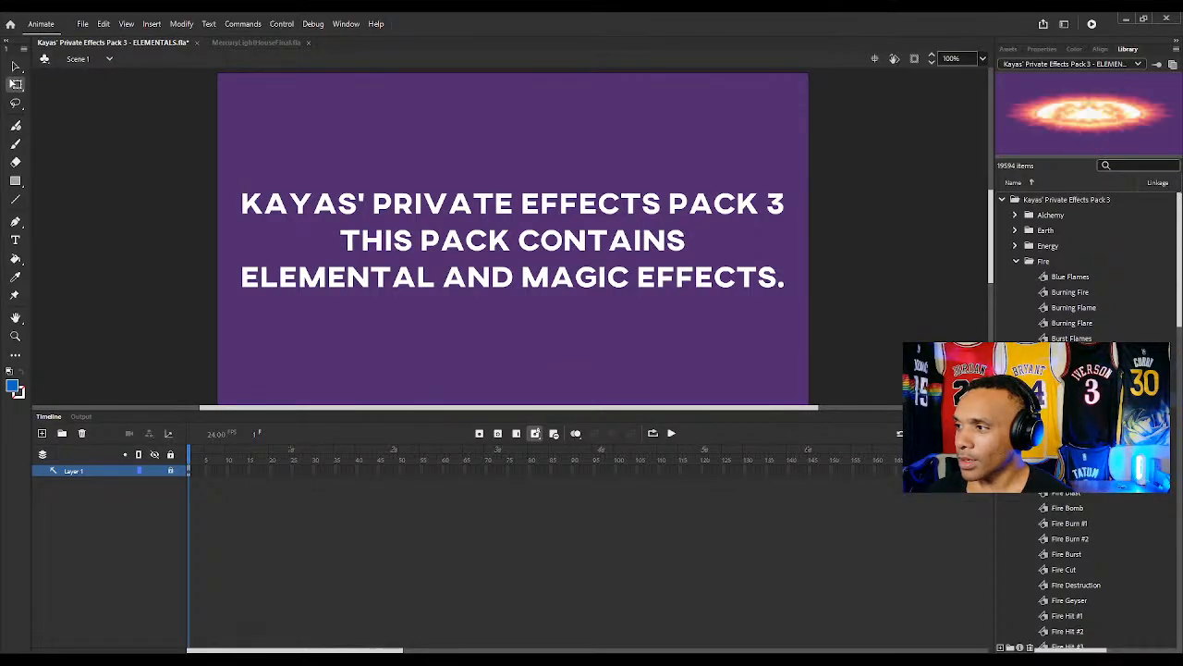
double_click(1045, 384)
left_click_drag(191, 457, 267, 453)
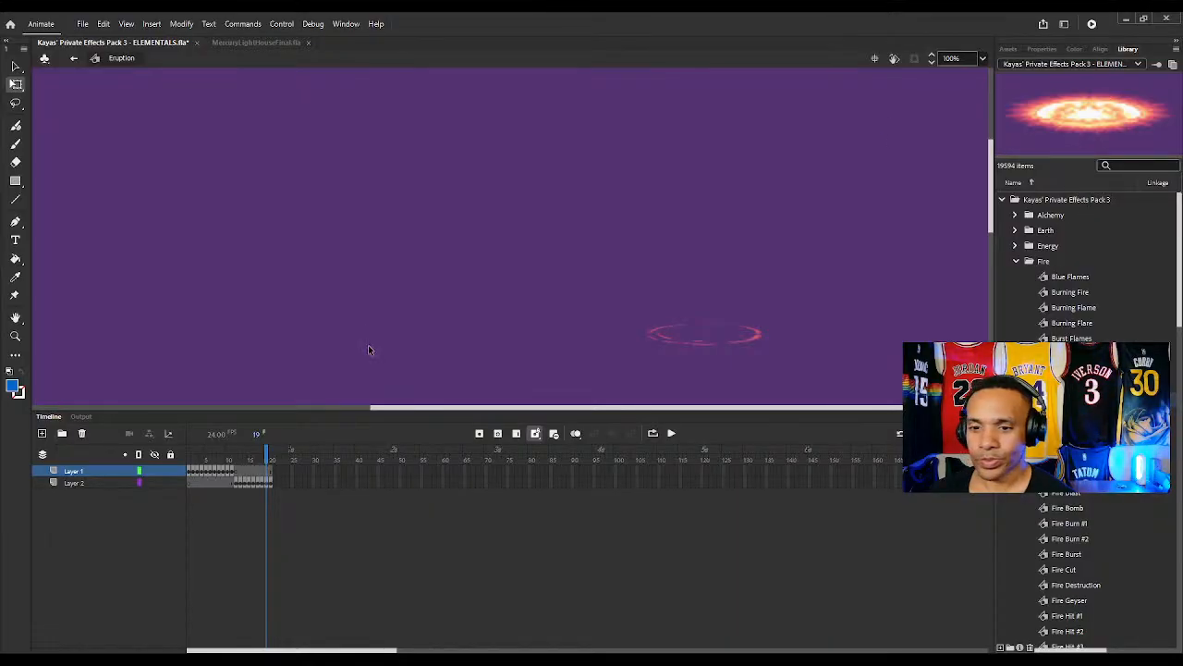
Return to the MercuryLightHouseFinal document and insert a blank keyframe on the Menardi layer at frame 11901
left_click(245, 43)
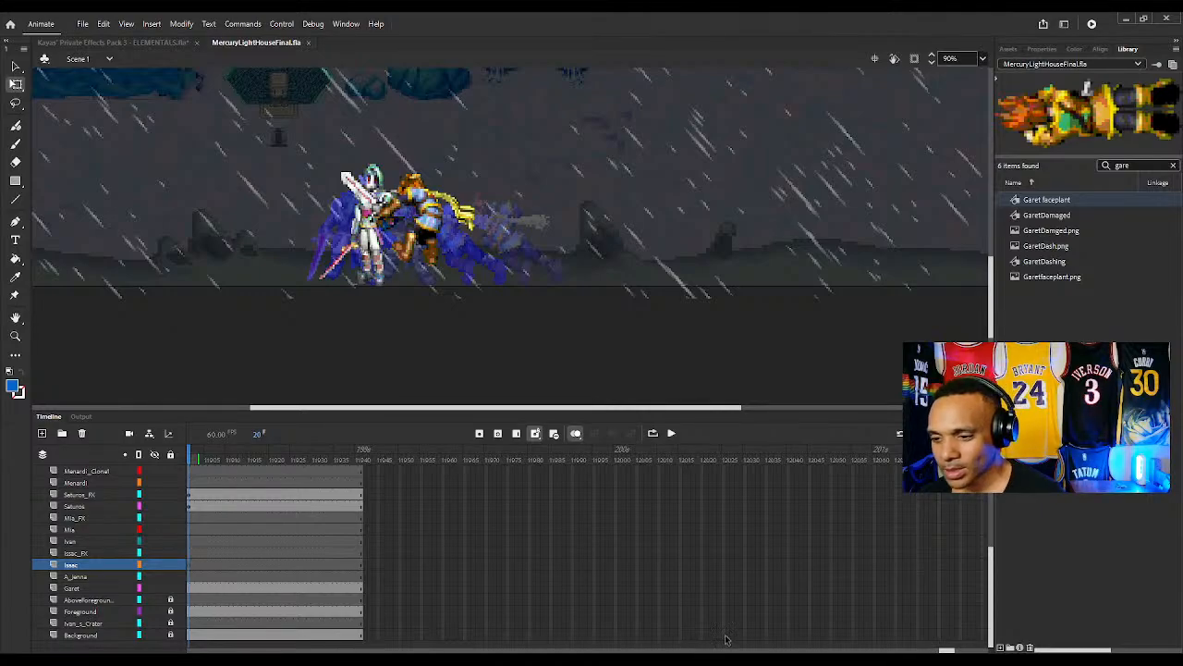
scroll(860, 622, "left", 5)
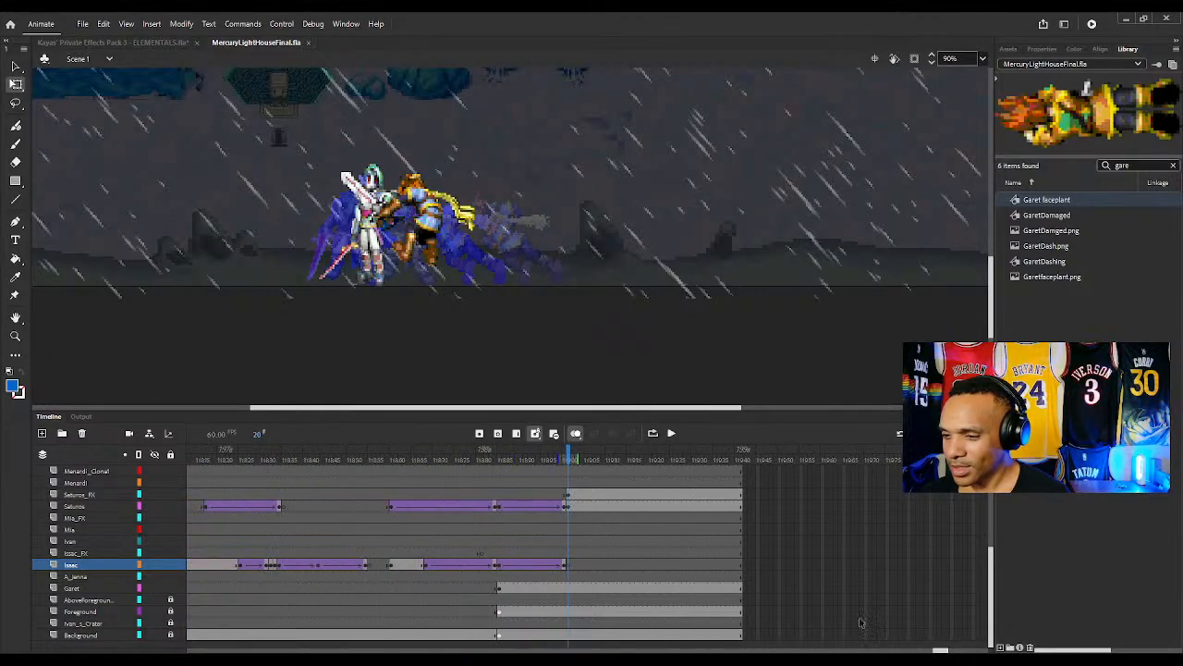
left_click_drag(442, 466, 570, 472)
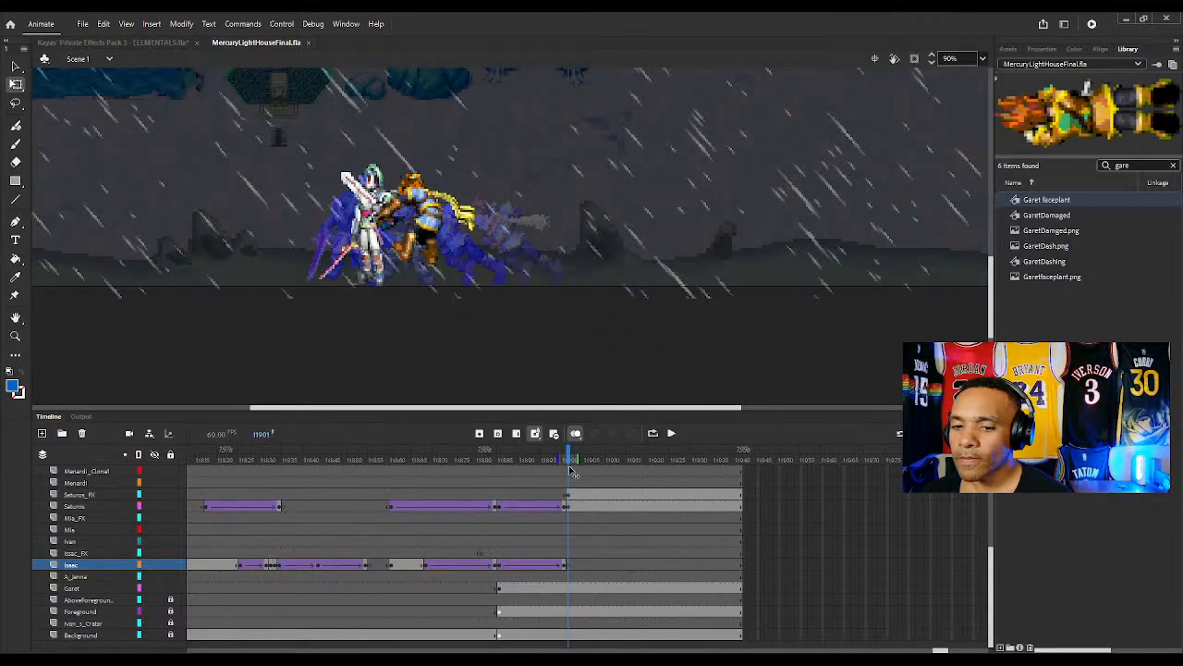
left_click(567, 484)
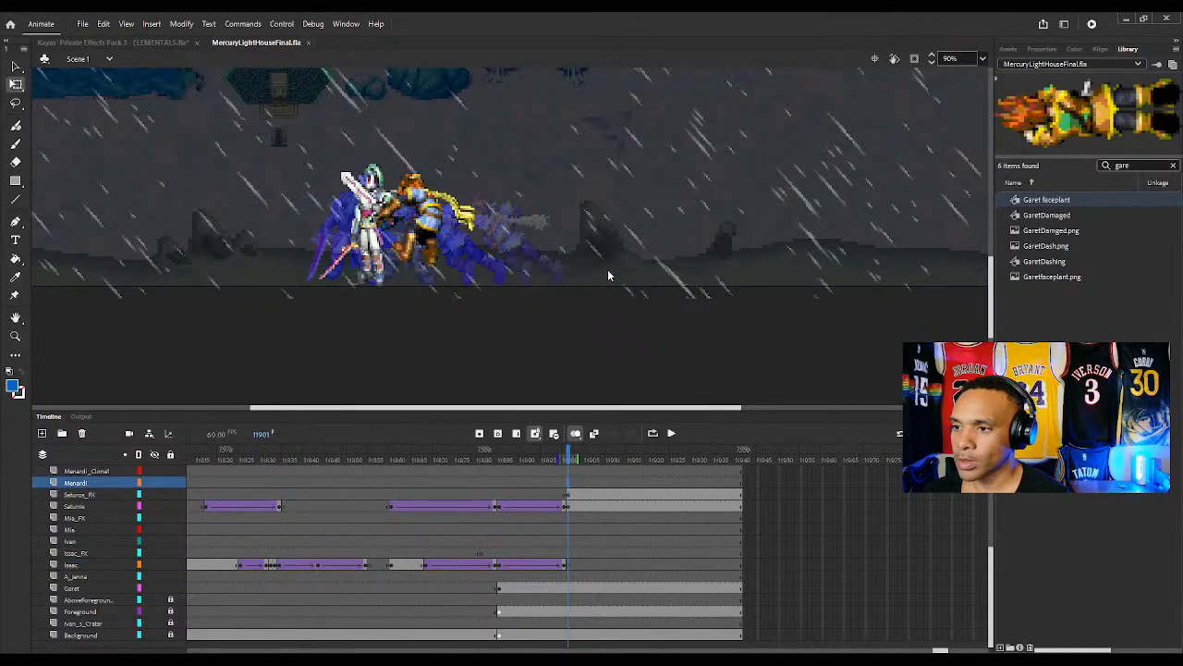
key("F7")
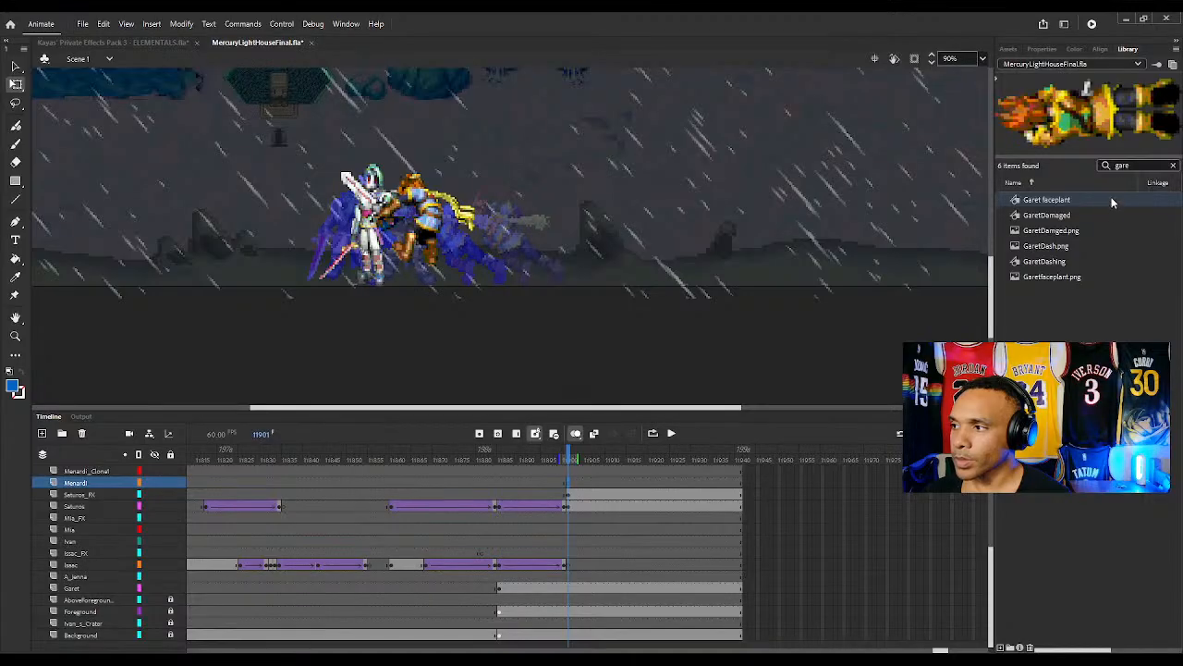
Find the Eruption effect in the library with "eru" and place it on the ground beneath Isaac at frame 11901
left_click(1174, 164)
left_click(1076, 320)
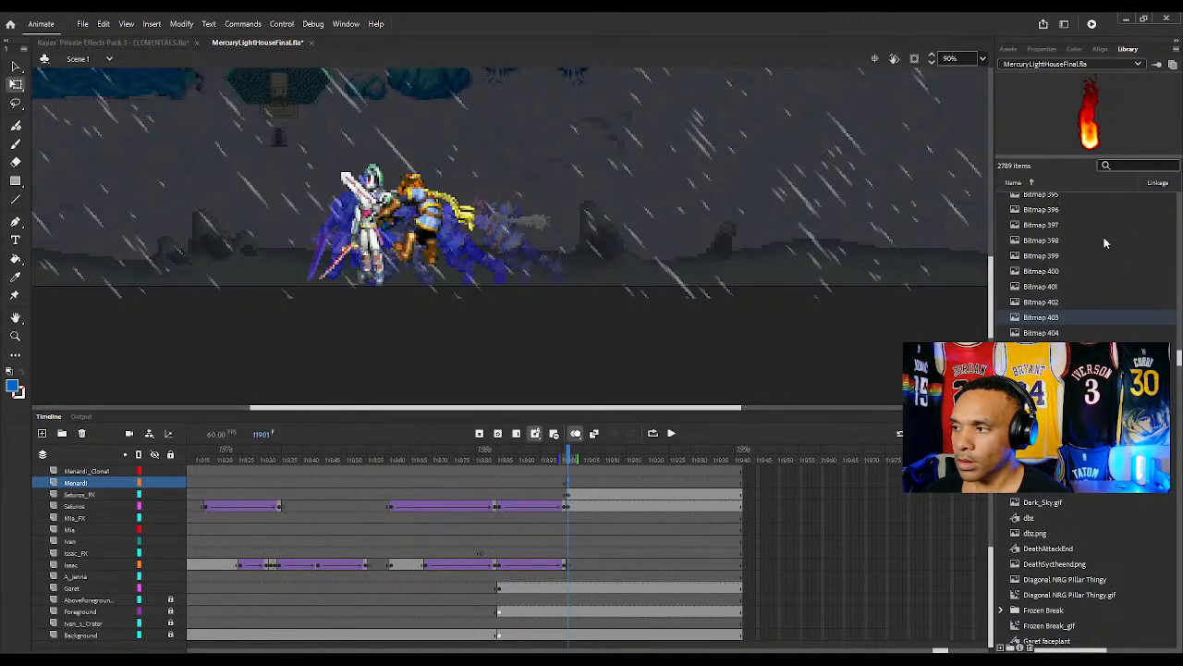
left_click(1136, 167)
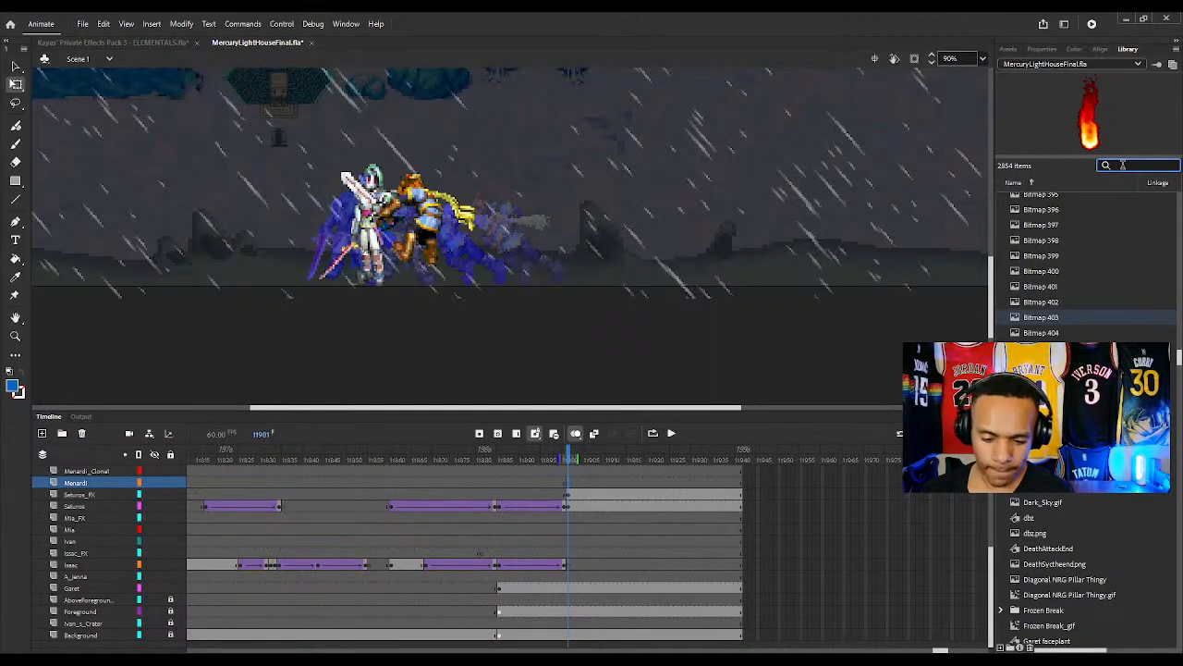
type("eru")
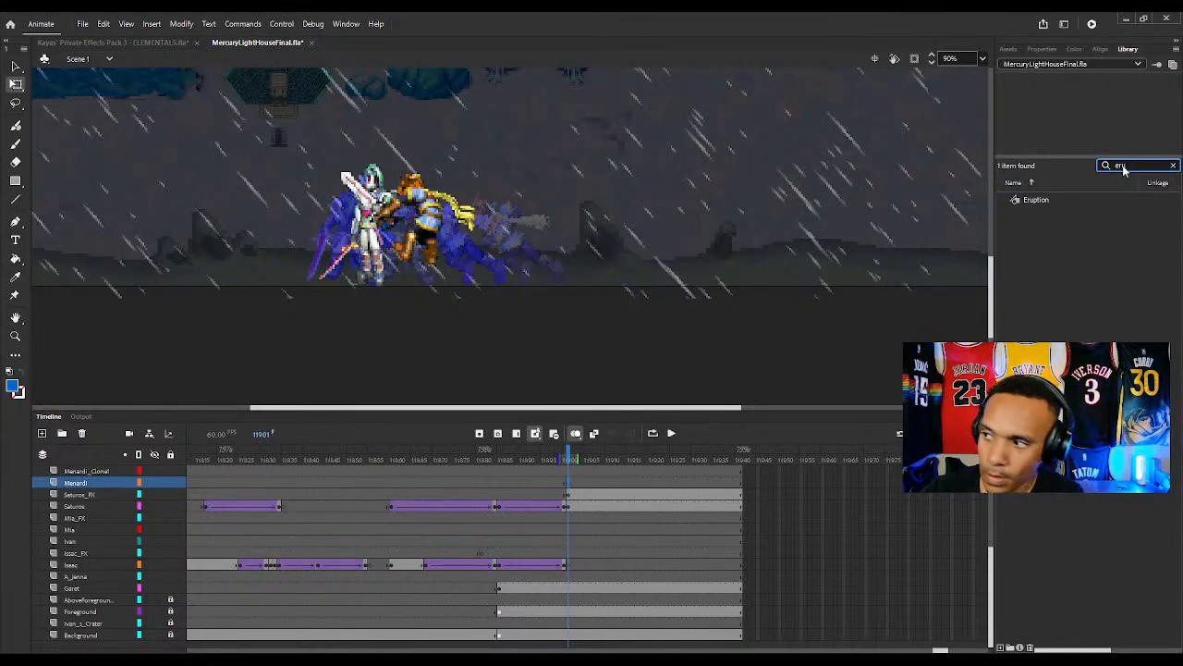
left_click(1051, 201)
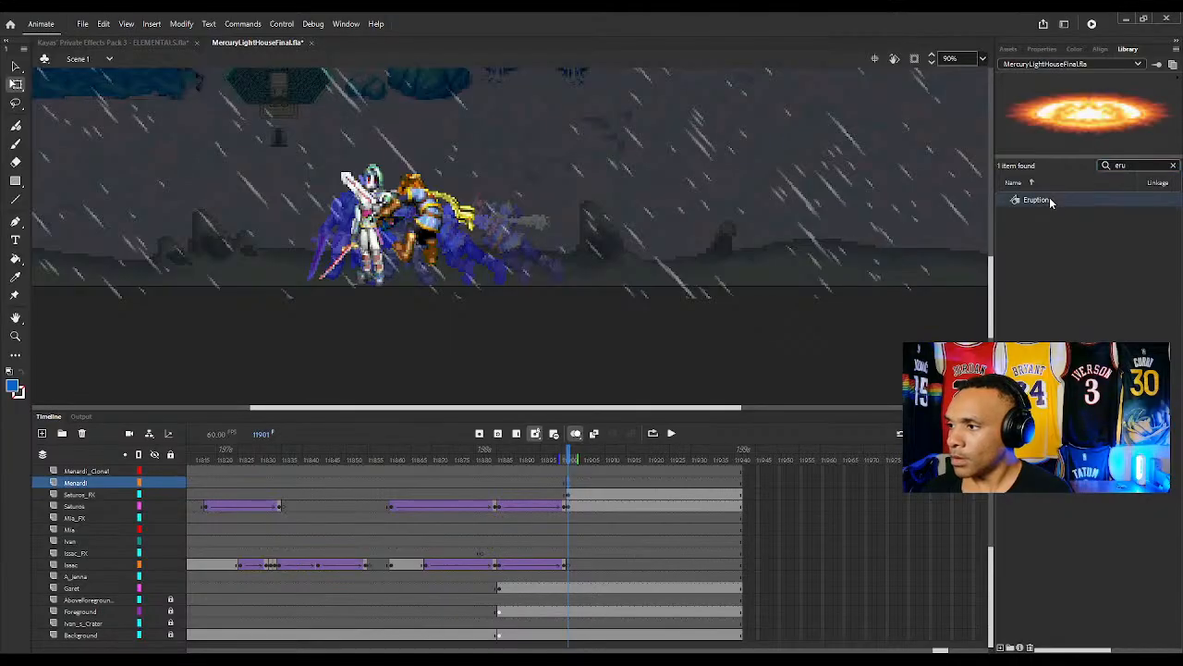
left_click_drag(1045, 203, 446, 276)
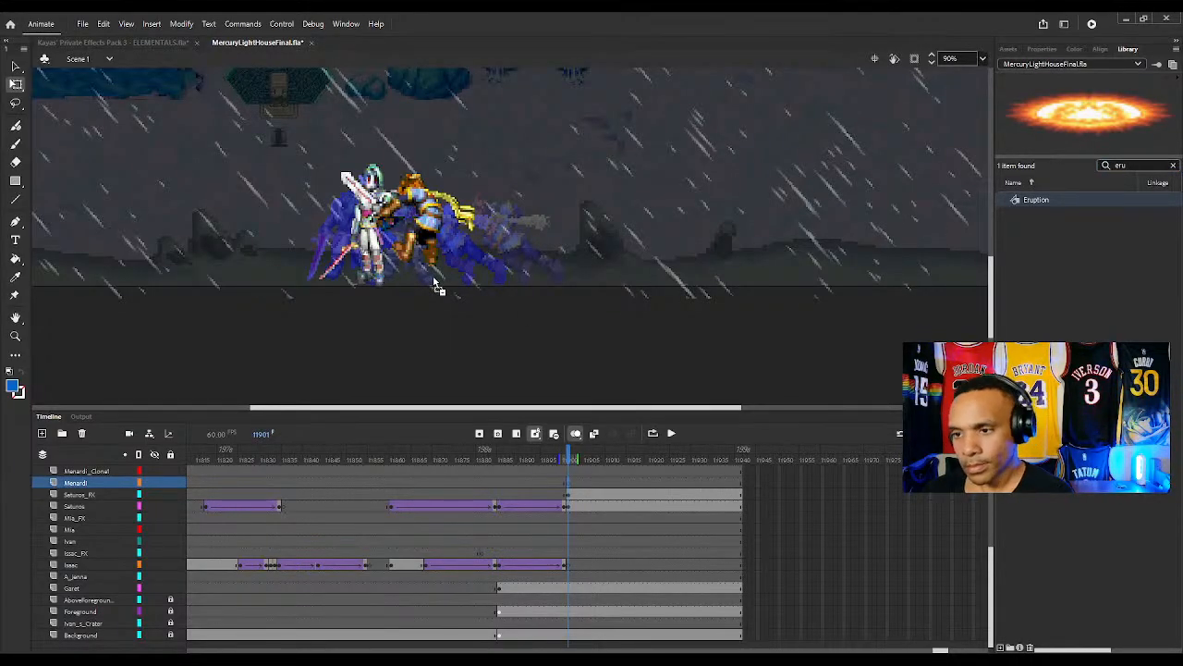
left_click_drag(438, 288, 434, 286)
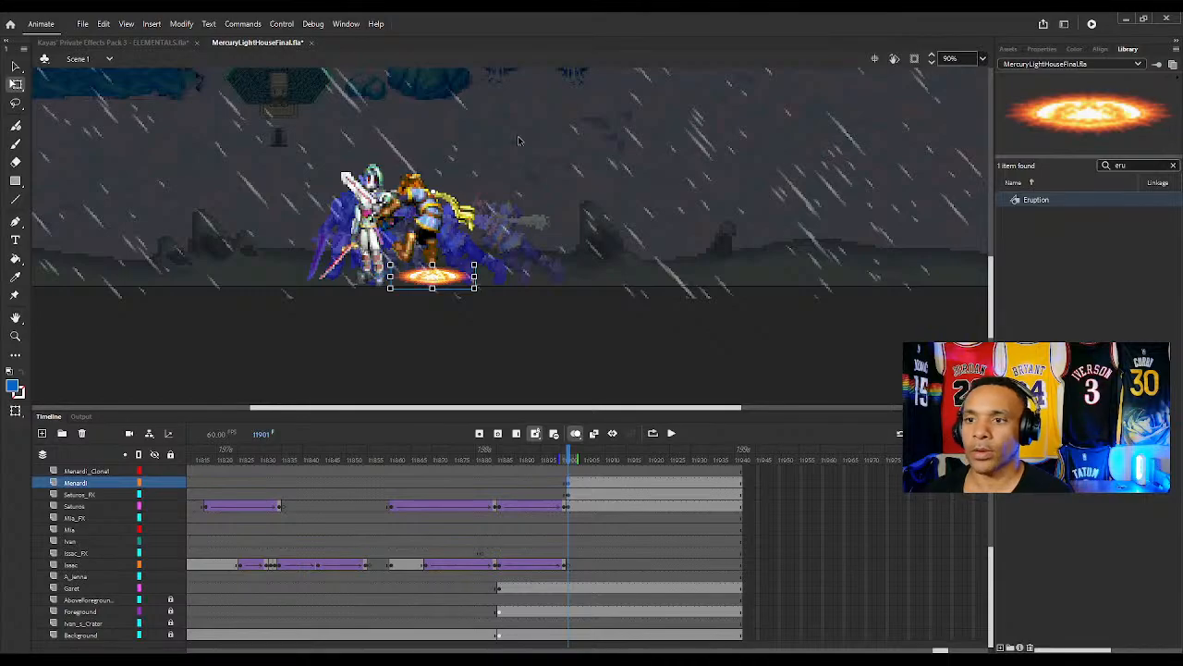
End the Eruption effect on the Menardi layer at frame 11921
left_click(1042, 49)
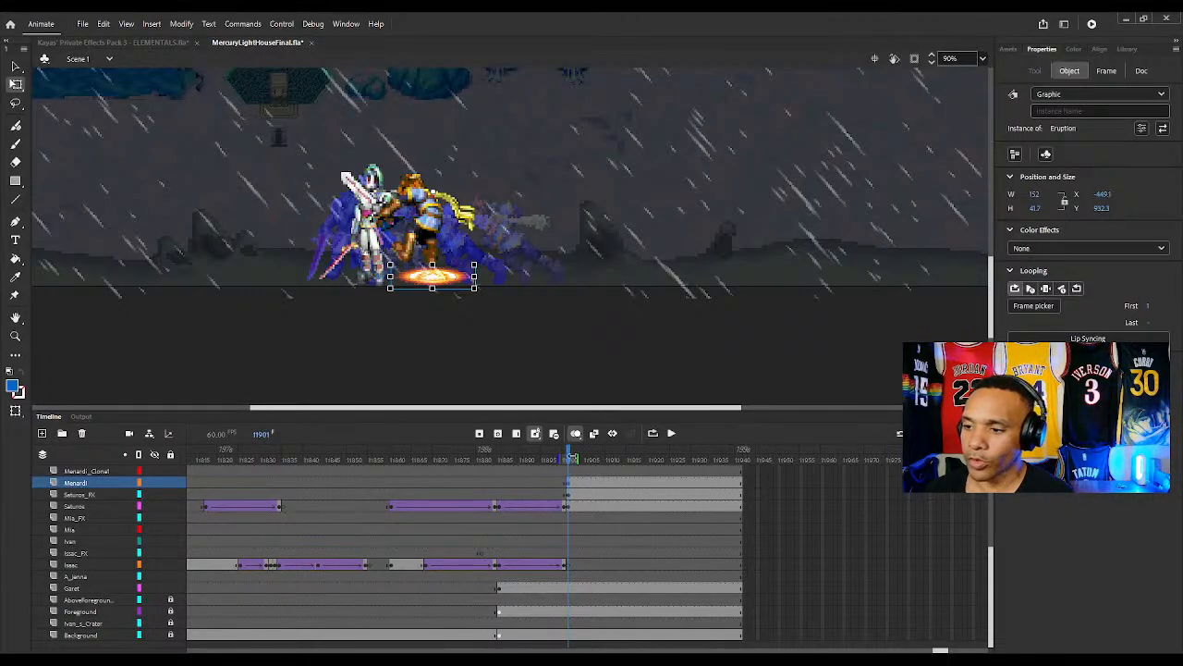
left_click_drag(570, 459, 655, 461)
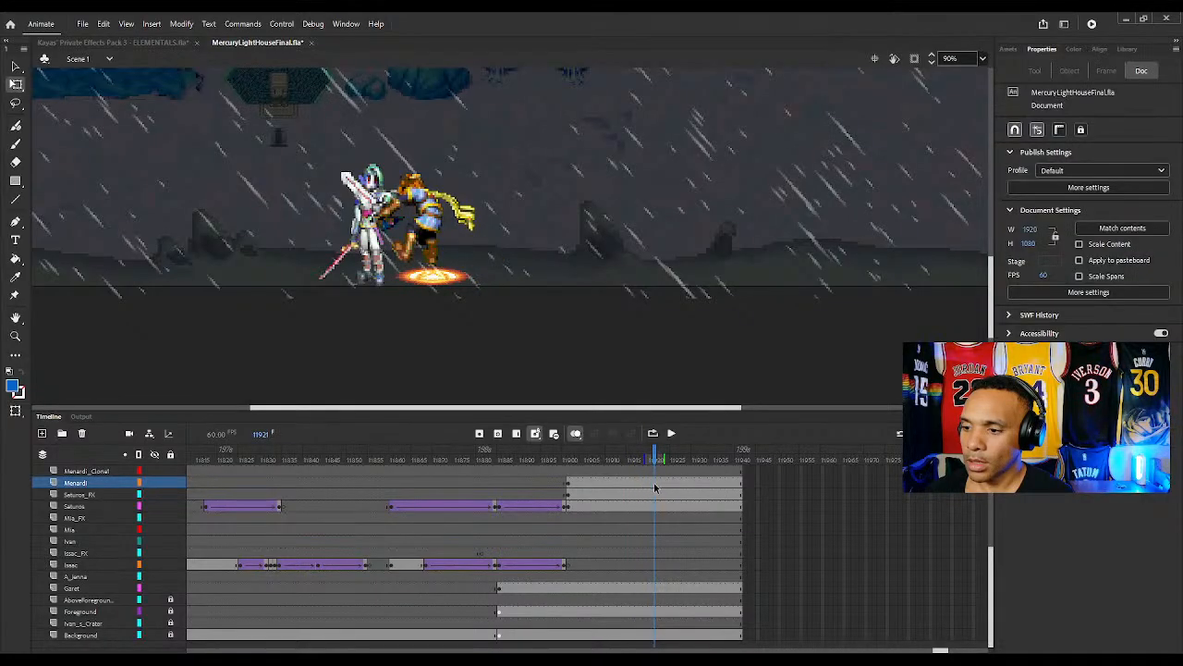
left_click(654, 486)
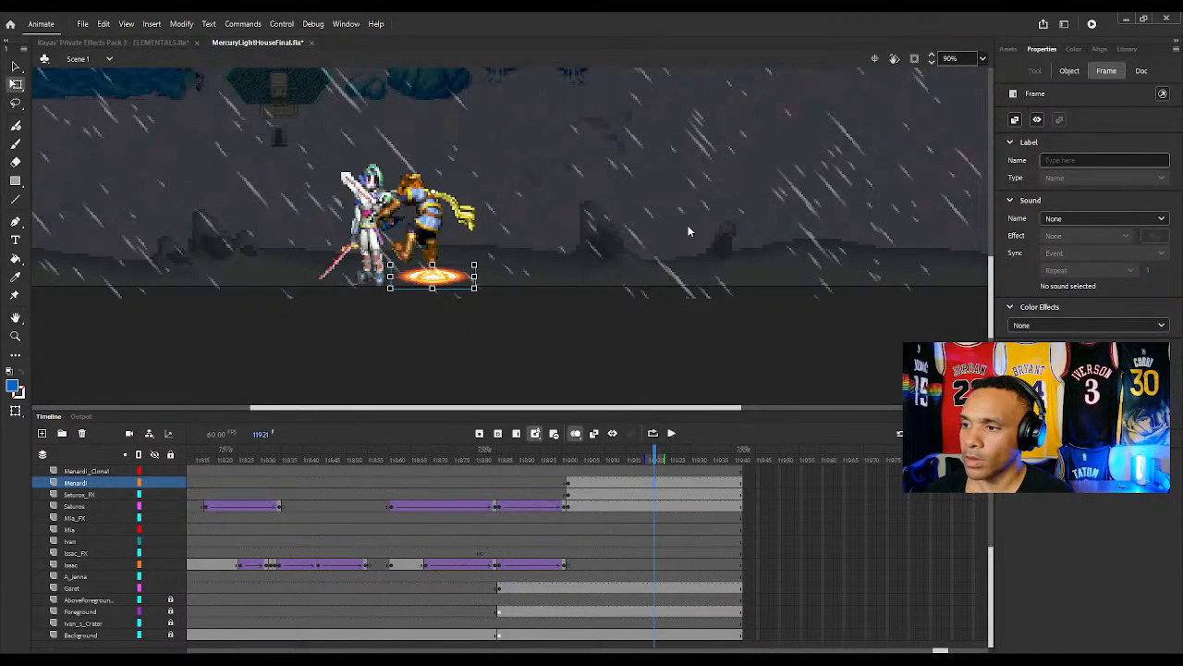
key("Delete")
Widen the Eruption effect at frame 11901 evenly about its centre to about 271 px, undoing any stray stretching or skewing
left_click(568, 485)
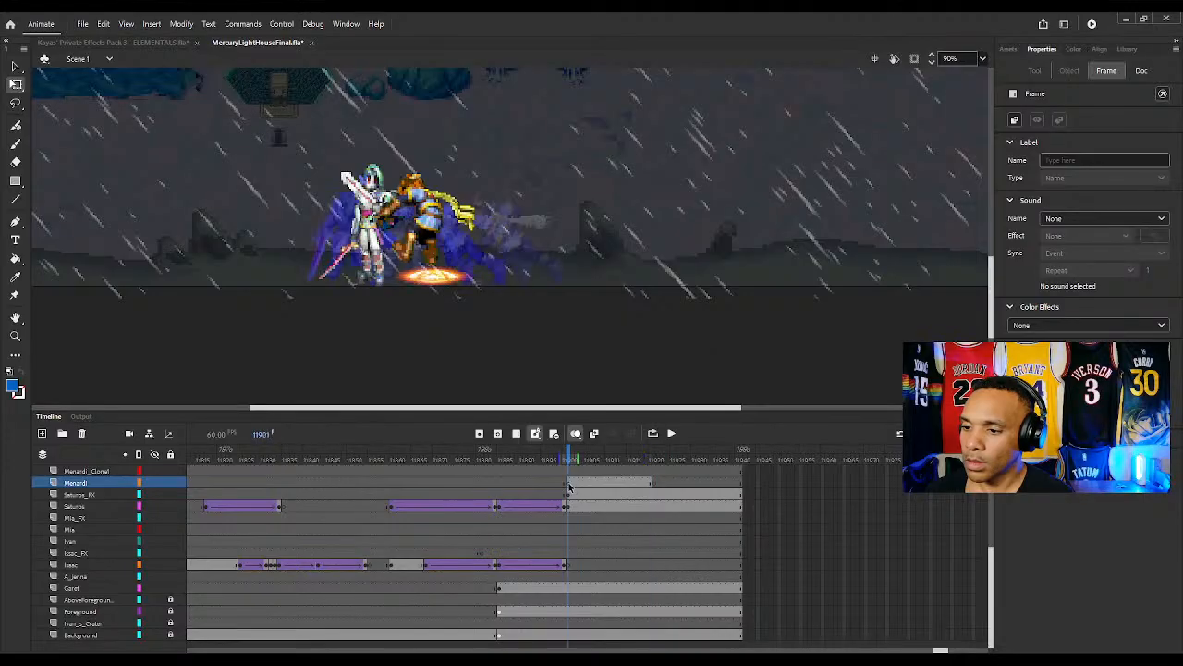
left_click_drag(476, 277, 507, 277)
left_click_drag(431, 266, 430, 214)
key("ctrl+z")
key("ctrl+z")
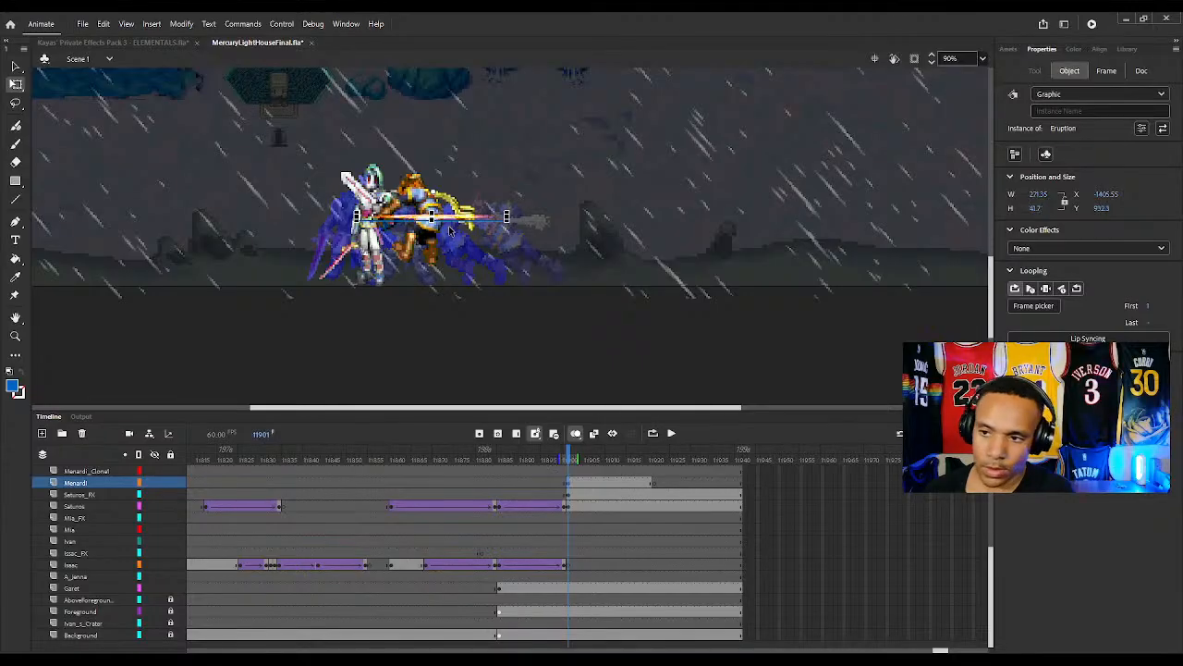
left_click_drag(480, 283, 584, 284)
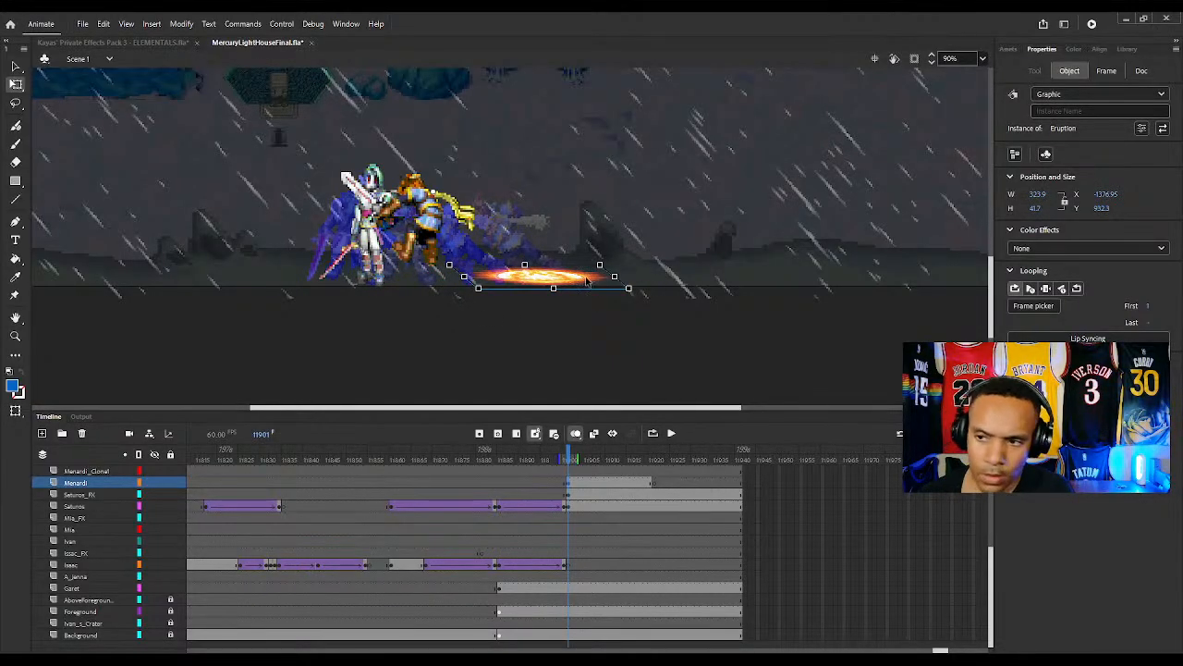
key("ctrl+z")
key("alt+period")
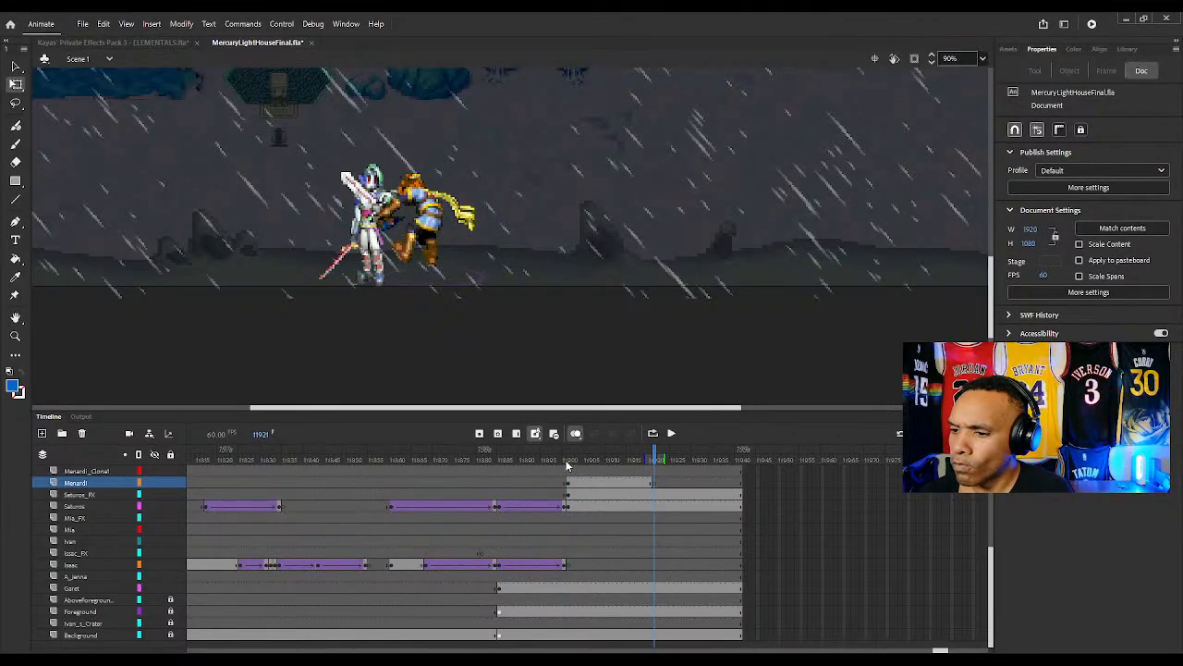
Enlarge the Eruption effect at frame 11901 to about 228 by 64 px and set it on the ground beneath Isaac
left_click_drag(567, 466, 573, 468)
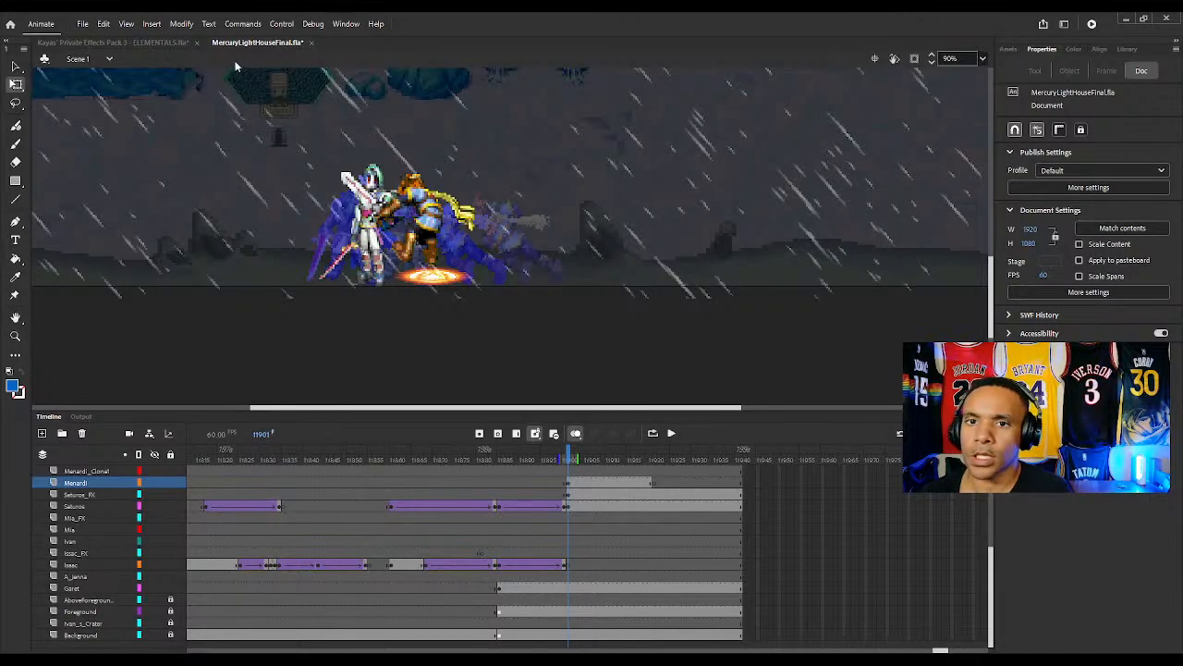
left_click(933, 58)
left_click(932, 57)
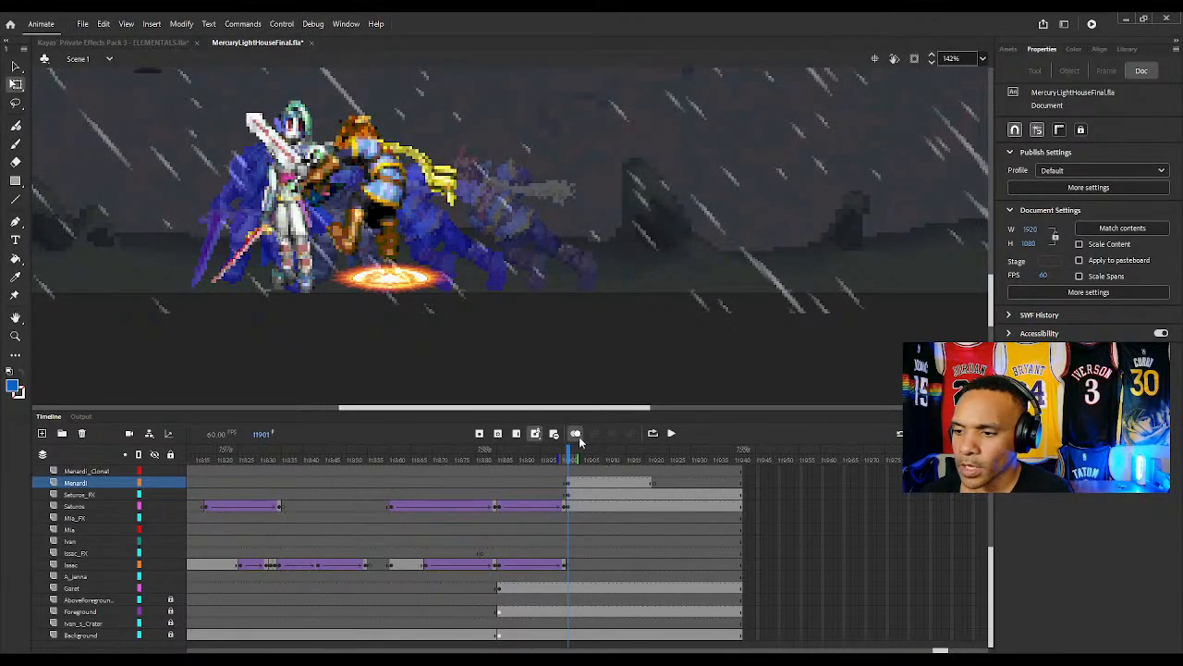
left_click(393, 282)
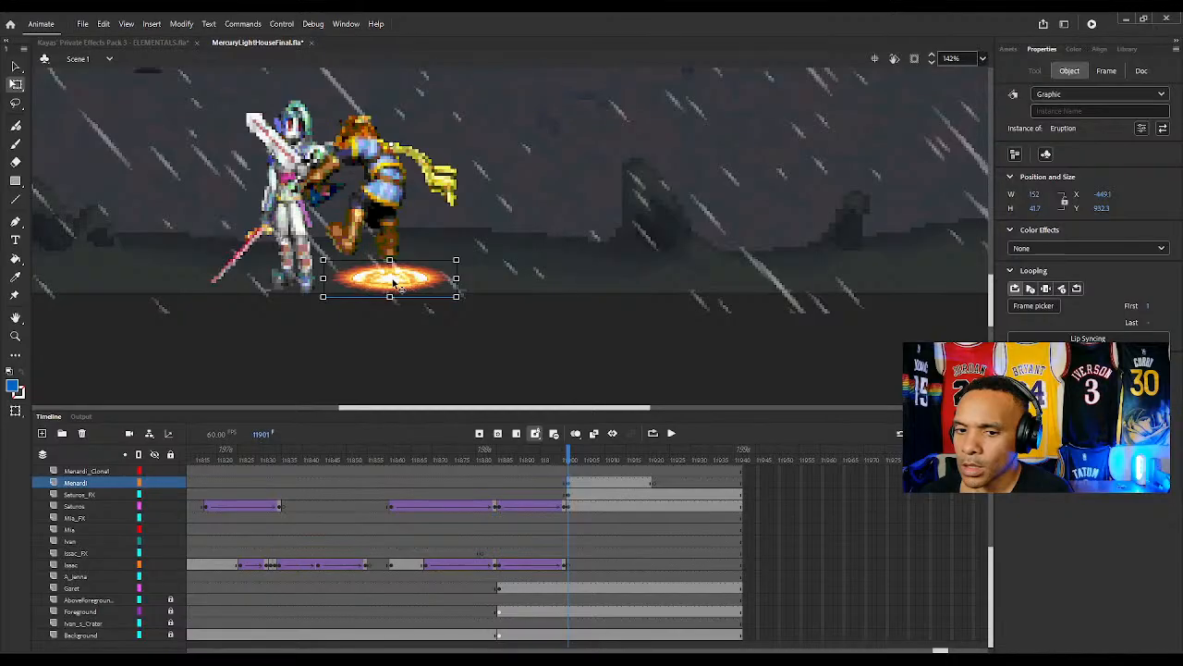
left_click_drag(457, 261, 489, 260)
left_click_drag(392, 305, 418, 288)
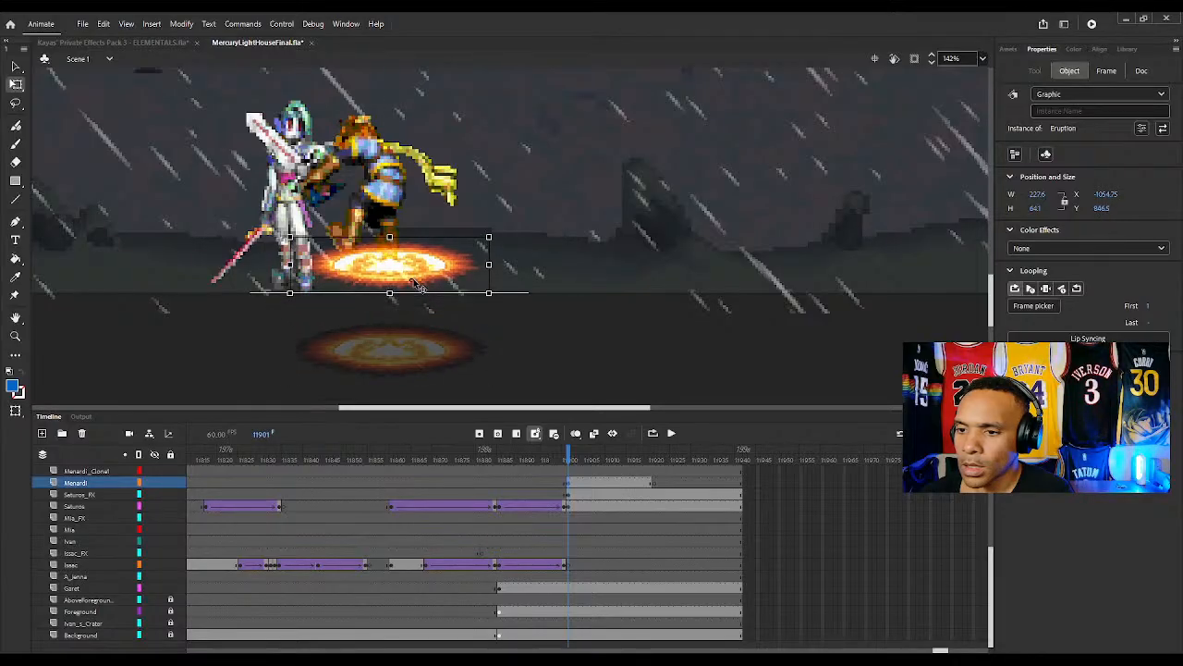
Examine the Eruption's flame column at frame 11907 with the whole stage in view
left_click(931, 61)
left_click(931, 61)
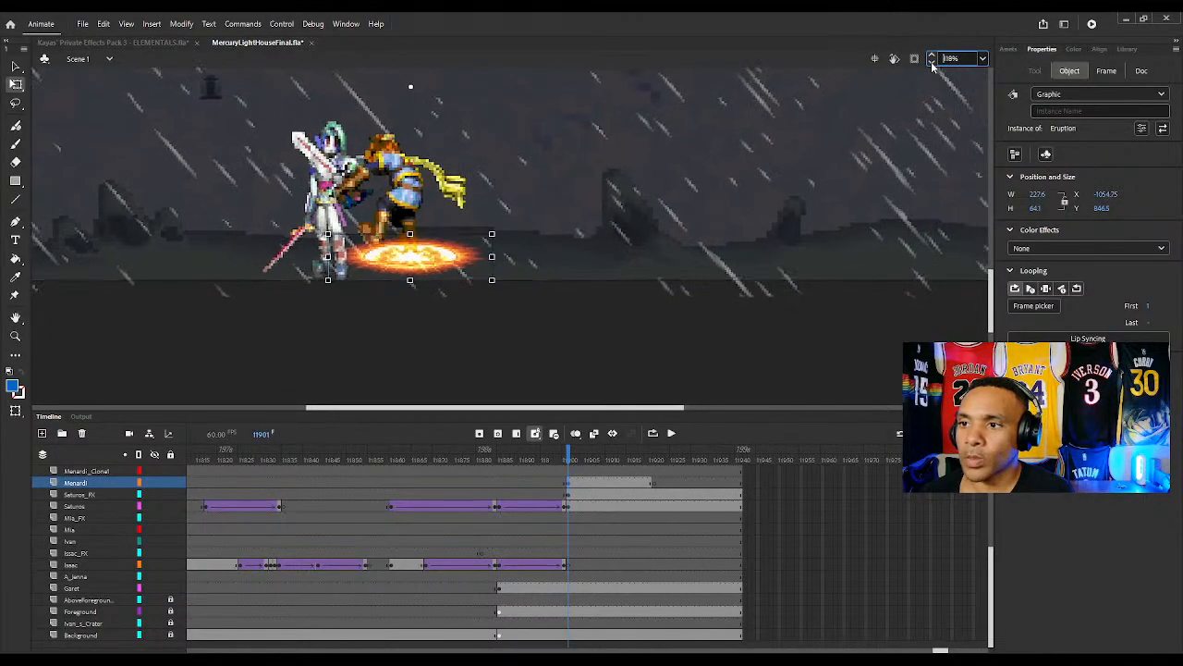
scroll(421, 96, "up", 5)
scroll(421, 96, "down", 5)
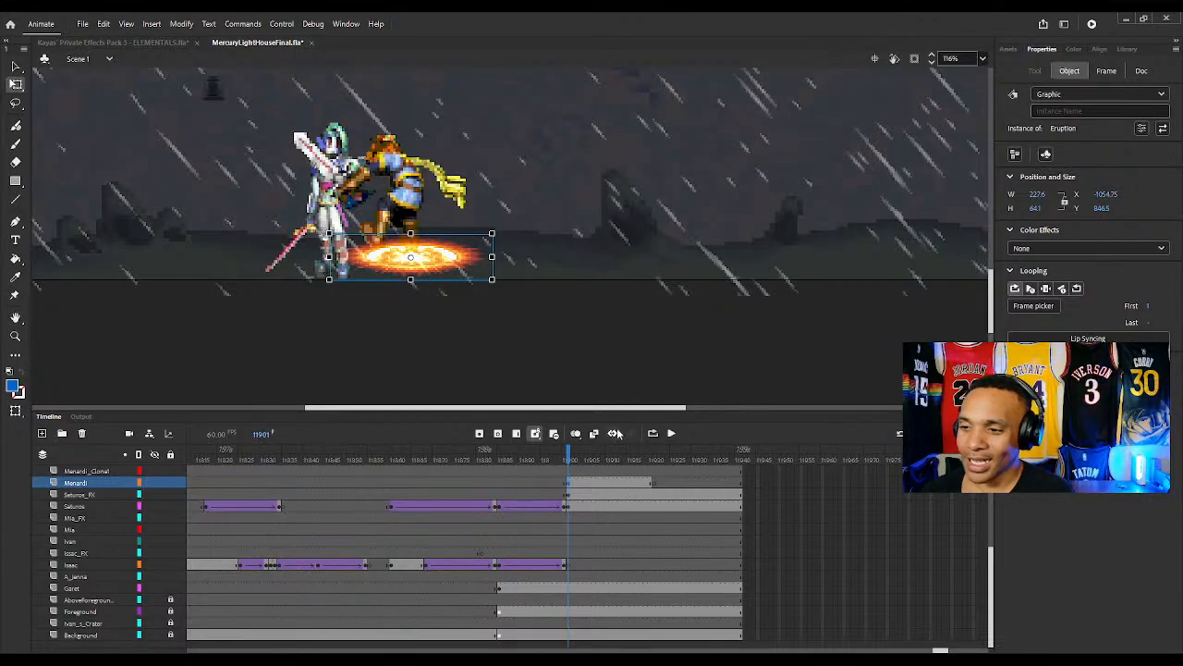
left_click_drag(568, 459, 594, 458)
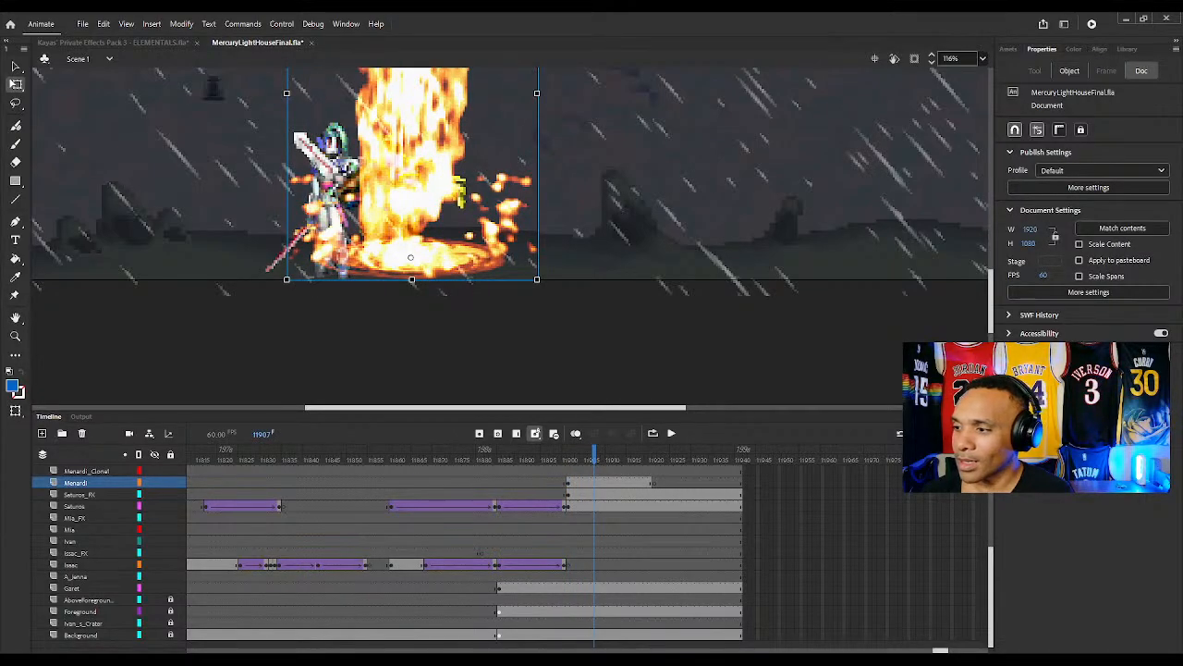
left_click(932, 63)
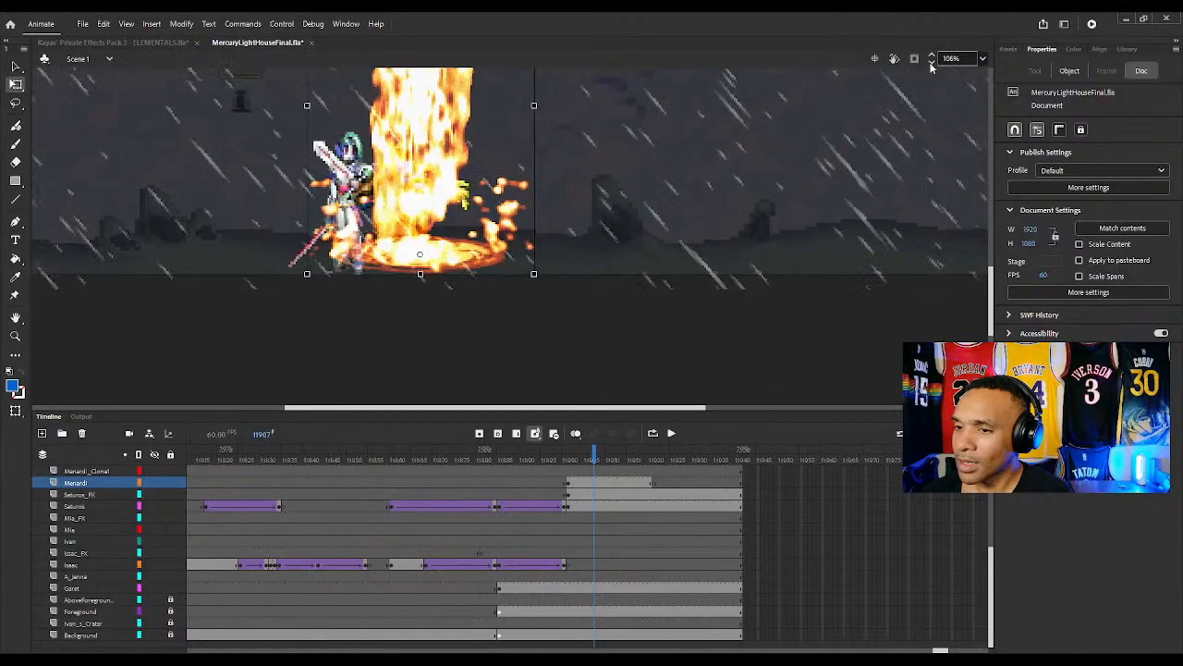
left_click(932, 63)
left_click(932, 63)
left_click(932, 63)
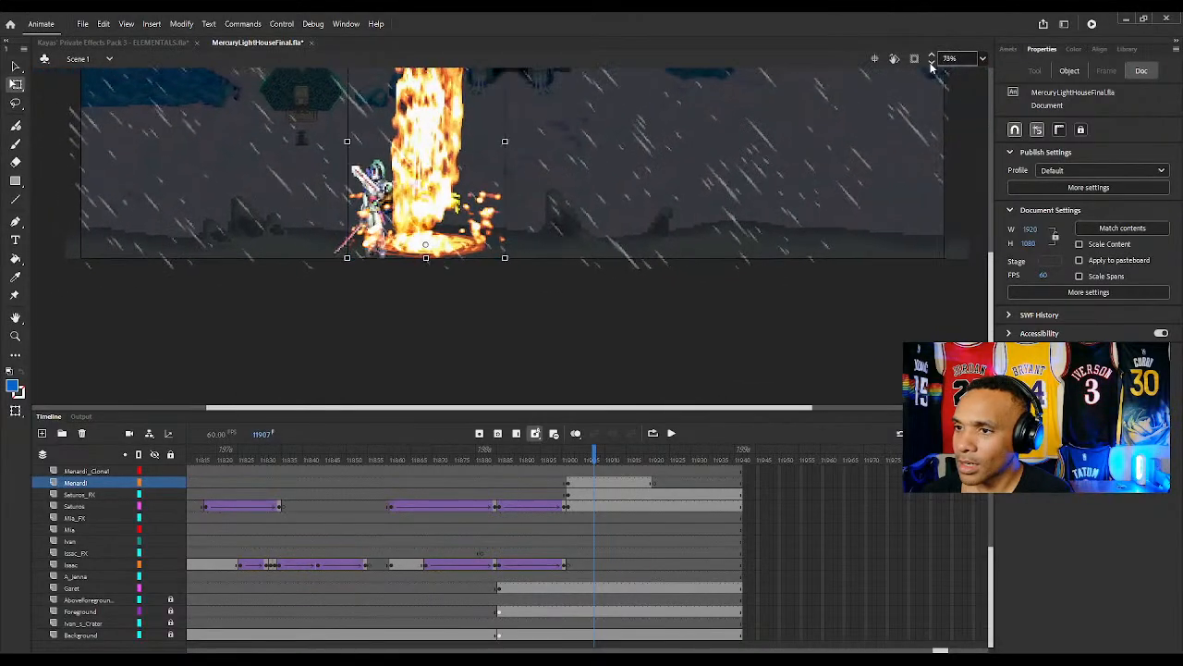
left_click(932, 63)
left_click(932, 63)
left_click(932, 62)
left_click(932, 63)
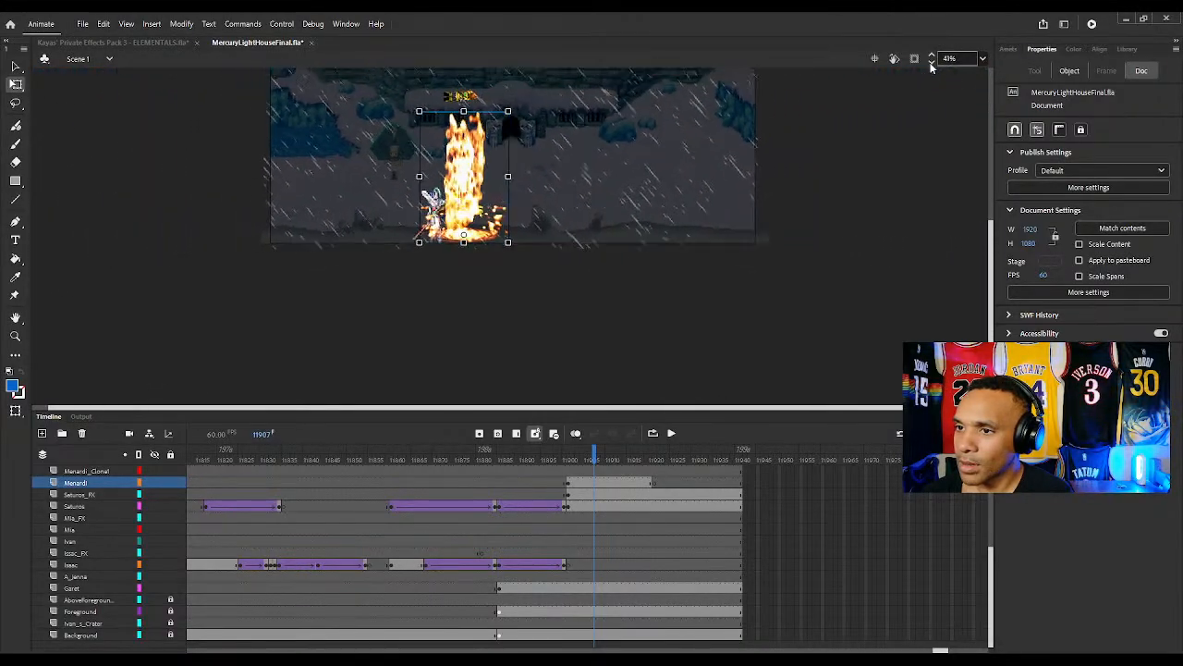
left_click(932, 63)
left_click(932, 63)
left_click(932, 63)
left_click(932, 63)
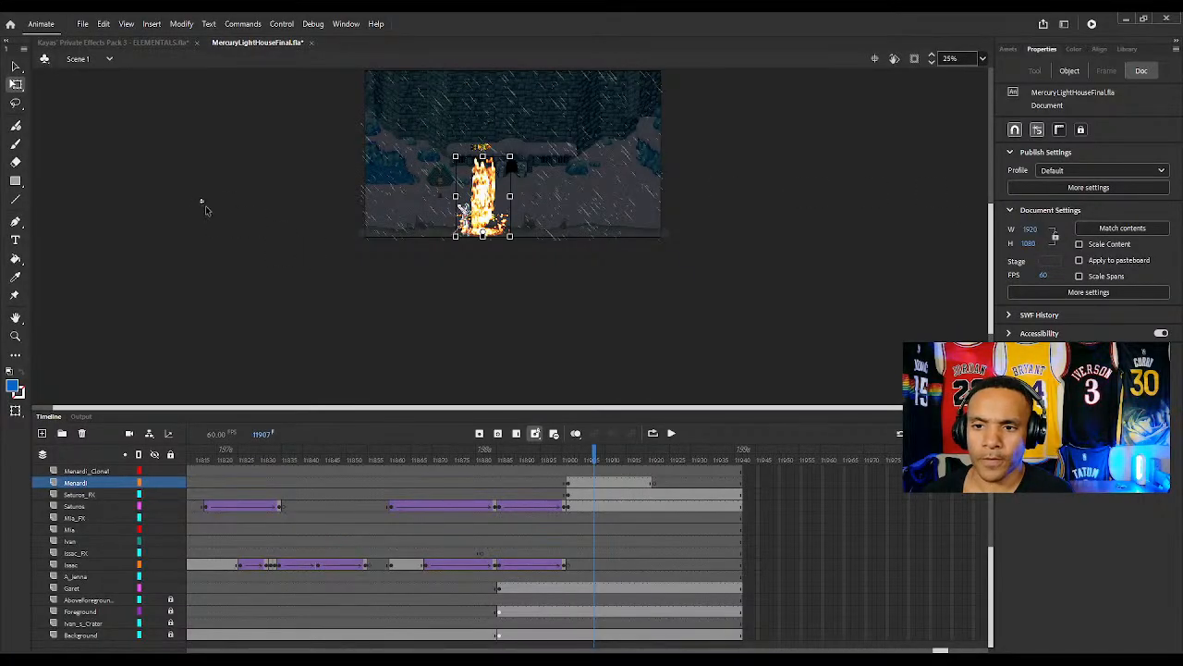
left_click(200, 207)
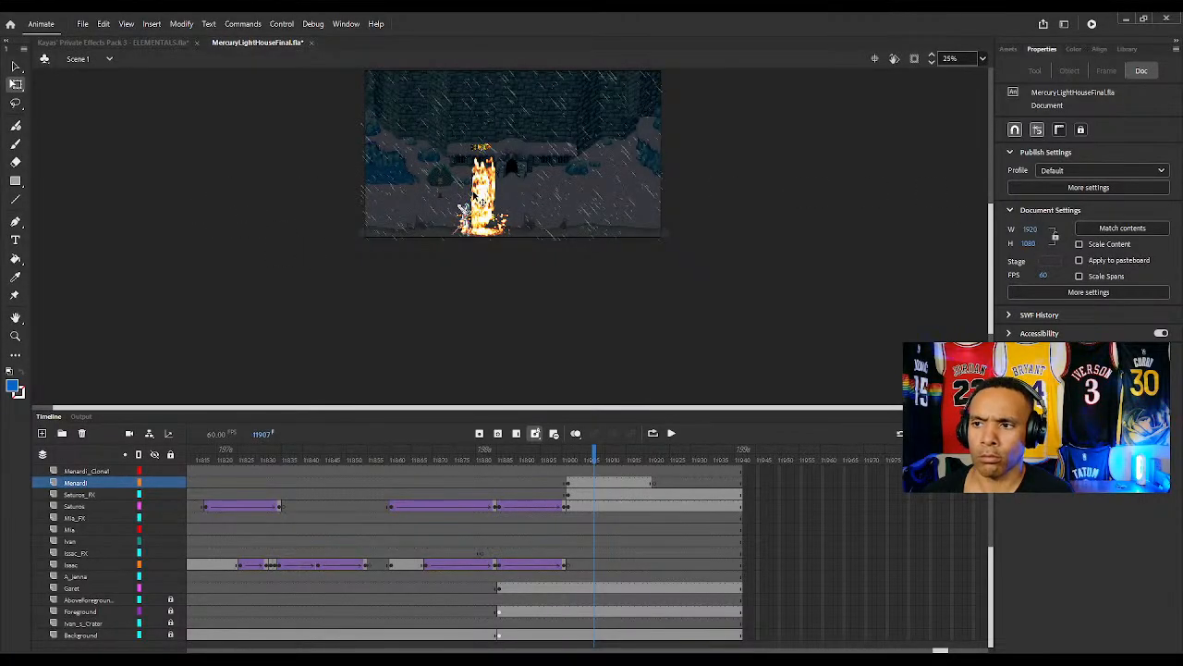
Try enlarging the Eruption effect at frame 11907 to about 832 by 1049 px and shifting it right, and clear that keyframe
left_click(476, 195)
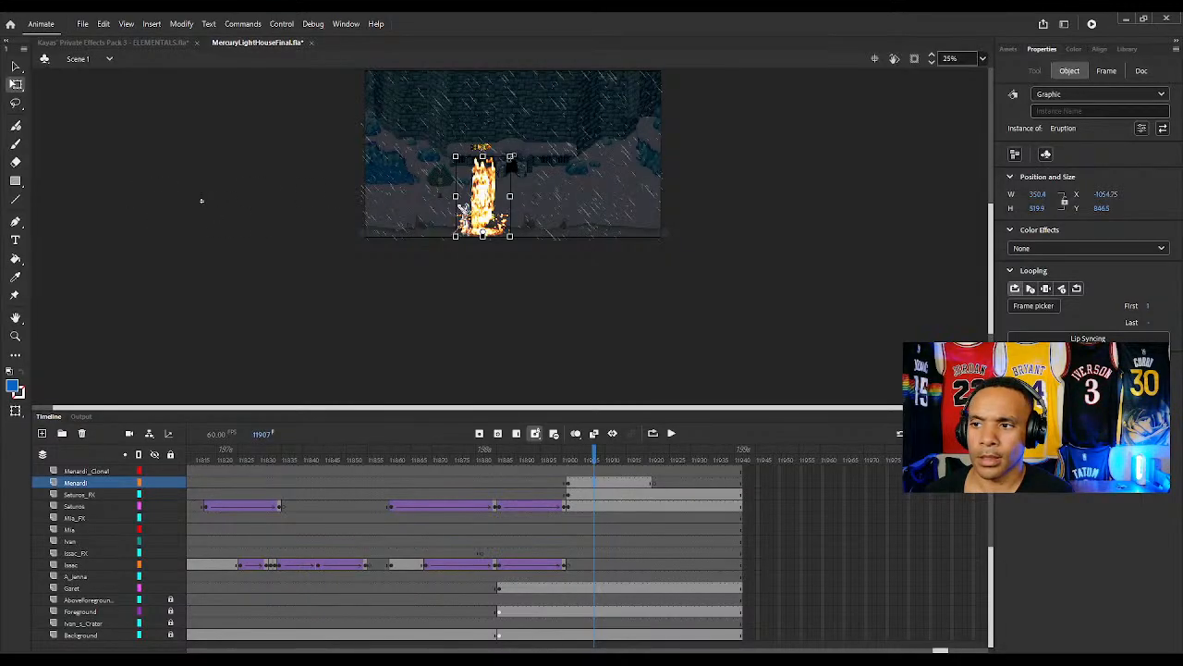
left_click_drag(510, 156, 562, 70)
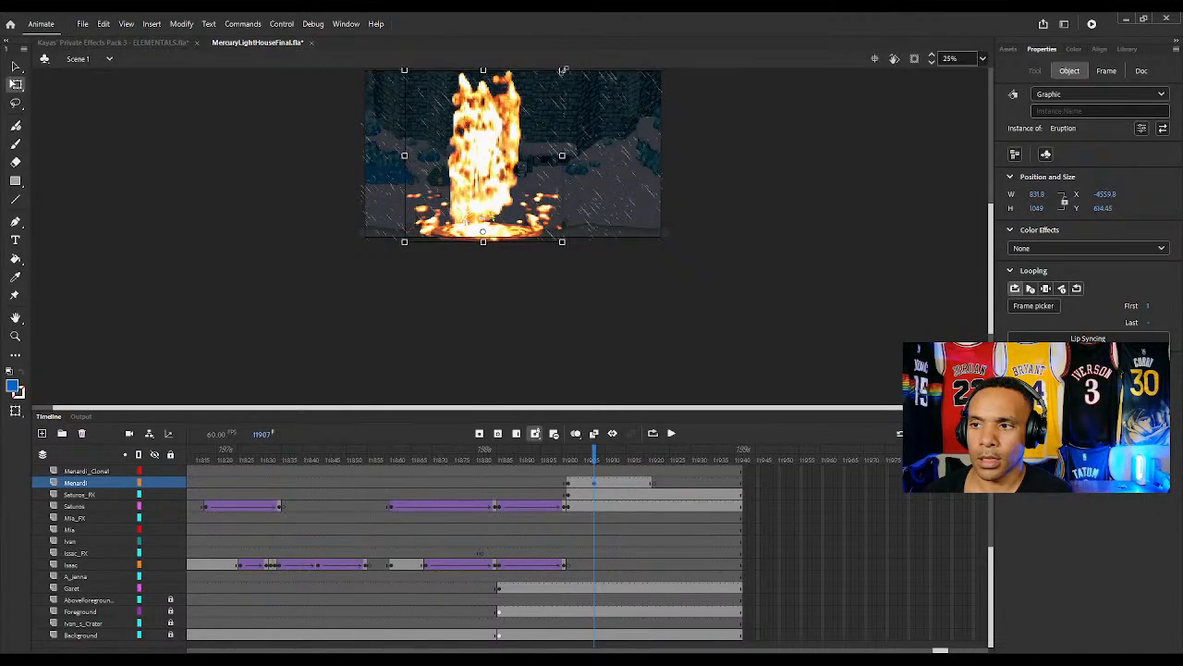
left_click_drag(992, 276, 991, 254)
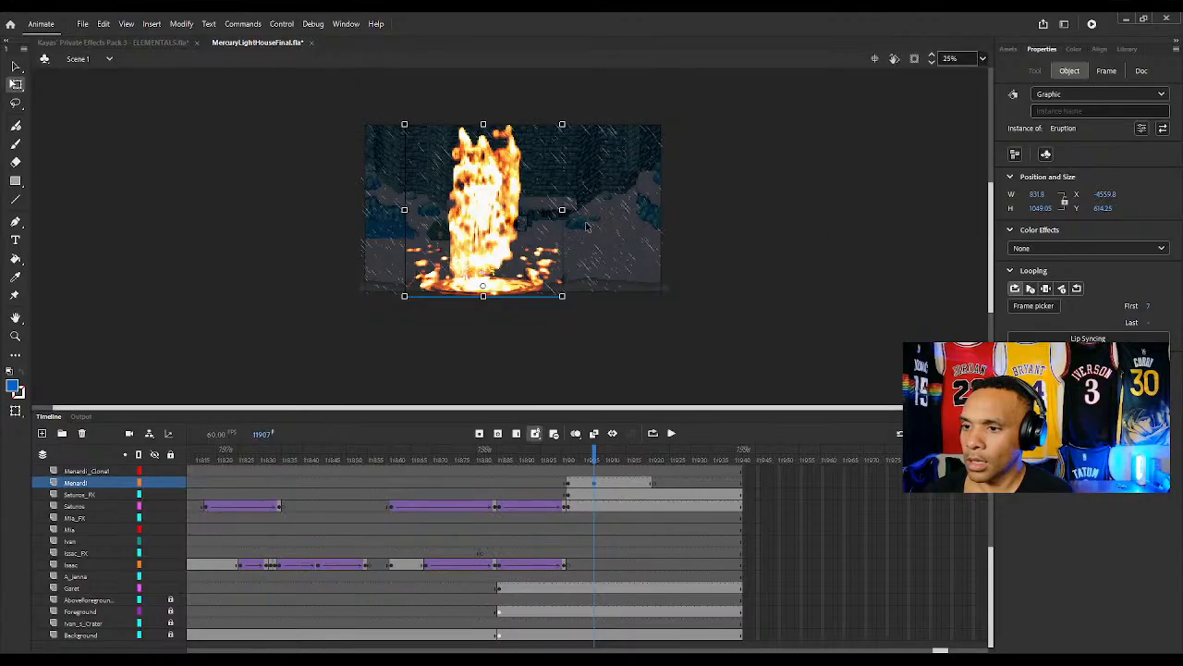
left_click_drag(524, 201, 539, 201)
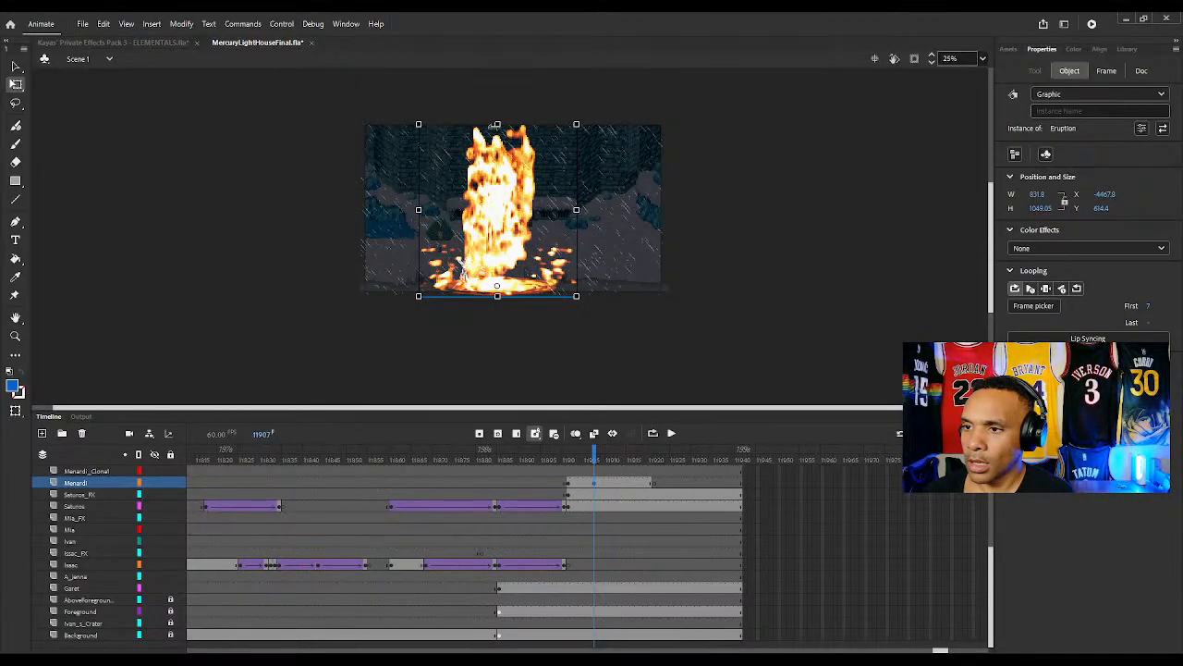
left_click(596, 488)
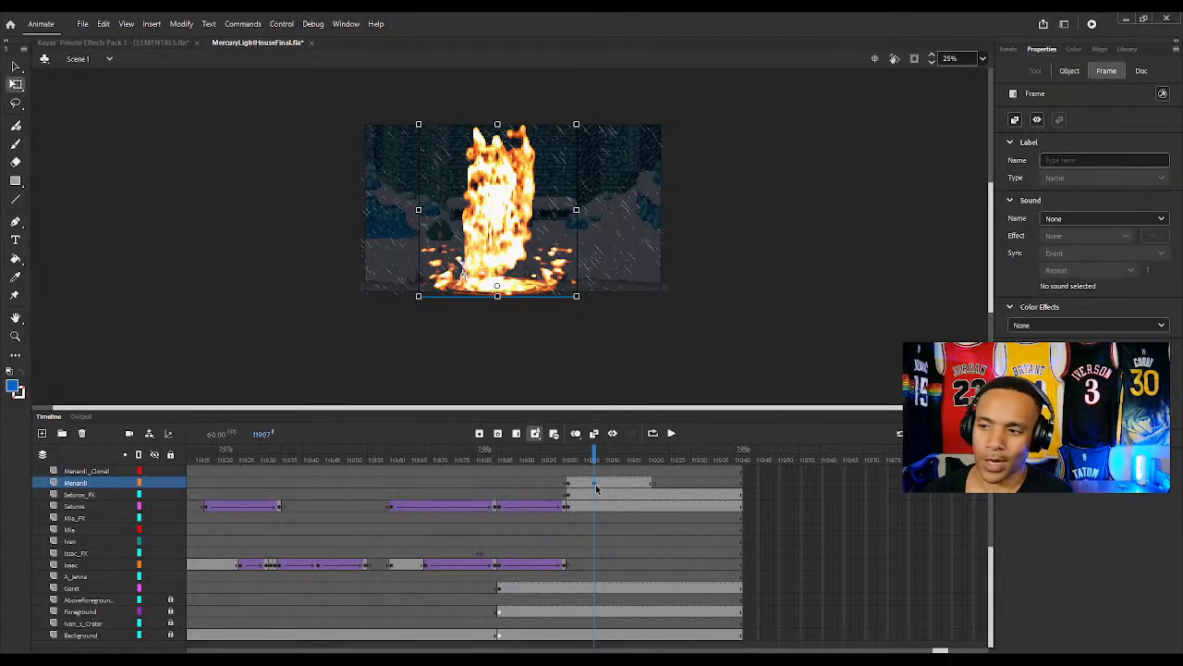
key("shift+F6")
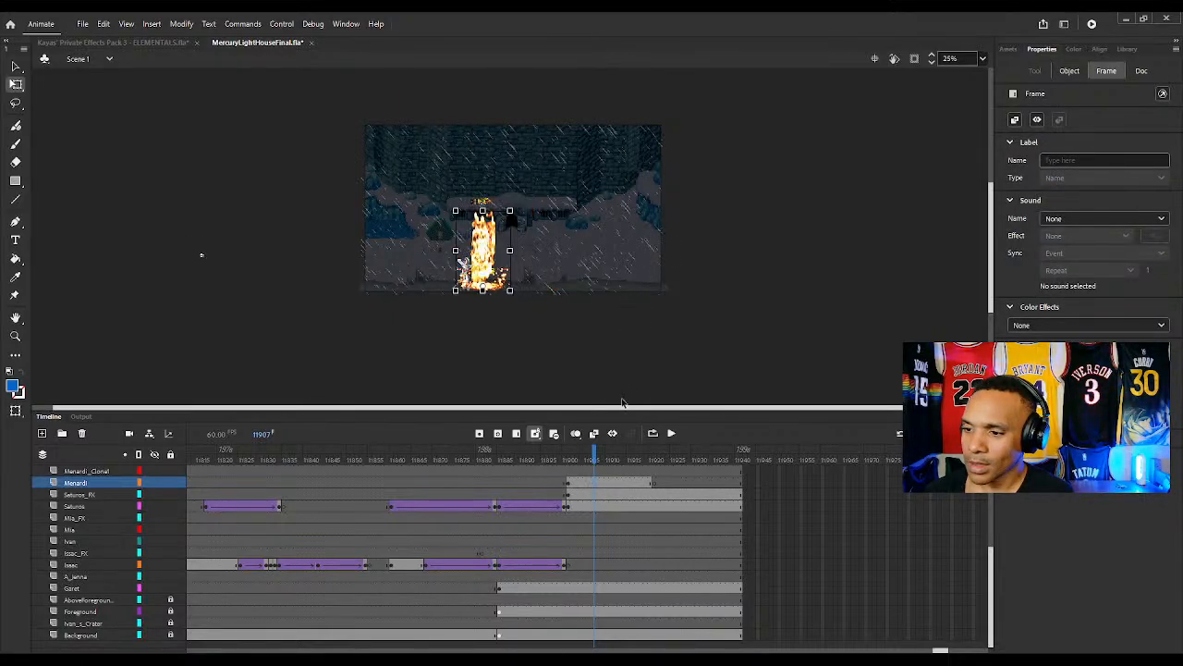
Widen the Eruption effect at frame 11901 to about 620 px around its centre and stretch it taller
left_click(567, 486)
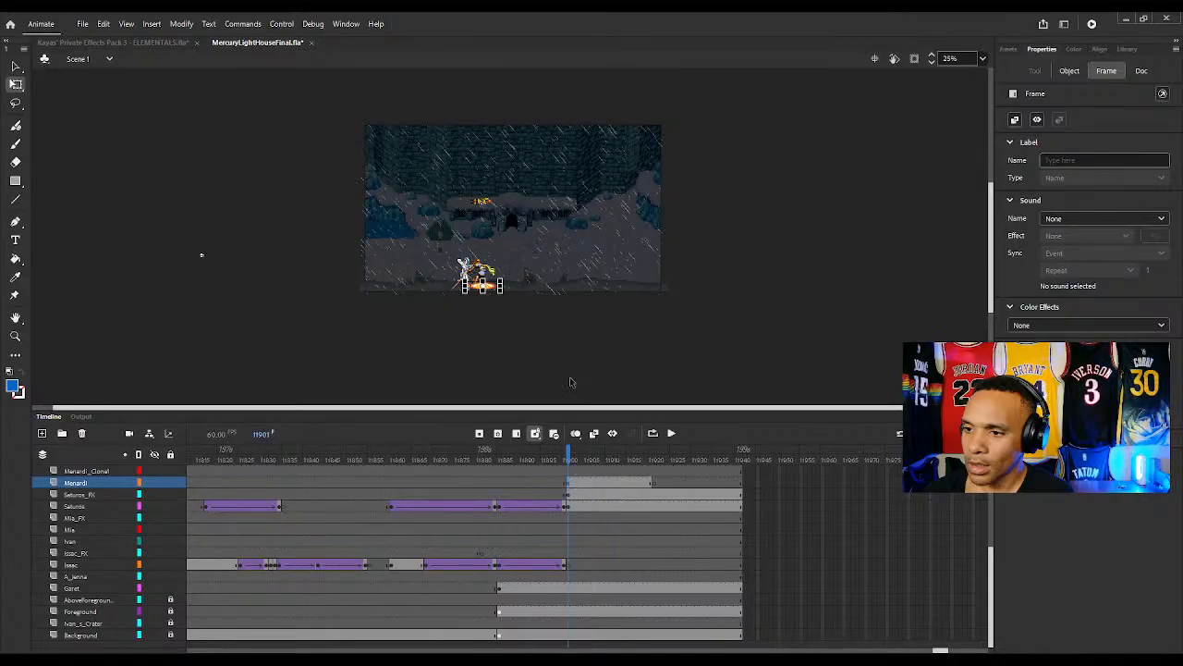
left_click(466, 273)
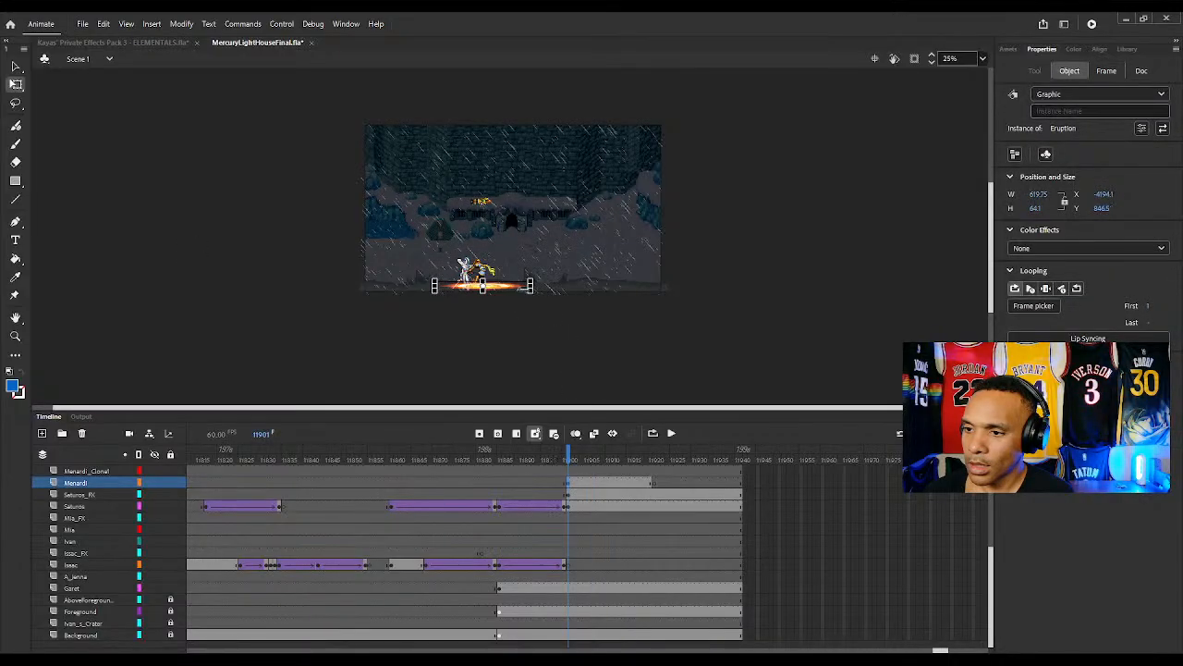
left_click_drag(482, 280, 484, 232)
Shorten the Eruption effect at frame 11912 so its flame column fits within the stage height
left_click_drag(575, 465, 617, 465)
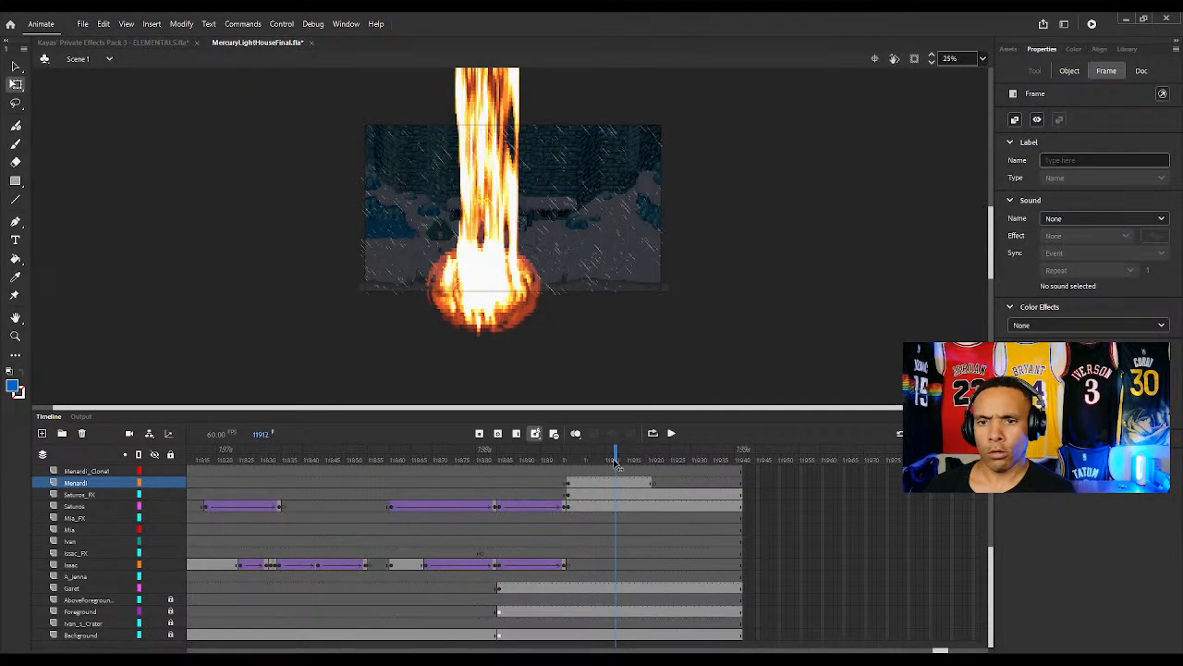
left_click(492, 305)
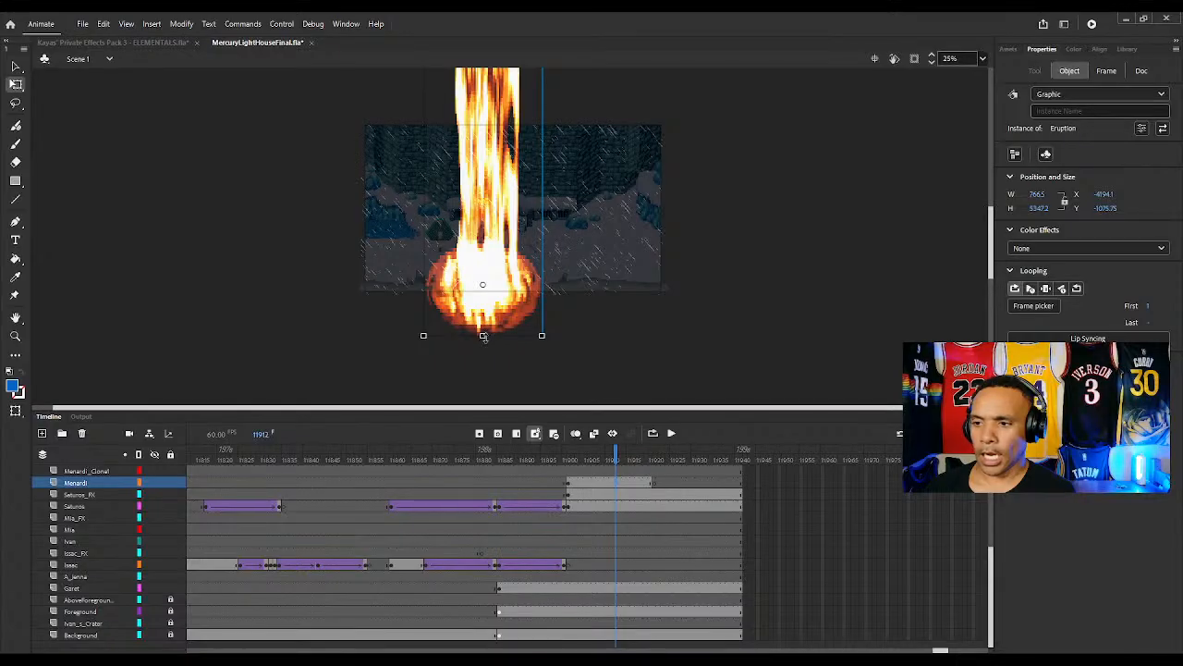
left_click_drag(484, 337, 484, 295)
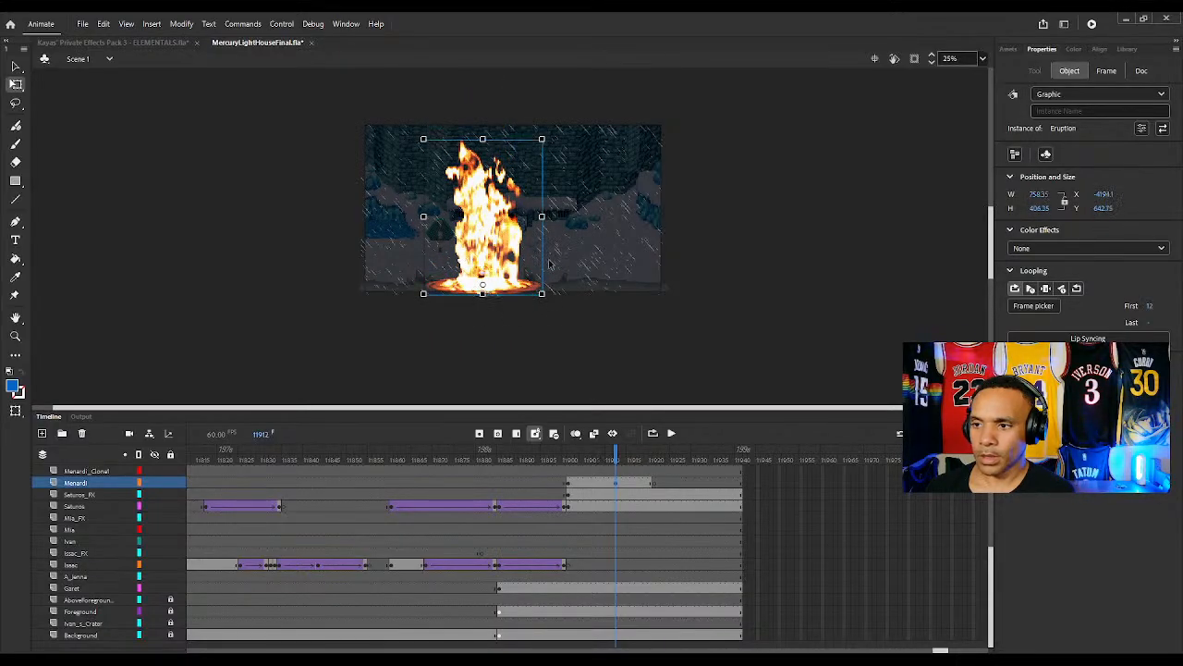
Clear the Eruption effect and its keyframes from the Menardi layer between frames 11901 and 11921, and save the file
left_click(621, 483)
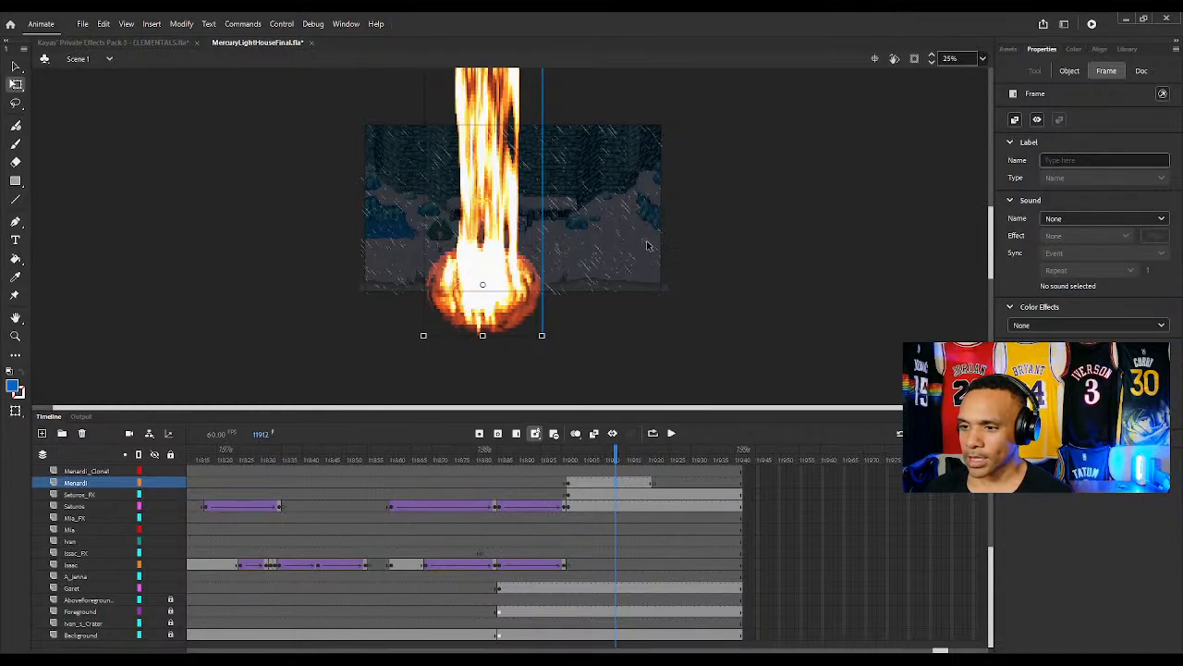
left_click(569, 490)
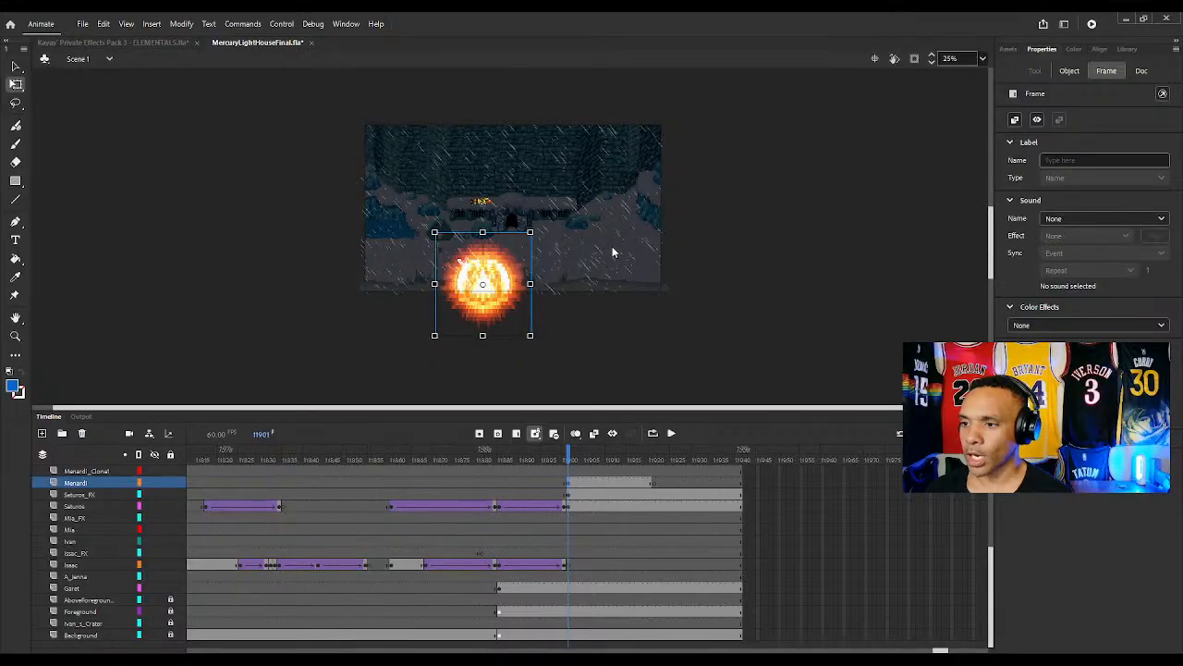
key("Delete")
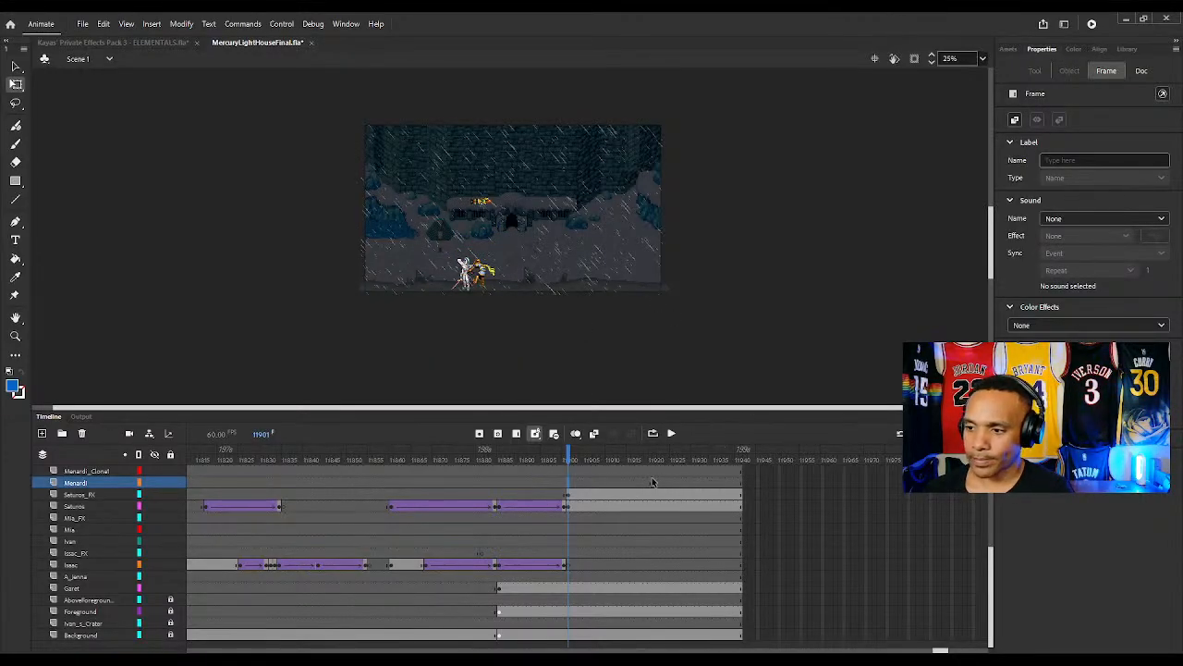
left_click(655, 484)
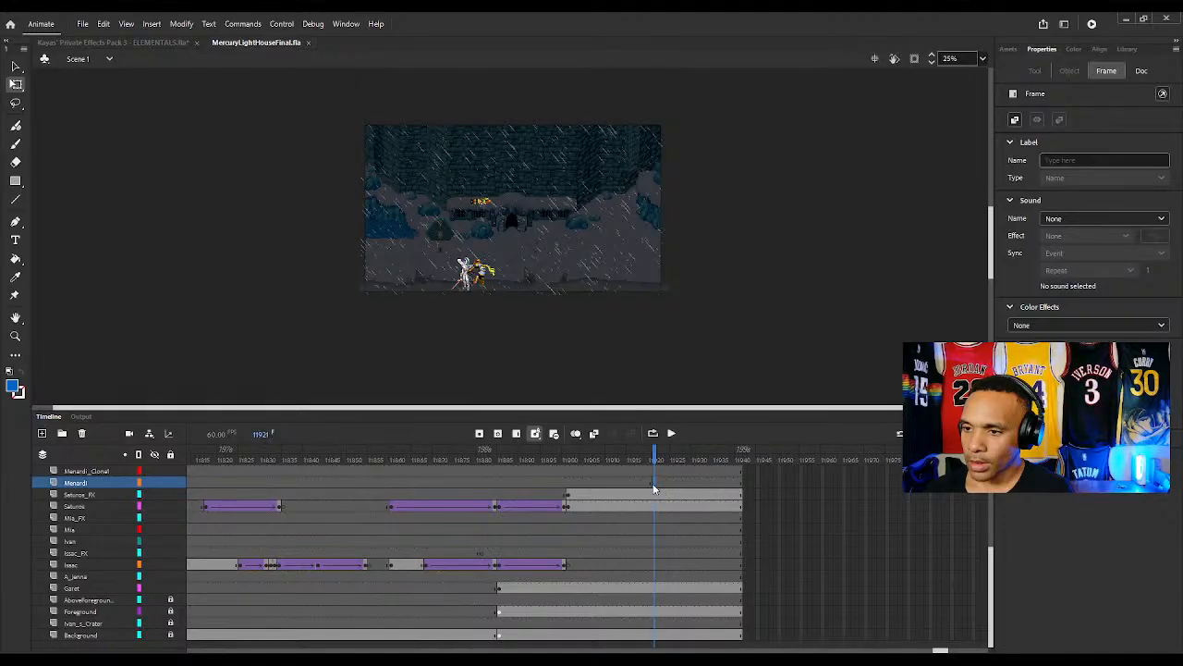
left_click(568, 484)
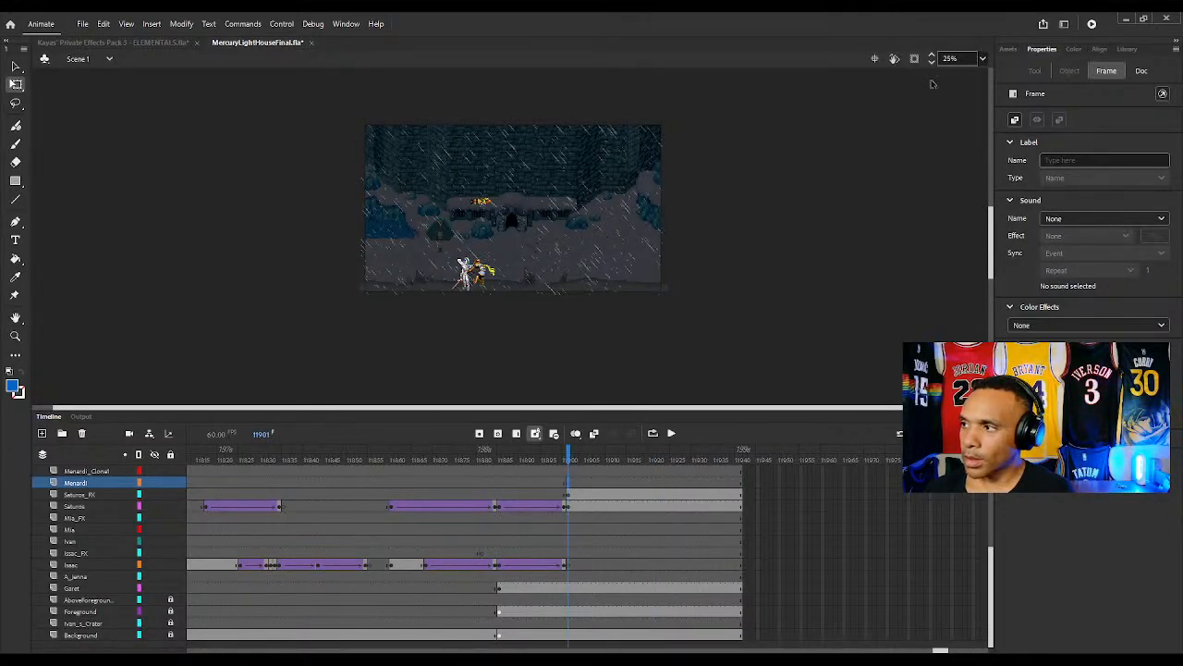
Delete the Eruption symbol from the document's library and clear the "eru" search filter
left_click(1127, 49)
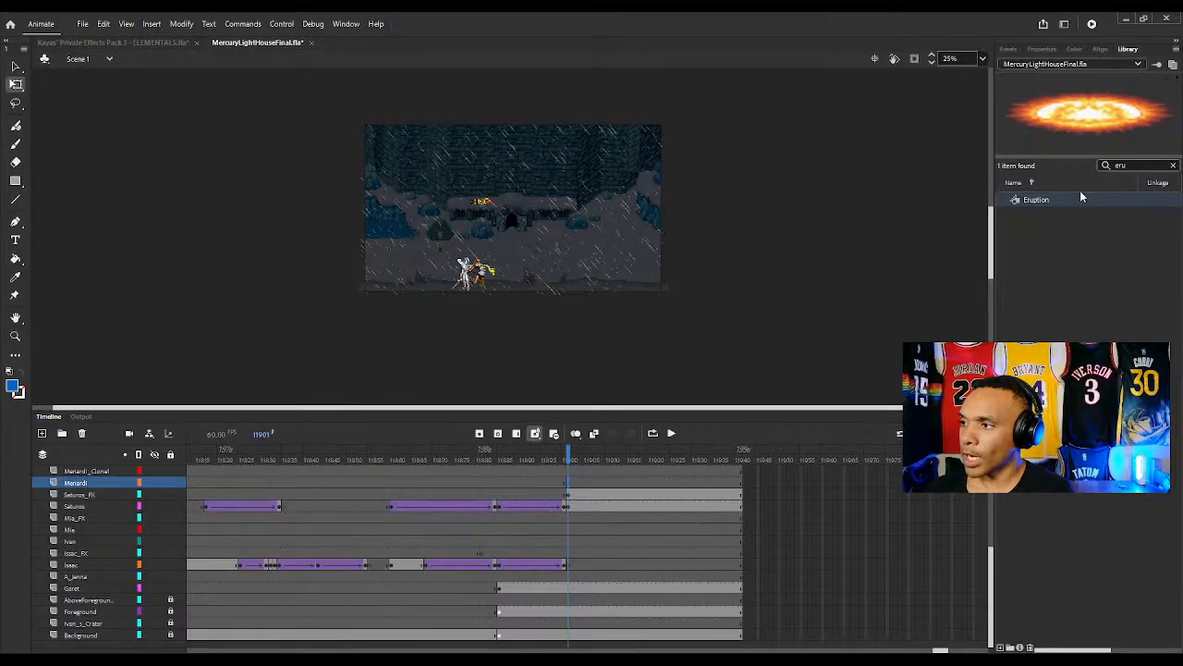
left_click(1080, 270)
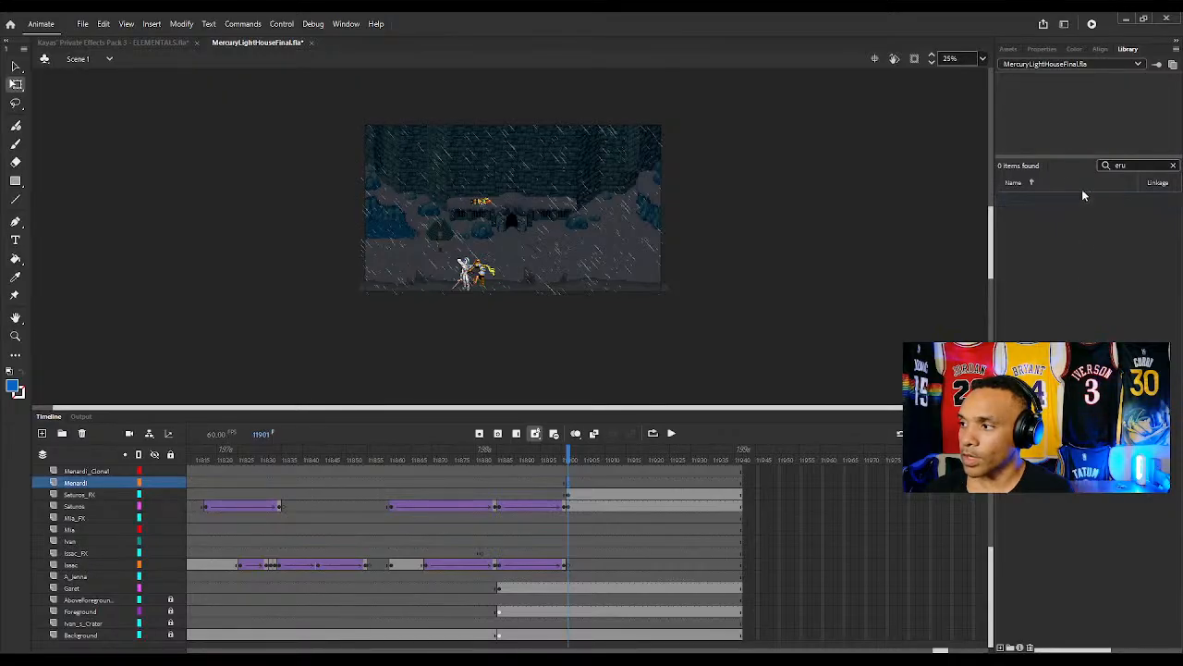
left_click(1171, 166)
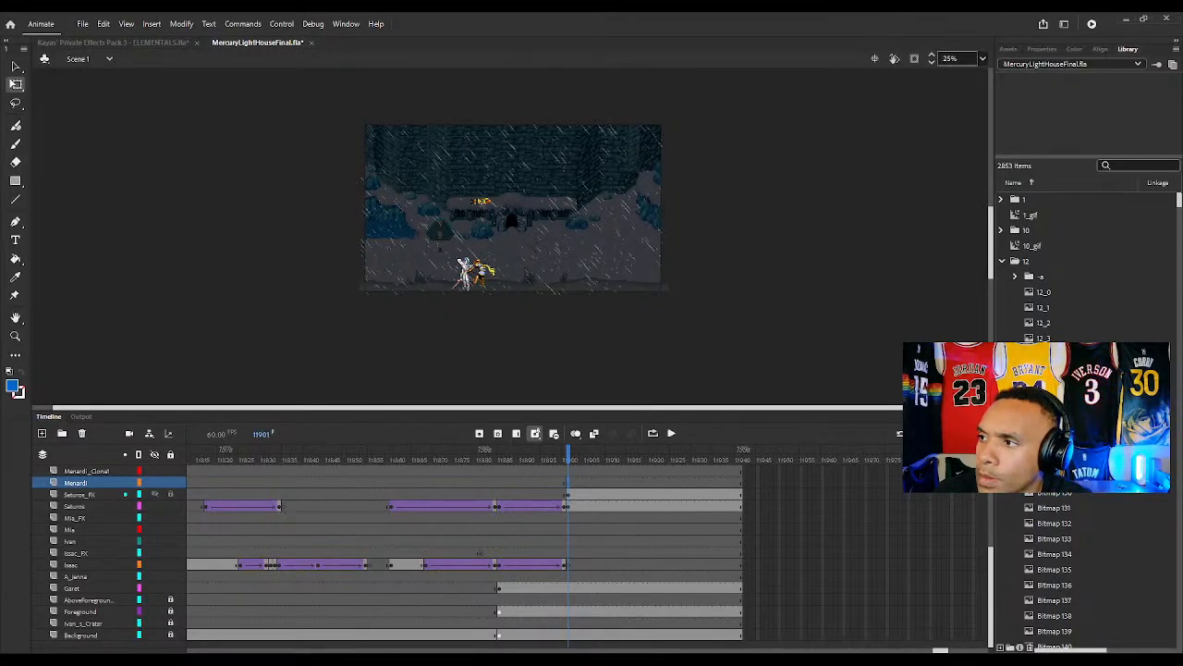
Place the explosion animation from the library over the two fighters at frame 11901 of the Menardi layer
left_click(932, 55)
left_click(932, 57)
left_click(932, 58)
left_click(932, 58)
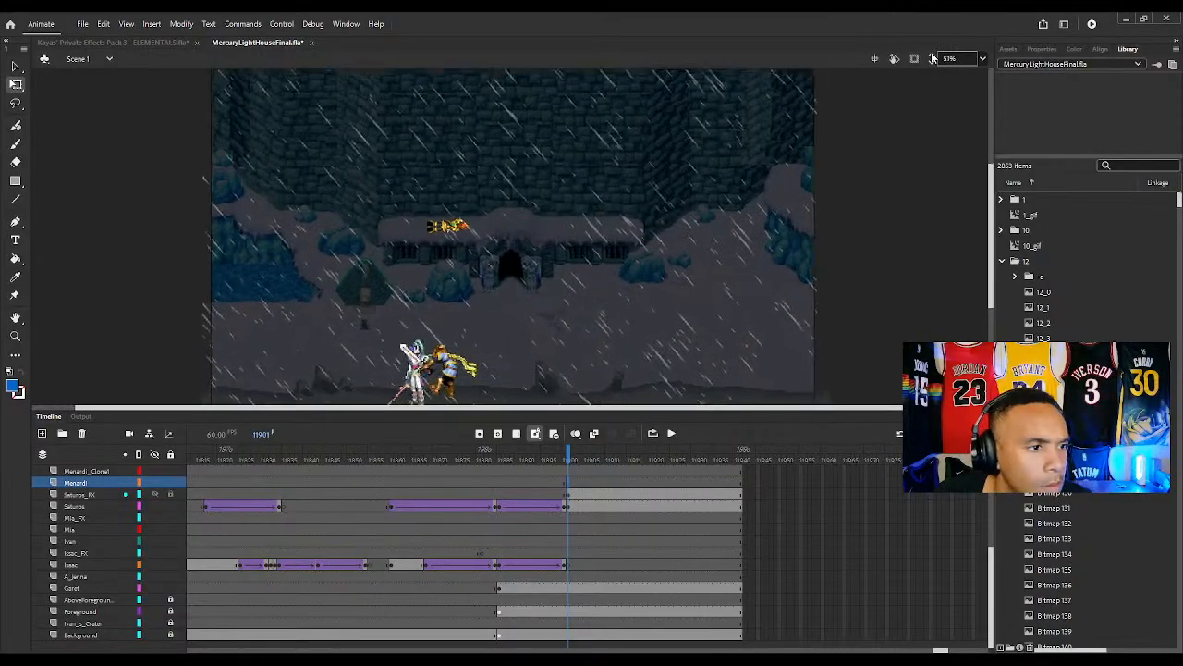
left_click(932, 57)
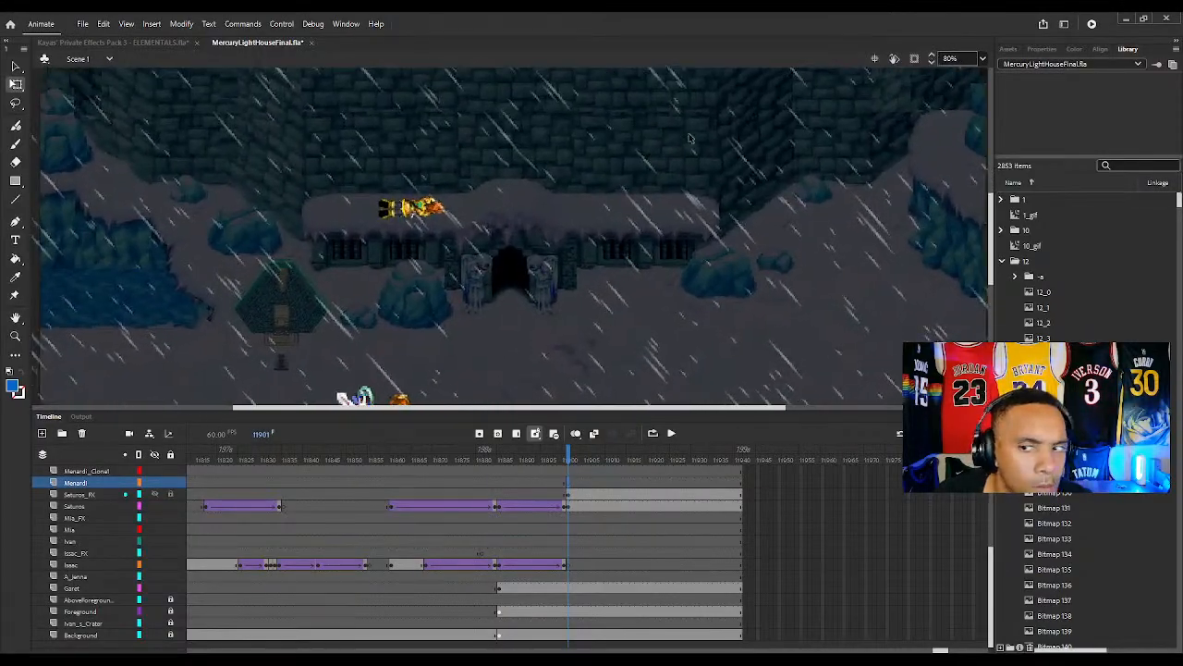
scroll(418, 137, "down", 4)
scroll(418, 137, "up", 9)
scroll(936, 196, "down", 3)
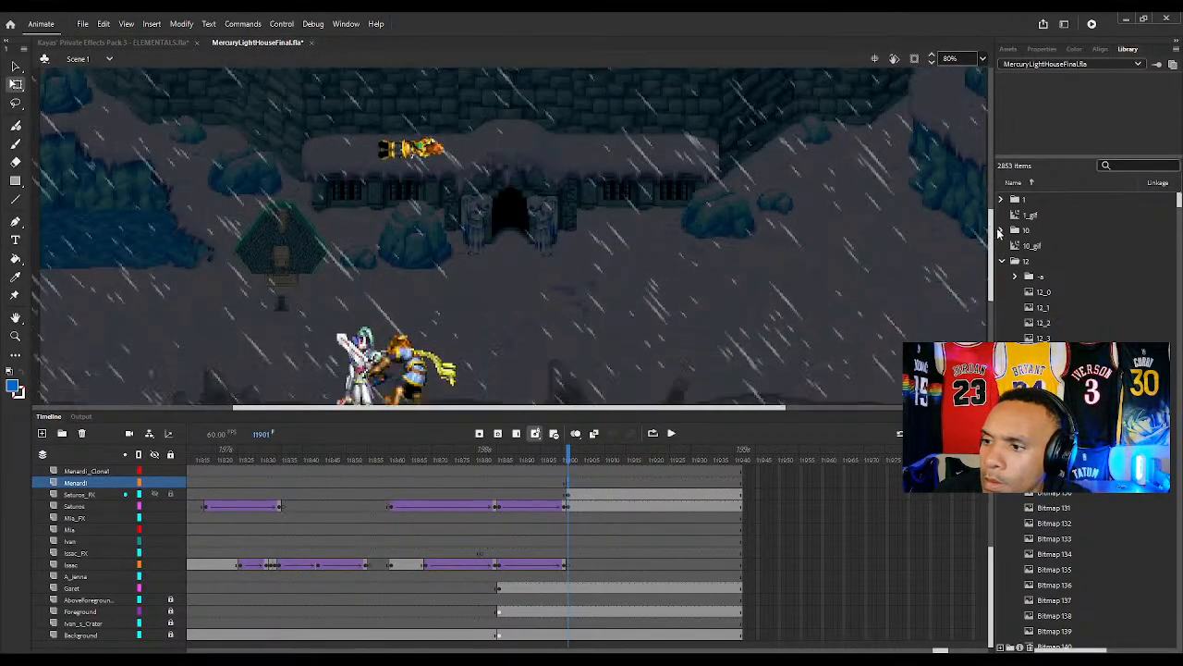
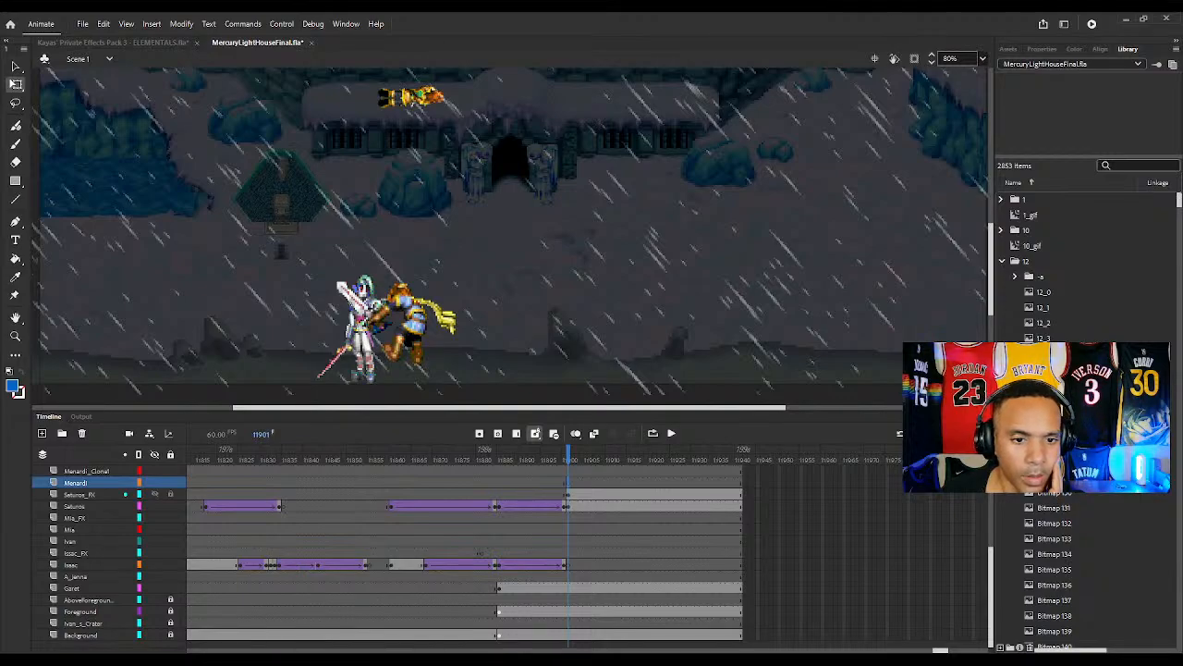
left_click(1026, 260)
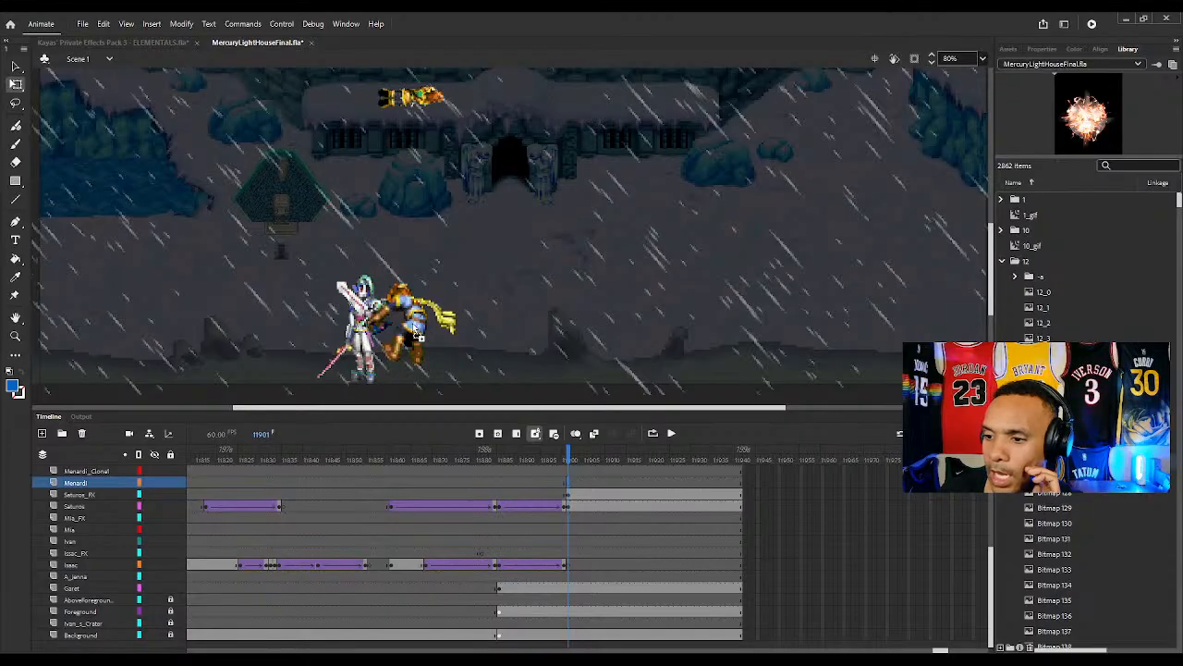
left_click_drag(414, 330, 412, 324)
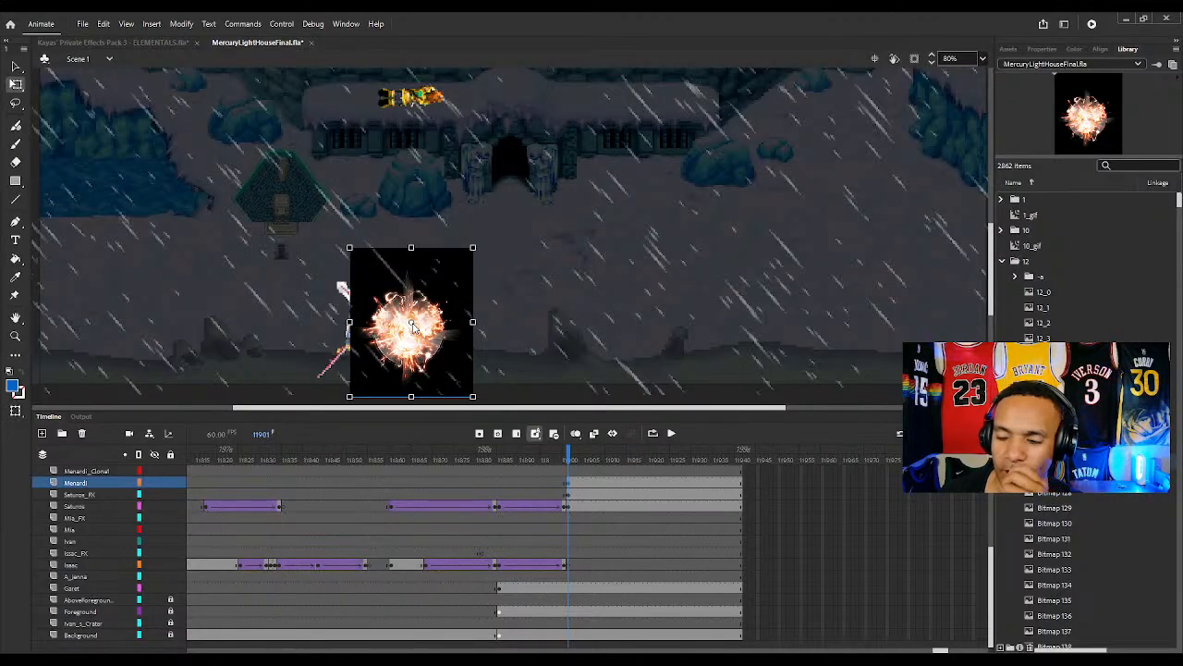
Change the placed explosion instance on the Menardi layer from Movie Clip to Graphic
left_click(571, 455)
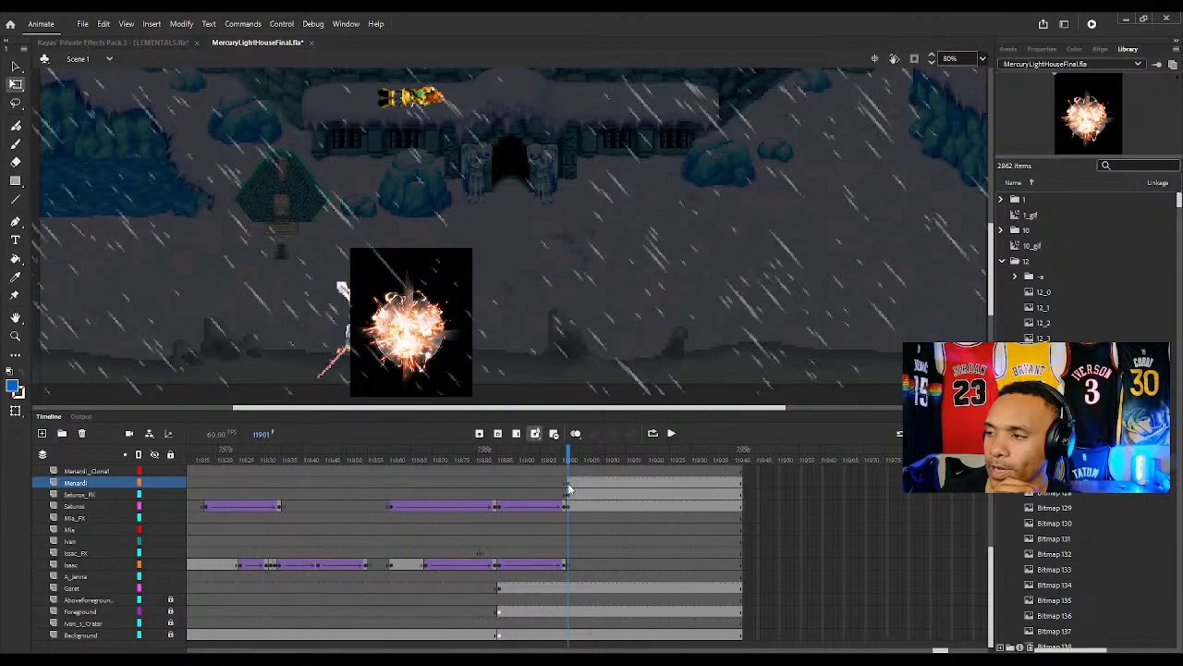
left_click(570, 488)
left_click(1043, 49)
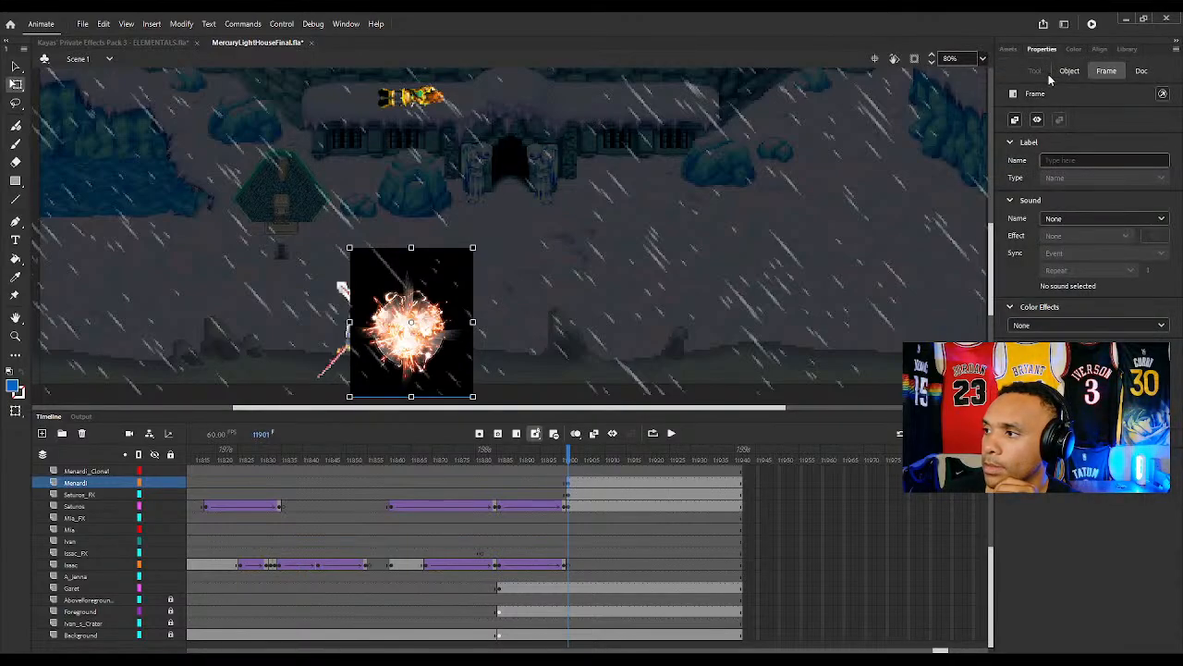
left_click(1070, 74)
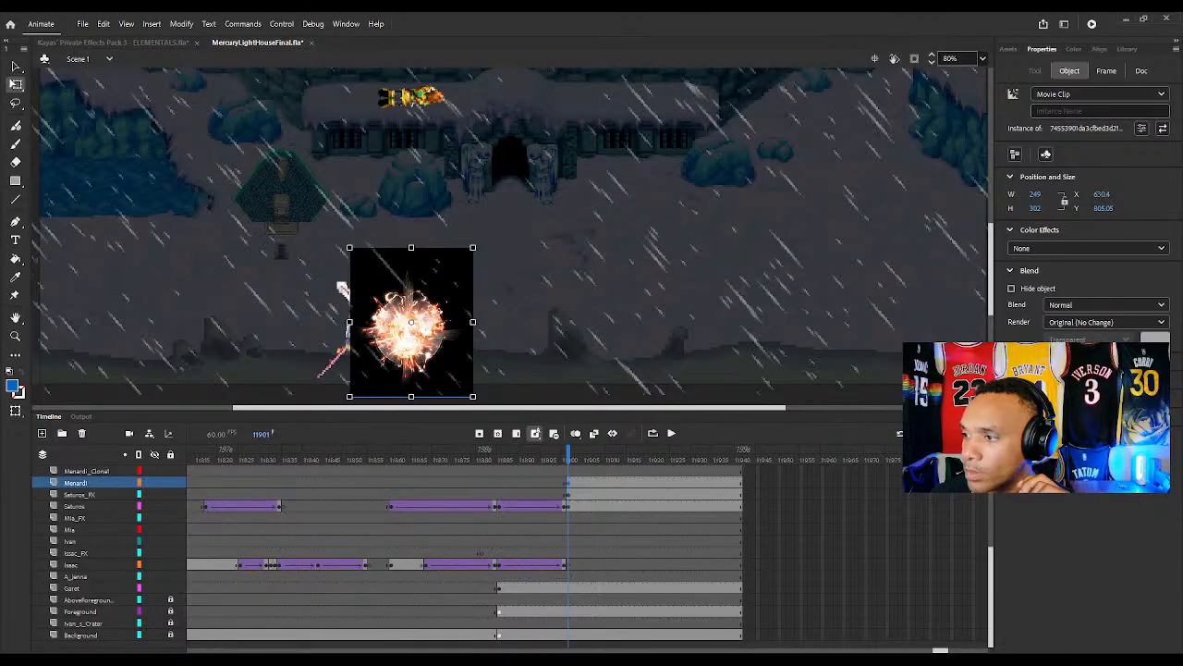
left_click(1052, 96)
left_click(1055, 143)
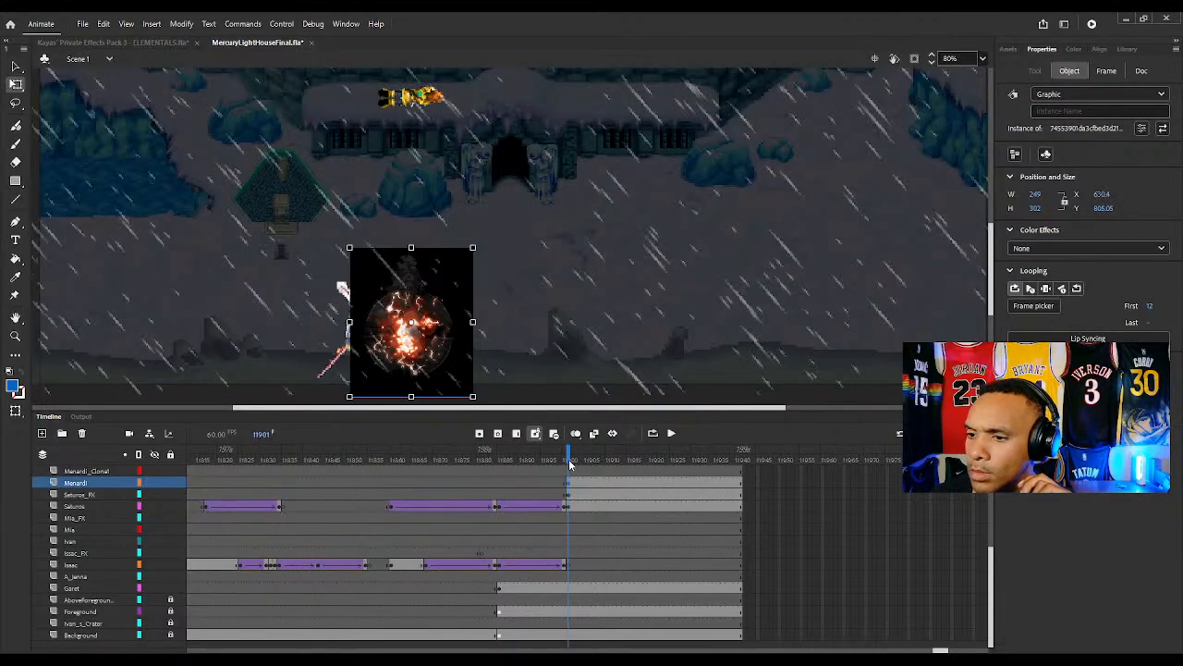
Play through the explosion up to about frame 11935 and delete it from the Menardi layer
left_click_drag(569, 465, 716, 463)
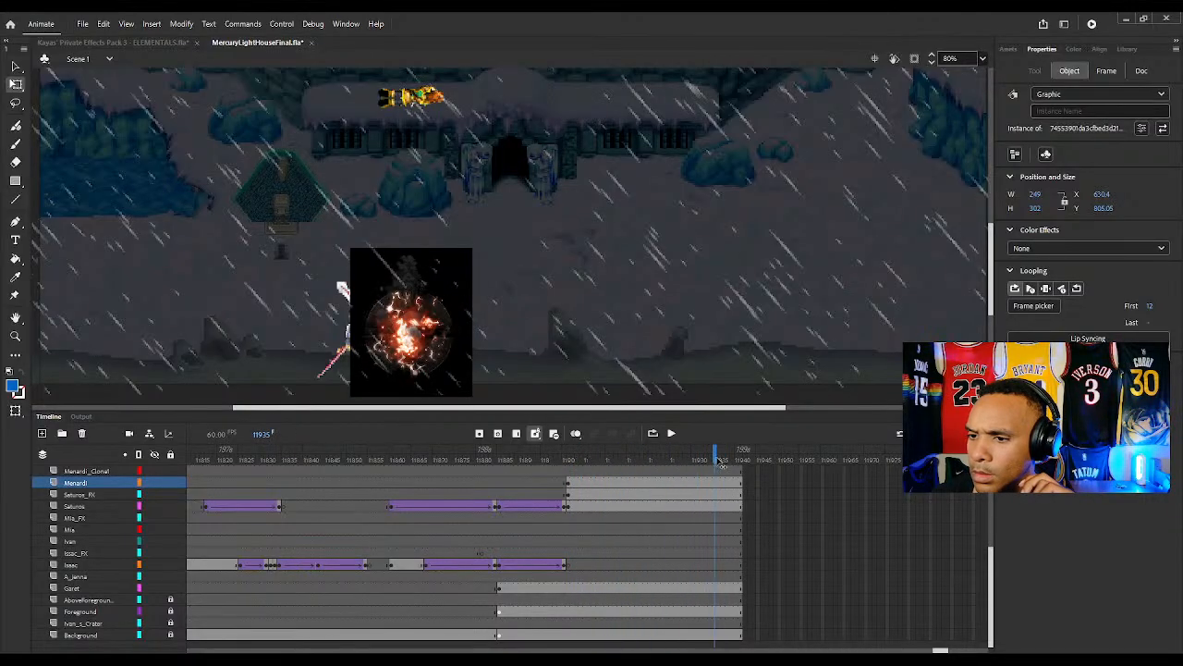
left_click(569, 483)
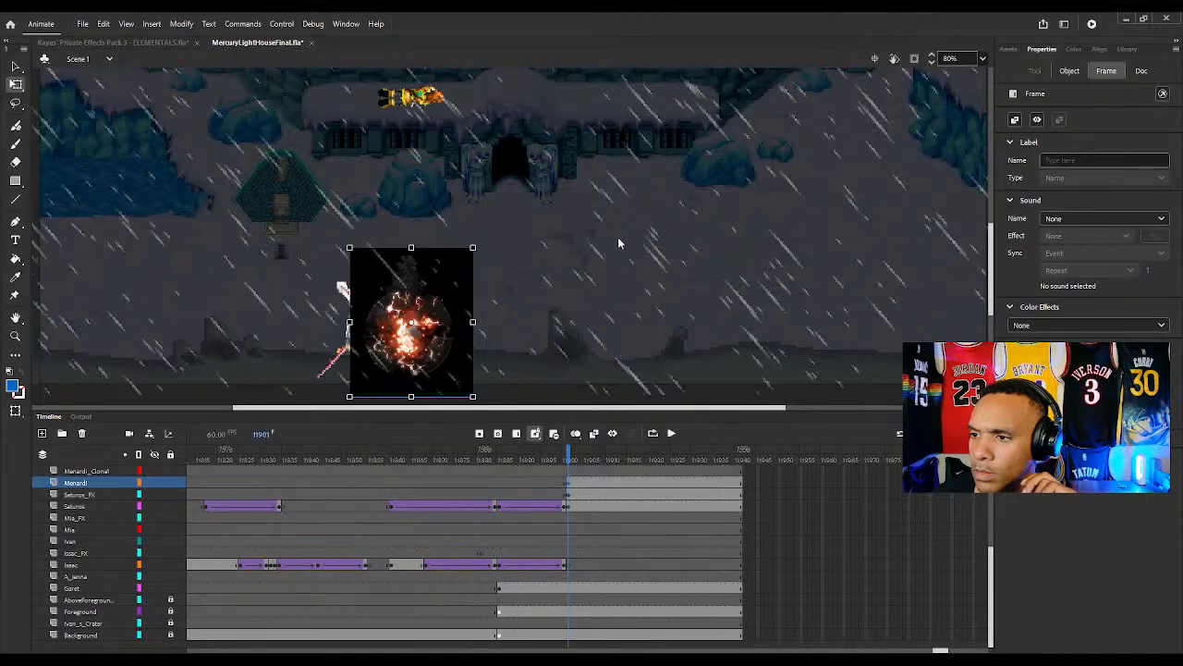
key("Delete")
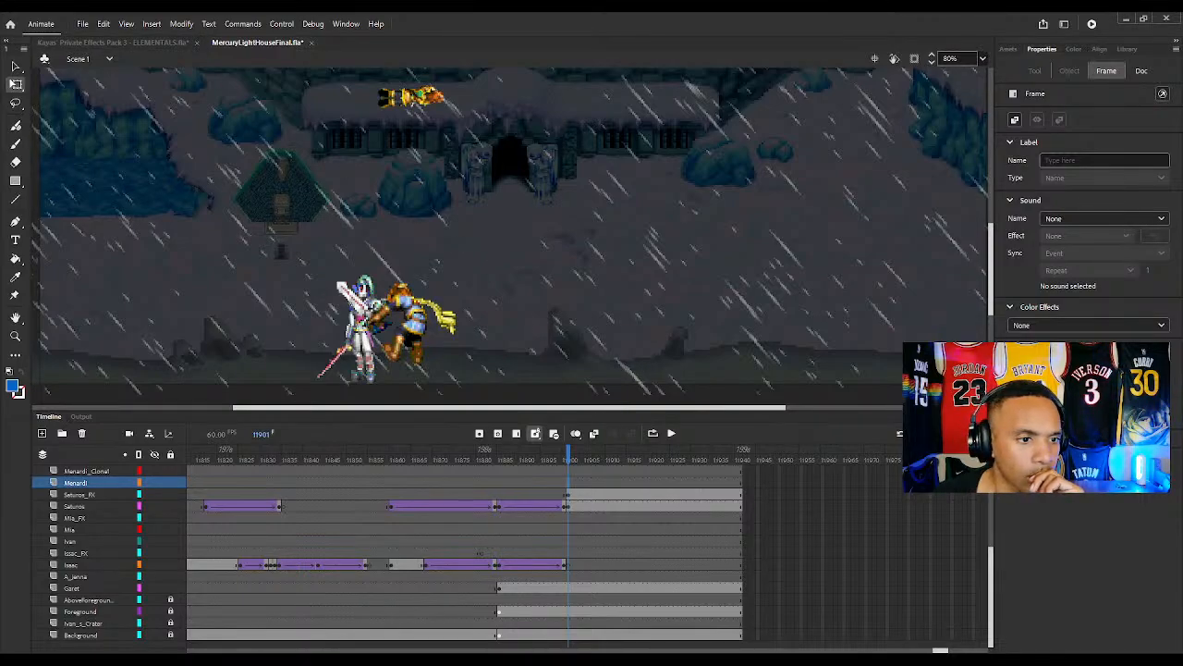
Close the ELEMENTALS effects file and preview Blazing Purple Energy Burst.gif in the library of May 2016 Special Effect Compilation.fla
left_click(197, 42)
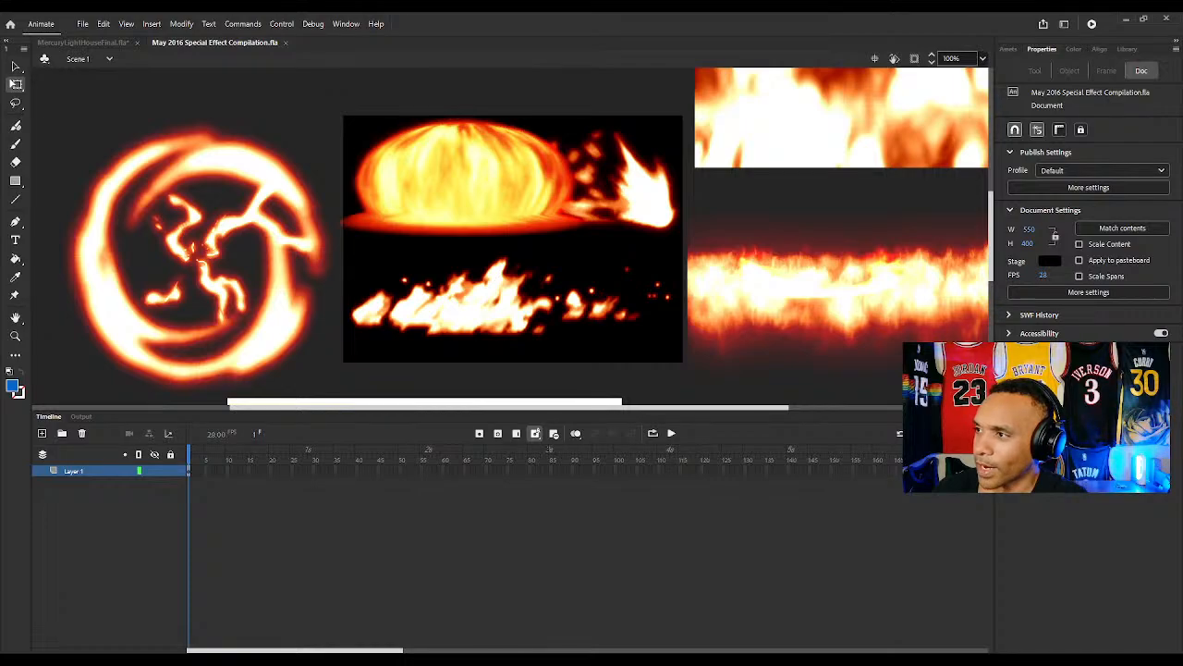
left_click(1127, 49)
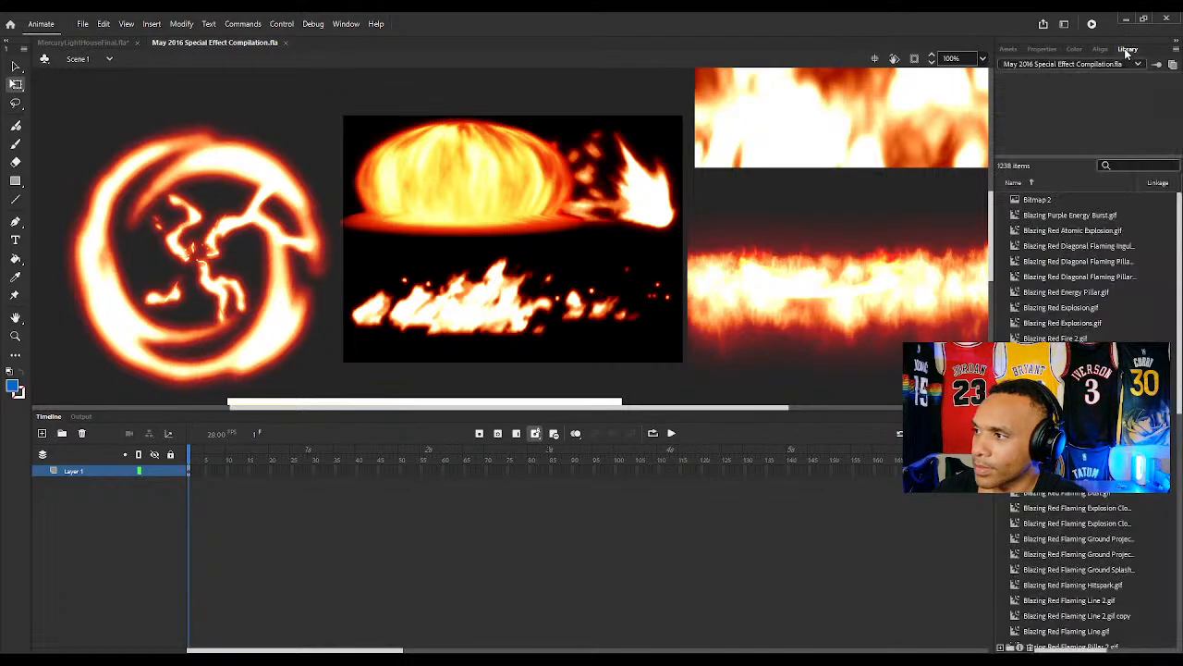
left_click(1017, 218)
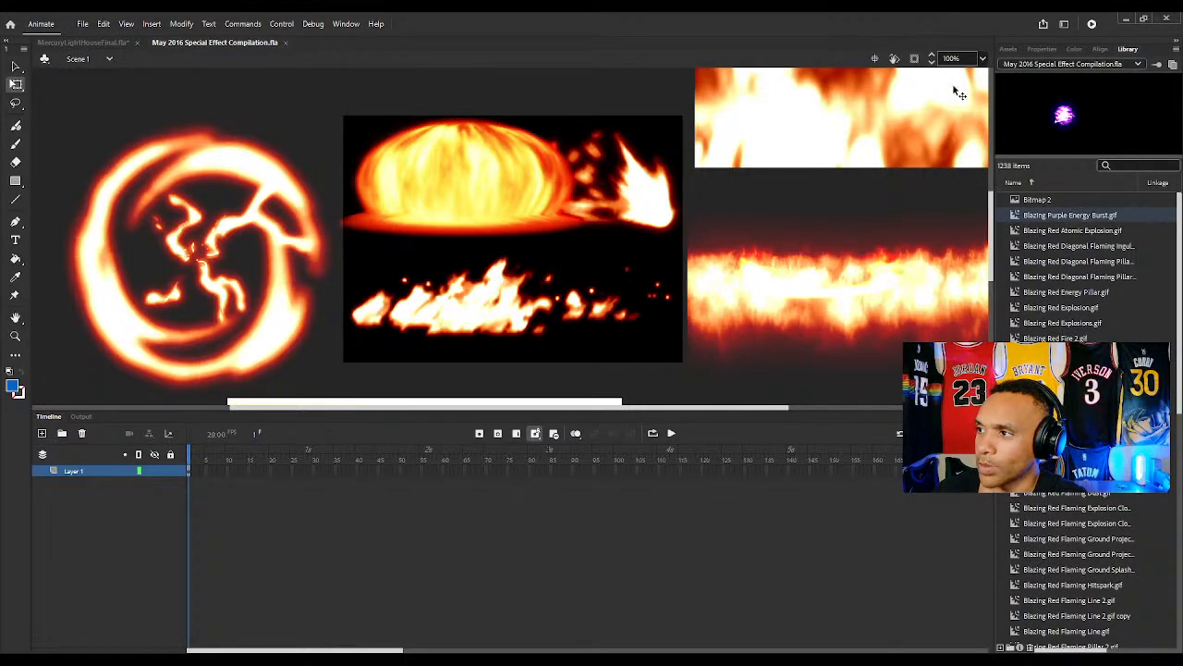
Examine the compilation's stage effects and its Blazing Red library symbols, playing through Blazing Red Explosion.gif frame by frame
left_click(932, 62)
left_click(931, 62)
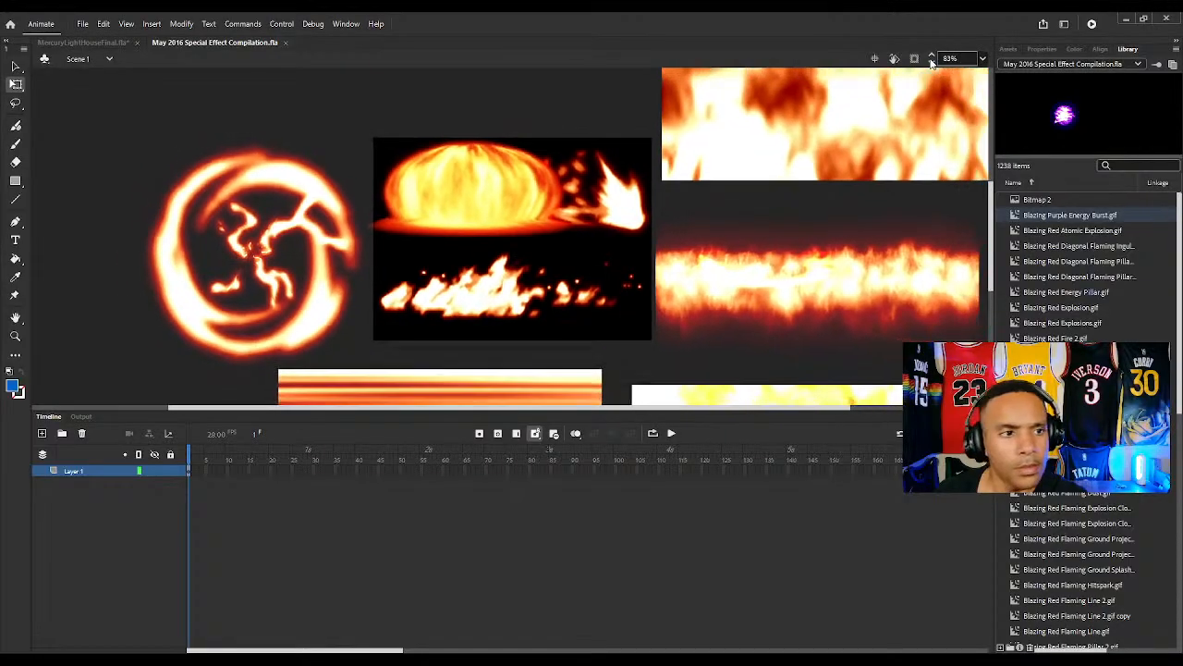
left_click(931, 62)
left_click(931, 62)
left_click(931, 62)
left_click(931, 62)
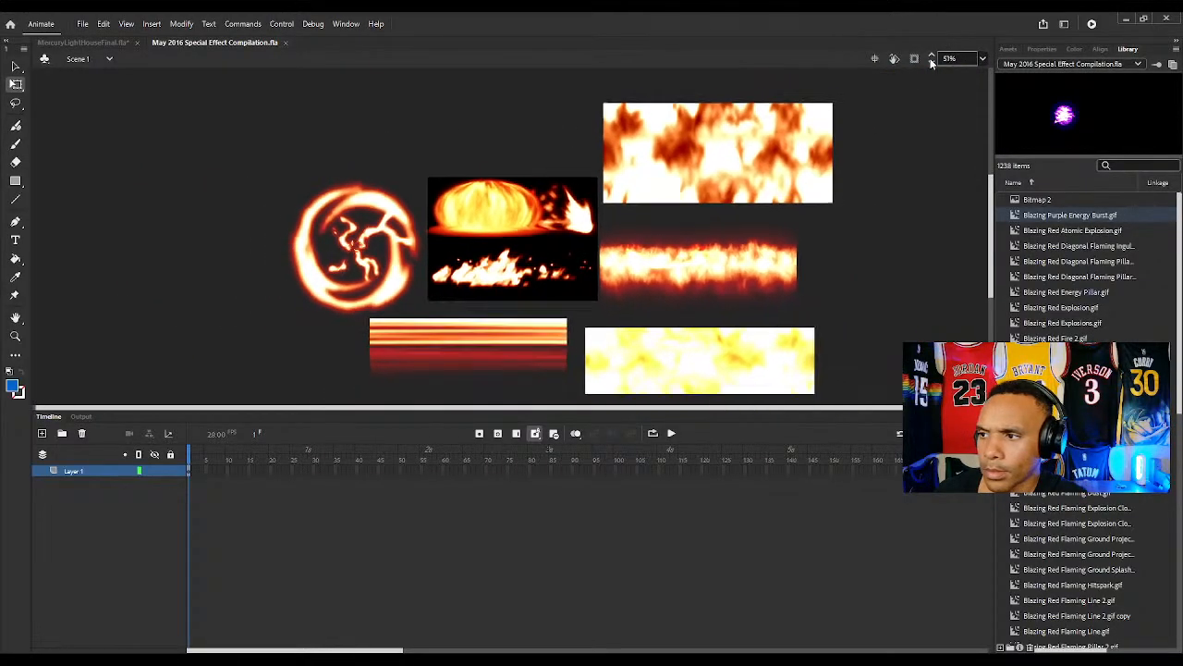
left_click(931, 62)
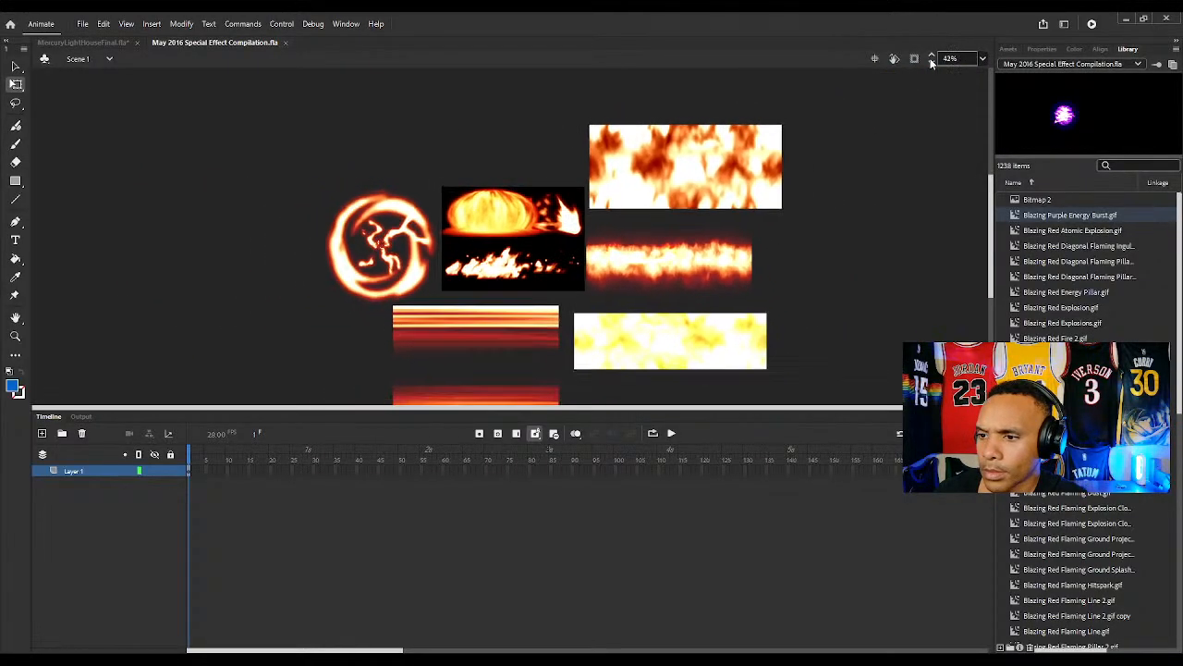
left_click(1023, 277)
left_click(1023, 291)
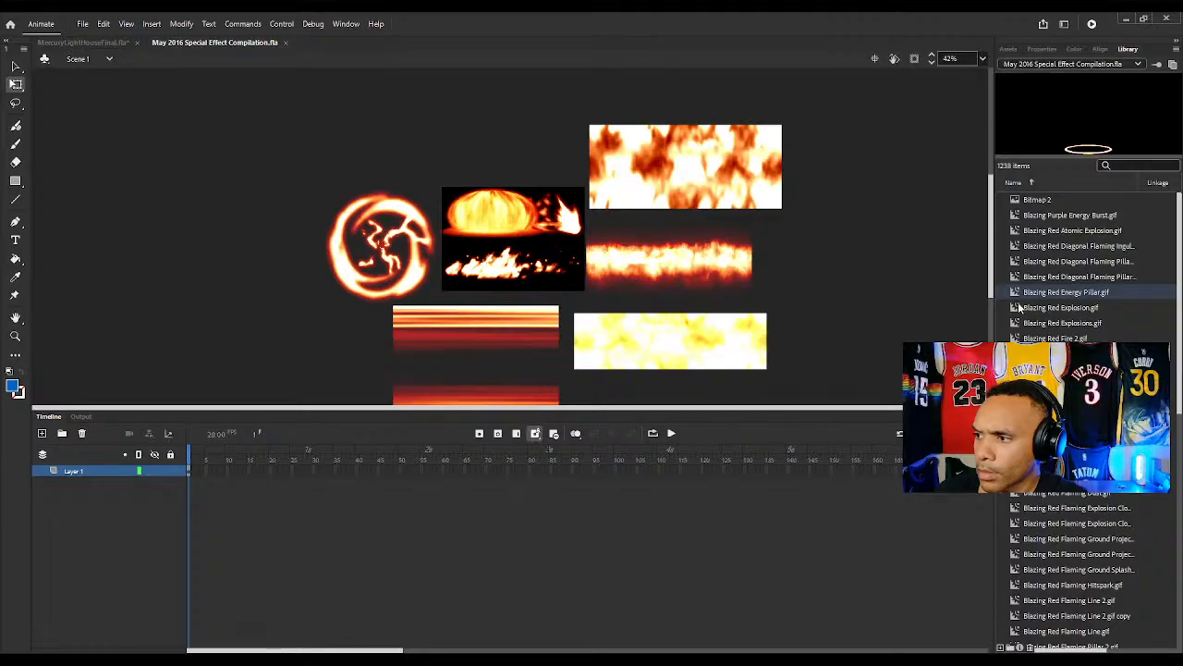
left_click(1021, 308)
left_click(1015, 323)
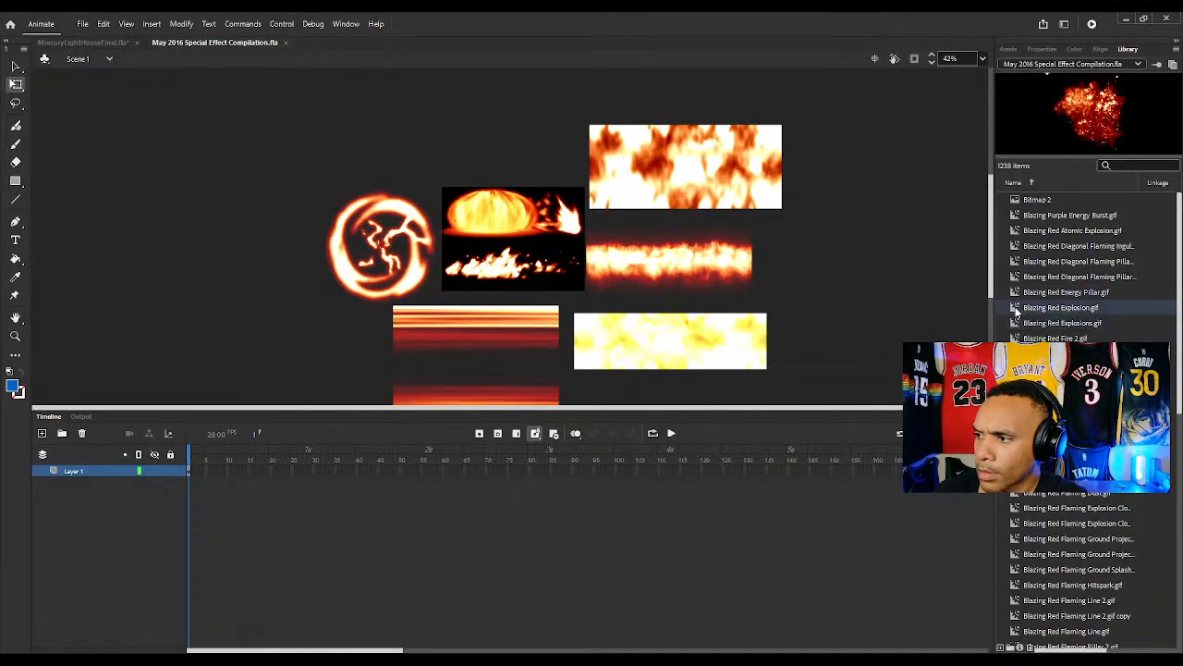
double_click(1015, 307)
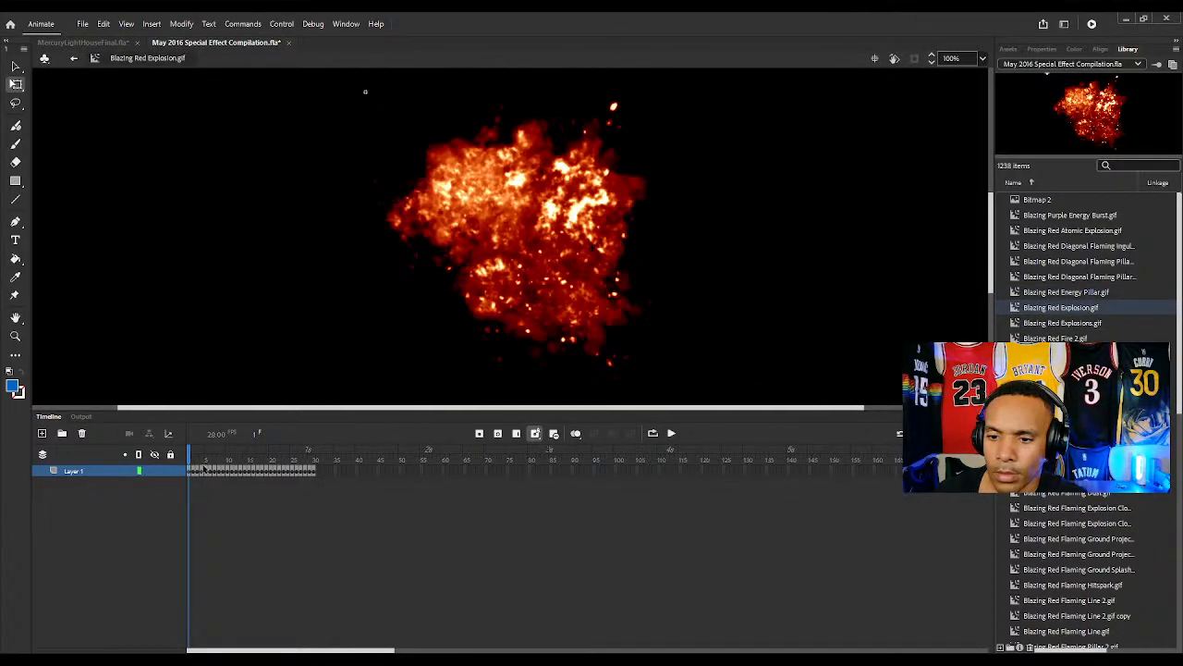
left_click_drag(192, 458, 266, 455)
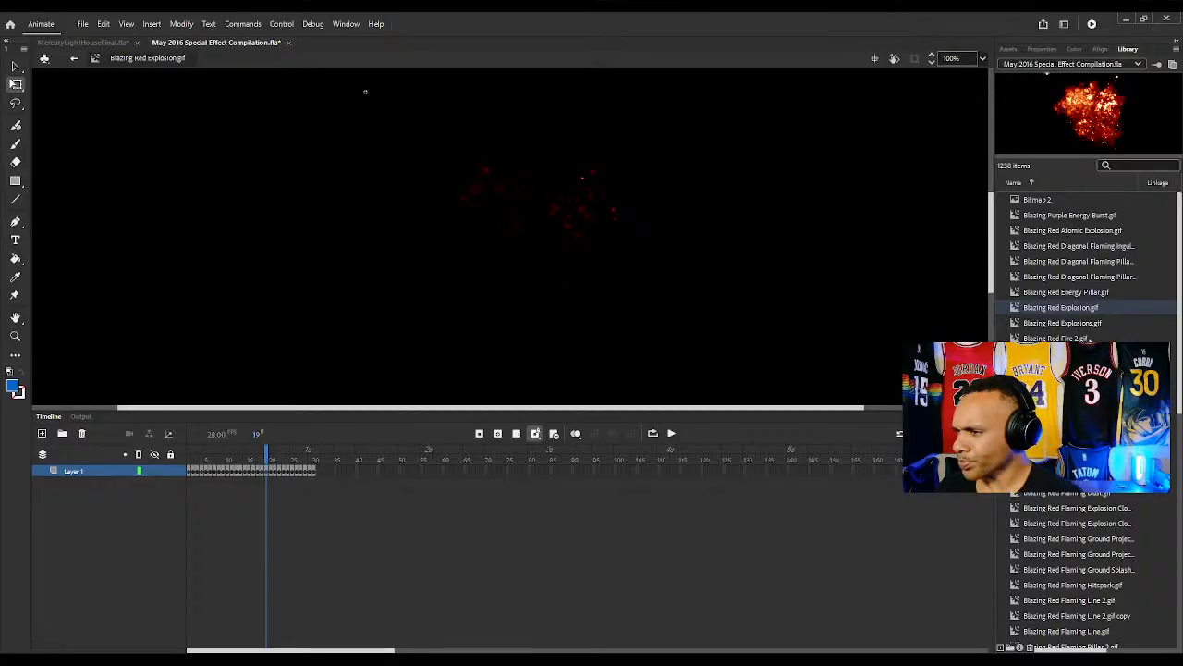
Play through Blazing Red Fire.gif frame by frame and preview the neighbouring Blazing Red symbols in the compilation library
left_click(1020, 385)
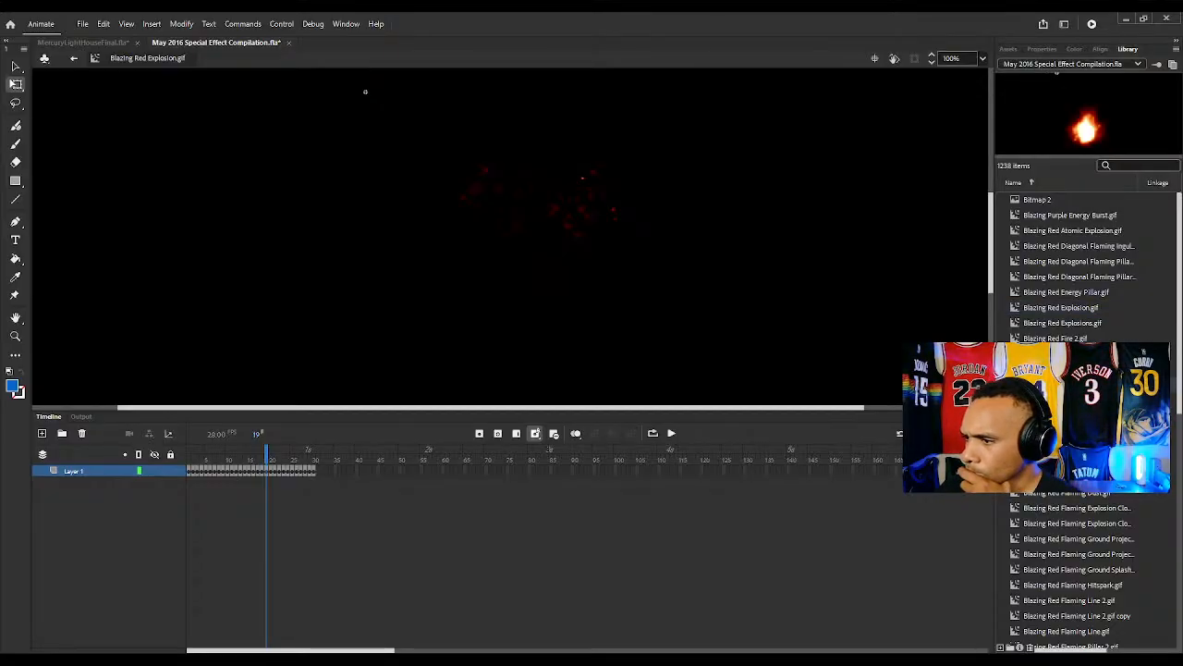
double_click(1016, 353)
left_click_drag(201, 458, 266, 457)
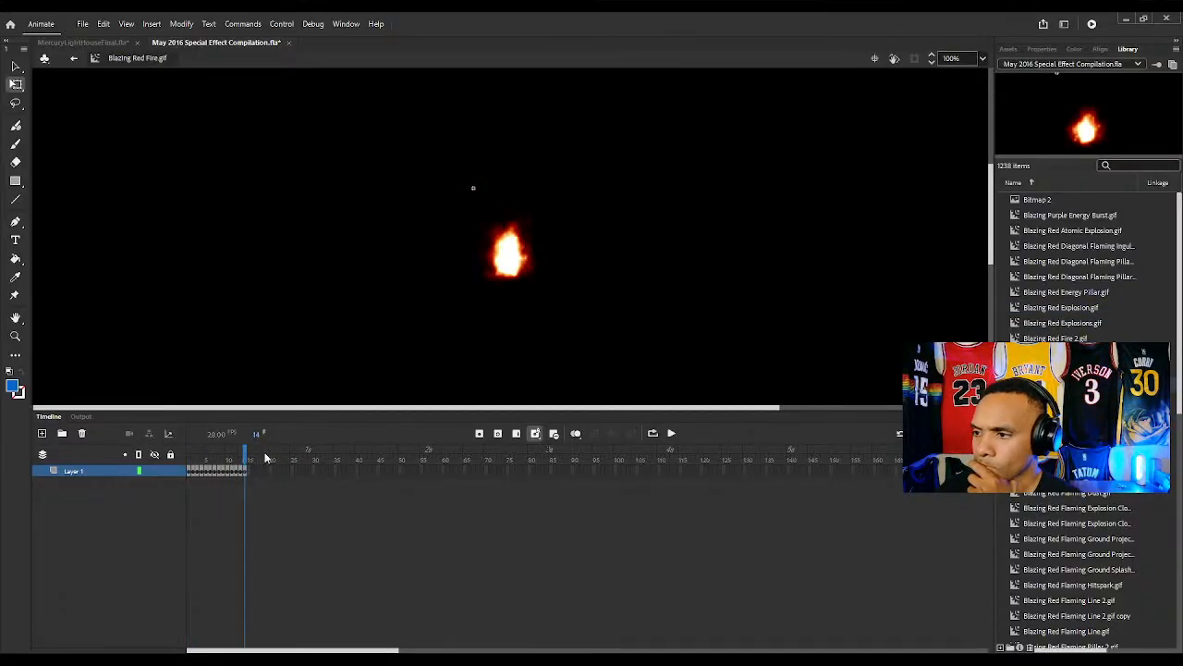
left_click(1021, 368)
left_click(1021, 384)
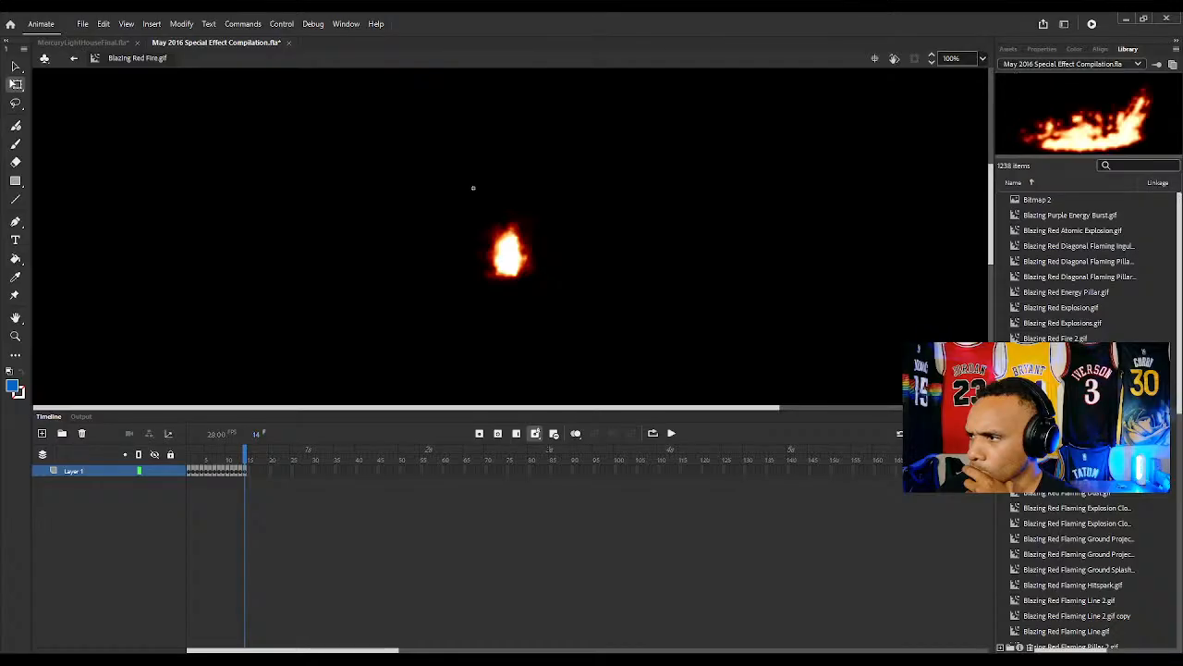
key("Down")
key("Down")
key("Down")
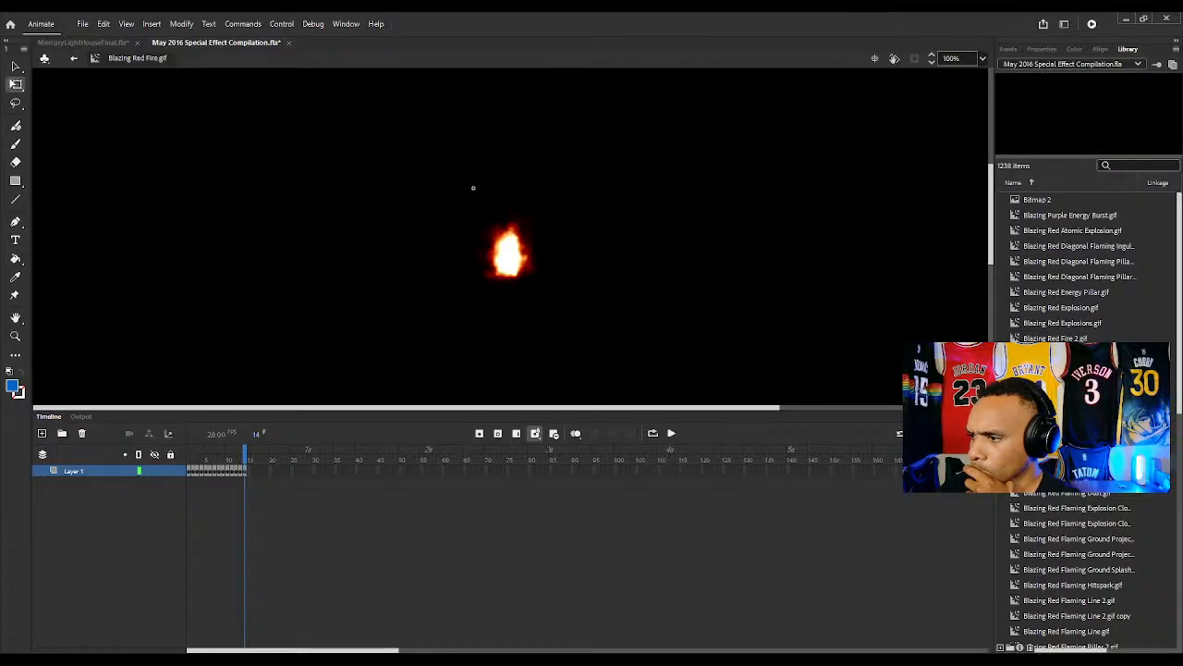
Preview the Blazing Red Flaming explosion and ground projectile symbols, and play through Blazing Red Flaming Ground Splash.gif
left_click(1015, 509)
left_click(1019, 525)
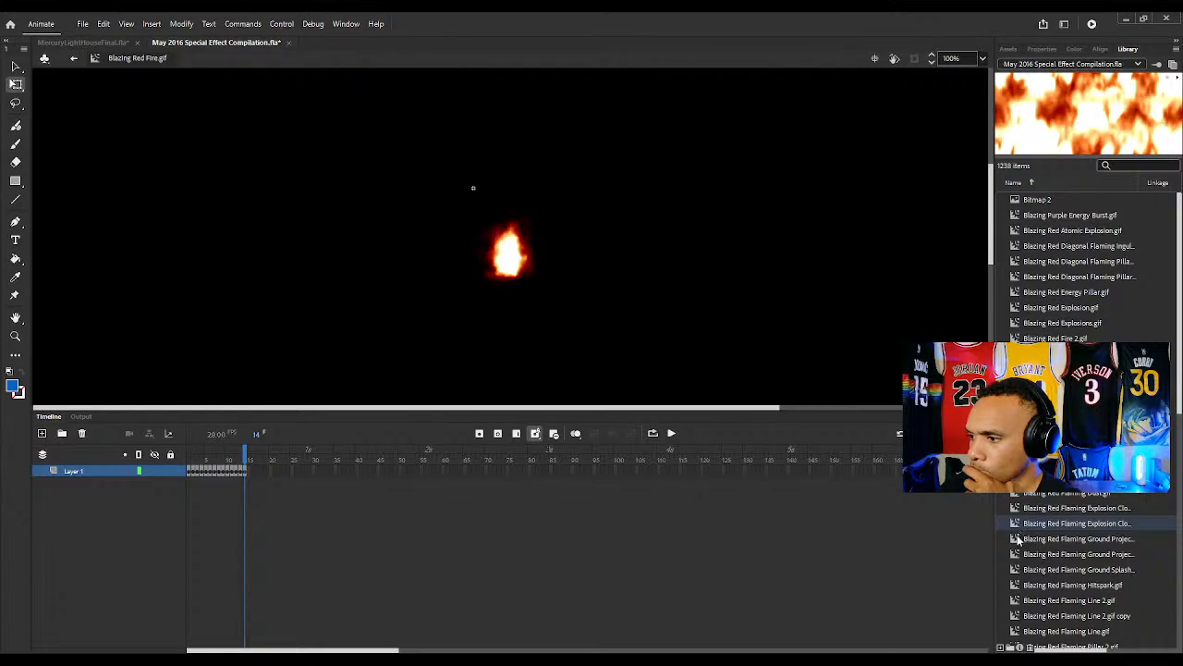
left_click(1012, 539)
left_click(1021, 554)
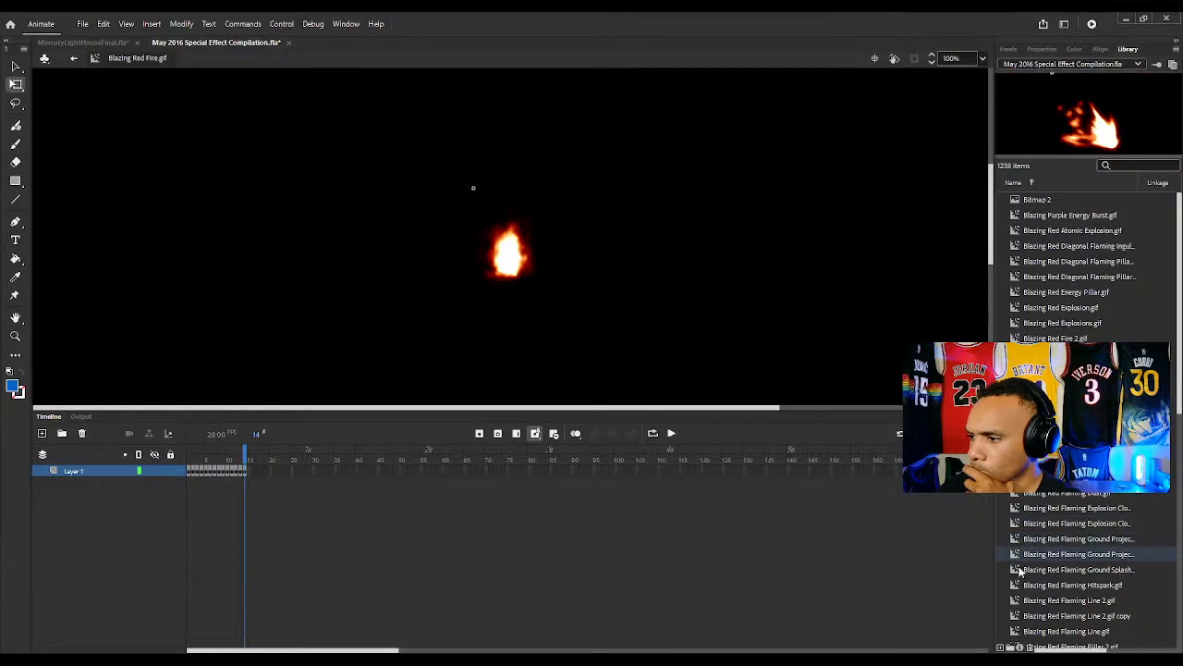
left_click(1021, 569)
double_click(1020, 572)
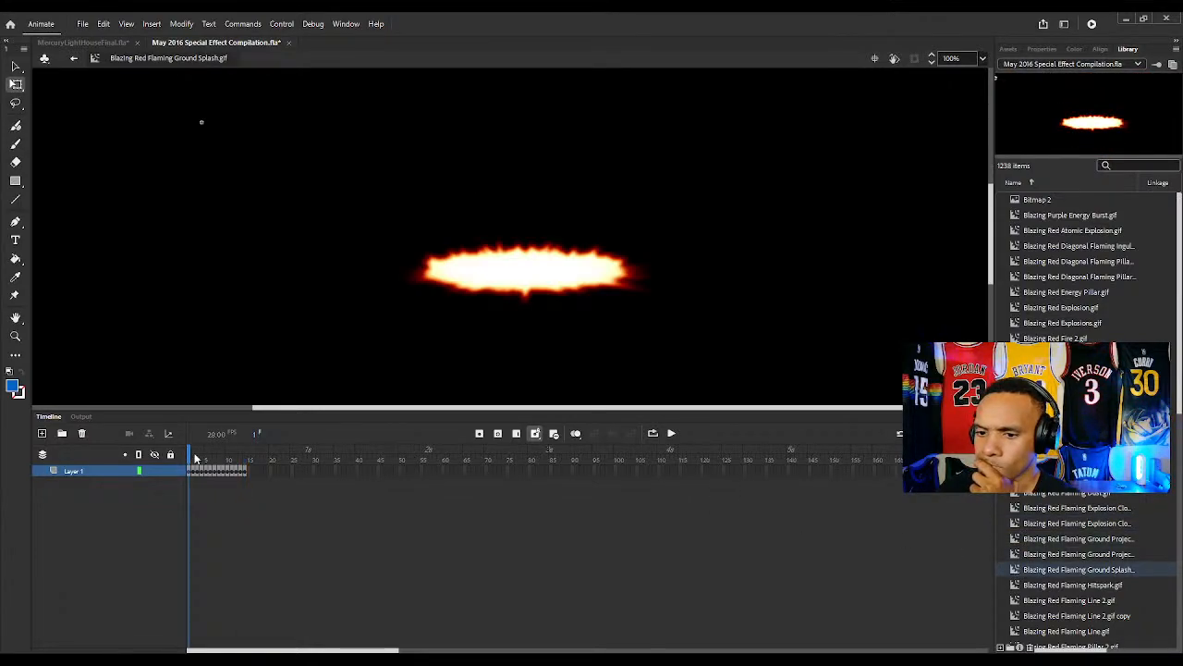
left_click_drag(192, 460, 253, 460)
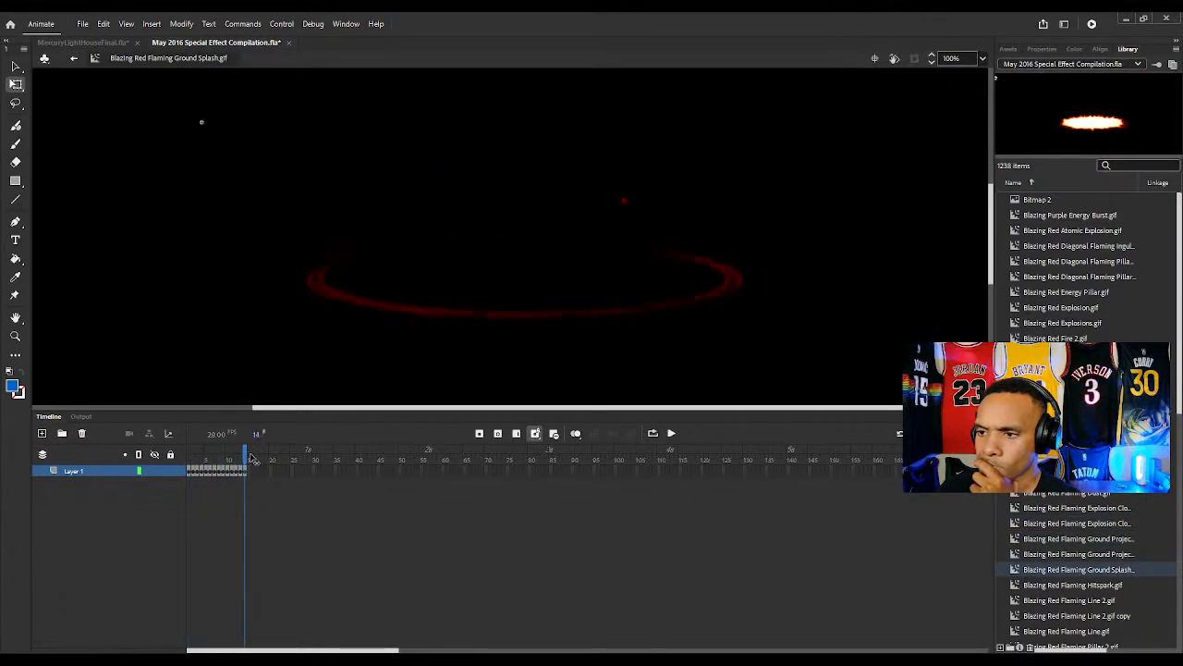
Play through the frames of Blazing Red Flaming Hitspark.gif in the compilation library
left_click(1019, 585)
scroll(1047, 552, "down", 10)
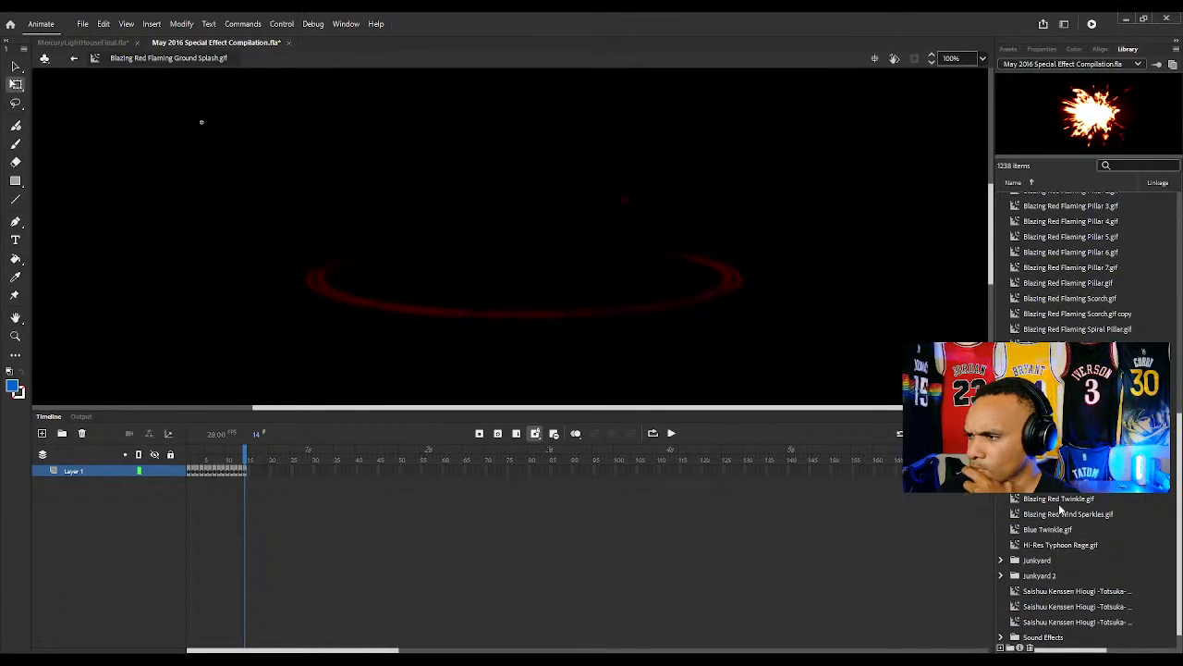
scroll(1054, 537, "up", 10)
double_click(1019, 585)
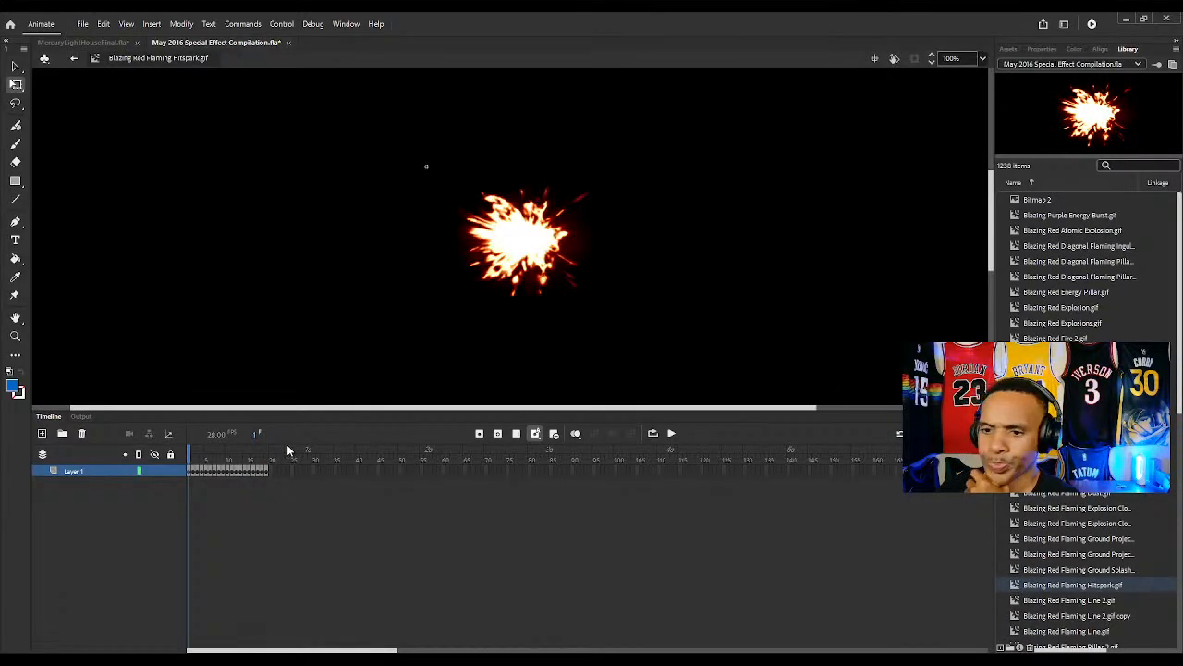
left_click_drag(194, 453, 258, 453)
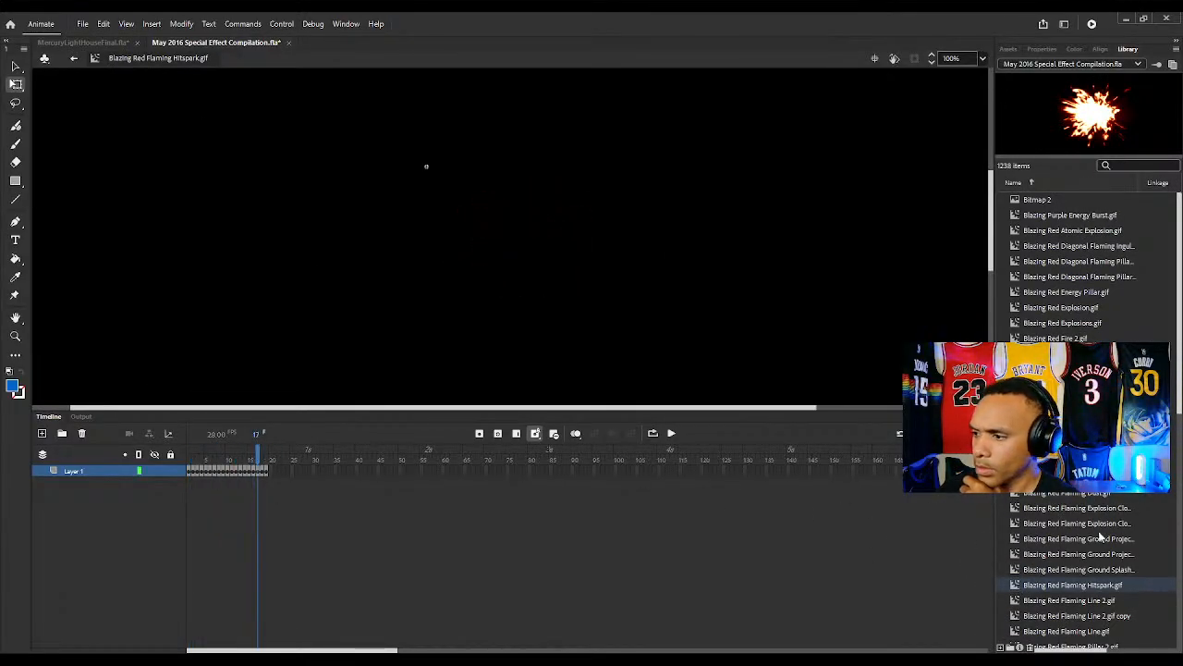
Preview Blazing Red Flaming Line 2.gif and examine the frames of Blazing Red Flaming Pillar 2, 3 and 4
left_click(1017, 601)
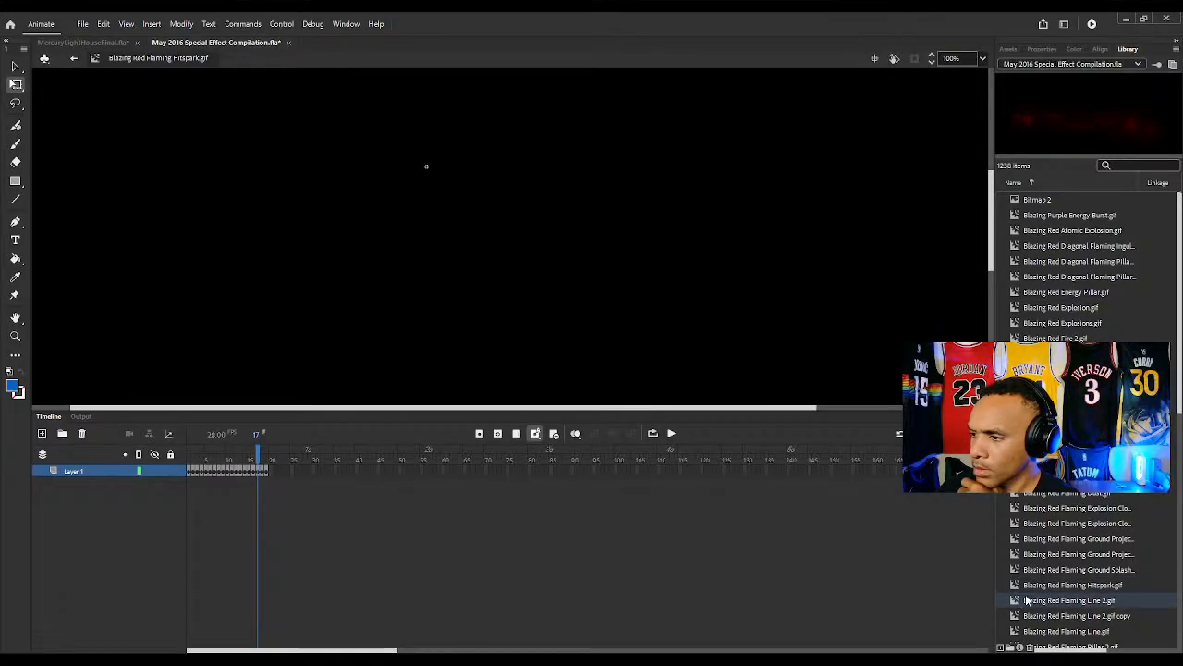
left_click_drag(1179, 412, 1181, 498)
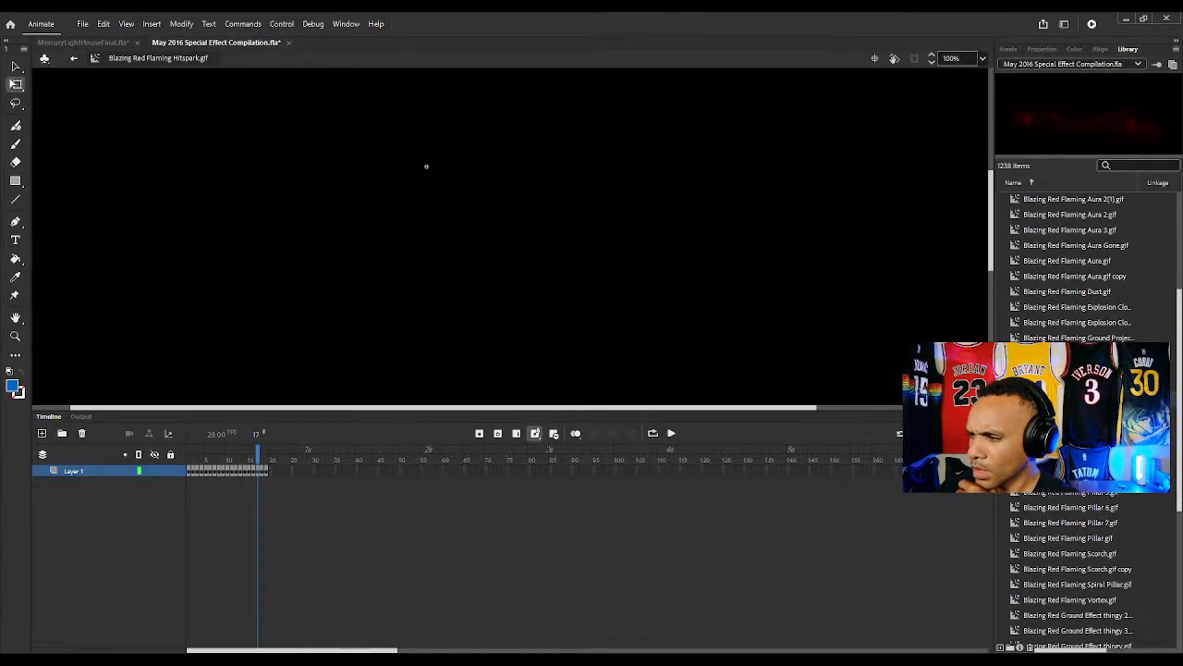
double_click(1015, 445)
mouse_move(237, 459)
left_mouse_down()
mouse_move(211, 459)
mouse_move(222, 459)
left_mouse_up()
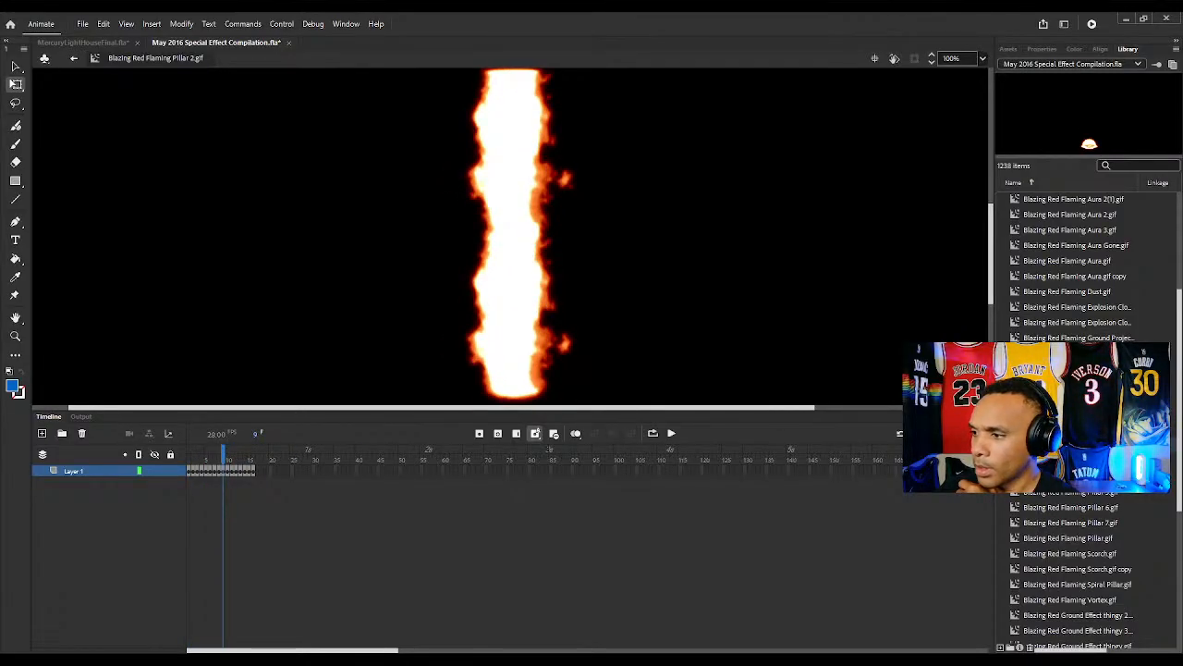
double_click(1016, 462)
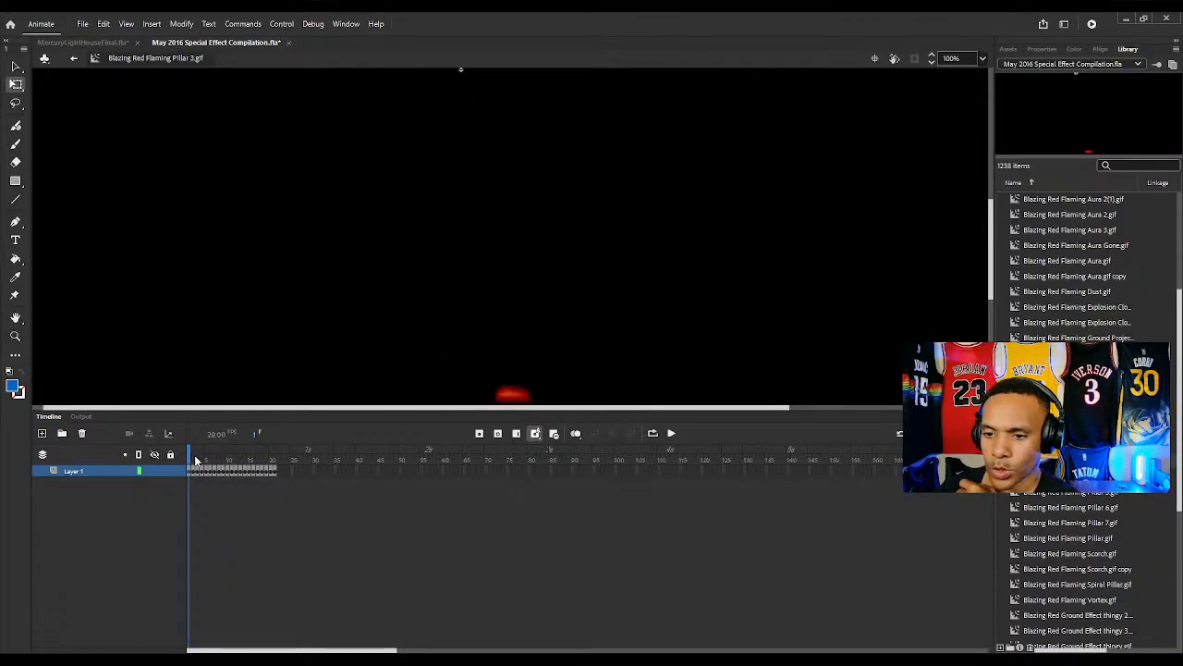
left_click_drag(192, 459, 523, 437)
double_click(1015, 476)
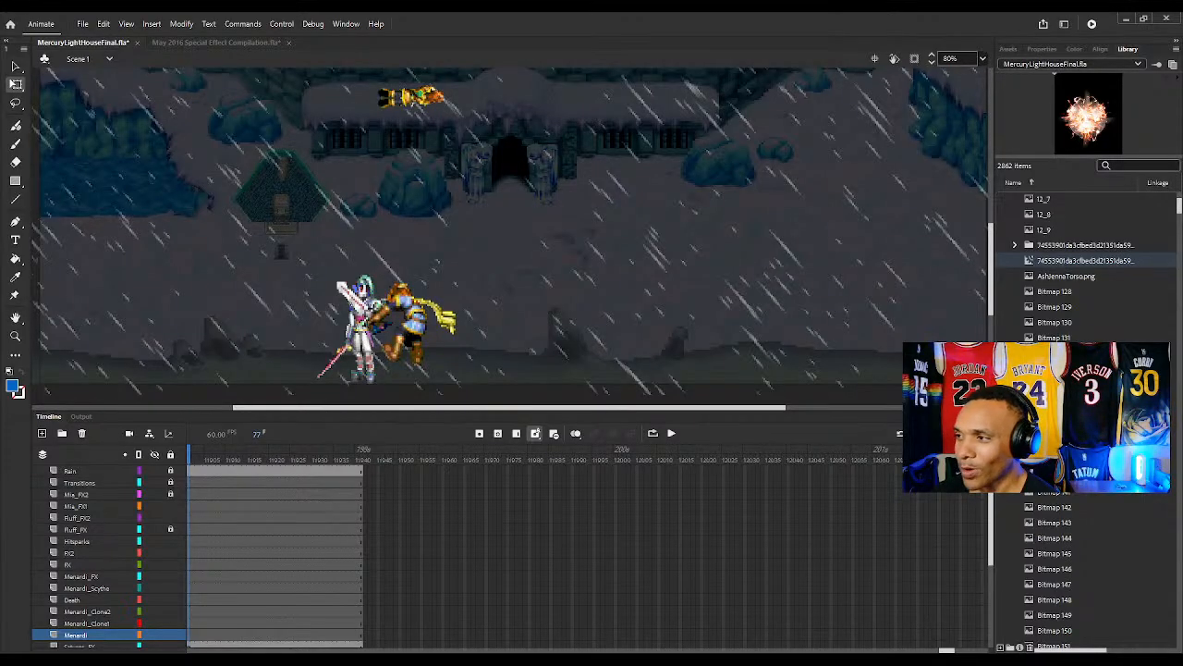
Delete the rejected explosion's folder and its movie clip symbol from the MercuryLightHouseFinal.fla library
left_click(1084, 244)
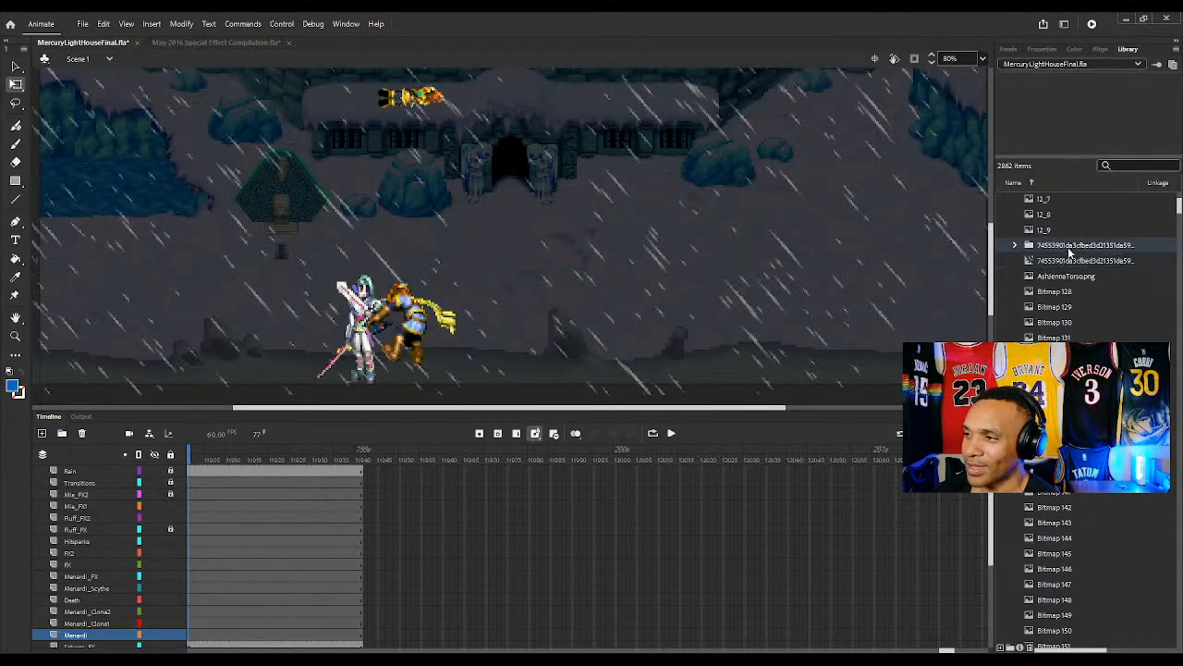
key("Delete")
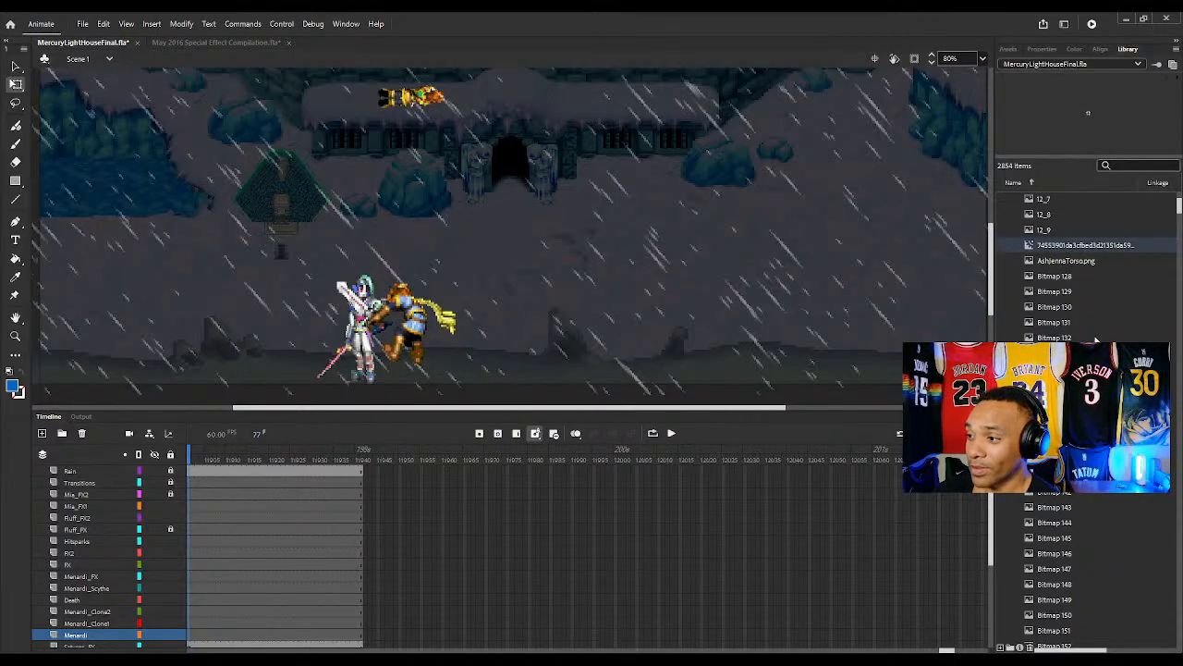
key("Delete")
left_click(1102, 385)
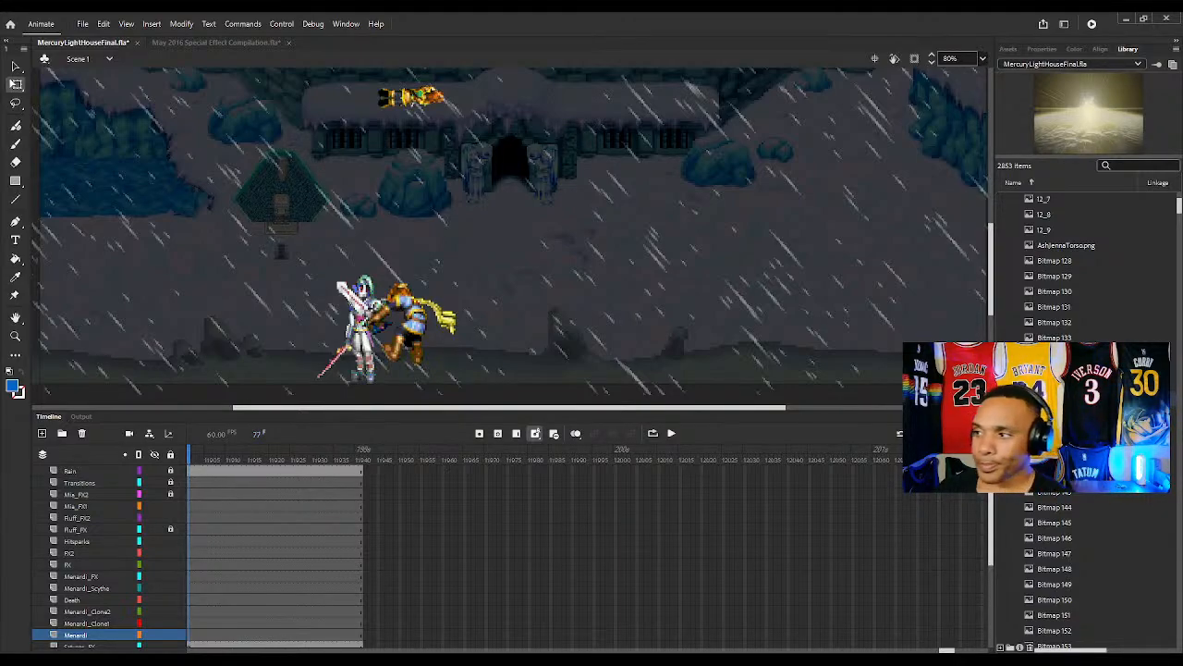
Search the MercuryLightHouseFinal.fla library for "pi", compare the flaming pillar symbols with the compilation file, and select Blazing Red Flaming Pillar 4.gif
left_click(1137, 164)
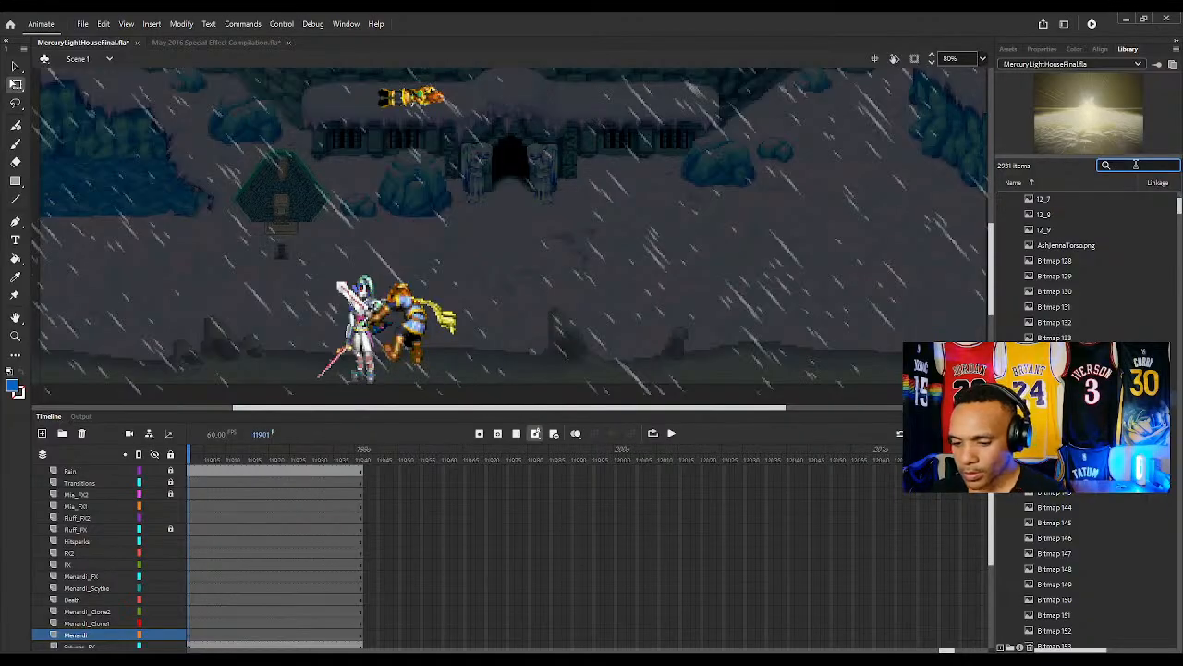
type("pi")
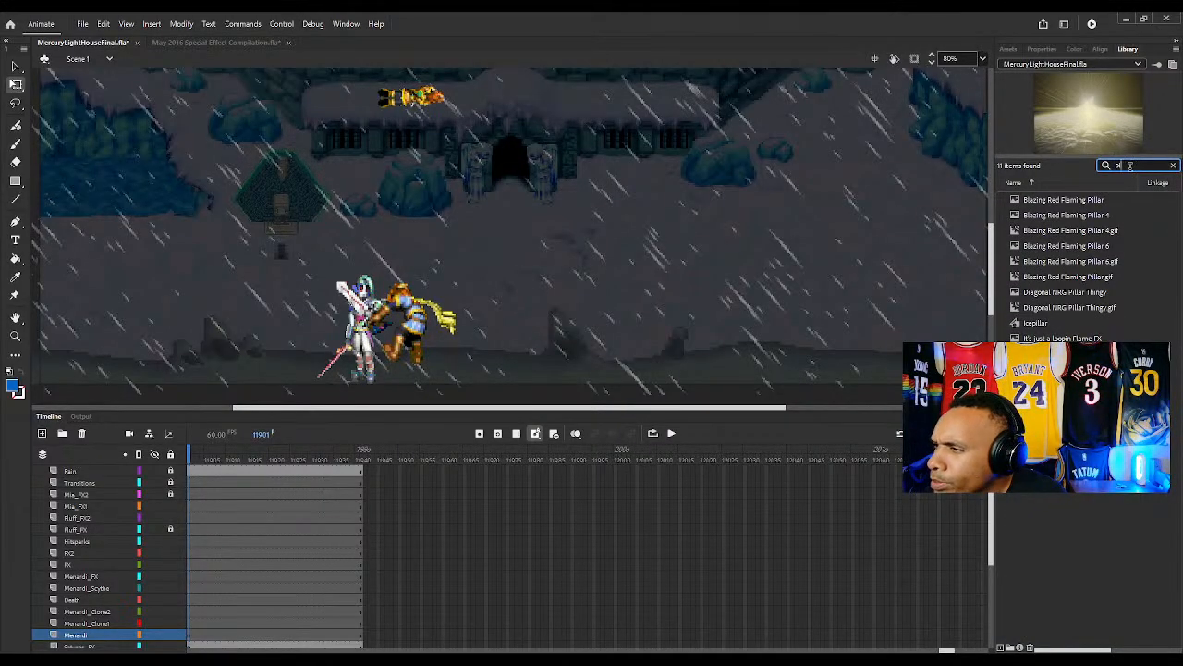
left_click(1016, 263)
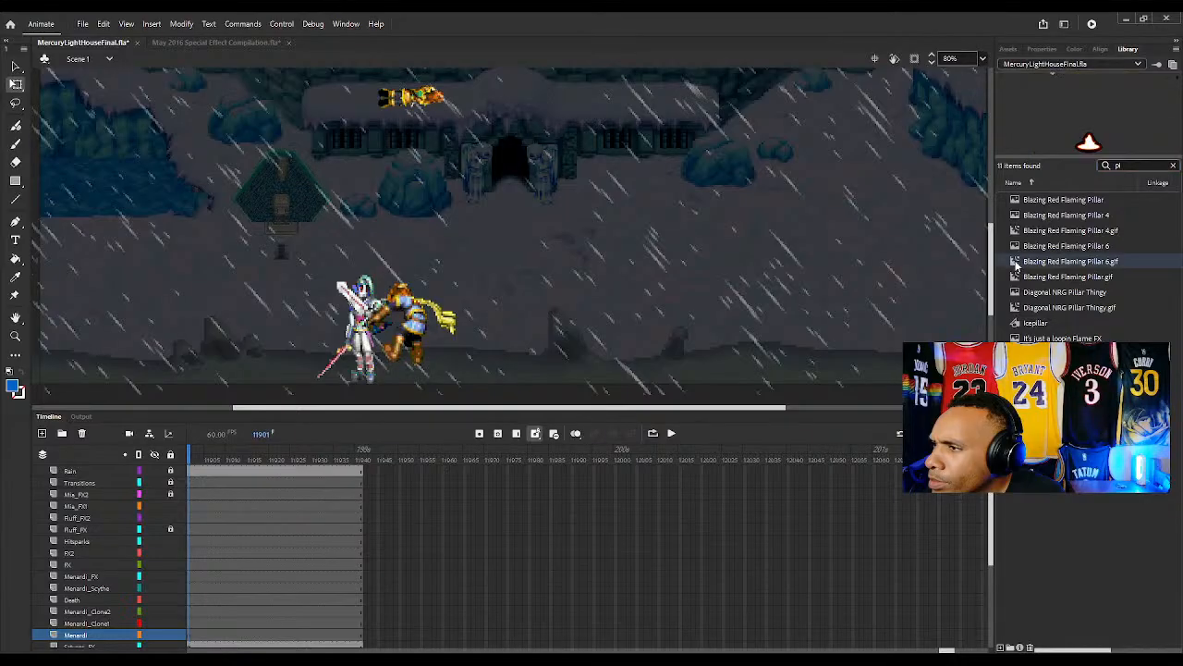
left_click(1017, 276)
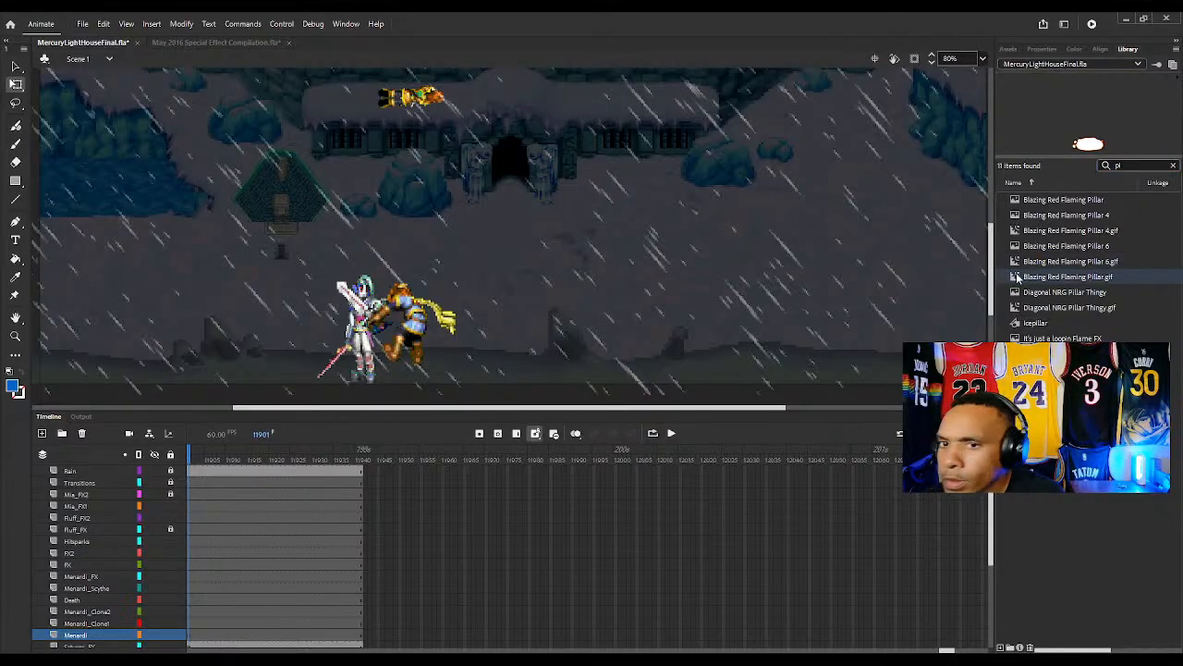
left_click(240, 42)
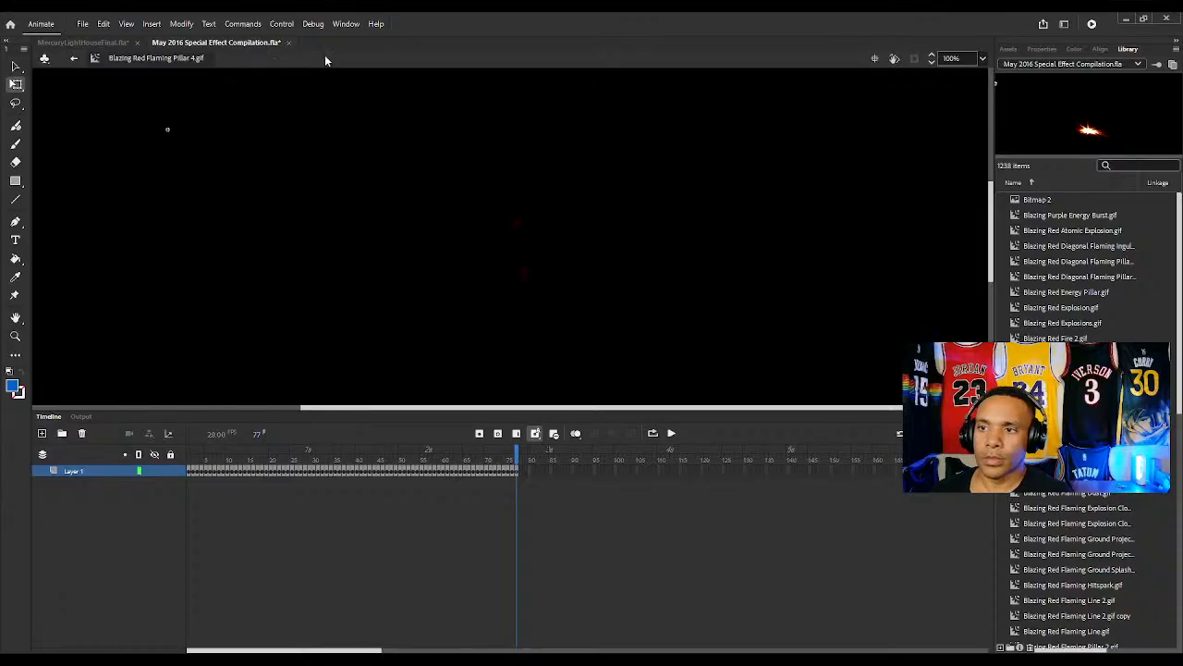
left_click(83, 43)
left_click(1064, 231)
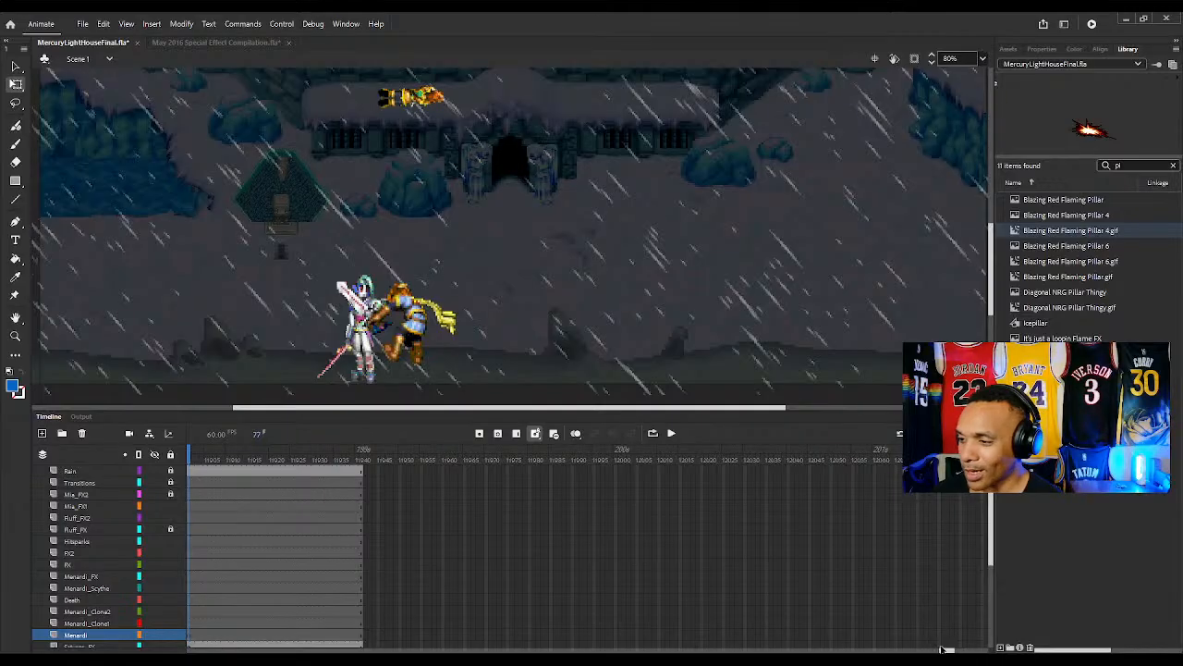
Place Blazing Red Flaming Pillar 4.gif on the Fluff_FX2 layer at frame 11901, with its blast at the fighters' feet
left_click_drag(946, 651, 940, 651)
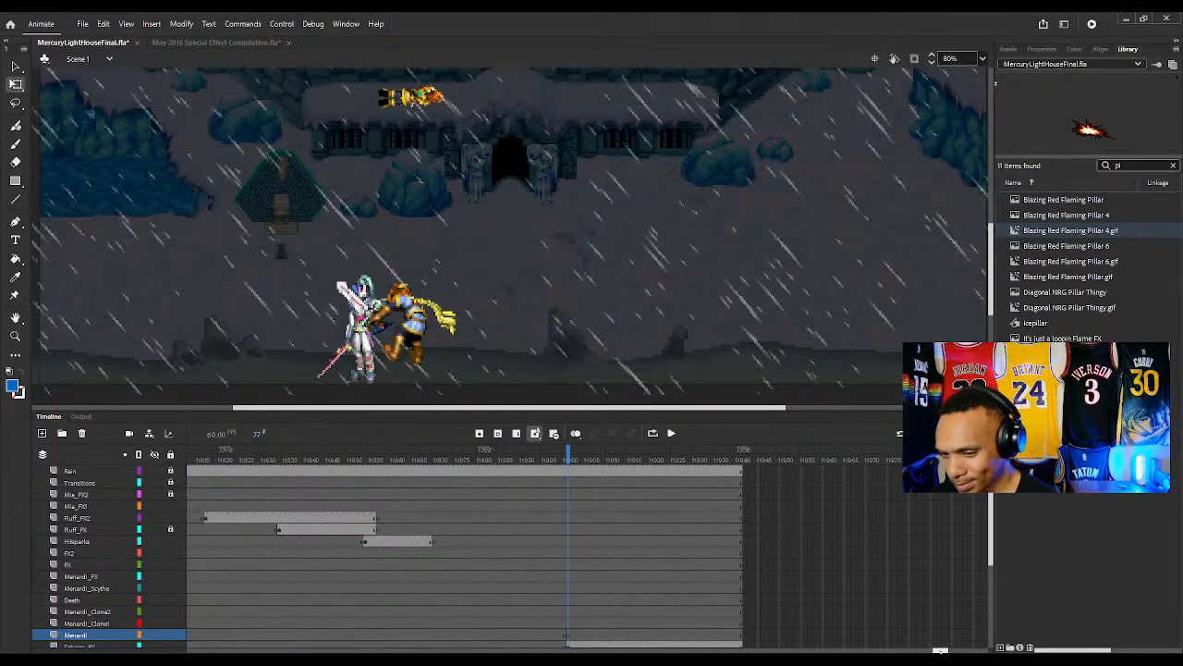
scroll(566, 534, "down", 2)
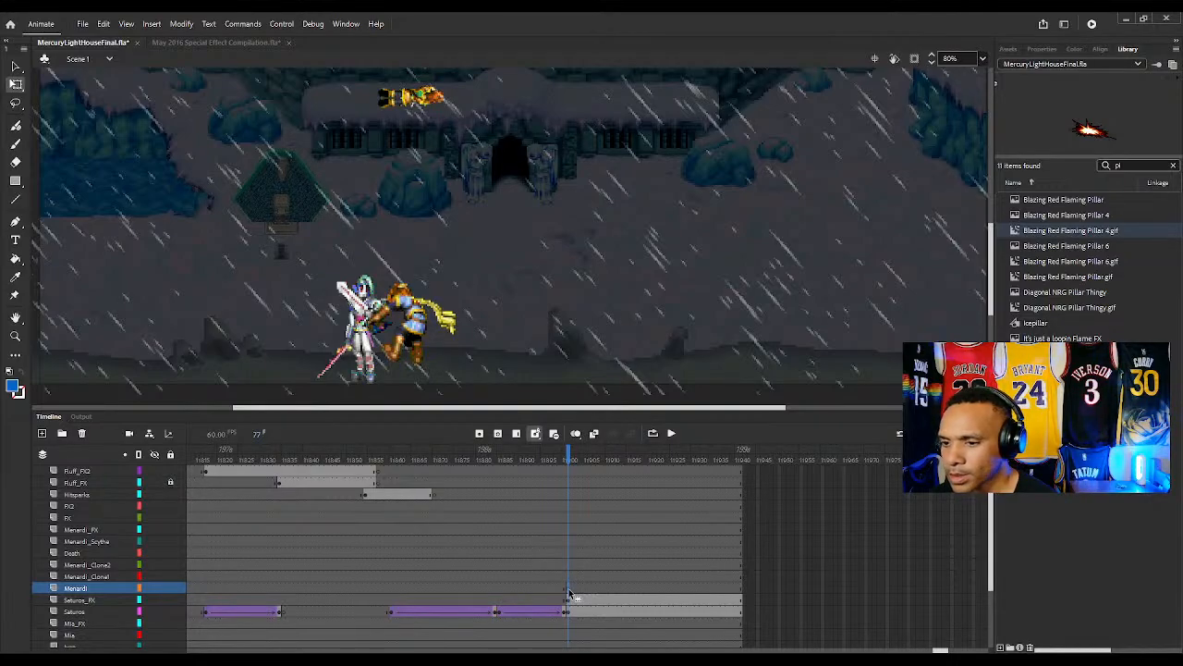
left_click(567, 472)
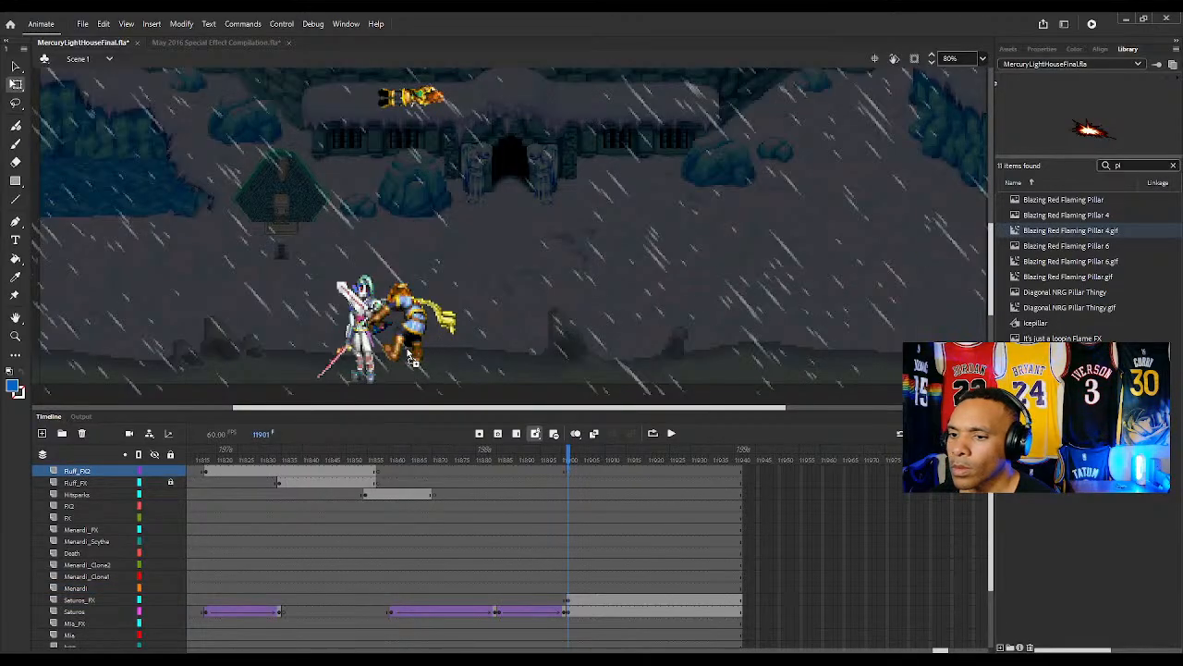
left_click_drag(413, 360, 407, 351)
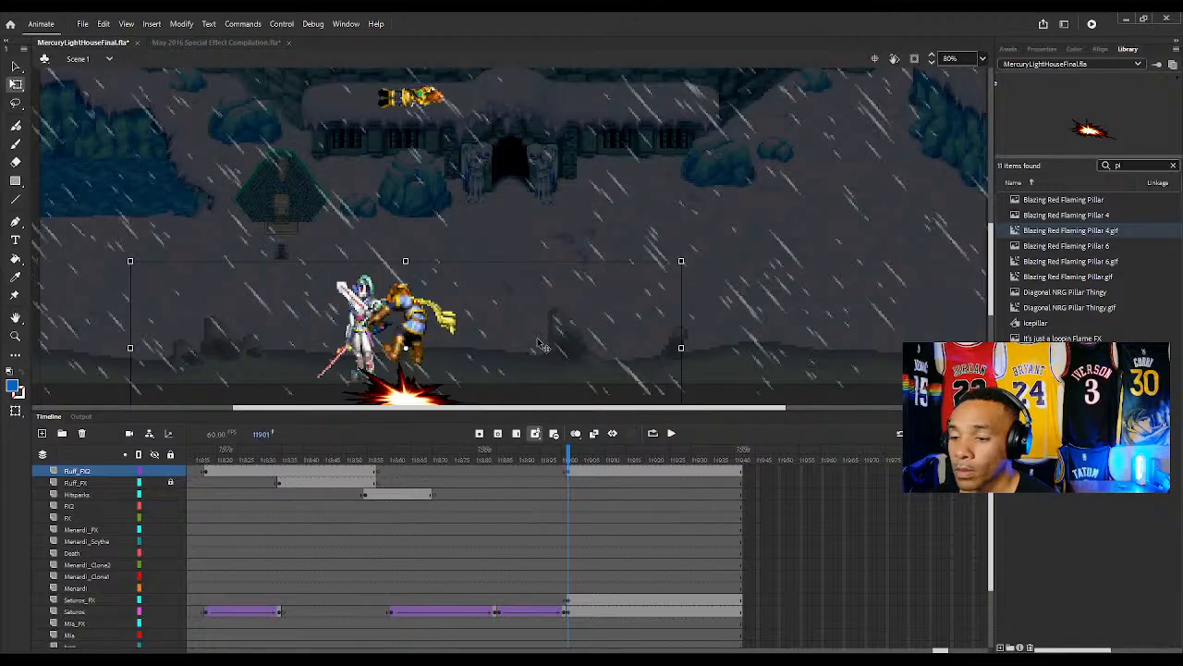
left_click_drag(539, 341, 539, 306)
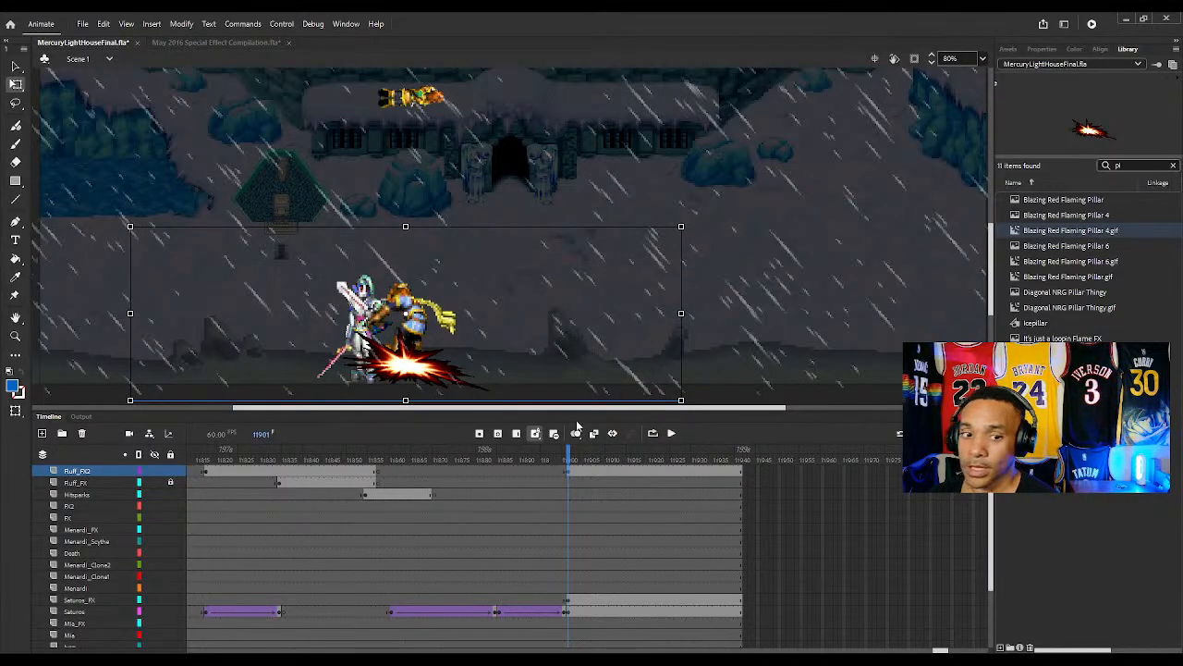
Change the placed flaming pillar instance from Movie Clip to Graphic
left_click(1043, 49)
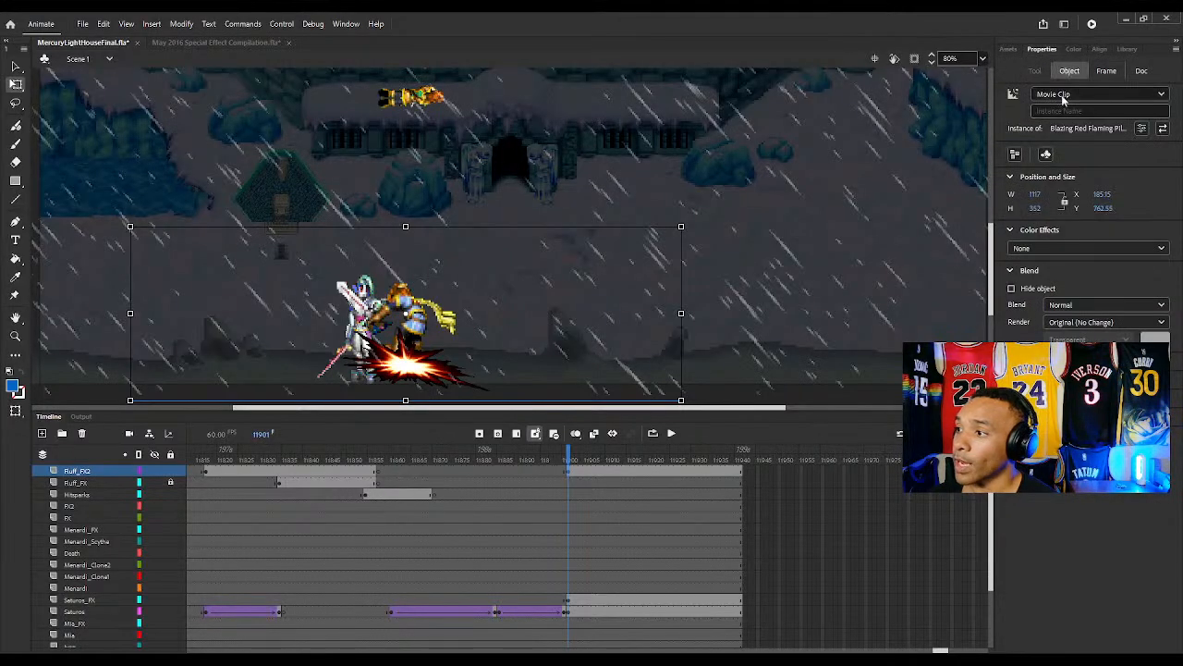
left_click(1061, 96)
left_click(1059, 140)
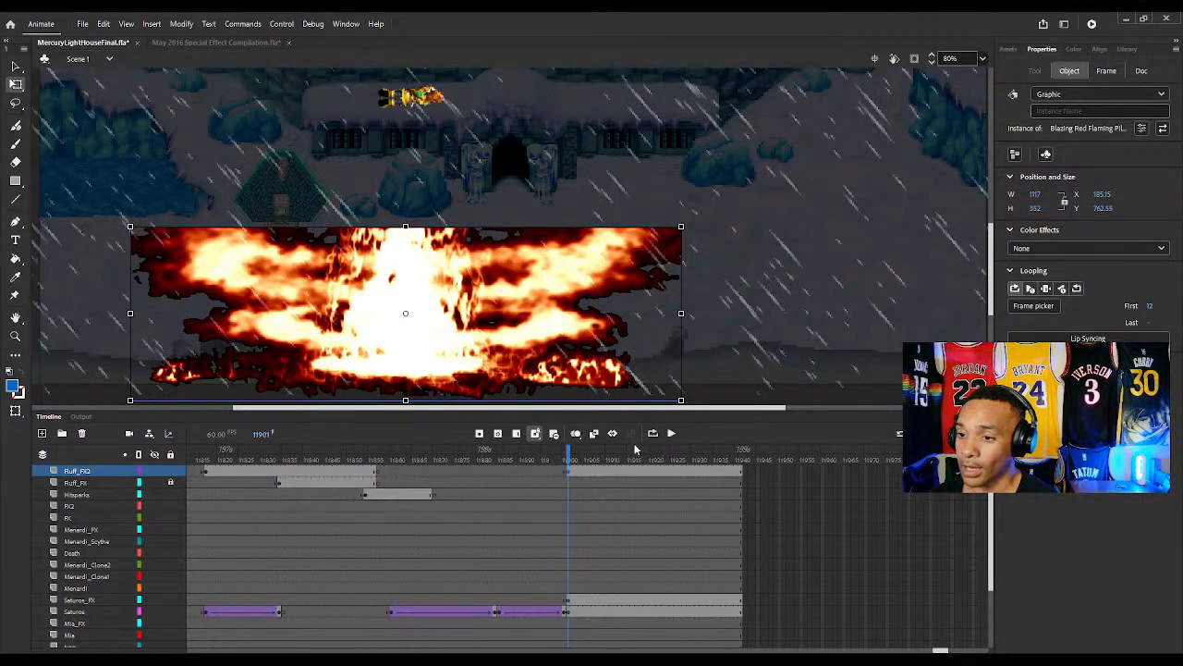
Enlarge the flaming pillar at frame 11901 to about 1608.65 by 1190.9 px and align it to X 0, Y 0
left_click(933, 63)
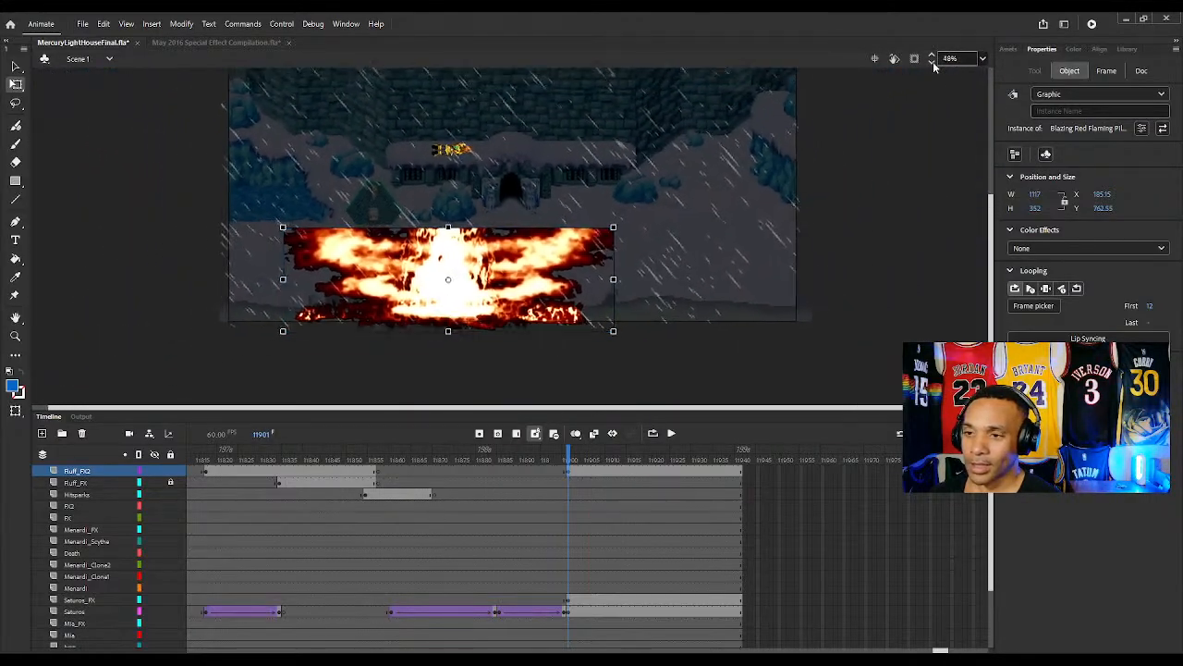
left_click_drag(934, 65, 833, 69)
left_click_drag(599, 227, 629, 125)
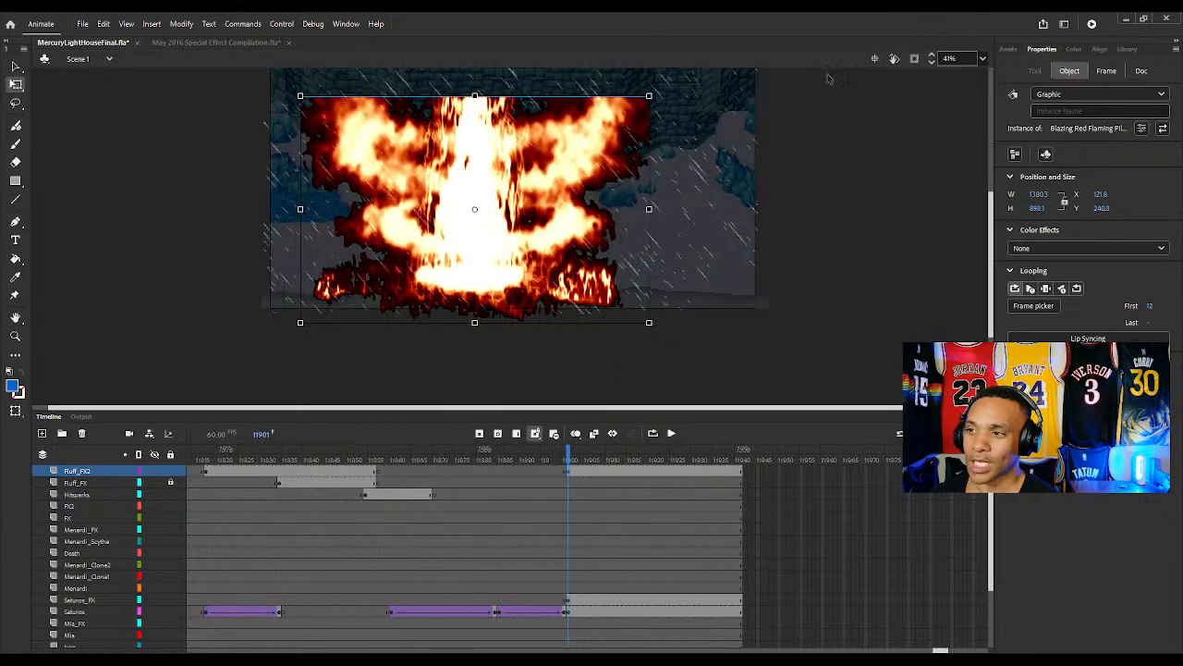
left_click(931, 62)
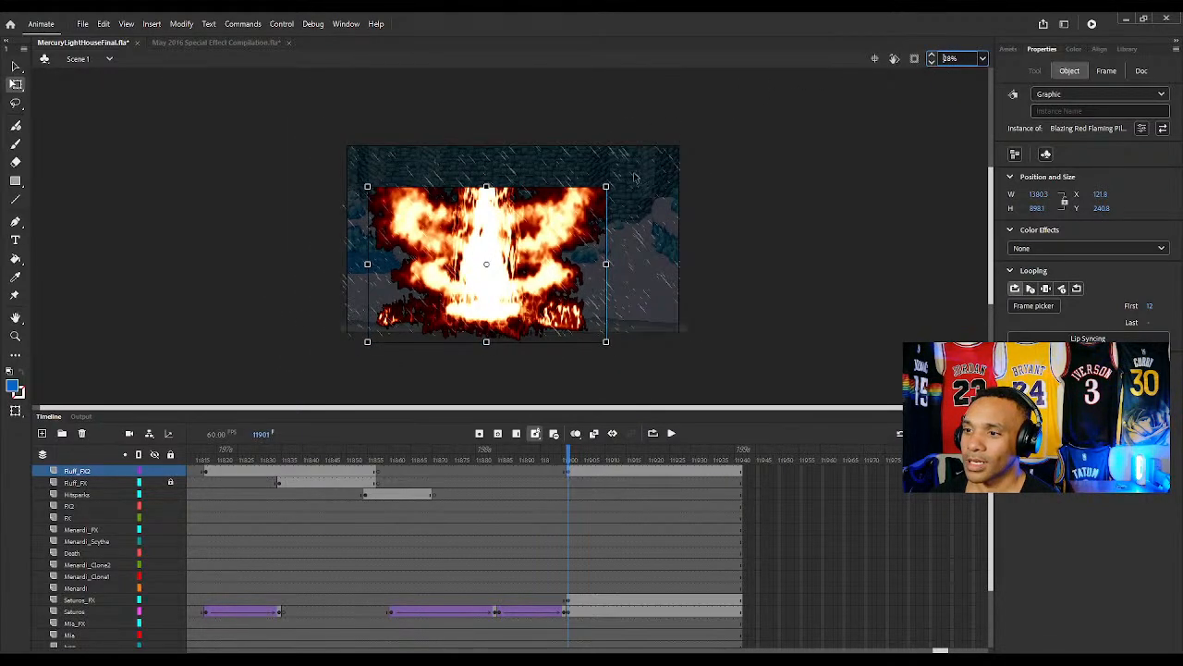
mouse_move(606, 187)
left_mouse_down()
mouse_move(626, 161)
mouse_move(598, 185)
left_mouse_up()
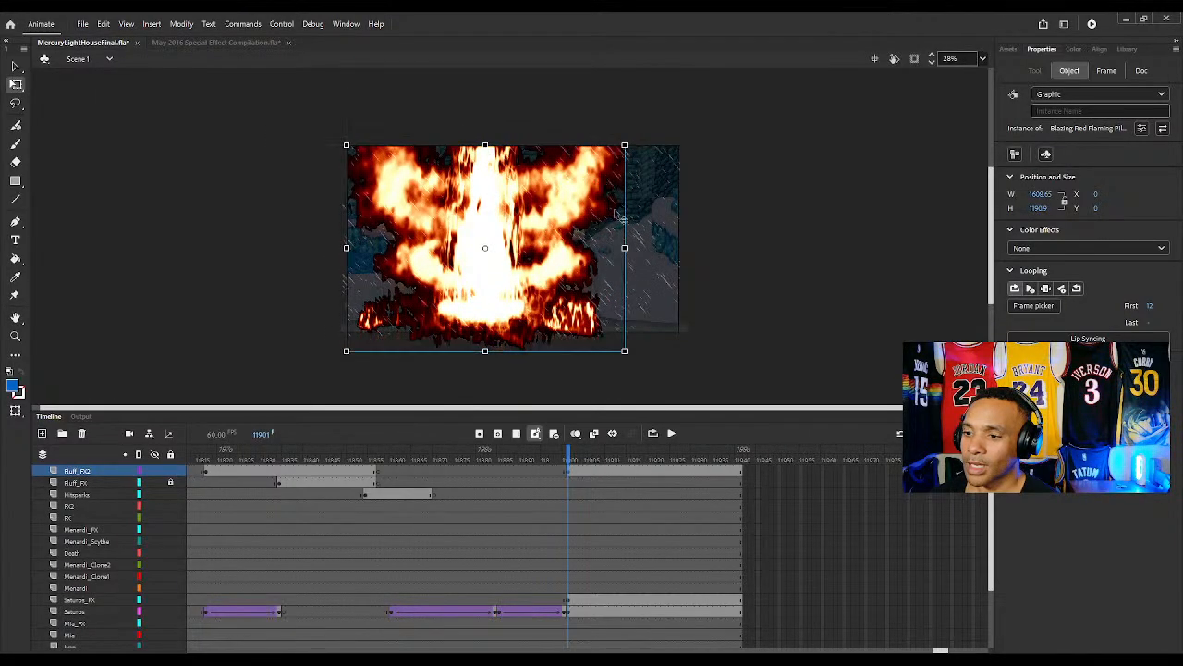
Move the flaming pillar's starting keyframe on Fluff_FX2 from frame 11901 to about frame 11912
left_click_drag(493, 471, 565, 471)
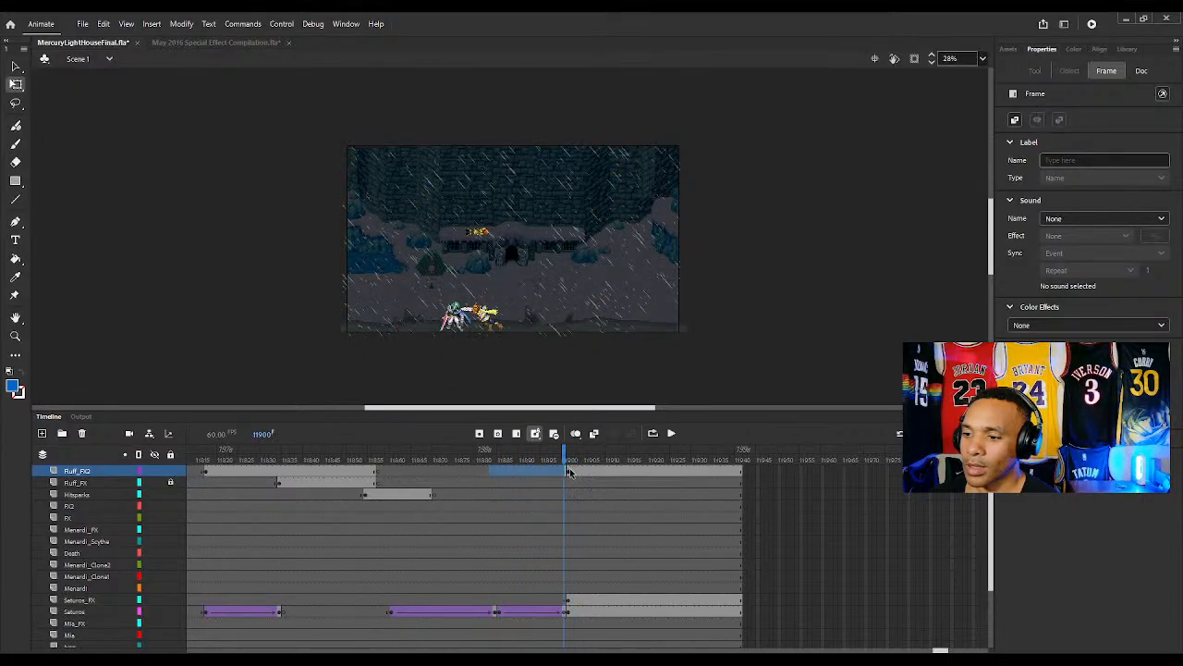
left_click(568, 473)
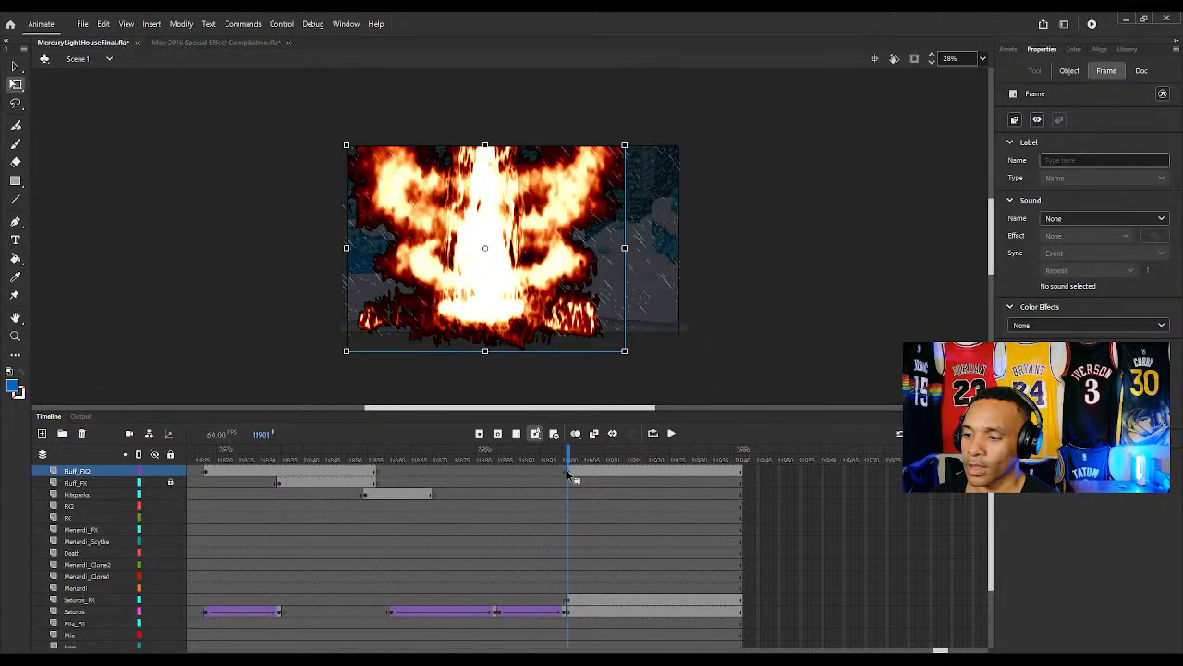
left_click(603, 456)
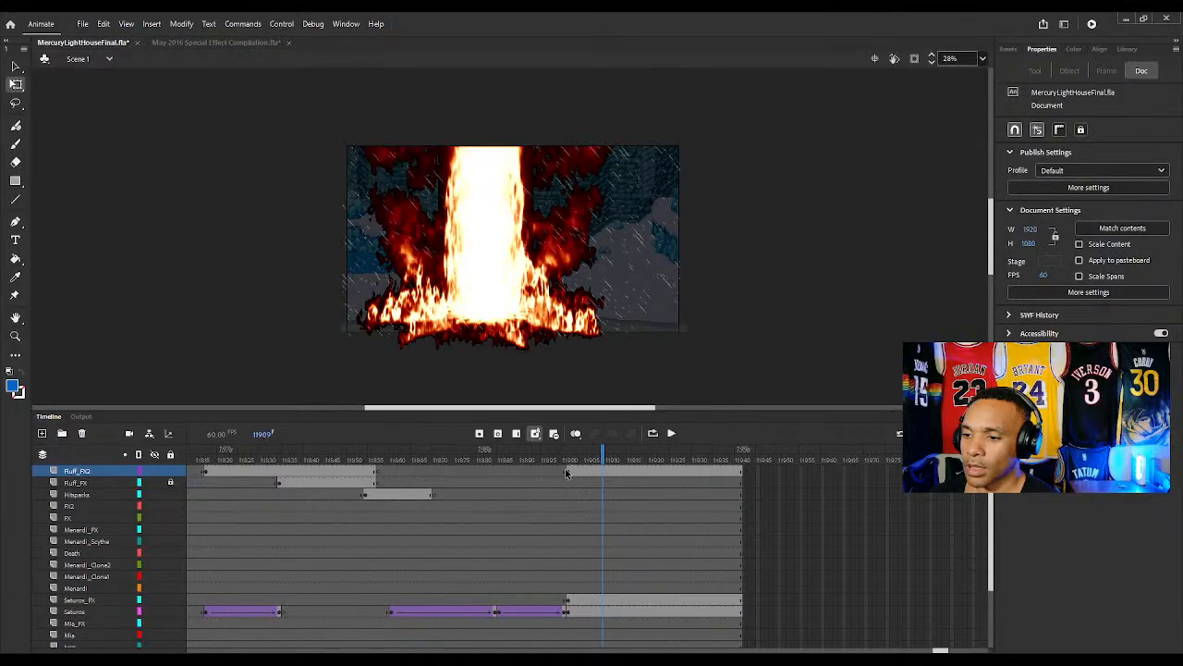
left_click(569, 473)
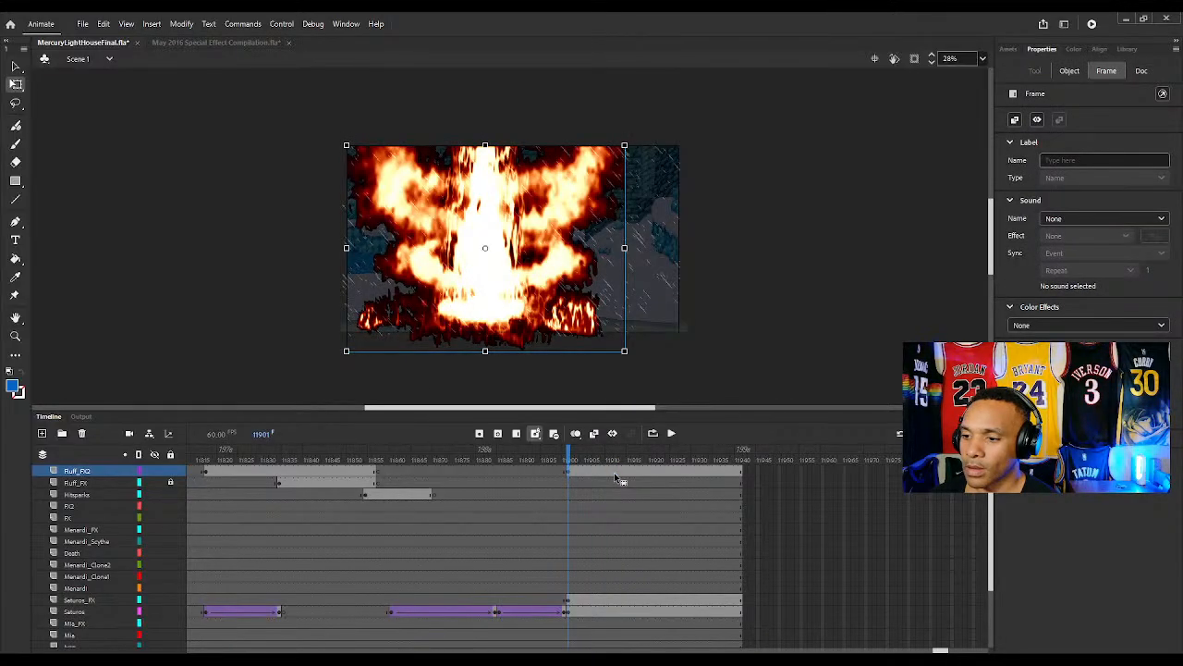
key("shift+F6")
mouse_move(568, 472)
left_mouse_down()
mouse_move(614, 472)
mouse_move(569, 459)
mouse_move(584, 463)
left_mouse_up()
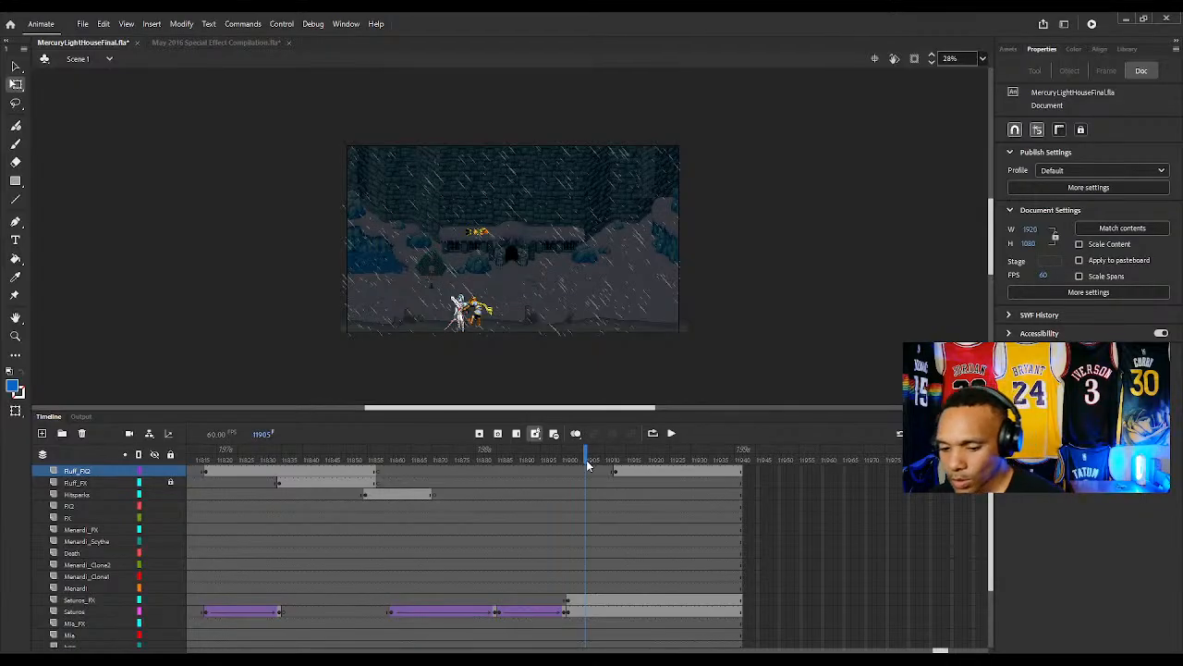
Insert frames across all layers around frame 11905 to delay the pillar's start to frame 11918, and preview the explosion
key("F5")
key("F5")
key("F5")
key("F5")
key("F5")
key("F5")
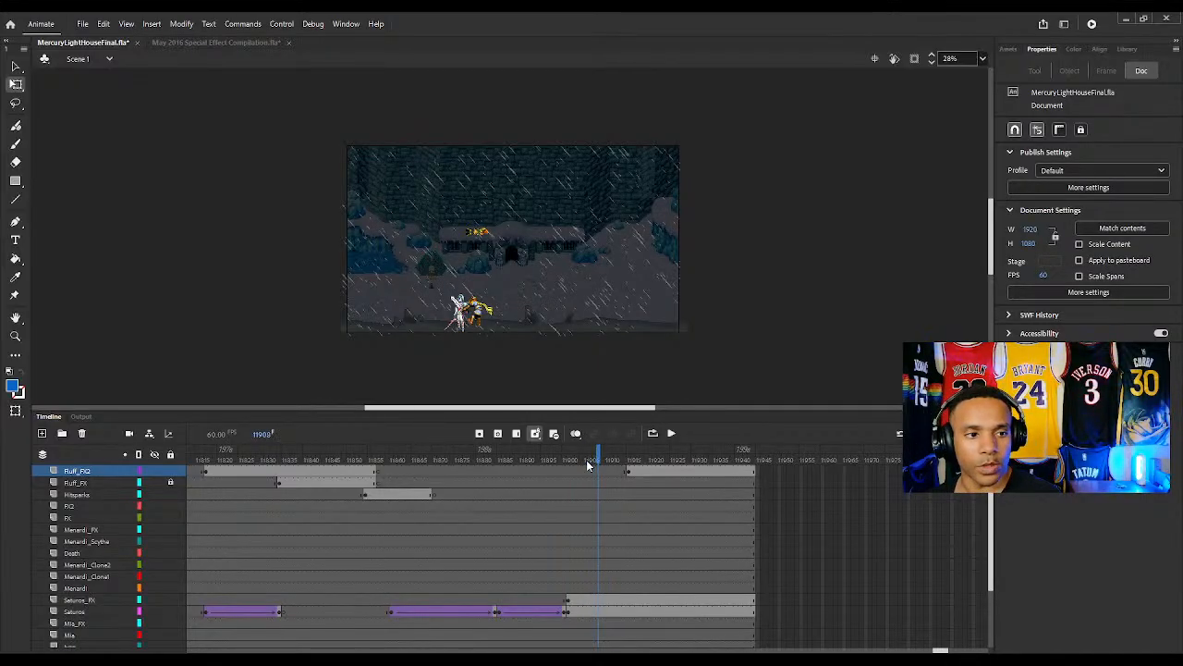
key("Return")
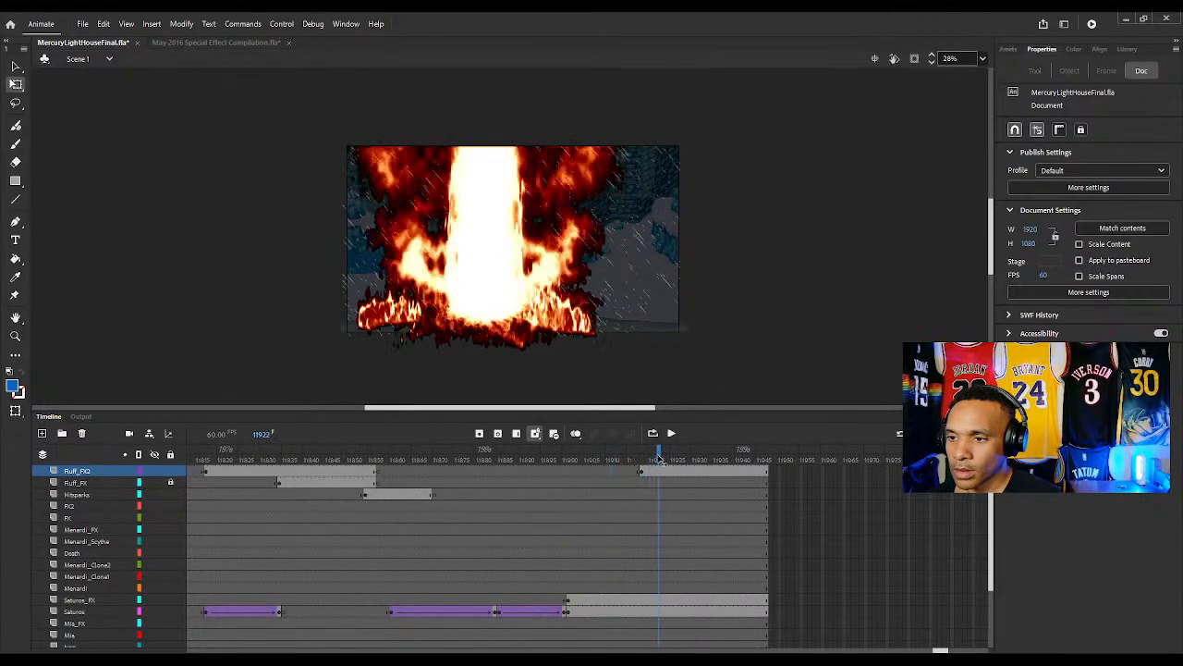
left_click(508, 270)
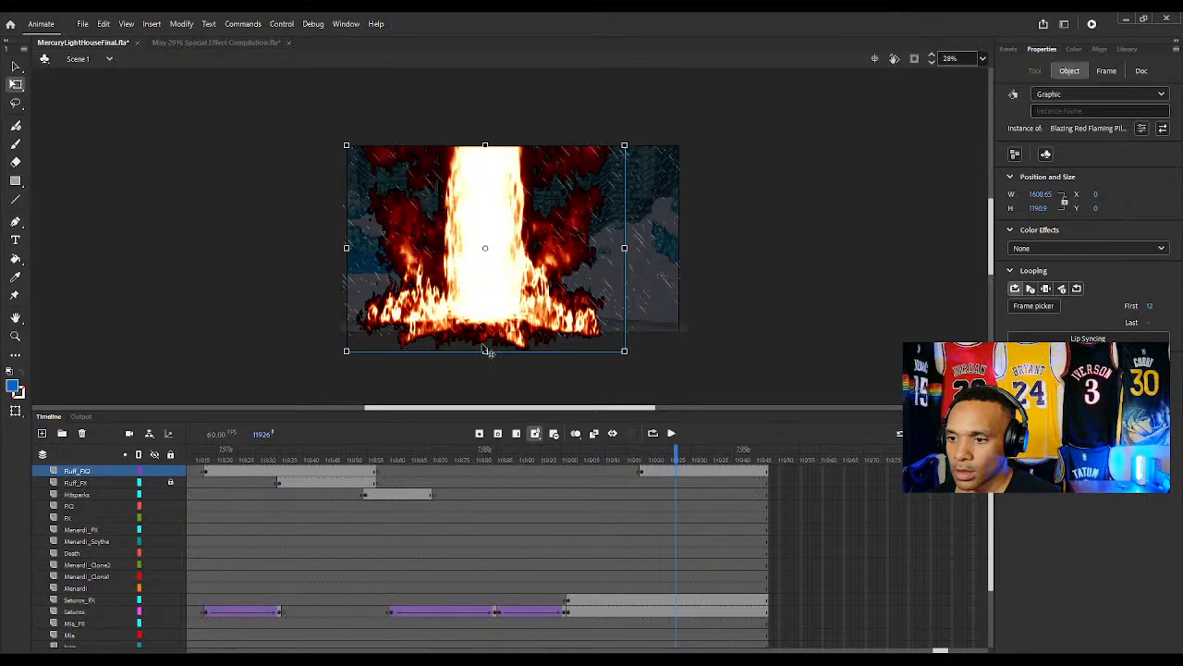
left_click_drag(485, 351, 486, 345)
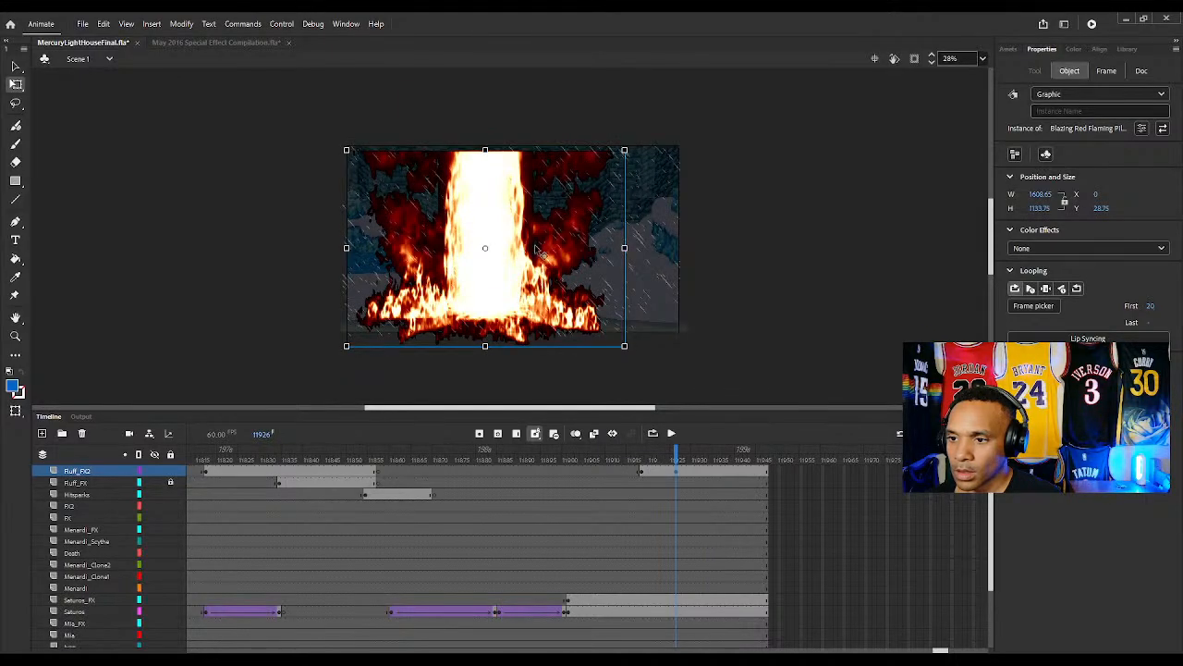
left_click_drag(541, 252, 542, 246)
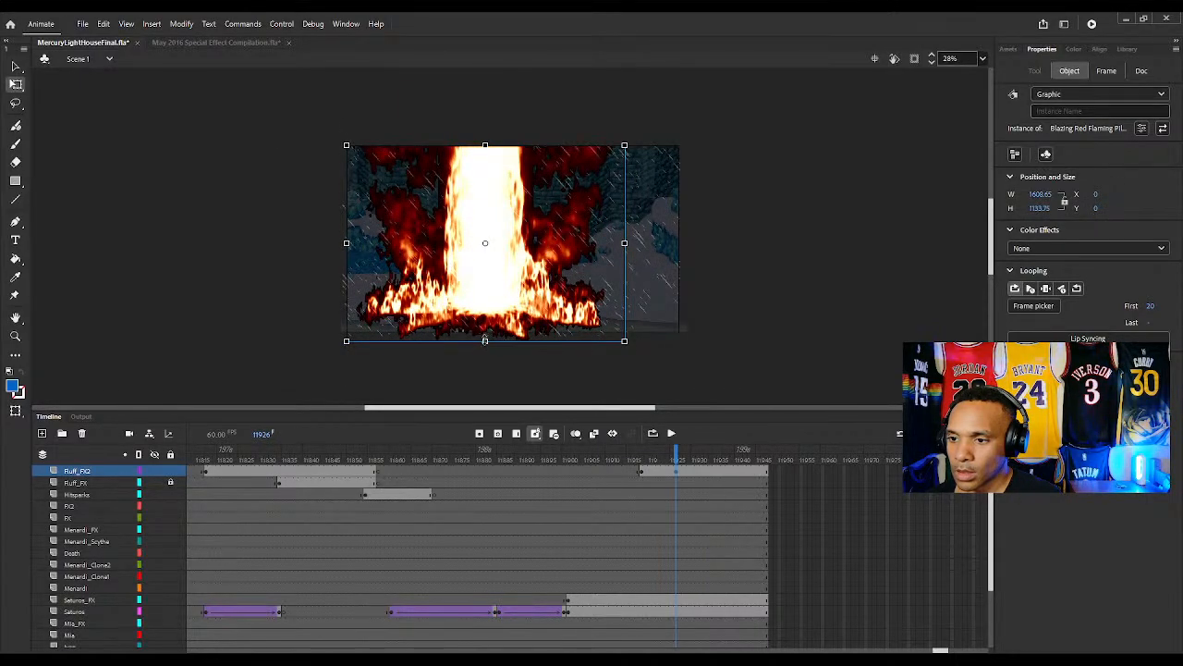
left_click(677, 476)
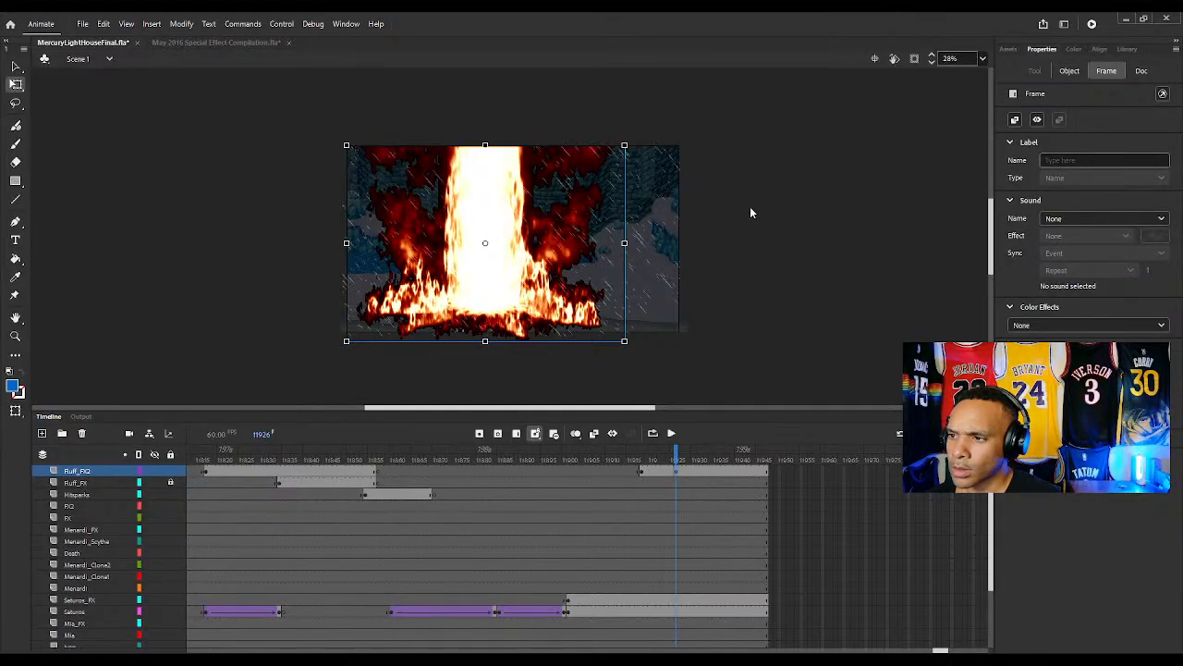
key("shift+F6")
Adjust the flaming pillar at frame 11918 to about 1169.3 px high, placed at X 0 and about Y -30.65
left_click(642, 475)
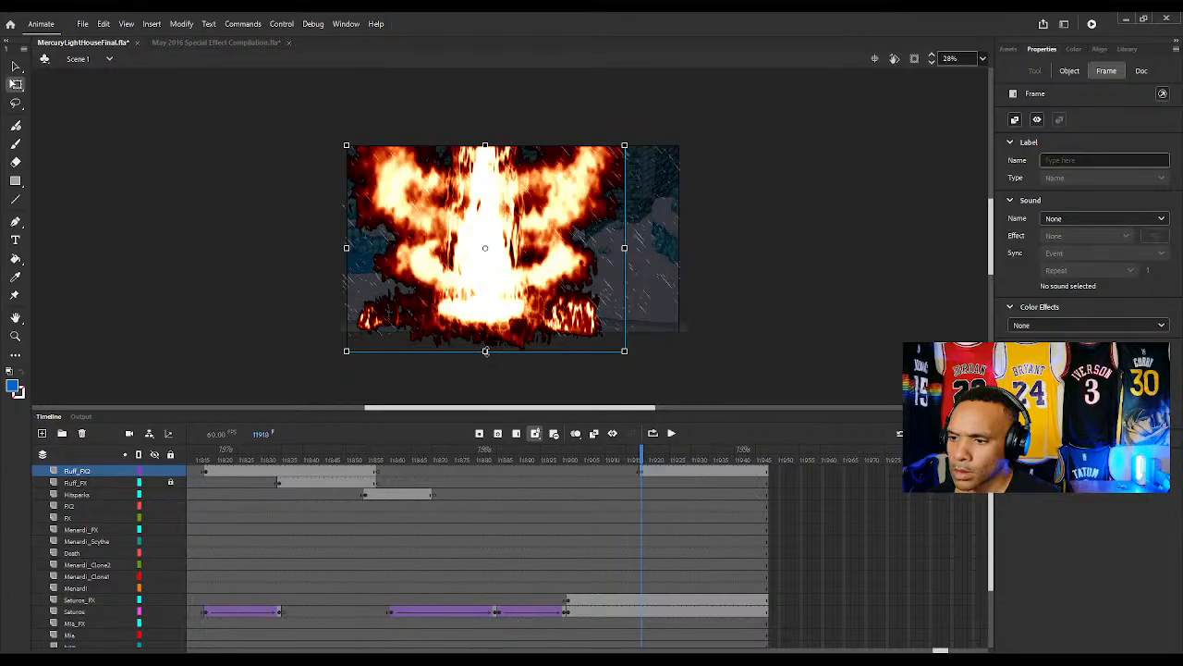
left_click_drag(485, 351, 487, 343)
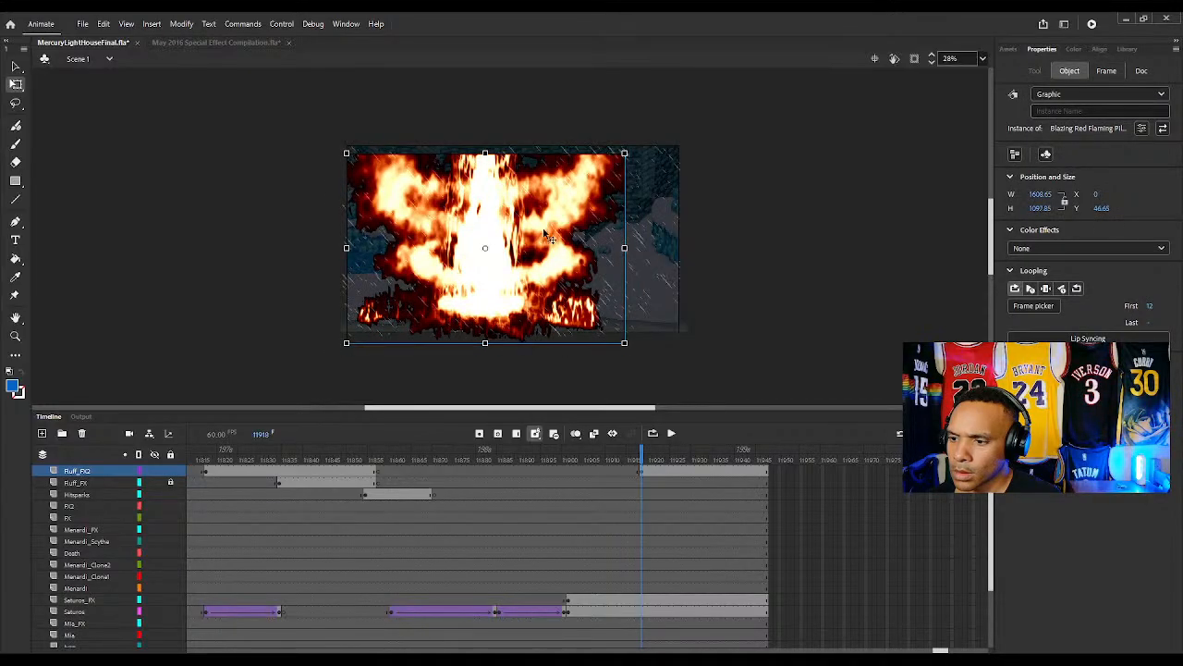
left_click_drag(552, 238, 550, 229)
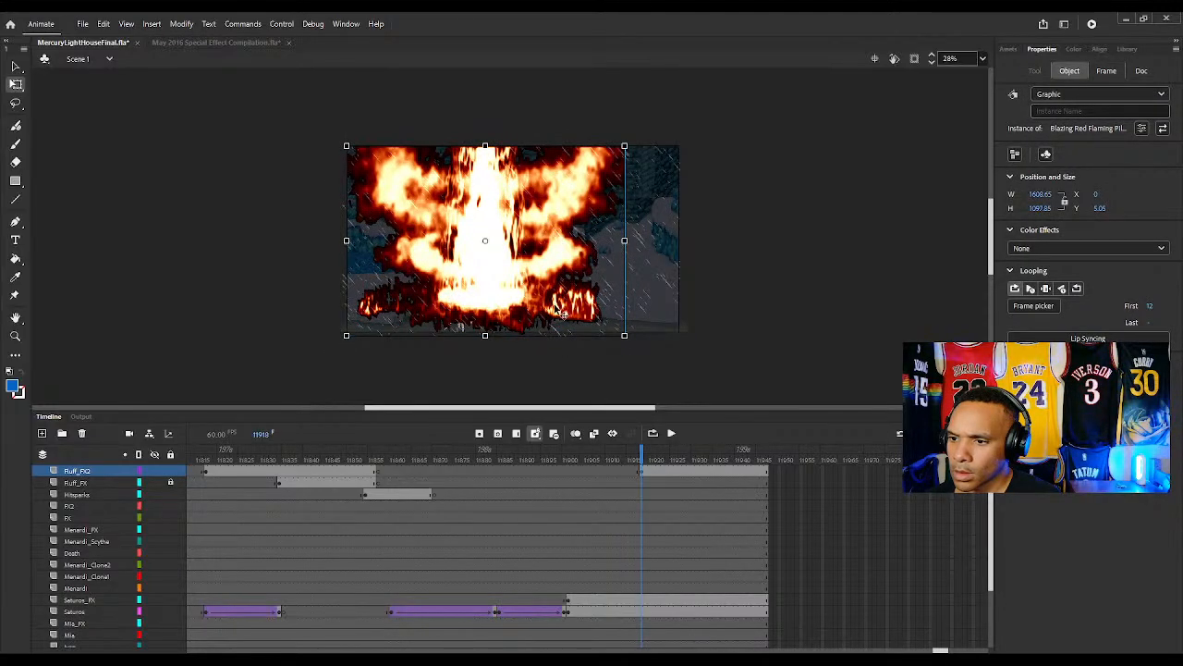
left_click_drag(485, 336, 487, 342)
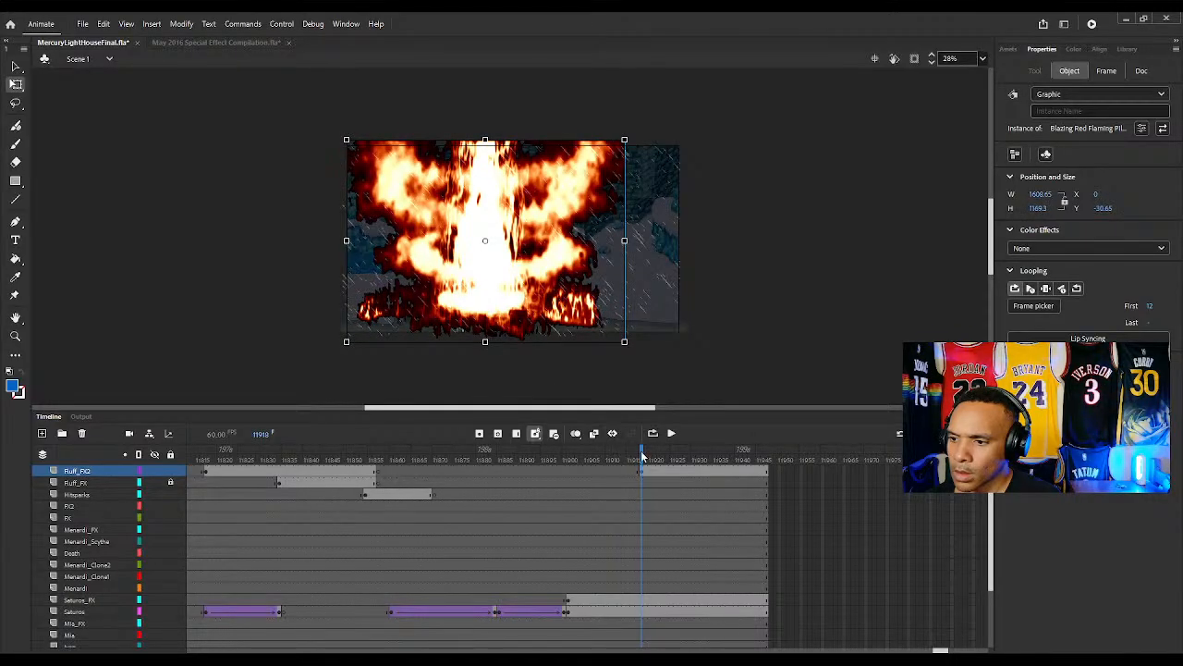
Extend the scene to frame 11984 and blank Fluff_FX2 there to stop the pillar before its animation repeats
left_click_drag(642, 457, 777, 450)
key("Return")
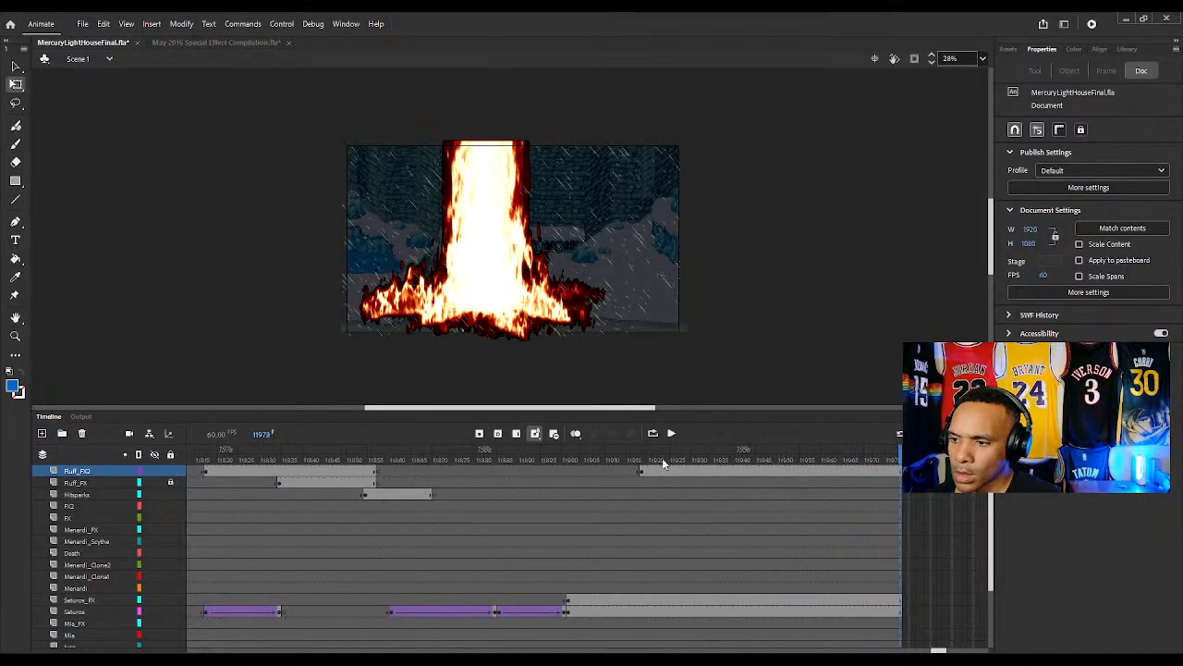
left_click_drag(662, 458, 927, 458)
left_click(927, 471)
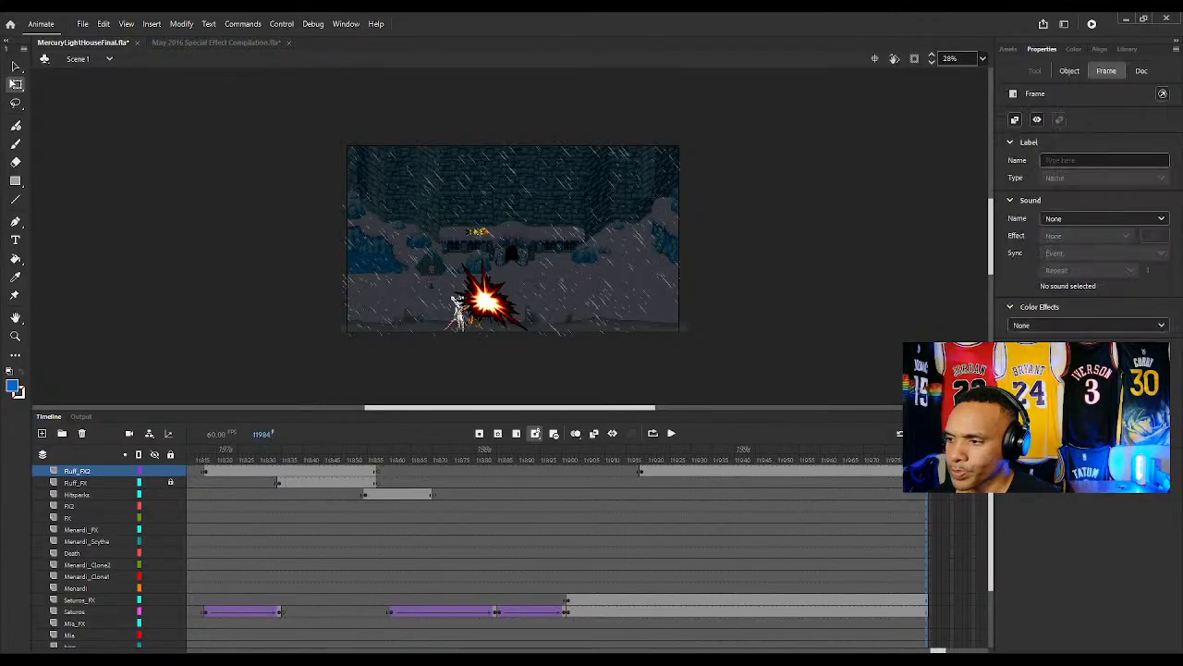
key("Delete")
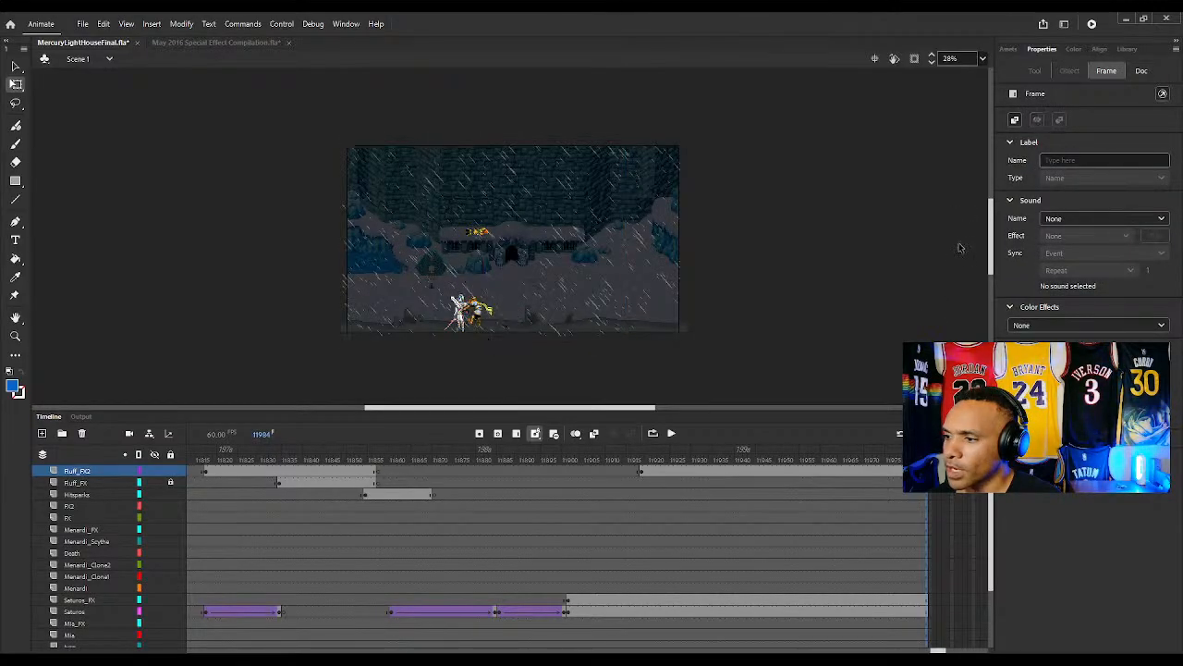
Insert more frames across all layers to extend the scene to about frame 12028
key("Escape")
key("F5")
key("F5")
key("F5")
key("F5")
key("F5")
key("F5")
key("F5")
key("F5")
key("F5")
key("F5")
key("F5")
key("F5")
key("F5")
key("F5")
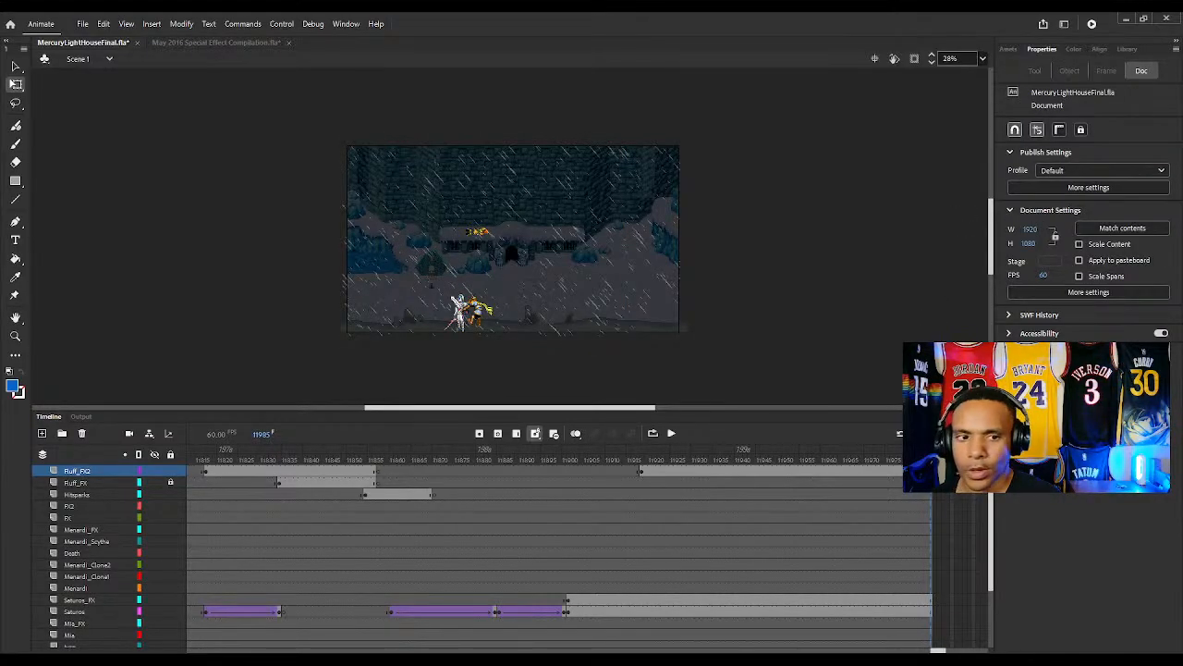
key("F5")
key("F5")
key("F5")
key("F5")
key("F5")
key("F5")
key("F5")
key("F5")
key("F5")
key("F5")
key("F5")
key("F5")
key("F5")
key("F5")
key("F5")
key("F5")
key("F5")
key("F5")
key("F5")
key("F5")
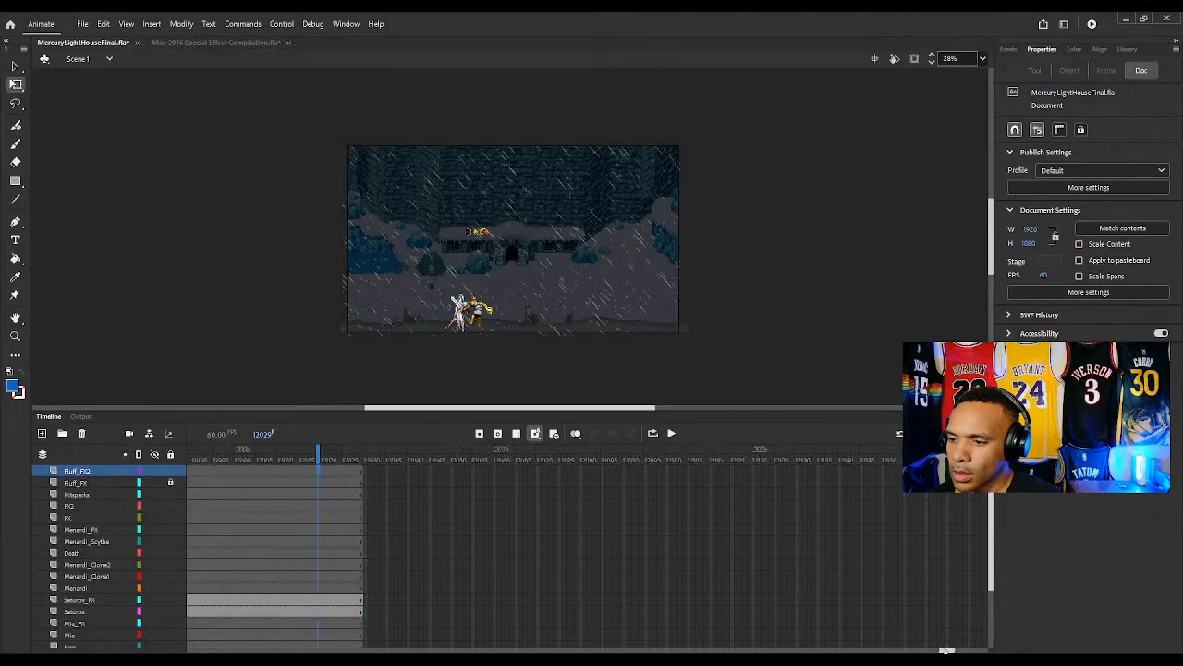
Change the flaming pillar instance at frame 11918 to a Movie Clip and set its blend mode to Add
scroll(572, 482, "left", 6)
left_click(472, 460)
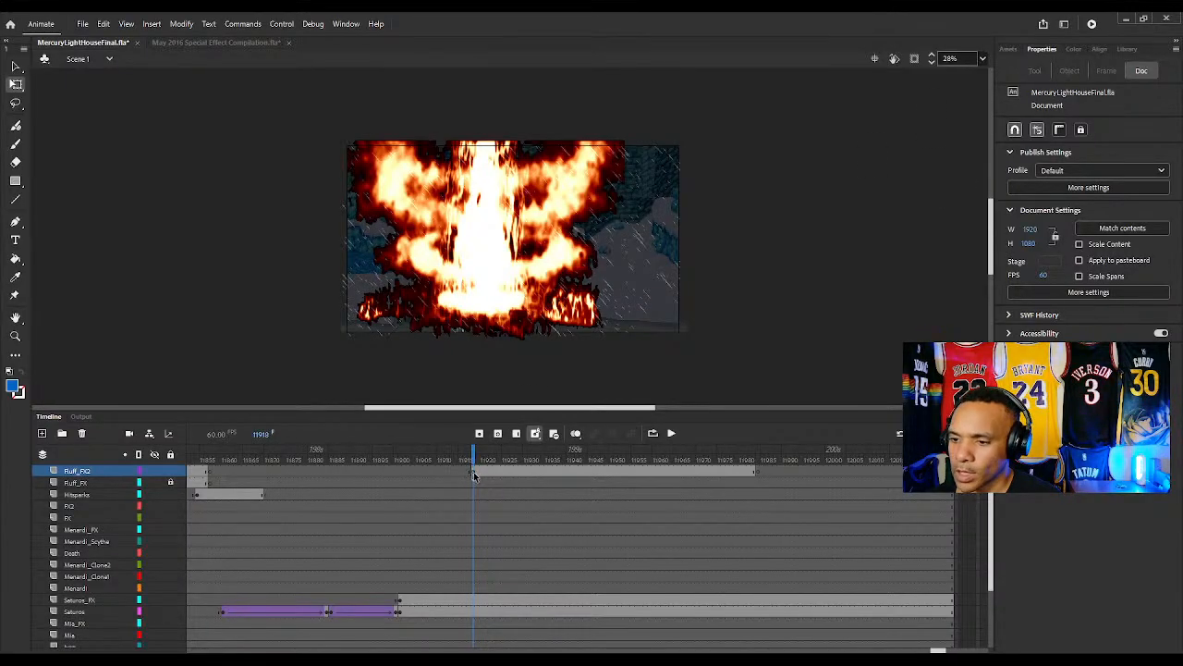
left_click(474, 474)
left_click(1070, 71)
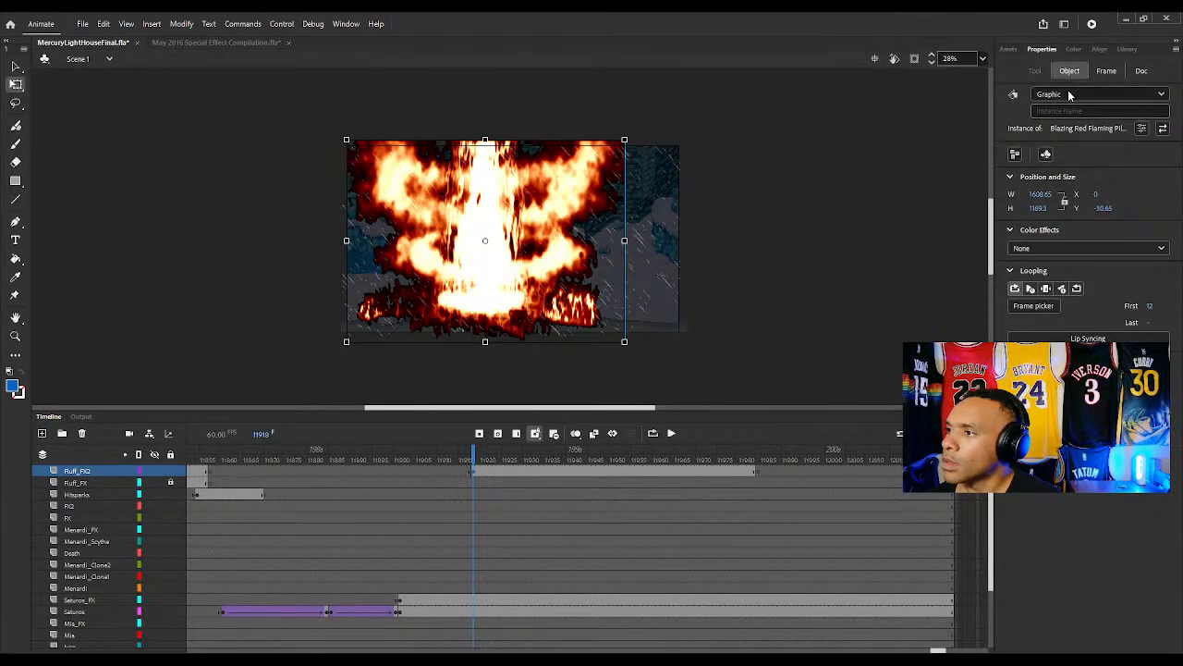
left_click(1060, 112)
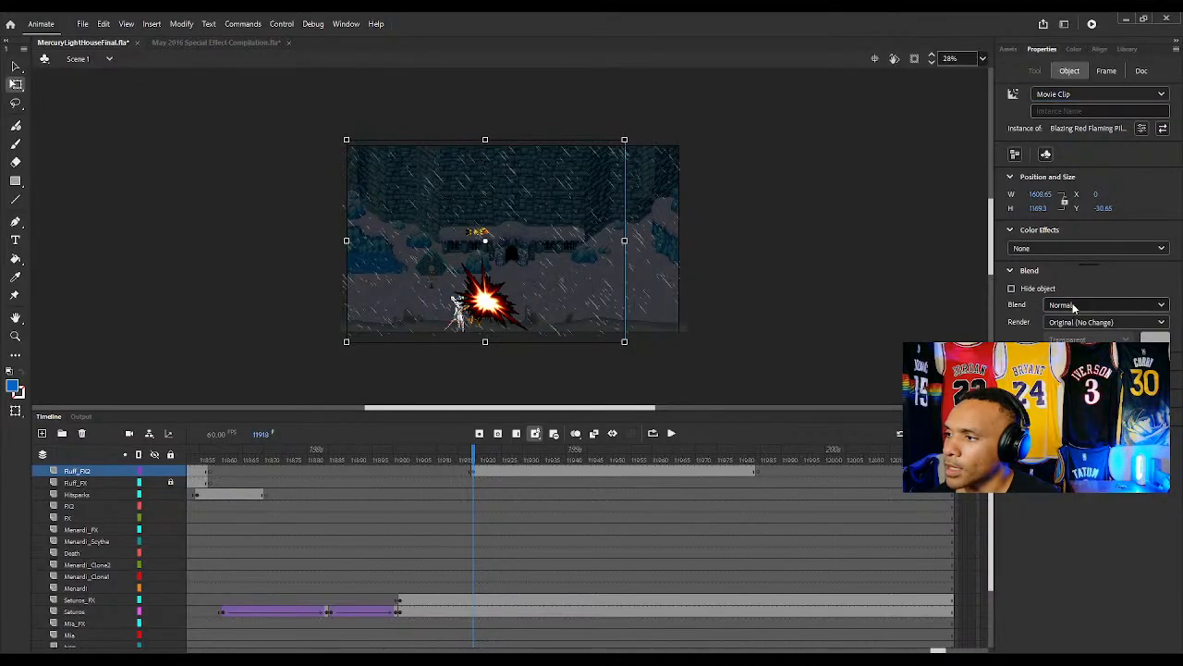
left_click(1063, 426)
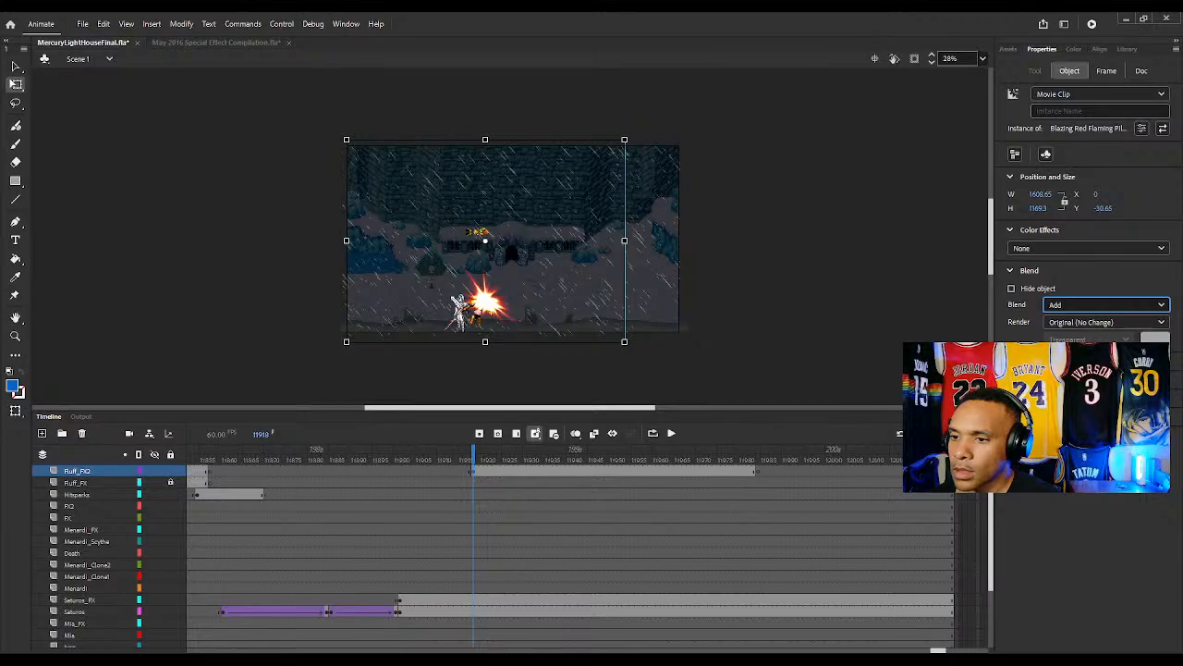
Blank the Background, Foreground and Garet layers from about frame 12003, after the pillar explosion ends
left_click_drag(370, 458, 841, 555)
scroll(841, 554, "down", 3)
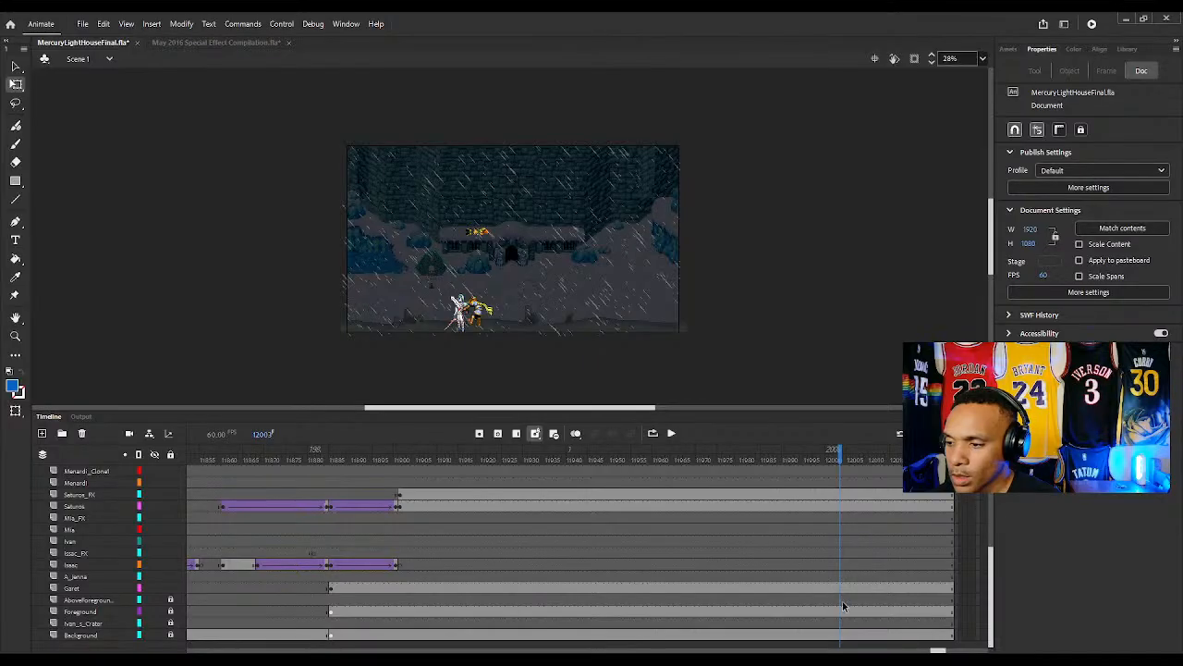
left_click(844, 636)
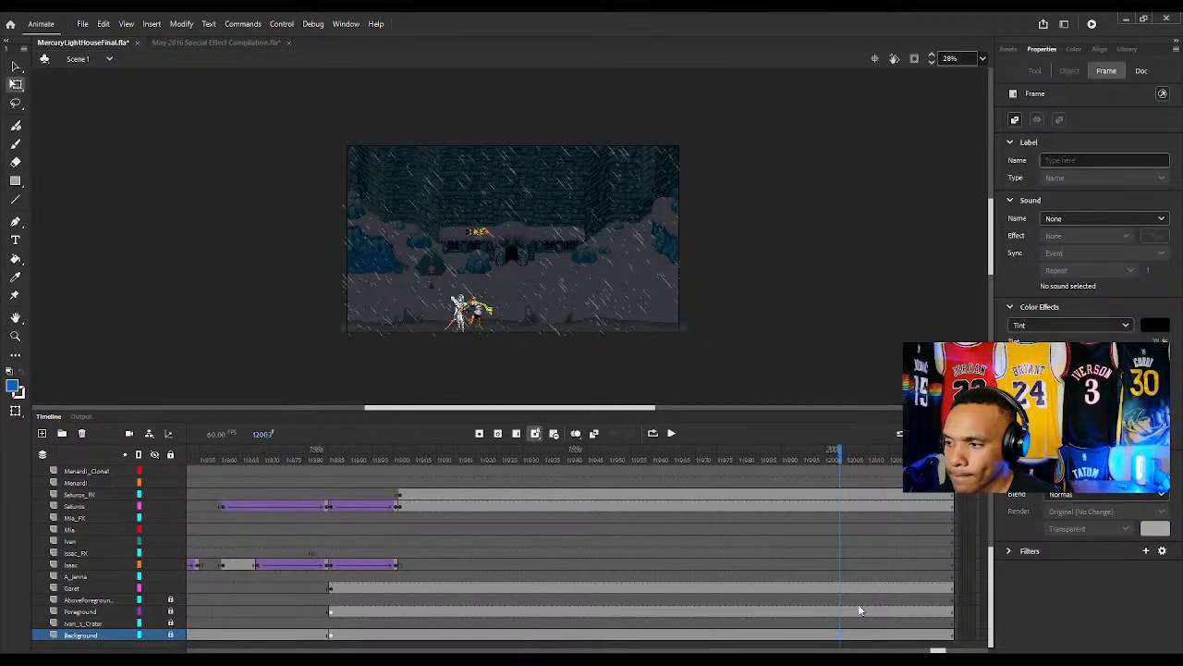
key("F7")
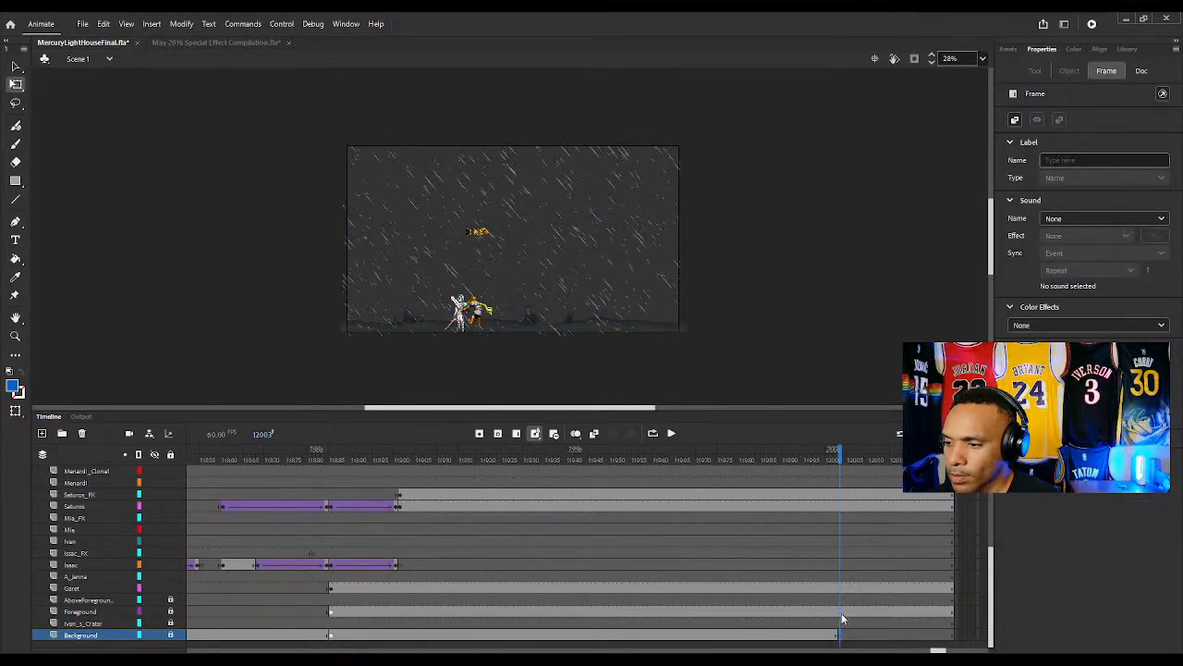
left_click(842, 613)
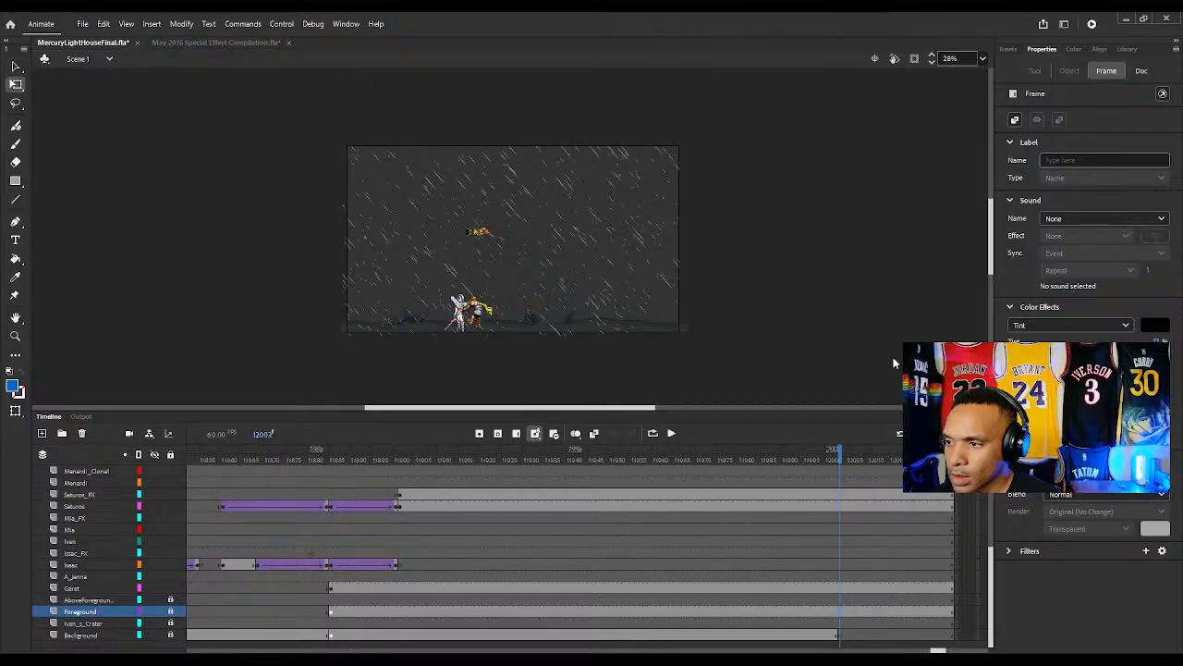
key("F7")
left_click(838, 589)
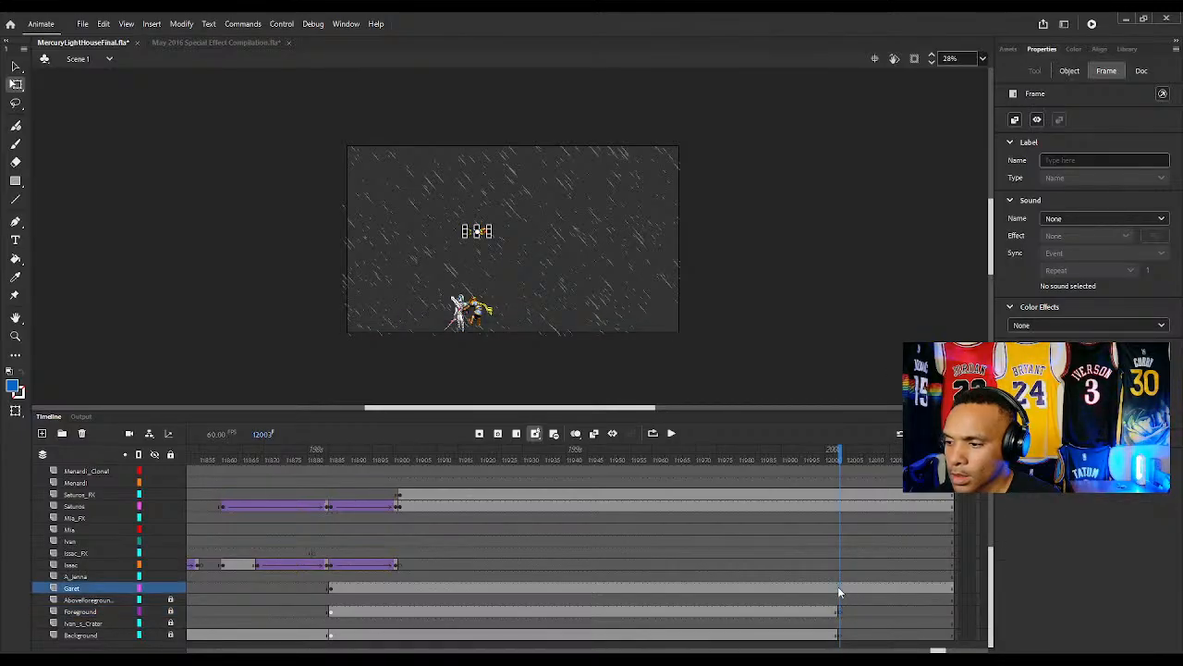
key("F7")
Blank the Saturos and Saturos_FX layers from about frame 12003
scroll(838, 552, "up", 2)
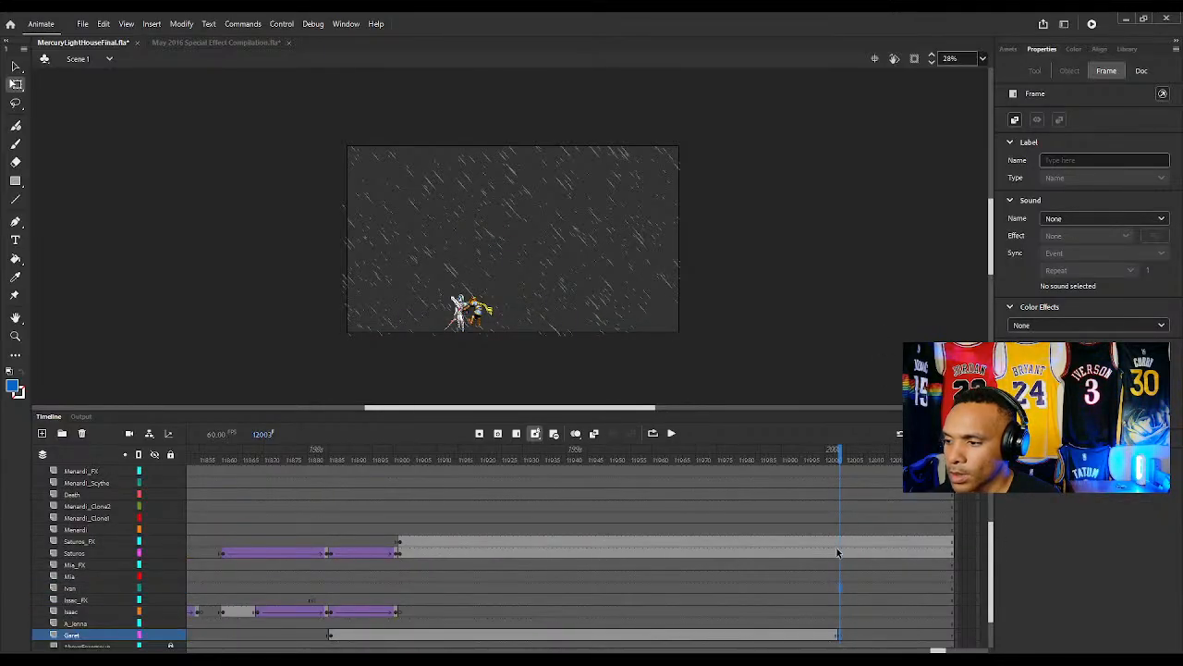
left_click(840, 555)
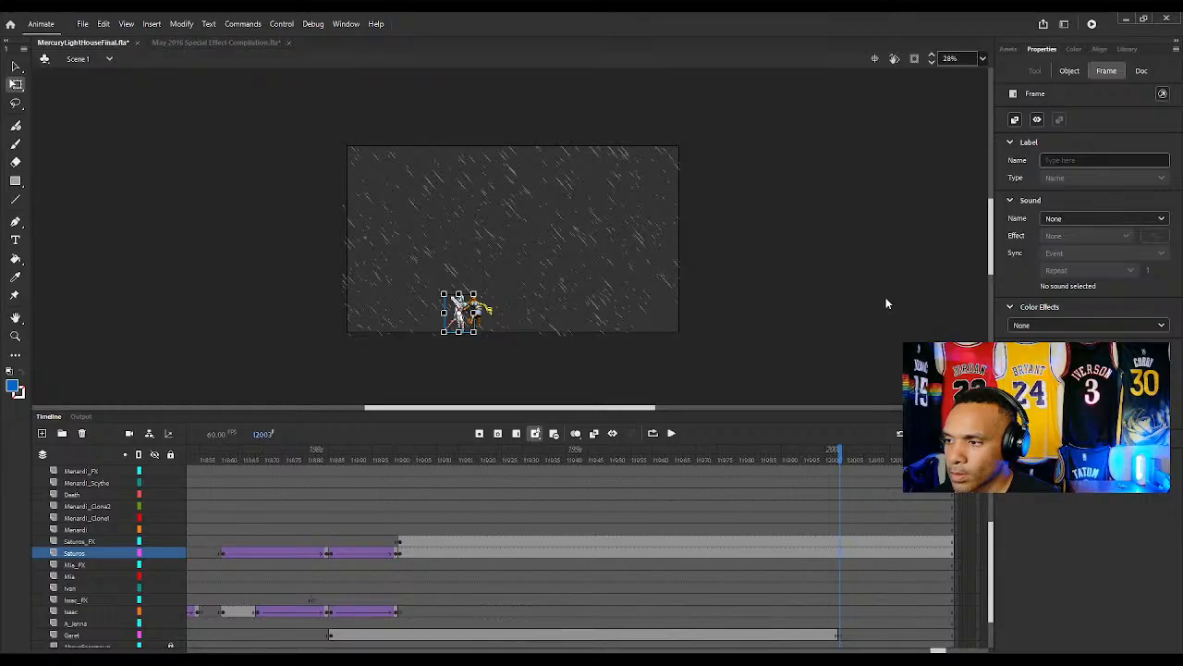
left_click(840, 542)
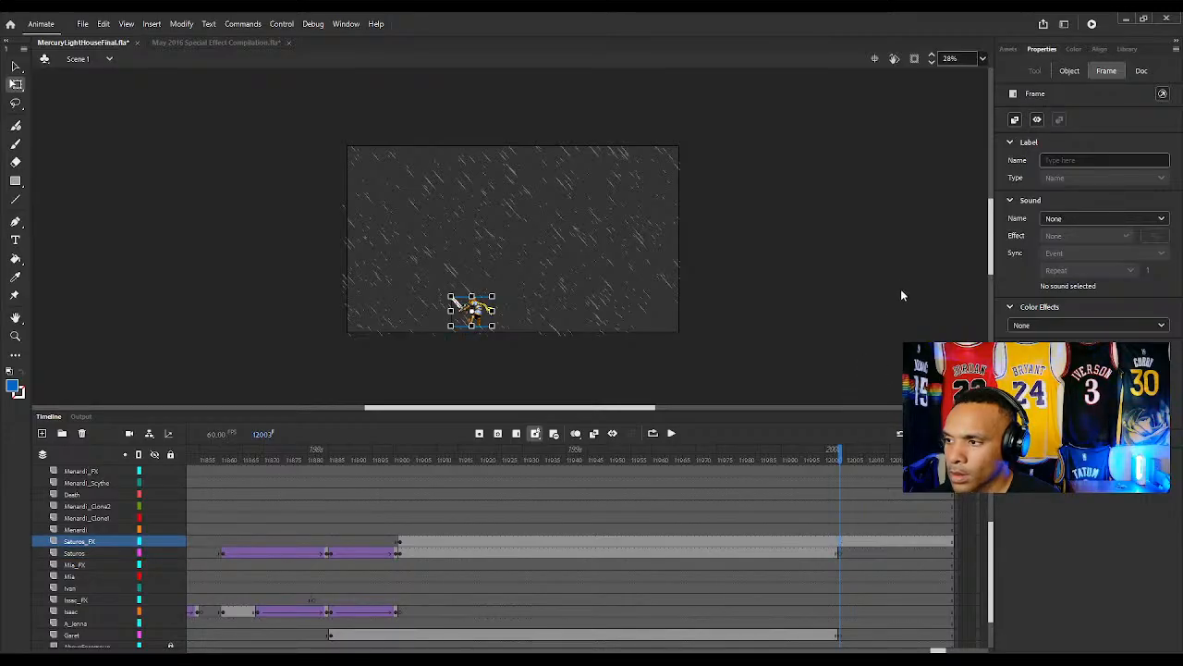
key("F7")
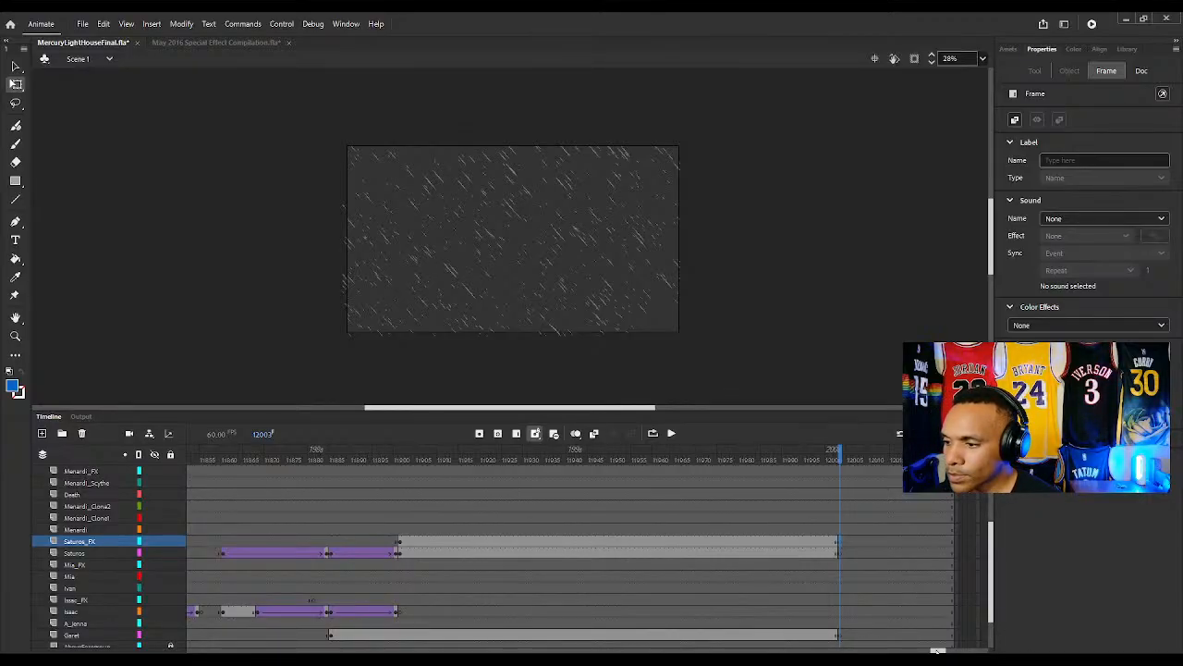
Scrub back through the earlier scenes between about frames 10165 and 11269 for an explosion effect to reuse
left_click_drag(937, 651, 858, 651)
left_click(597, 453)
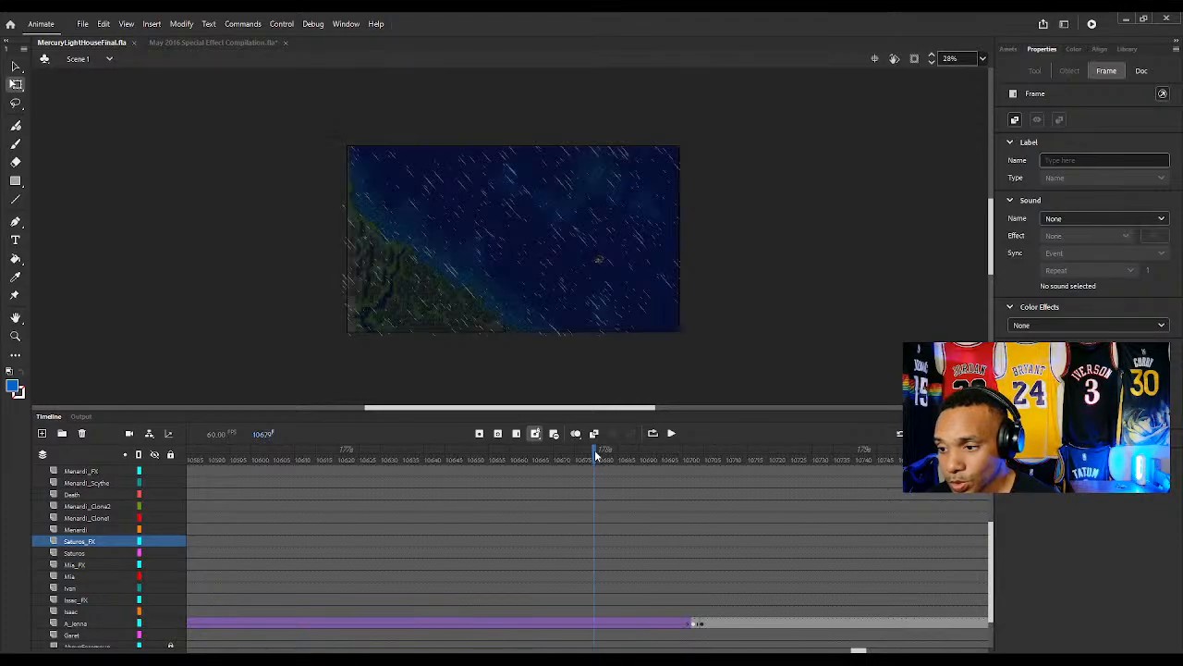
left_click_drag(596, 453, 123, 454)
left_click_drag(122, 452, 122, 453)
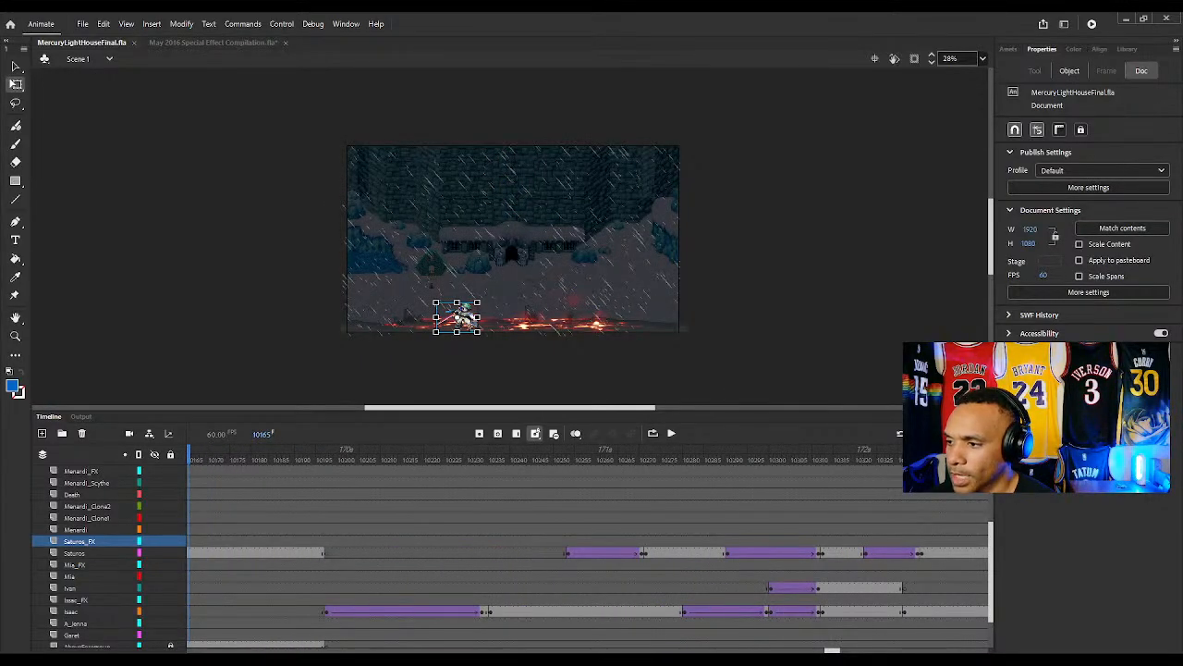
left_click(918, 433)
left_click(897, 456)
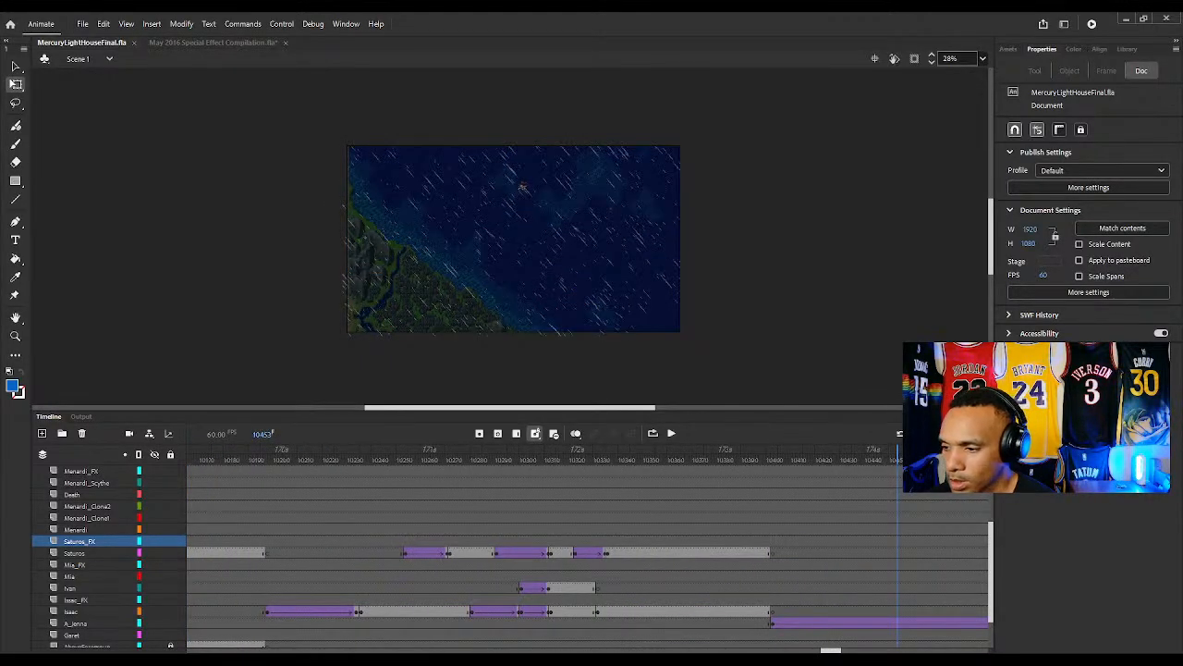
left_click_drag(831, 650, 885, 650)
left_click(789, 460)
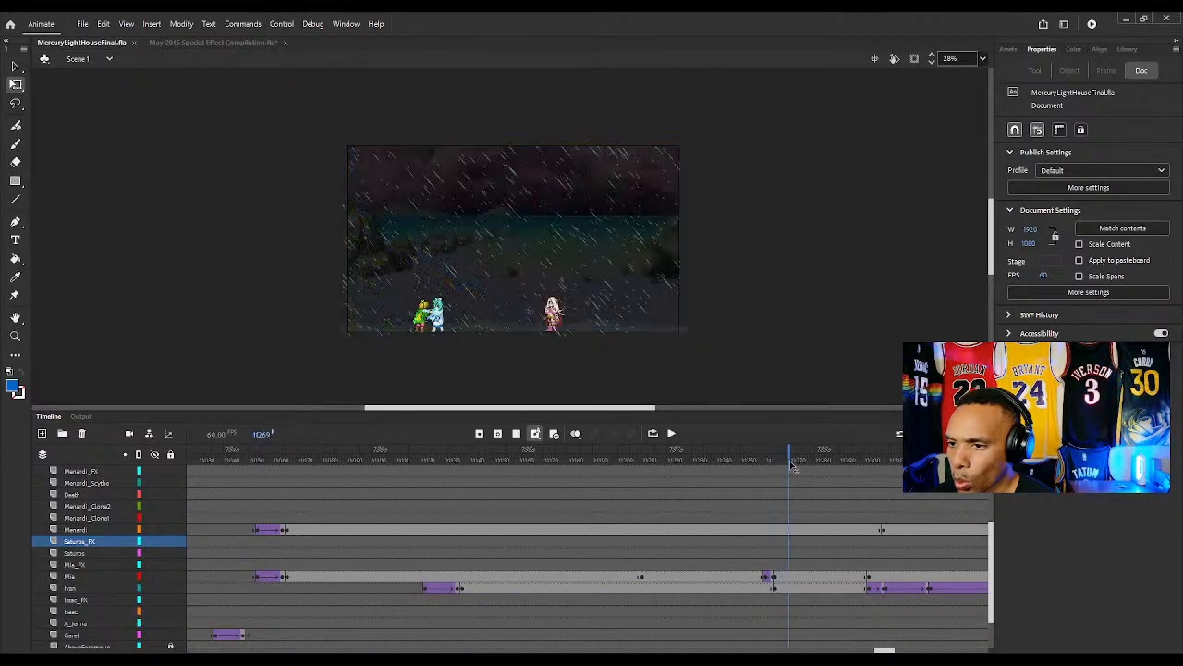
Copy the blue and white explosion on Fluff_FX2 at frame 11425
scroll(791, 467, "down", 2)
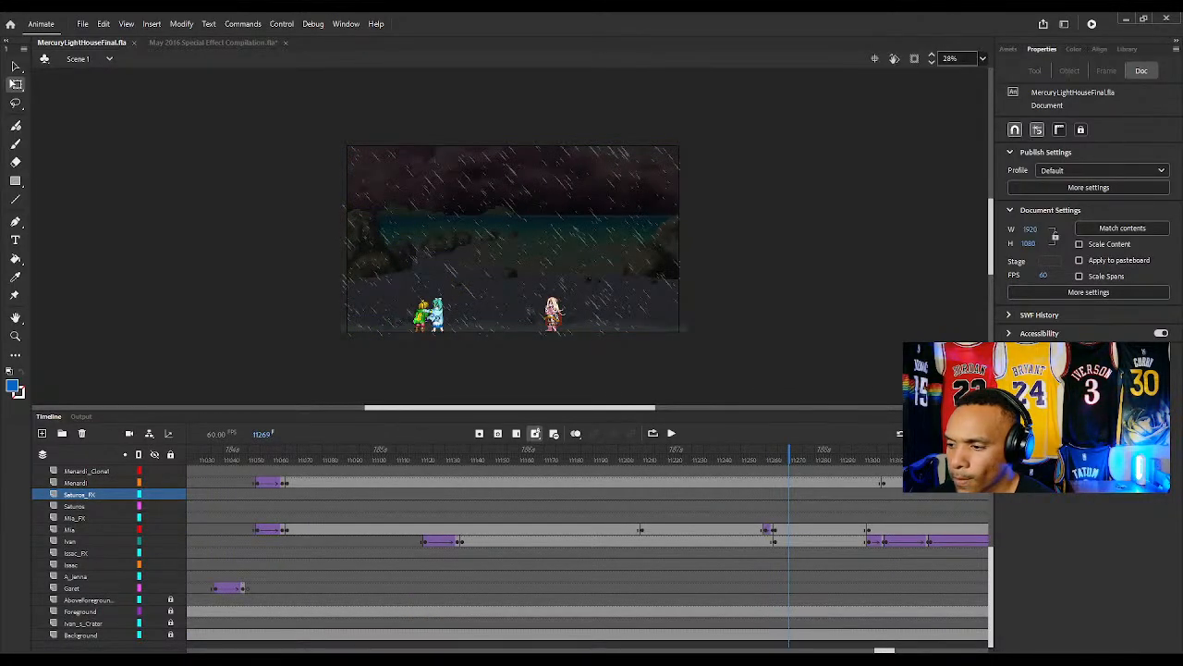
left_click_drag(885, 650, 900, 650)
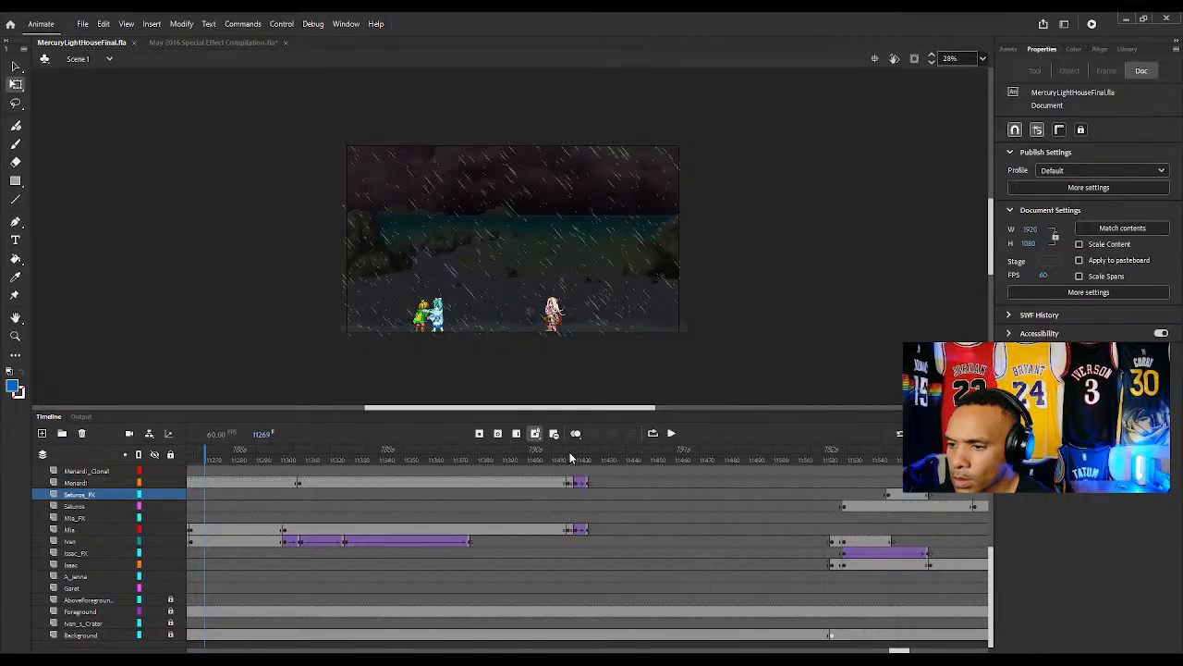
left_click(589, 459)
mouse_move(592, 458)
left_mouse_down()
mouse_move(657, 460)
mouse_move(594, 461)
left_mouse_up()
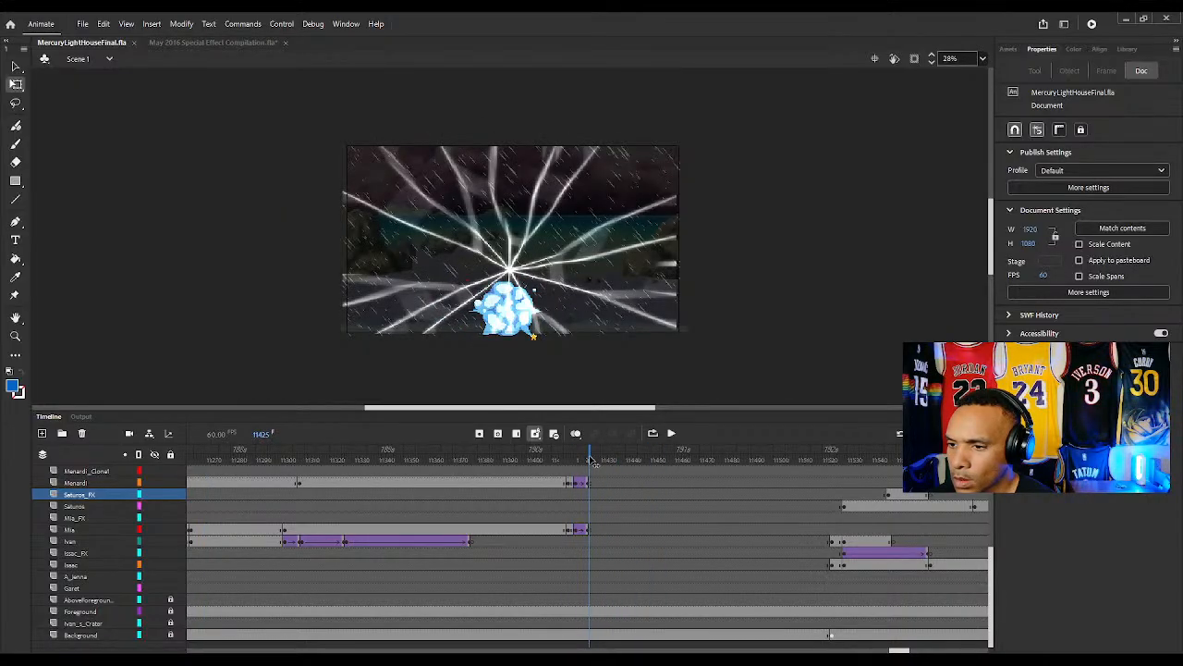
scroll(605, 542, "up", 6)
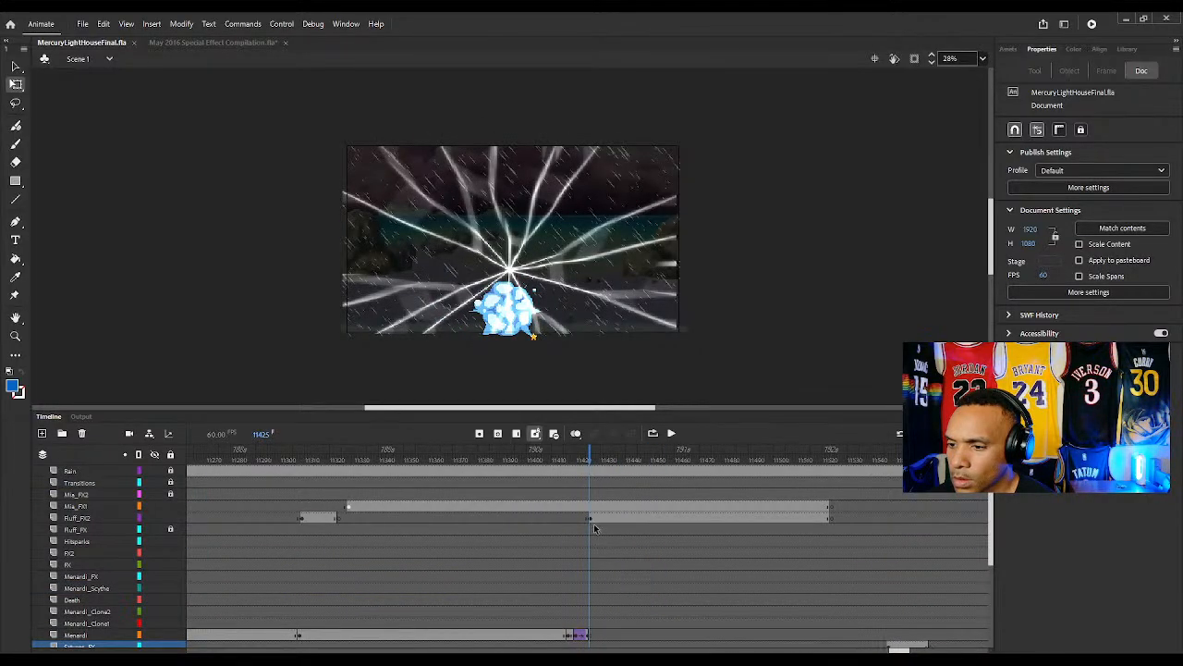
left_click(592, 521)
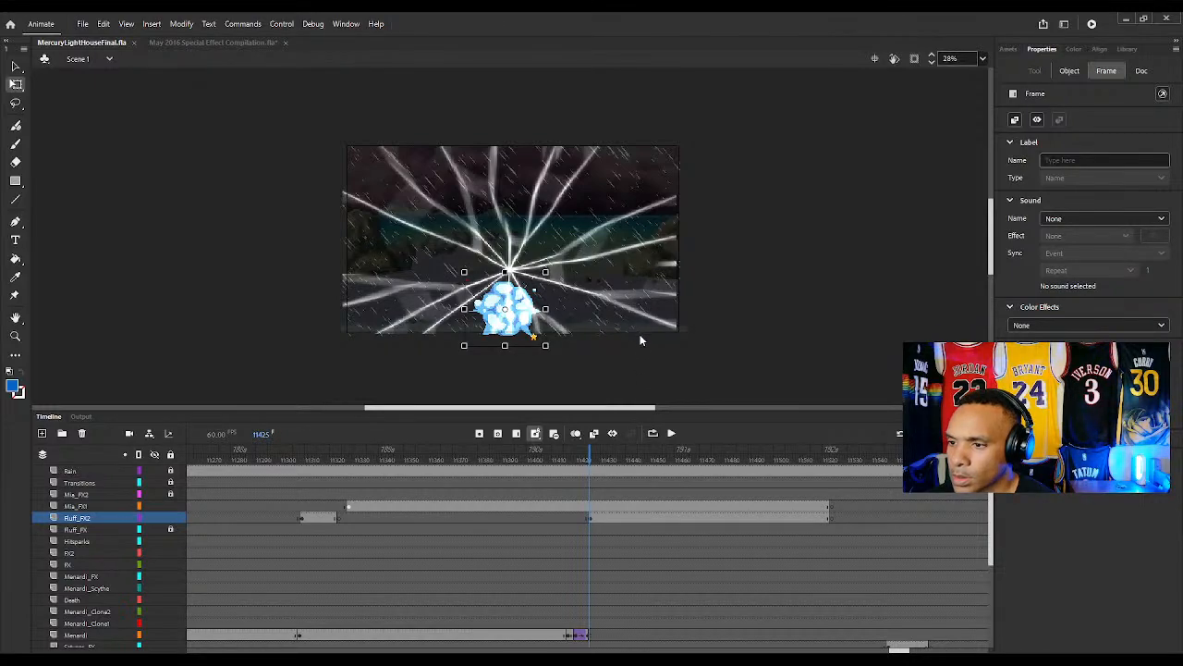
Add a blank keyframe to Fluff_FX2 at about frame 12003 and paste the copied explosion in place there
left_click_drag(899, 650, 935, 650)
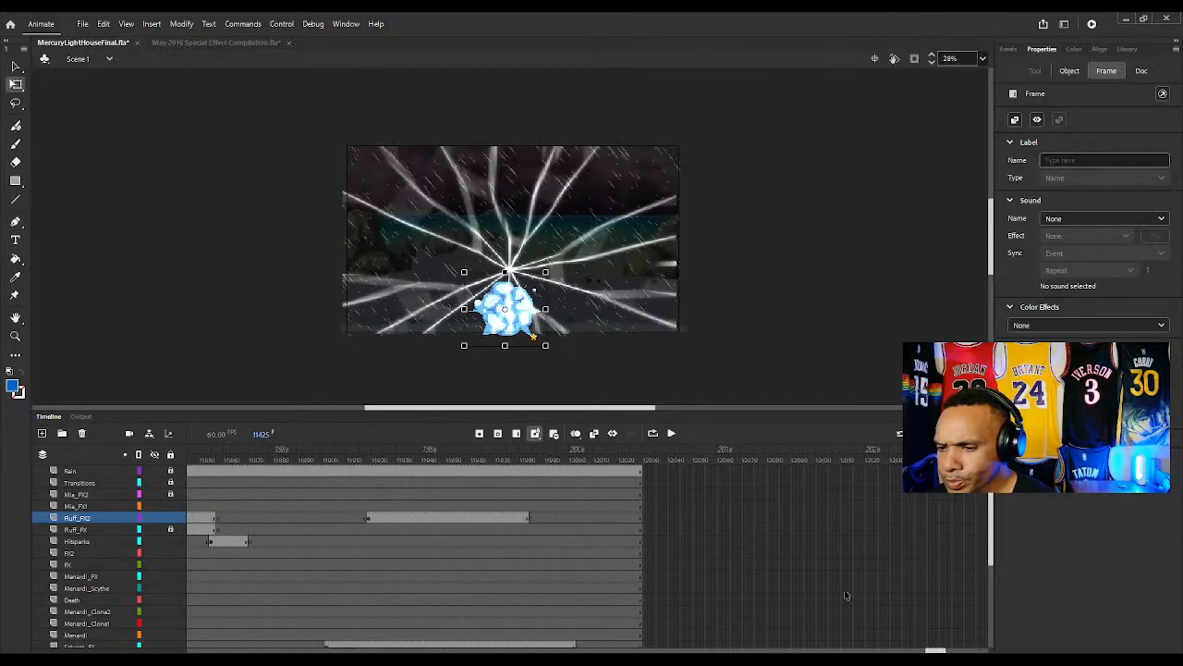
mouse_move(566, 453)
left_mouse_down()
mouse_move(580, 456)
mouse_move(534, 459)
mouse_move(578, 470)
left_mouse_up()
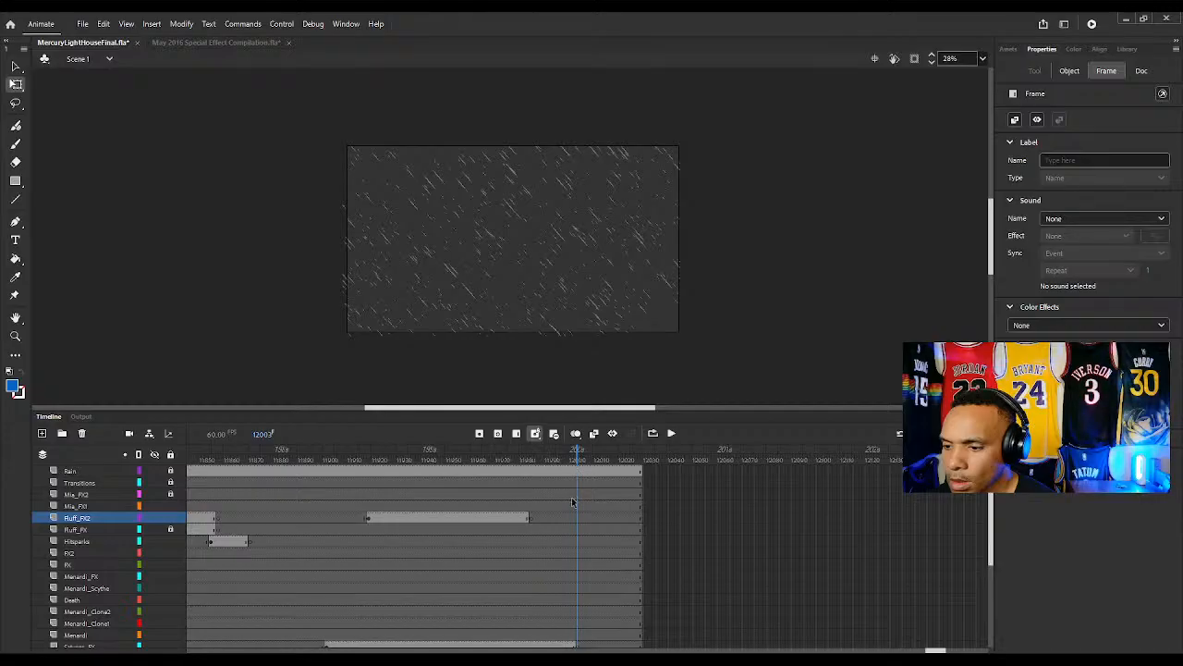
left_click(577, 516)
left_click(577, 517)
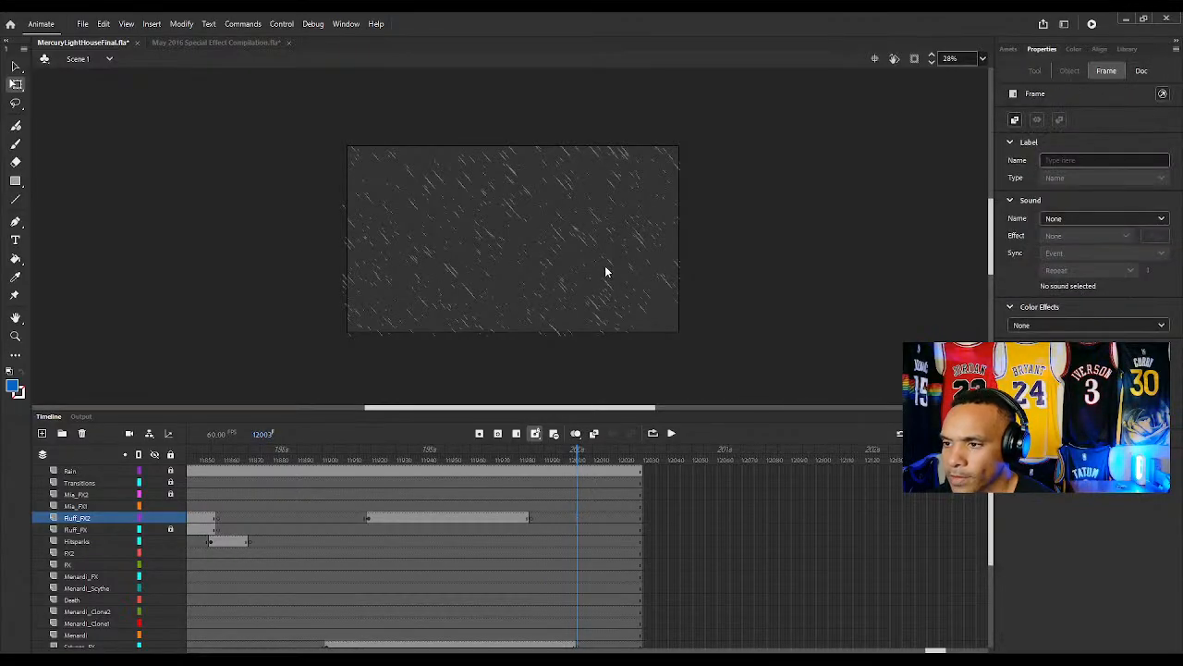
left_click(580, 523)
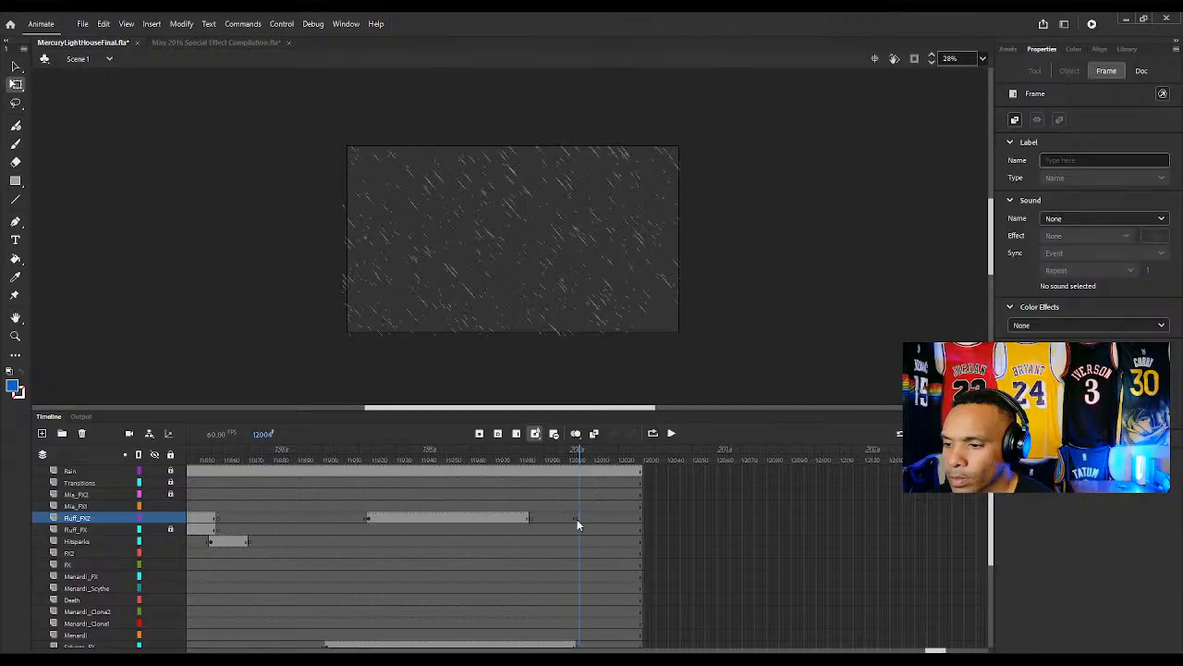
key("comma")
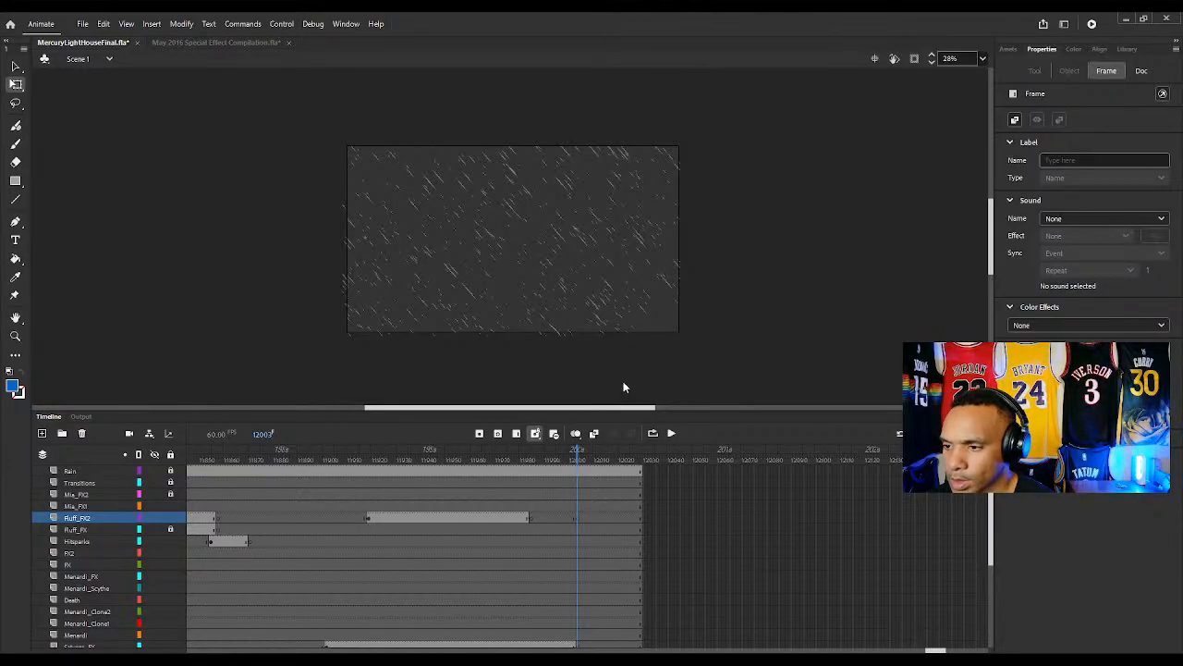
key("ctrl+shift+v")
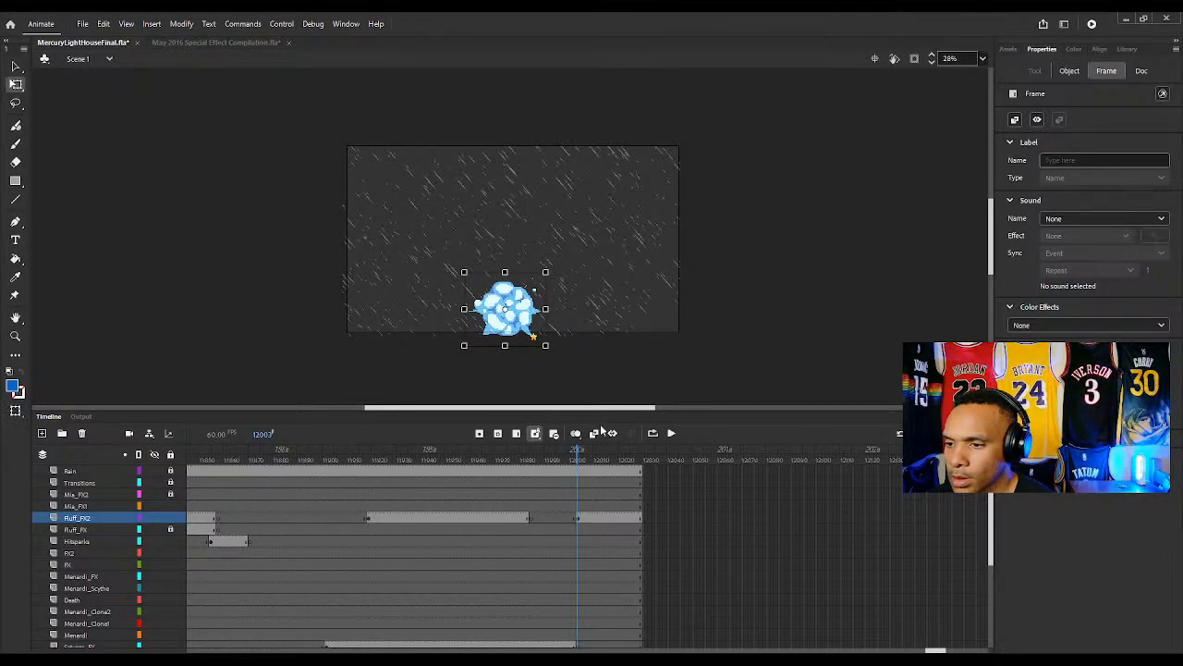
Clear the blank keyframe on the Foreground layer at about frame 12003 so the ground continues
scroll(601, 555, "down", 4)
scroll(597, 564, "down", 2)
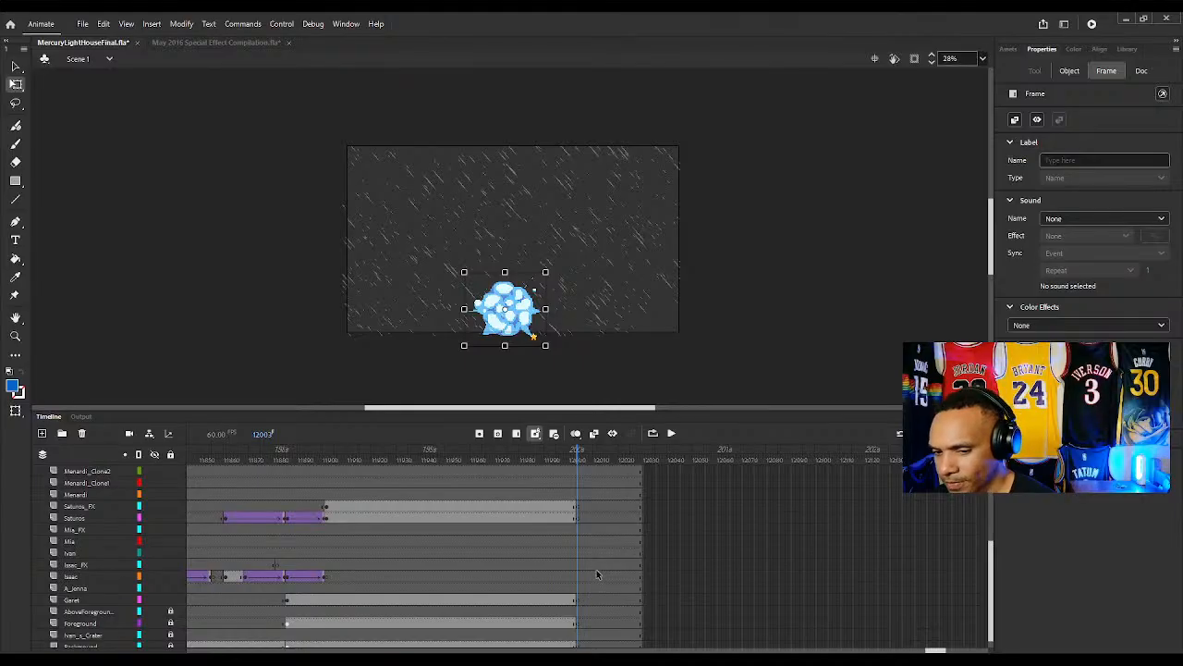
left_click(580, 624)
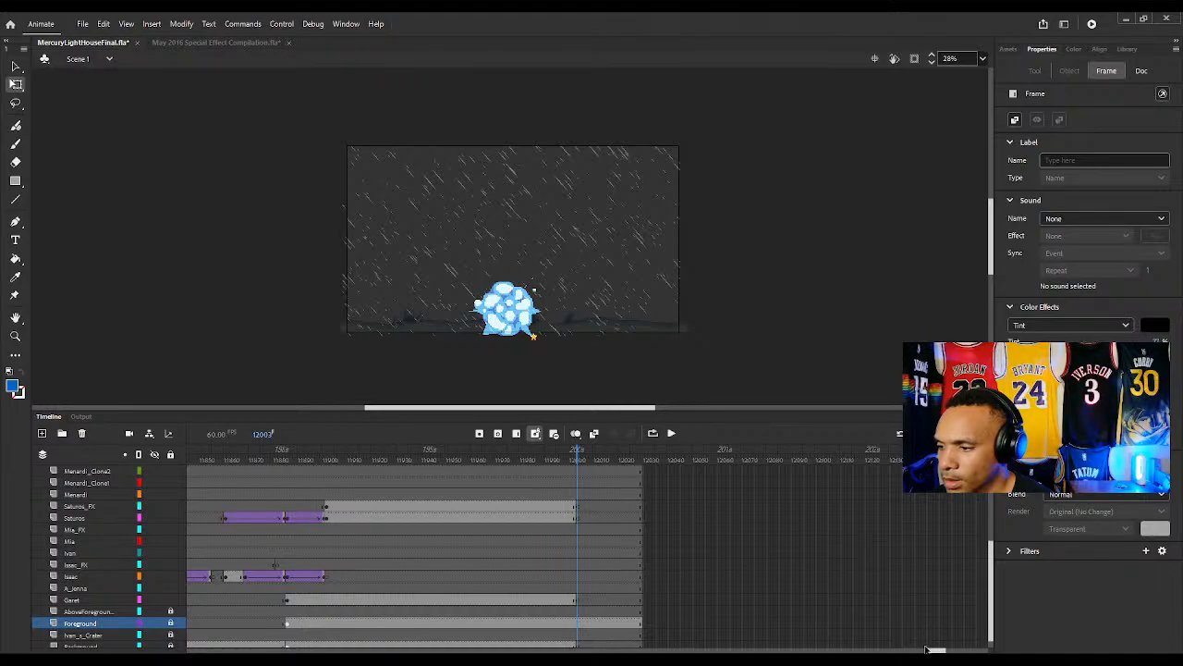
Copy the dark beach background from frame 10942 and paste it in place into a Background keyframe at about frame 12003
left_click_drag(935, 650, 871, 650)
left_click(639, 453)
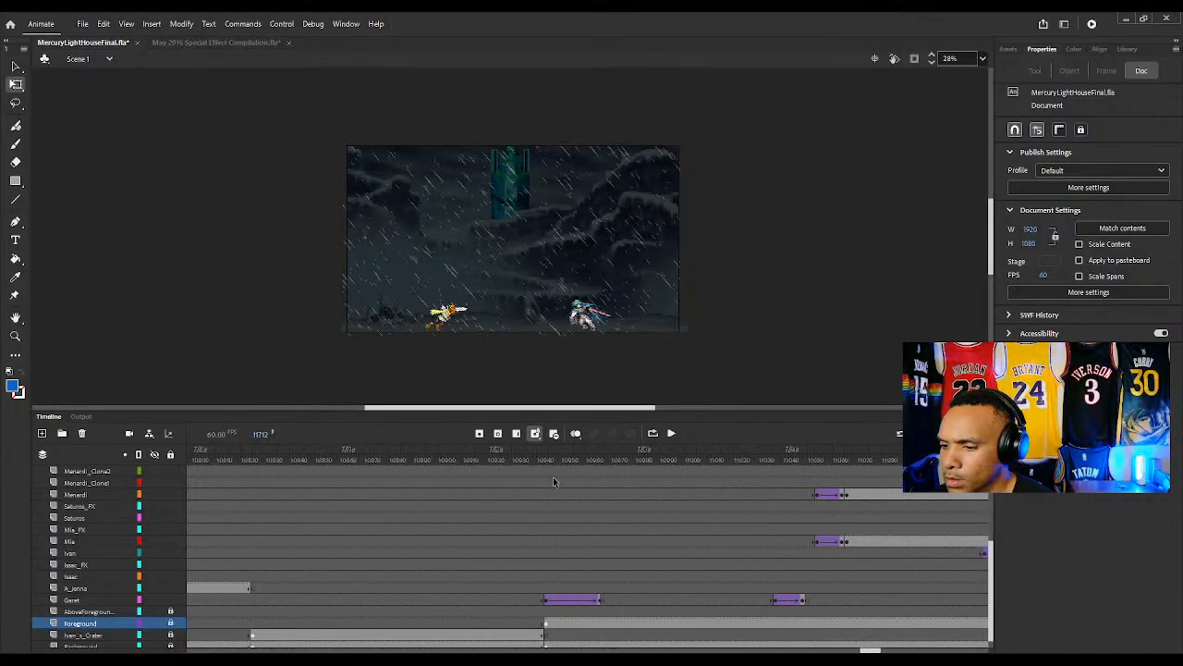
mouse_move(523, 460)
left_mouse_down()
mouse_move(582, 465)
mouse_move(545, 466)
left_mouse_up()
scroll(556, 524, "down", 1)
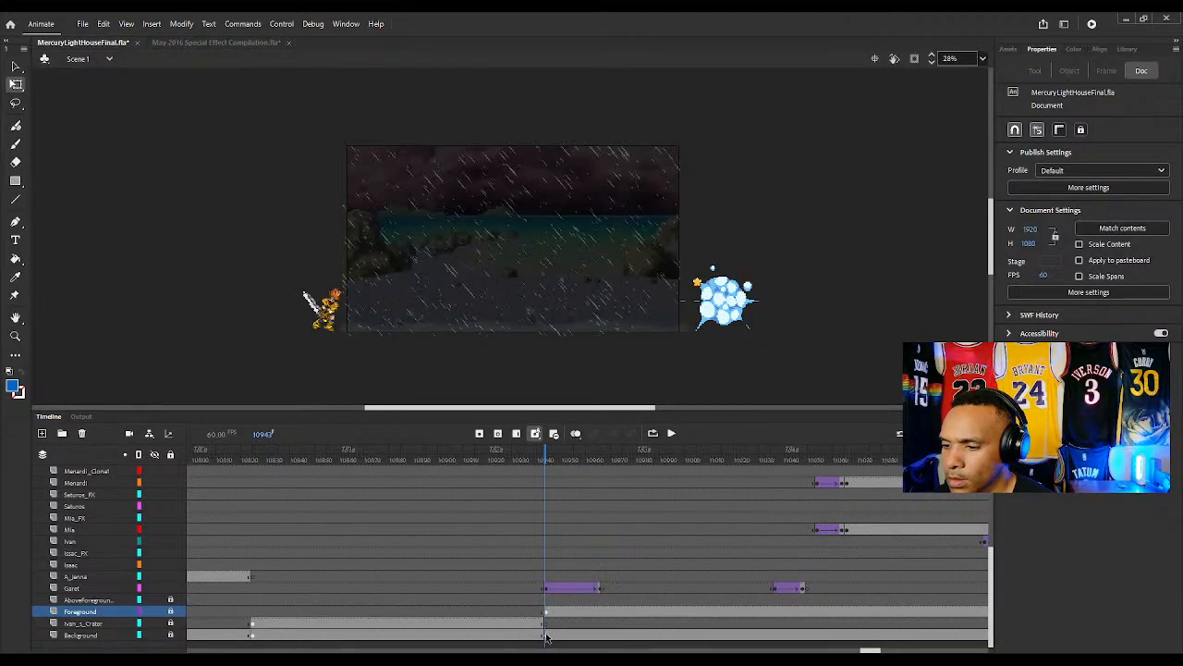
left_click(546, 636)
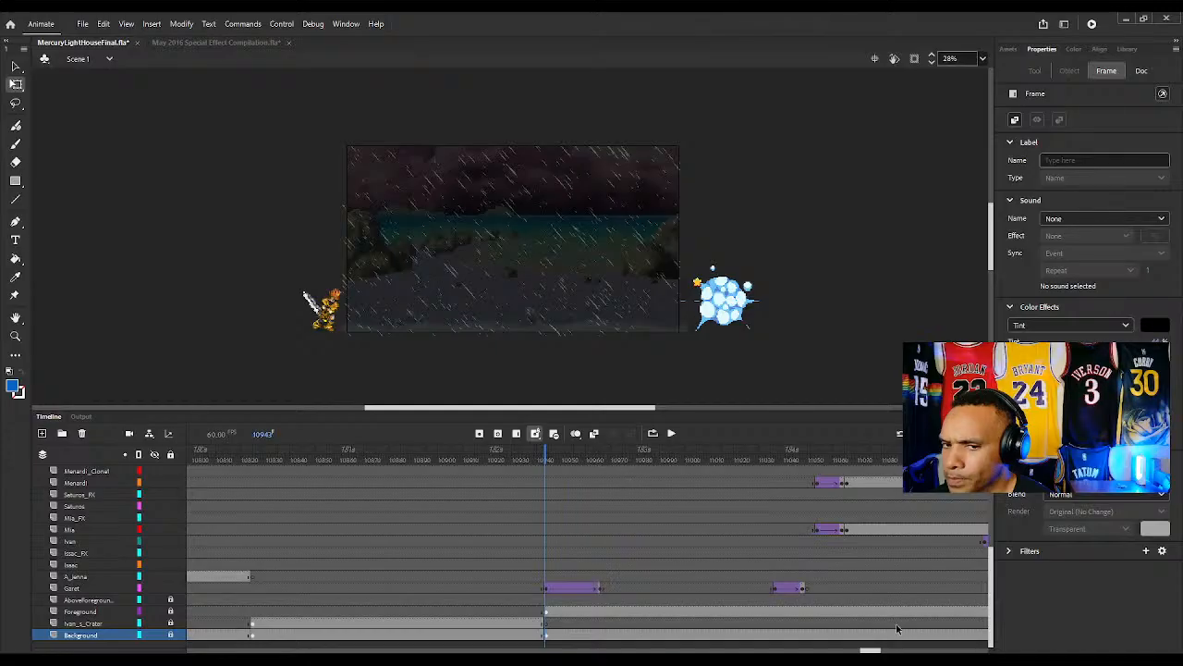
left_click_drag(870, 651, 939, 651)
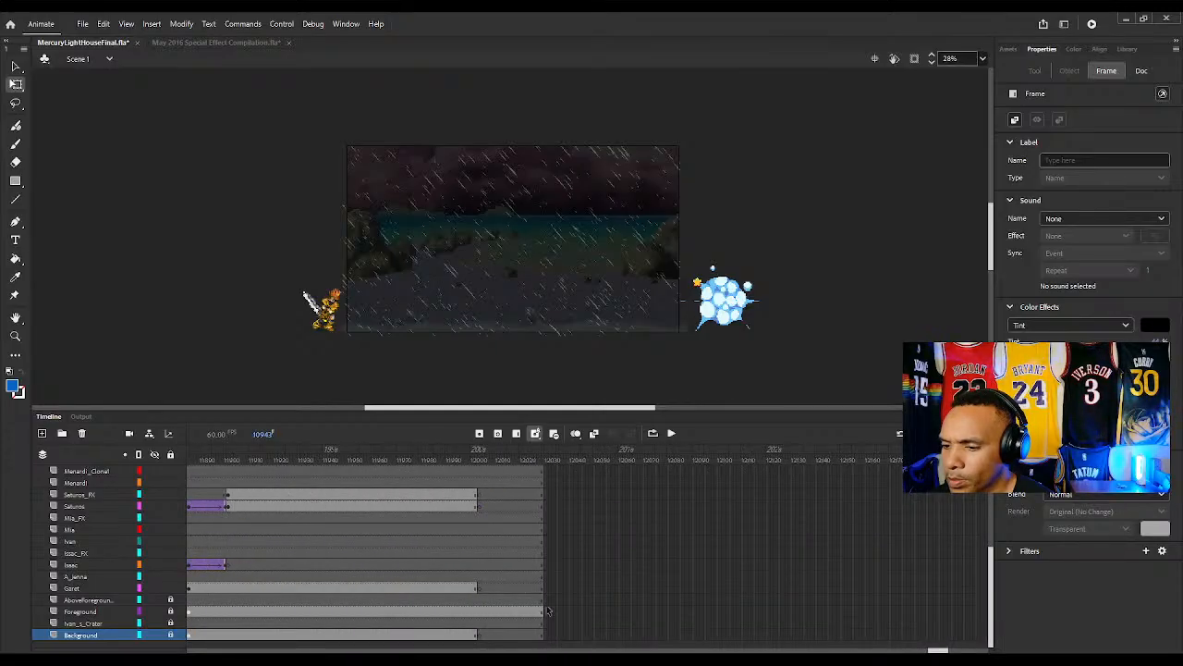
left_click(479, 636)
left_click(478, 637)
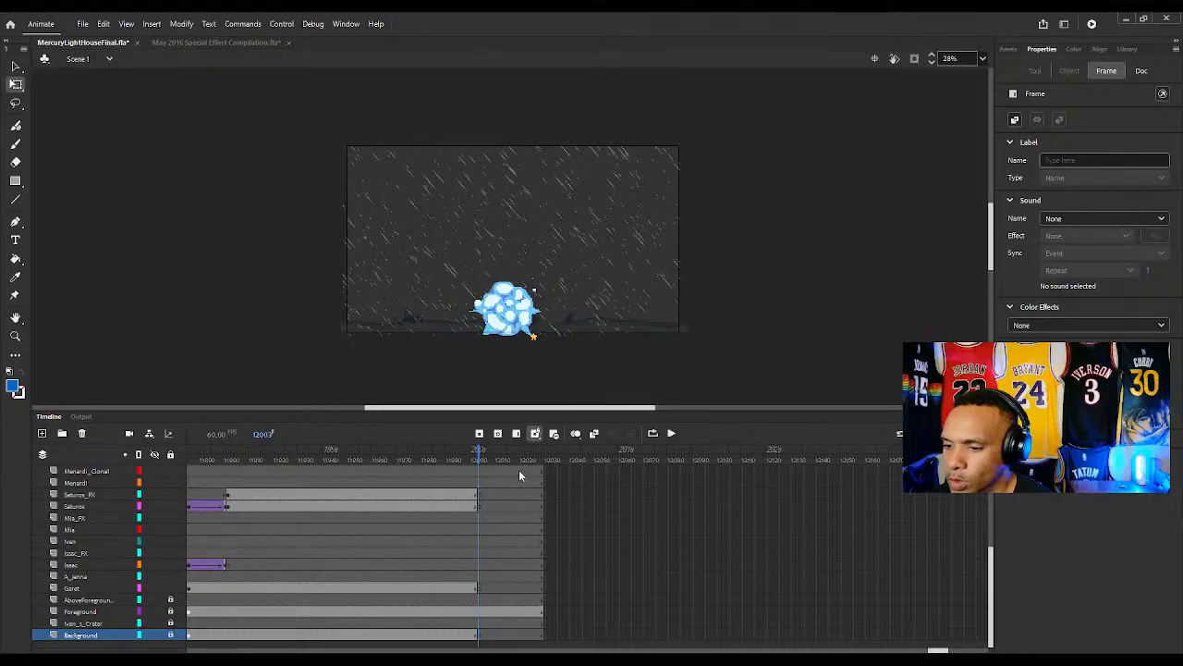
key("F6")
Insert frames across all layers to extend the scene to frame 12105, and save the document
left_click_drag(487, 459, 558, 461)
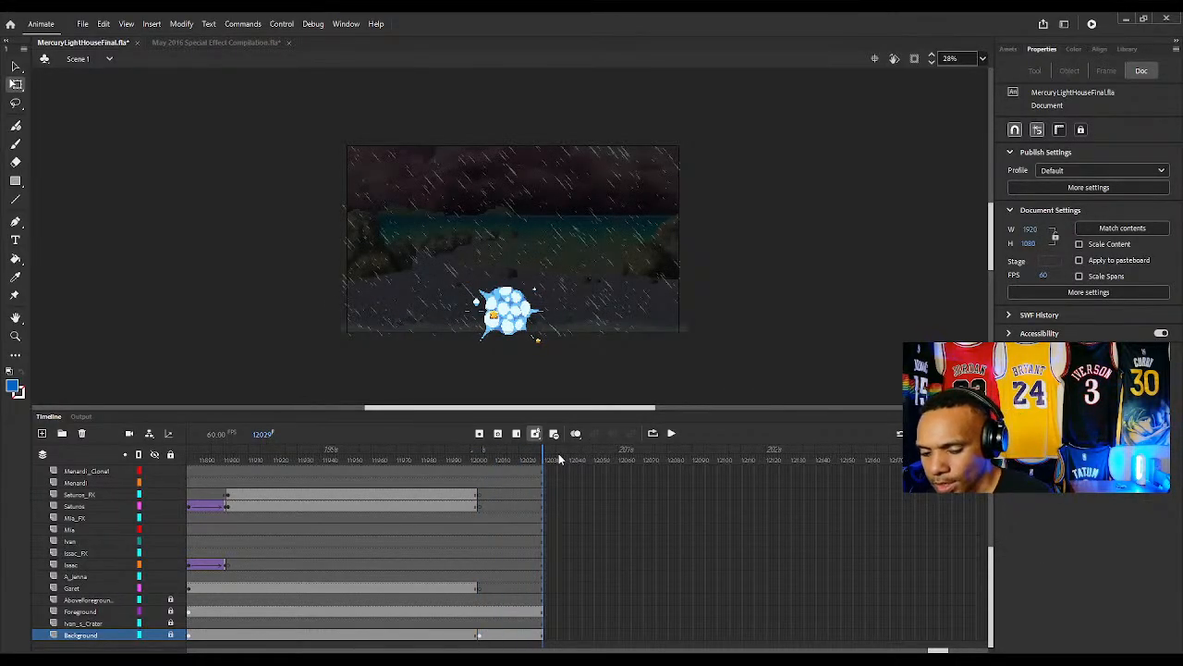
key("F5")
key("F5")
key("F5")
key("F5")
key("F5")
key("F5")
key("F5")
key("F5")
key("F5")
key("F5")
key("F5")
key("F5")
key("F5")
key("F5")
key("F5")
key("F5")
key("F5")
key("F5")
key("F5")
key("F5")
key("F5")
key("F5")
key("F5")
key("F5")
key("F5")
key("F5")
key("F5")
key("F5")
key("F5")
key("F5")
key("F5")
key("F5")
key("F5")
key("F5")
key("F5")
key("F5")
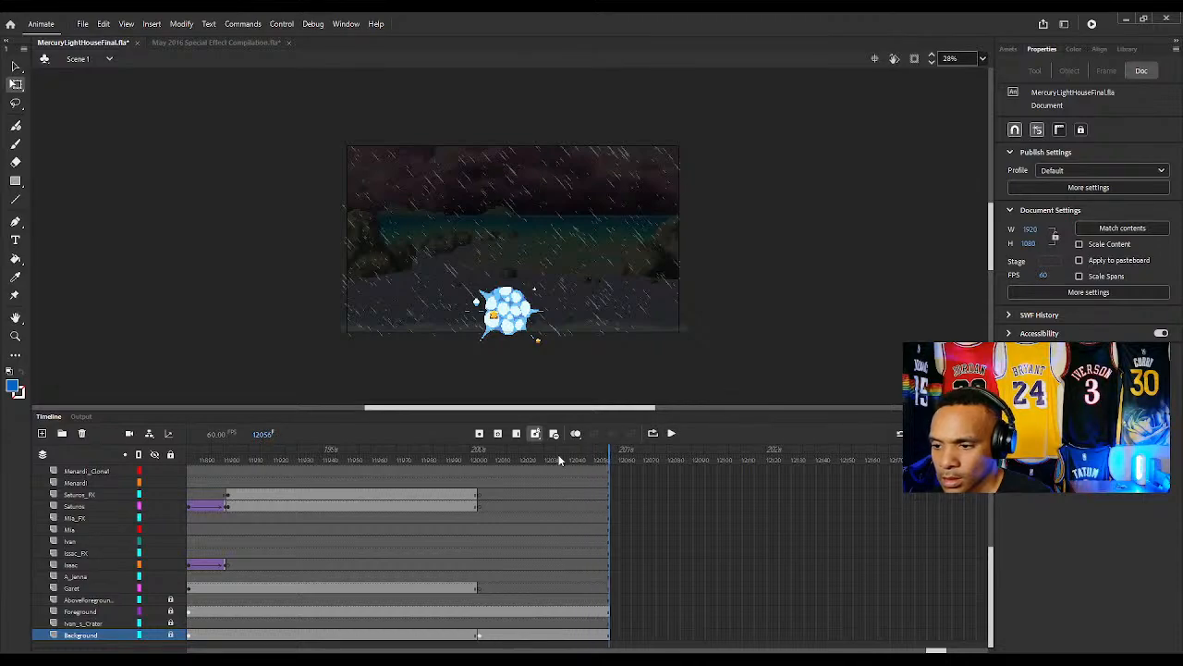
key("F5")
key("F5")
key("F5")
key("F5")
key("F5")
key("F5")
key("F5")
key("F5")
key("F5")
key("F5")
key("F5")
key("F5")
key("F5")
key("F5")
key("F5")
key("F5")
key("F5")
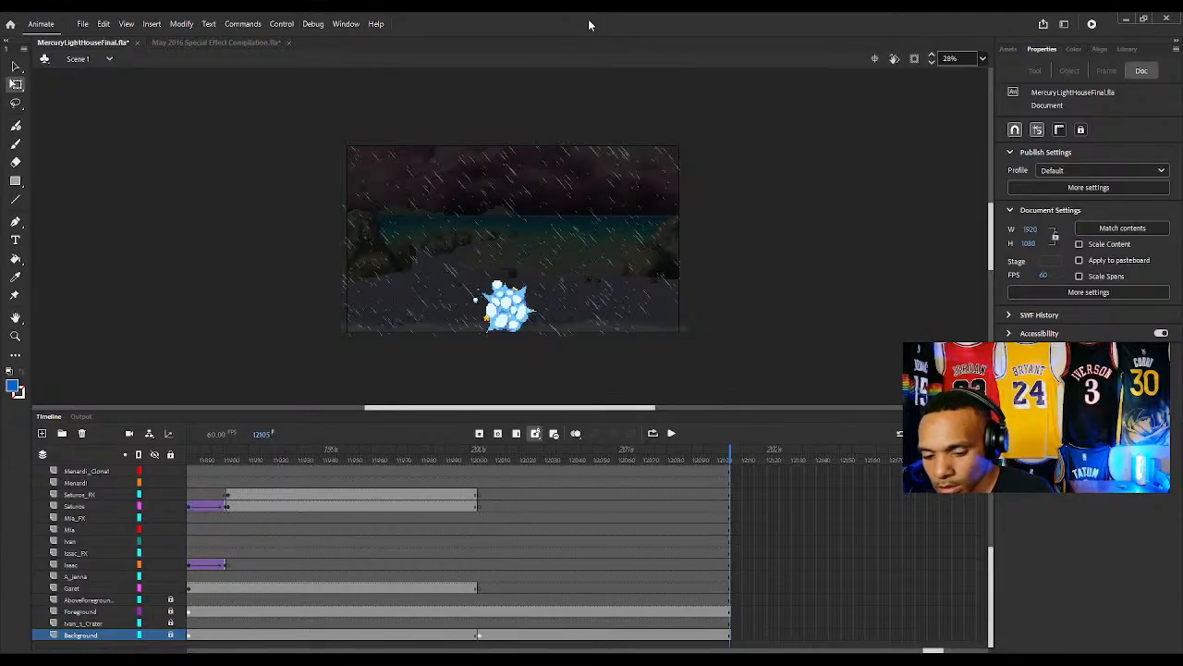
key("ctrl+s")
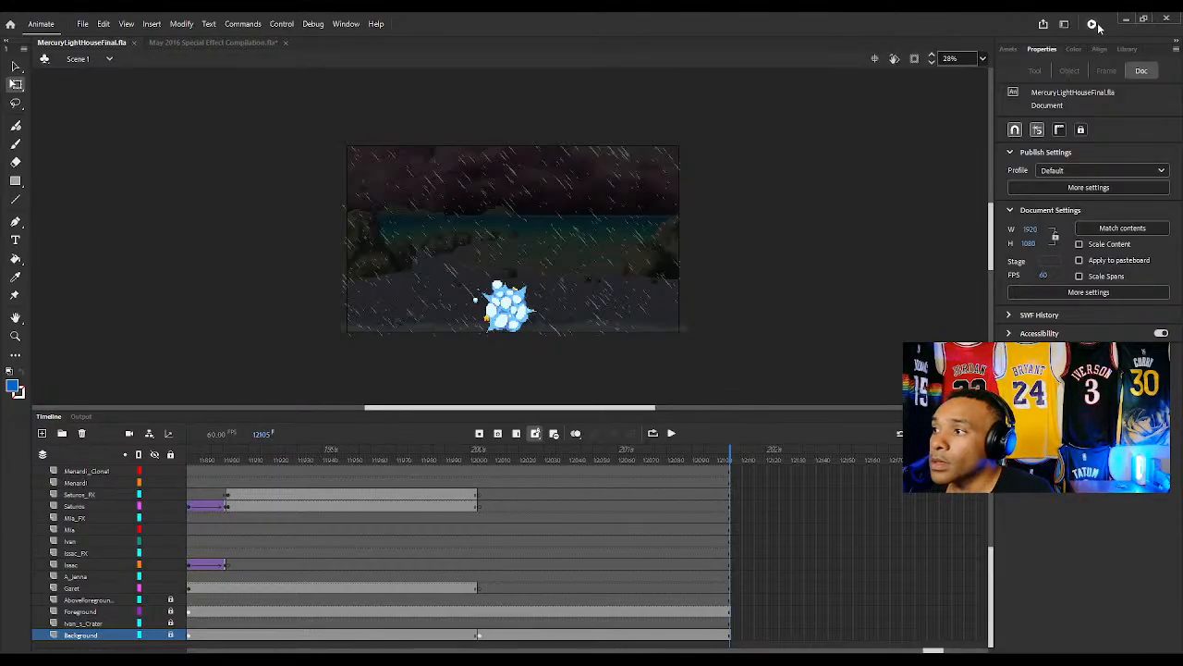
Run a test of the MercuryLightHouseFinal movie, check the playback, and close the preview window
left_click(1092, 26)
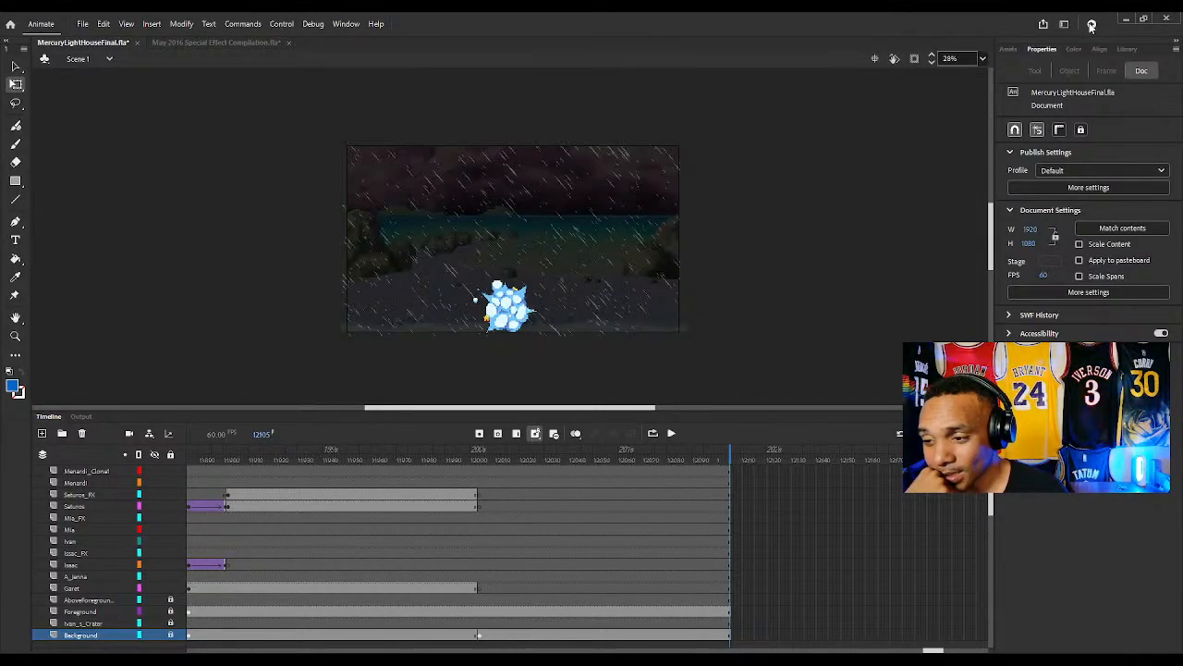
left_click(1092, 26)
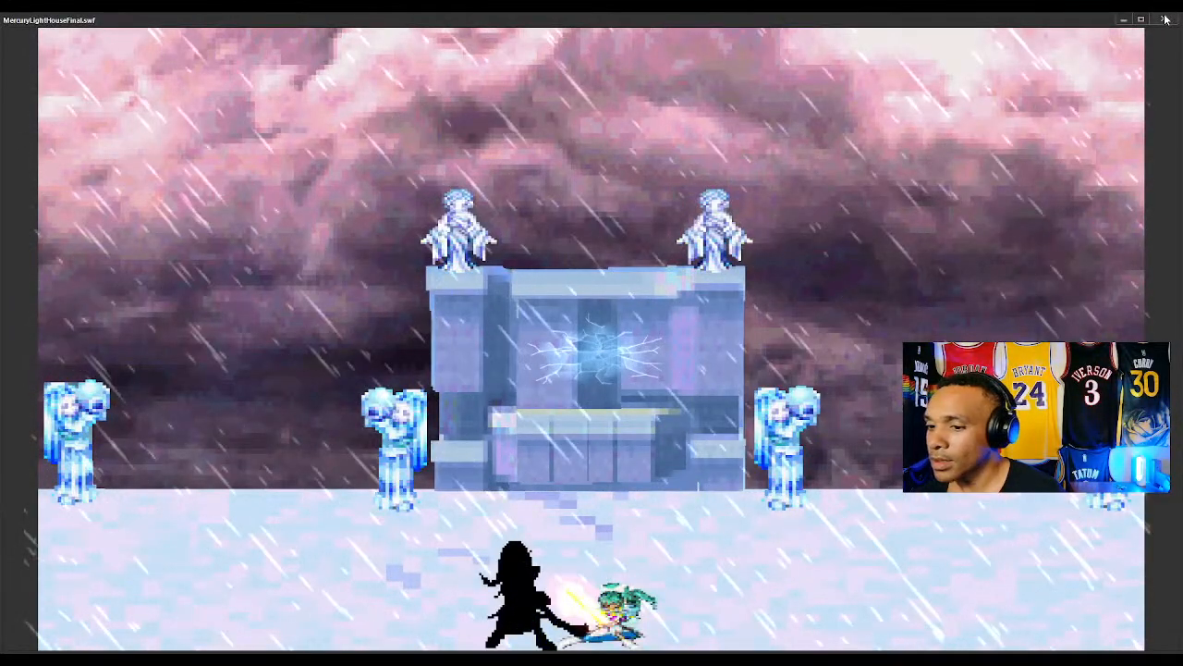
left_click(1165, 18)
Show the Camera layer and extend its frames to frame 12105 so the camera framing covers the beach scene
left_click(131, 433)
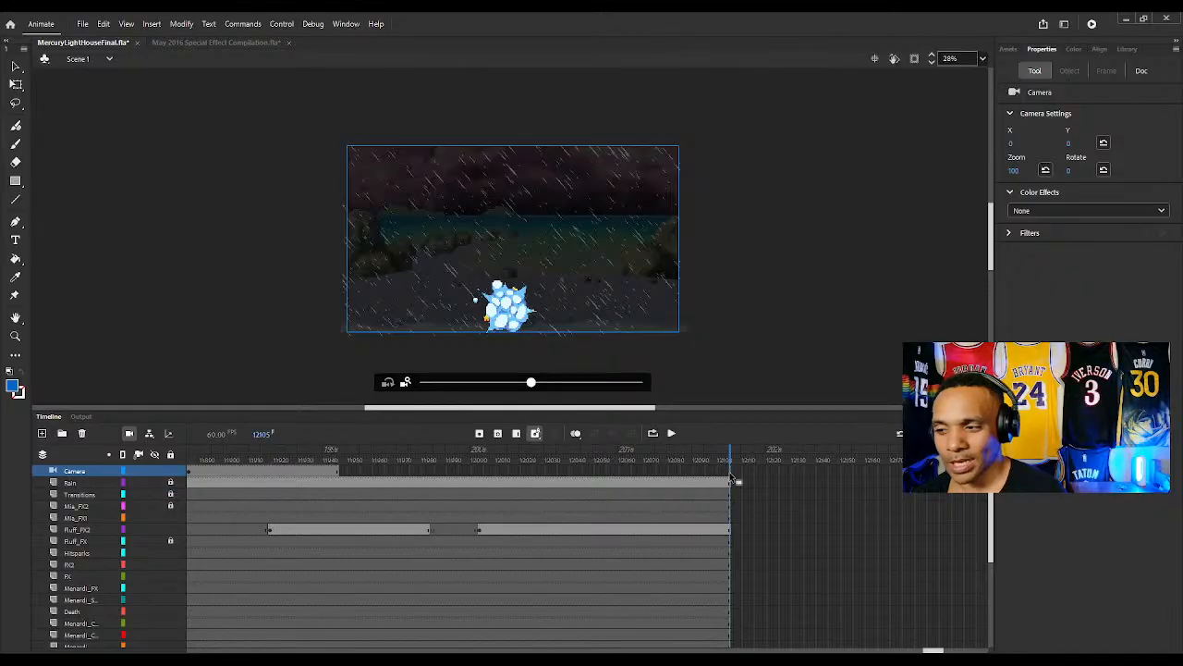
left_click(783, 176)
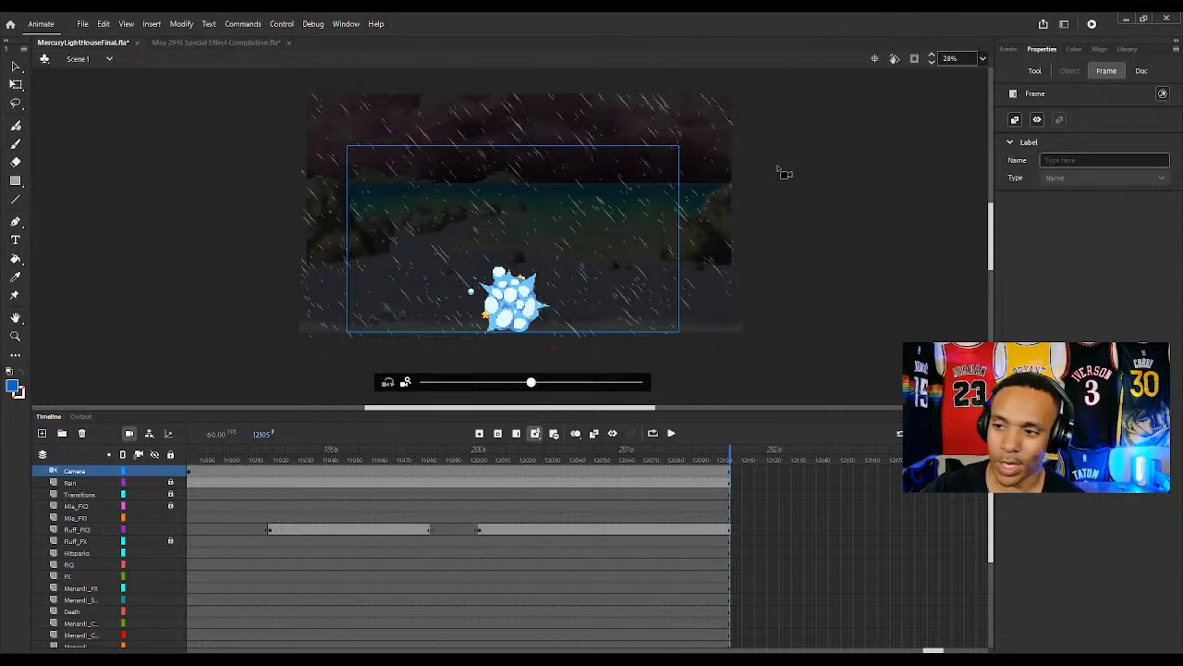
Test the movie again with the extended camera, watch the playback, and close the preview window
left_click(1091, 24)
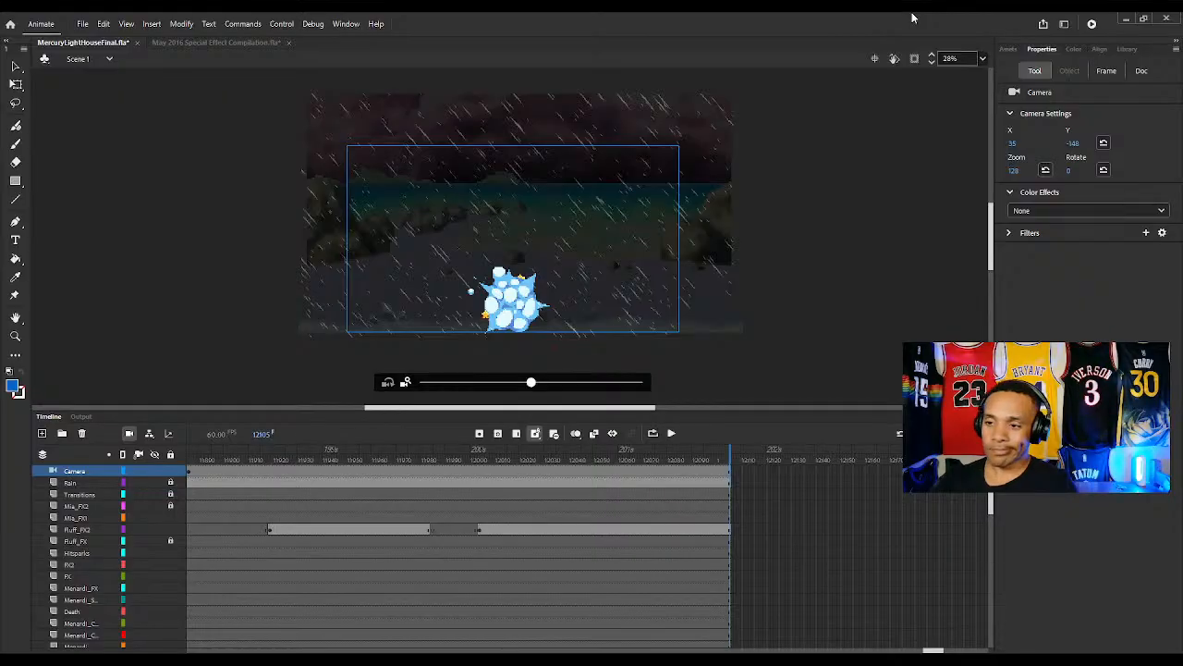
key("alt+Tab")
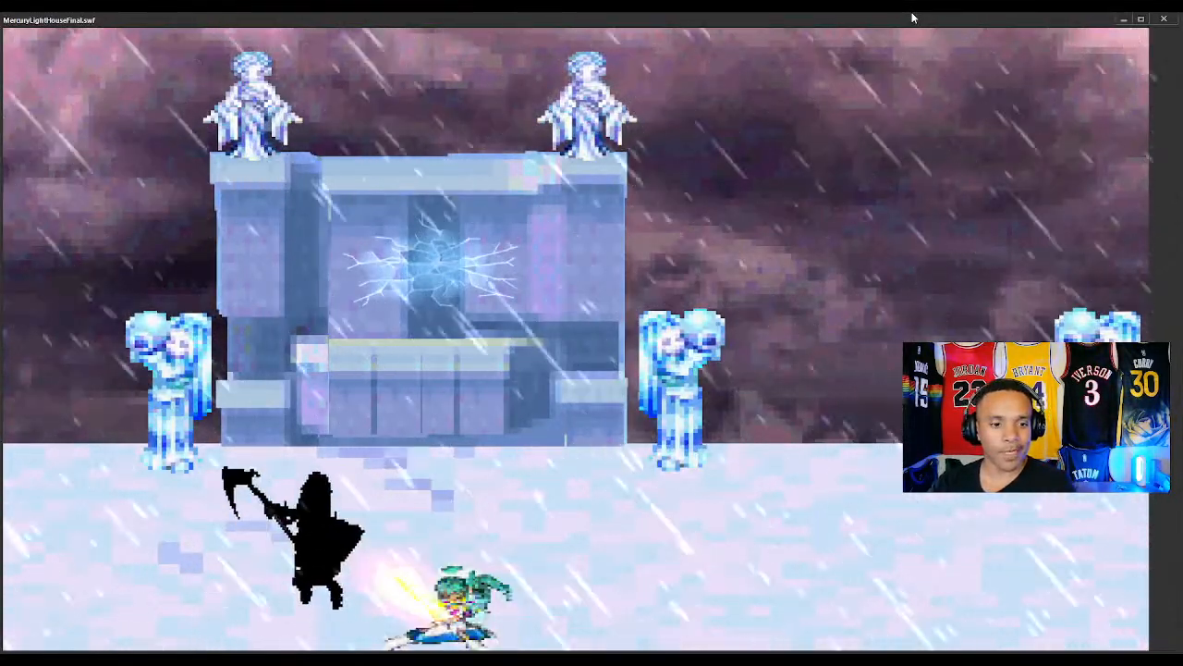
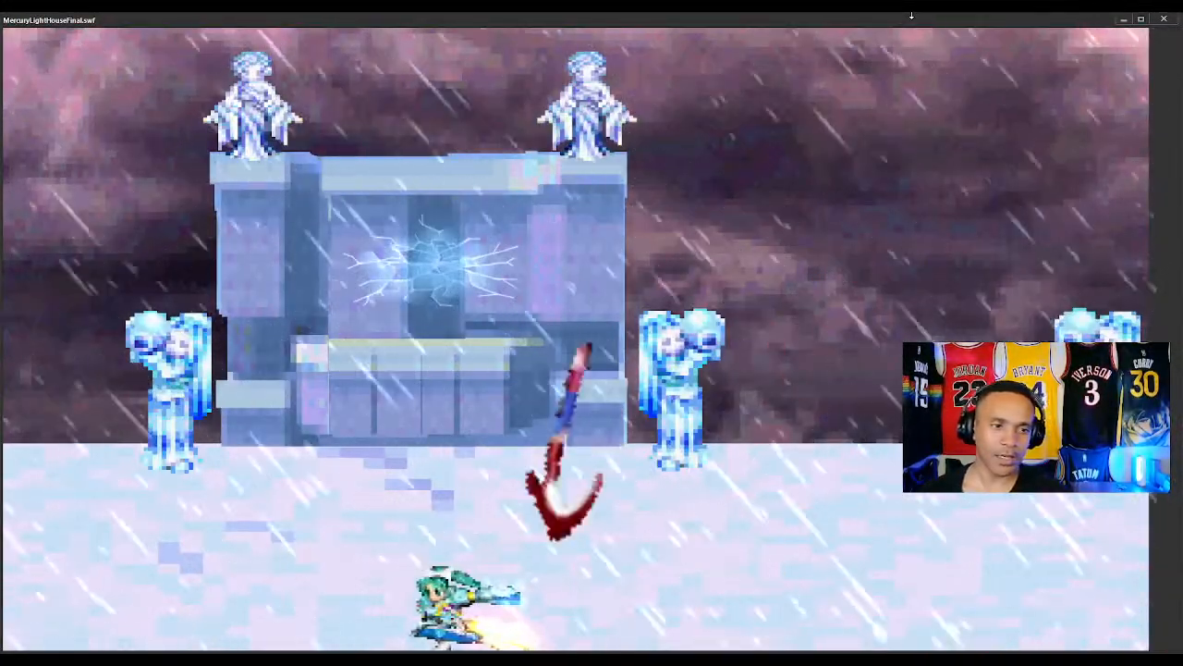
left_click(1166, 21)
Try to lower the flaming pillar explosion on the Fluff_FX2 layer at frame 11979
mouse_move(415, 458)
left_mouse_down()
mouse_move(439, 458)
mouse_move(420, 457)
left_mouse_up()
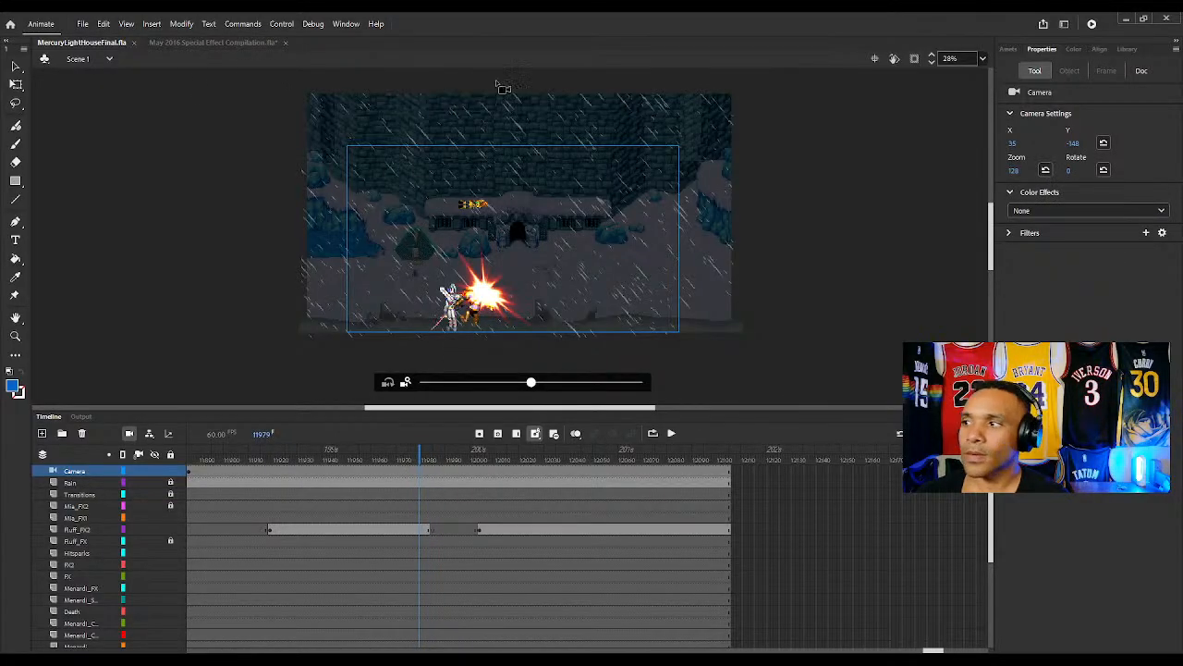
left_click(15, 66)
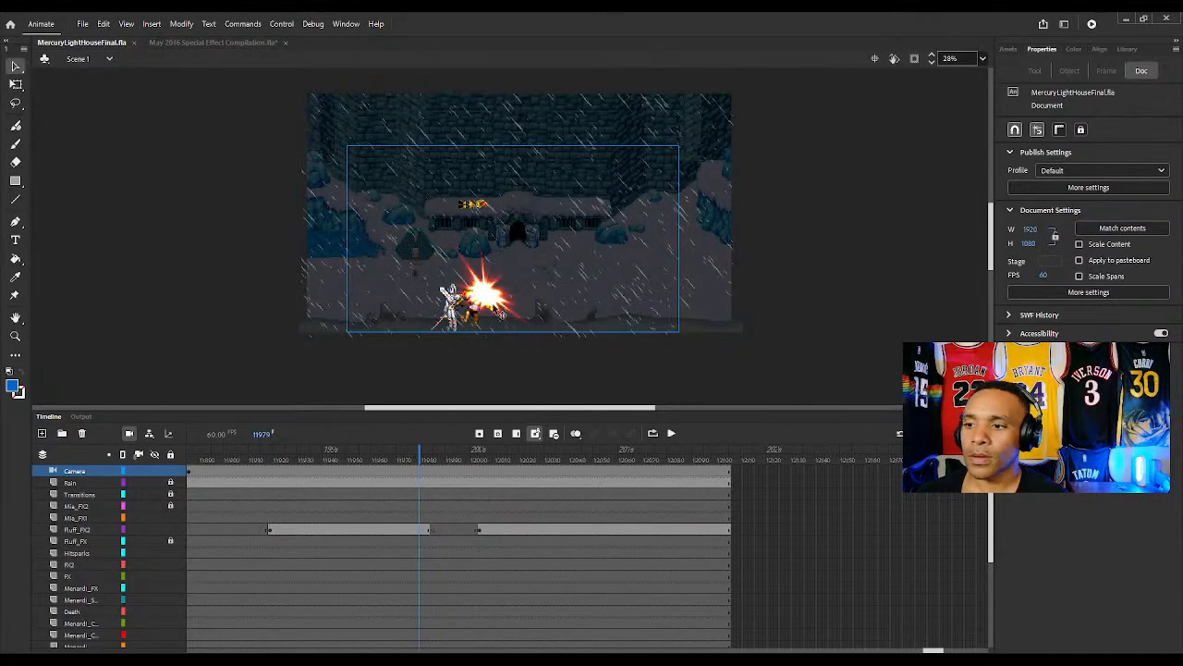
left_click(500, 314)
key("Down")
key("Down")
key("Down")
key("Down")
key("Down")
key("Down")
key("Down")
key("Down")
key("Down")
key("Down")
key("Down")
key("Down")
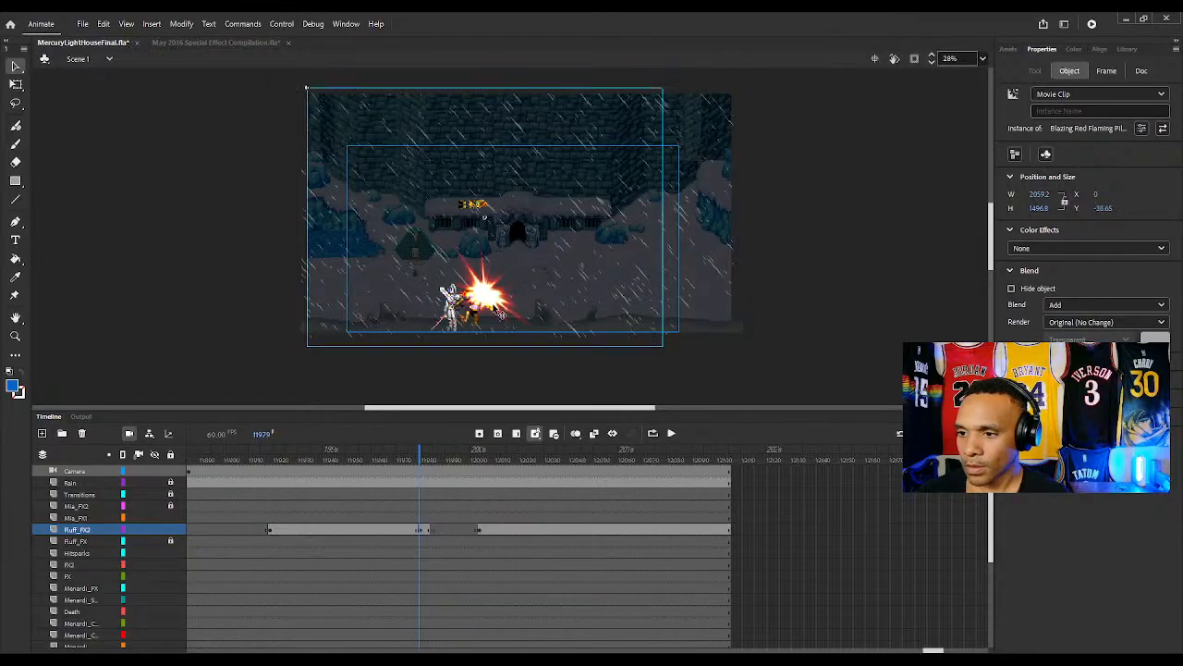
key("Down")
key("Down")
key("Down")
key("Down")
key("Down")
key("Down")
key("Down")
key("Down")
key("Down")
key("Down")
key("Down")
key("Down")
key("Down")
key("Down")
key("Down")
key("Down")
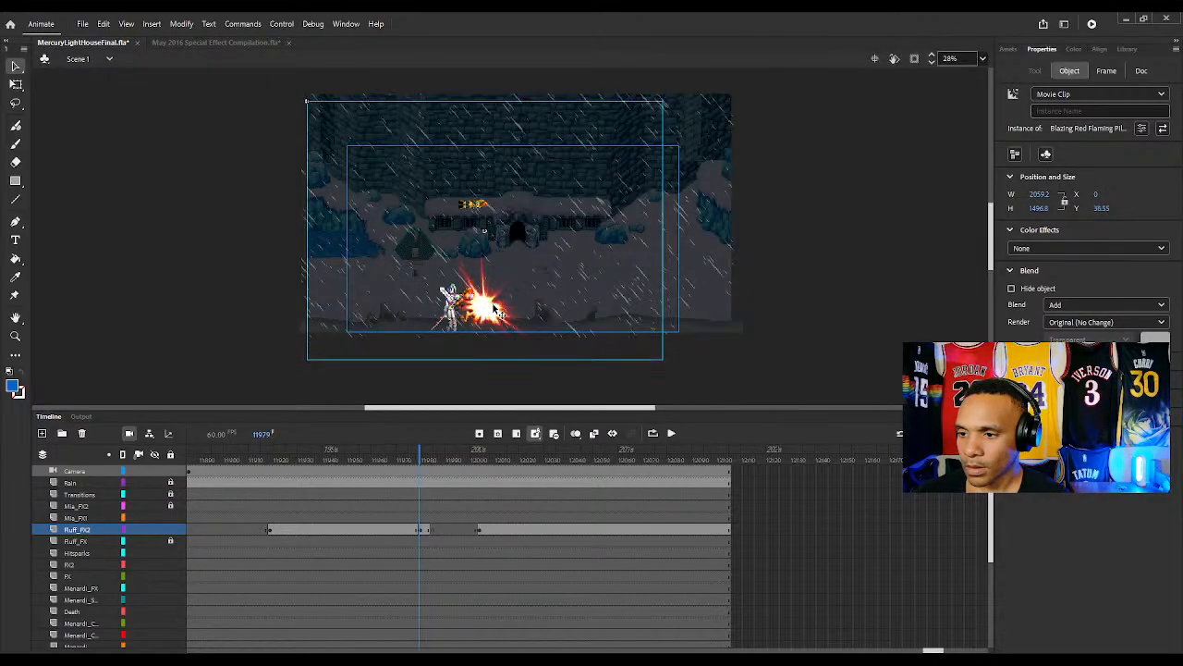
key("Down")
key("Down")
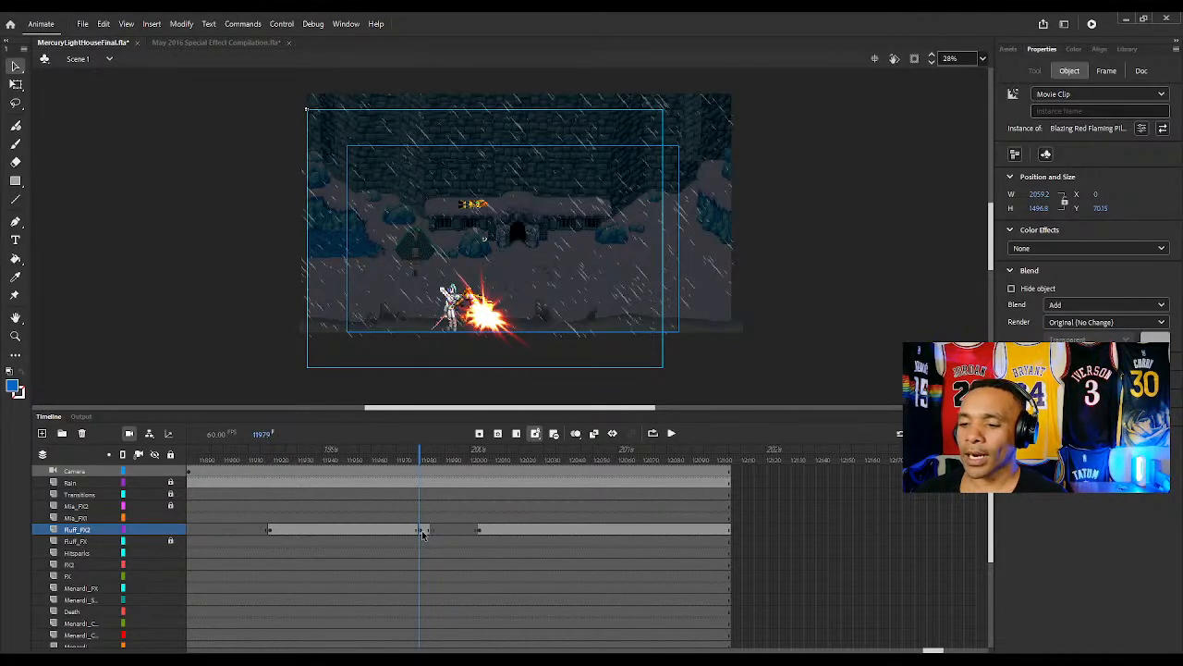
left_click(421, 533)
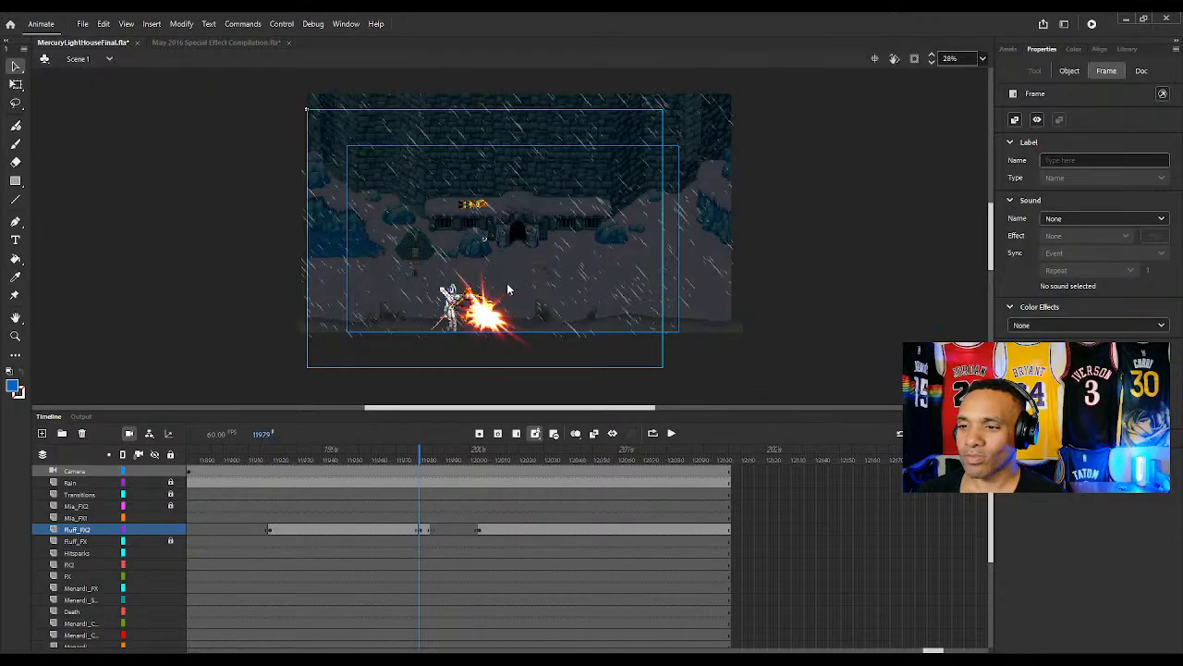
key("shift+F6")
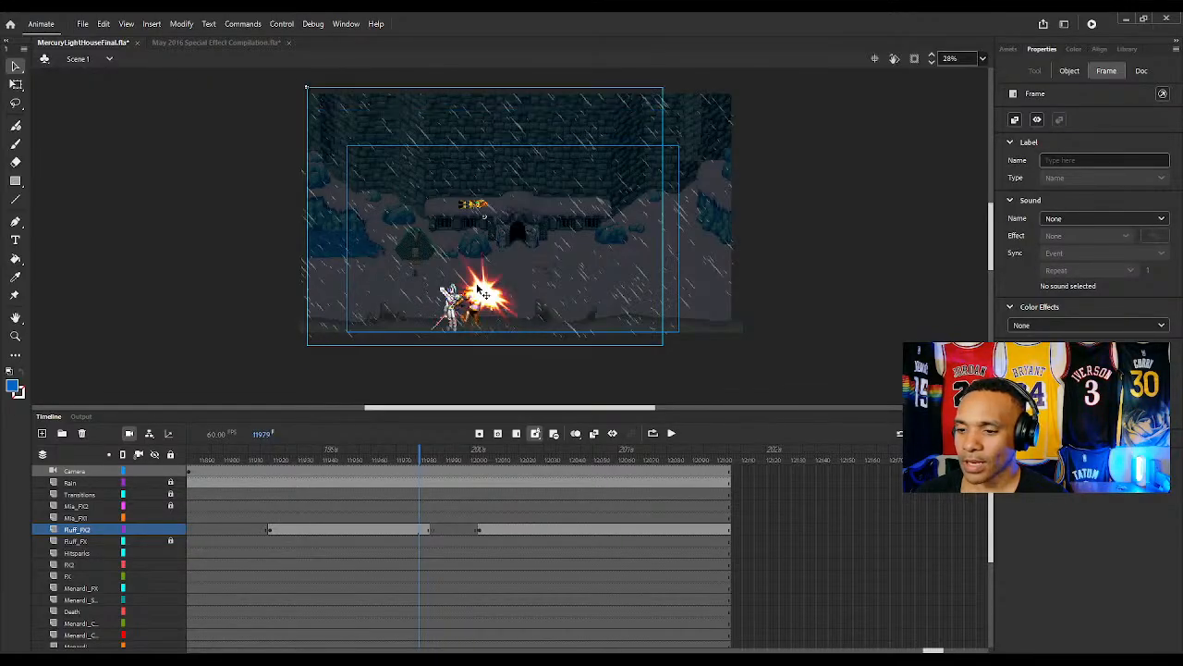
Move the flaming pillar explosion in its first Fluff_FX2 keyframe, about frame 11918, down and slightly left to about X -19.6, Y 75.75
left_click(270, 530)
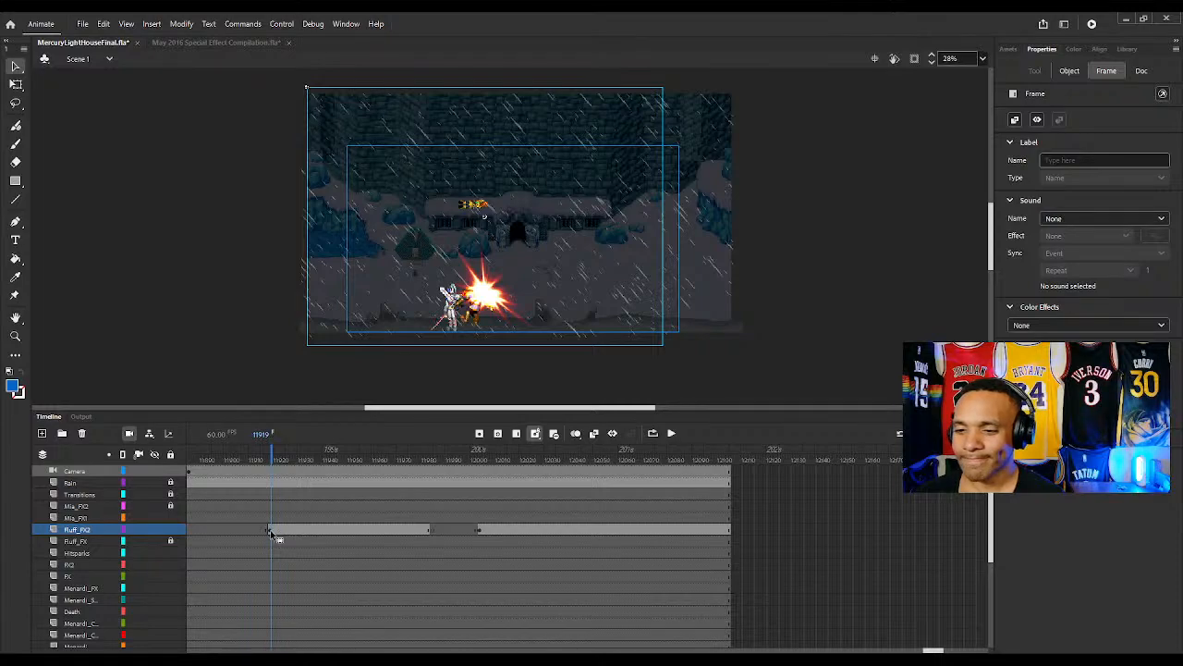
left_click(269, 530)
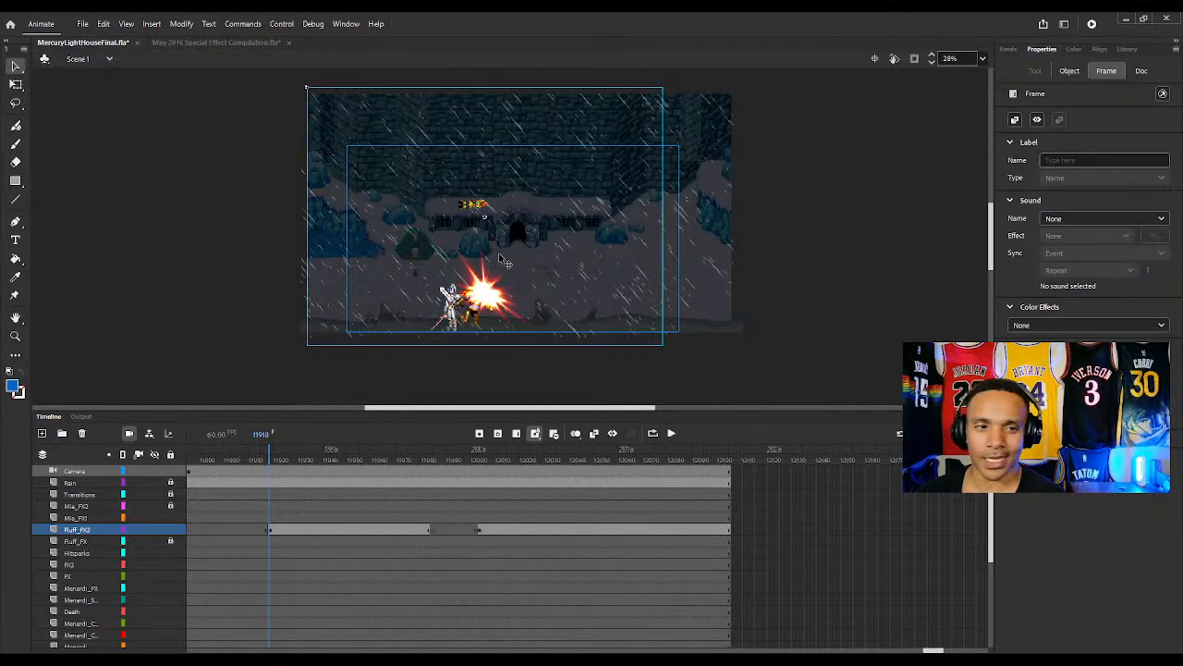
key("shift+Down")
key("shift+Down")
key("shift+Down")
key("shift+Down")
key("shift+Down")
key("shift+Down")
key("shift+Down")
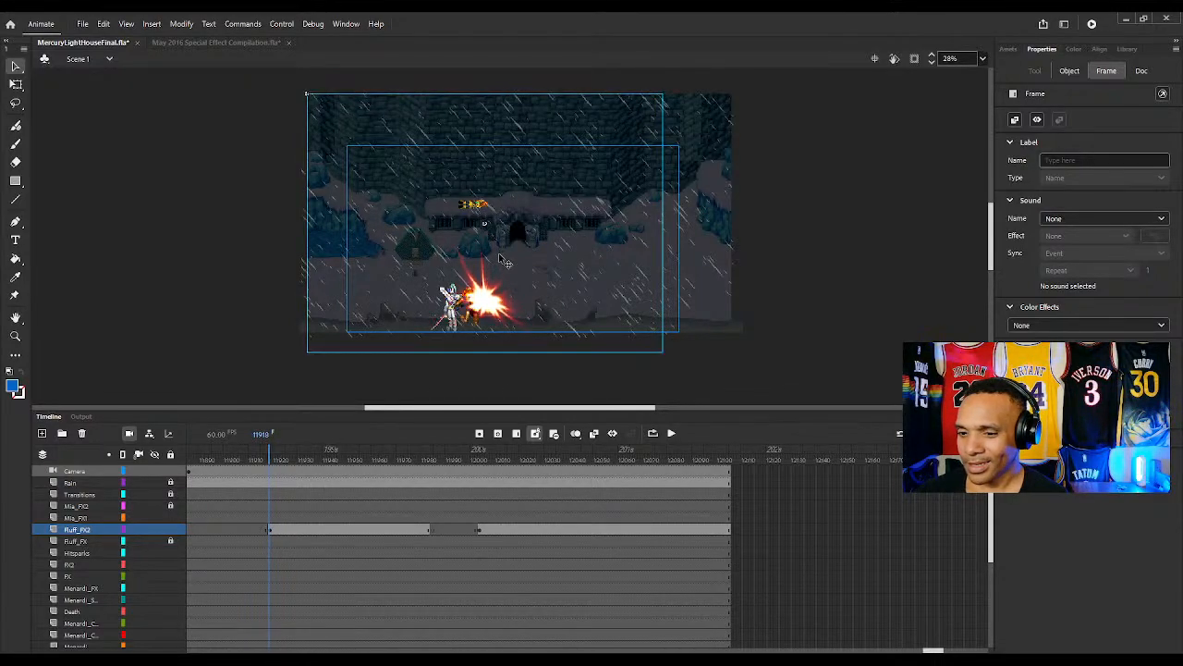
key("shift+Down")
key("shift+Down")
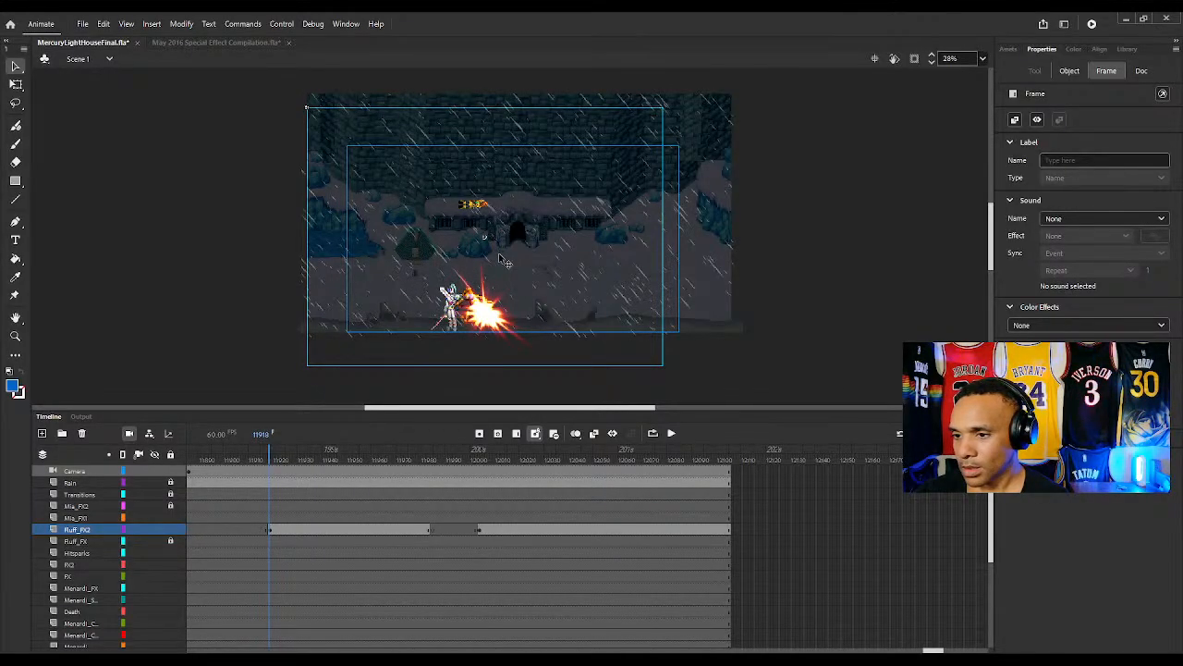
key("shift+Left")
key("shift+Left")
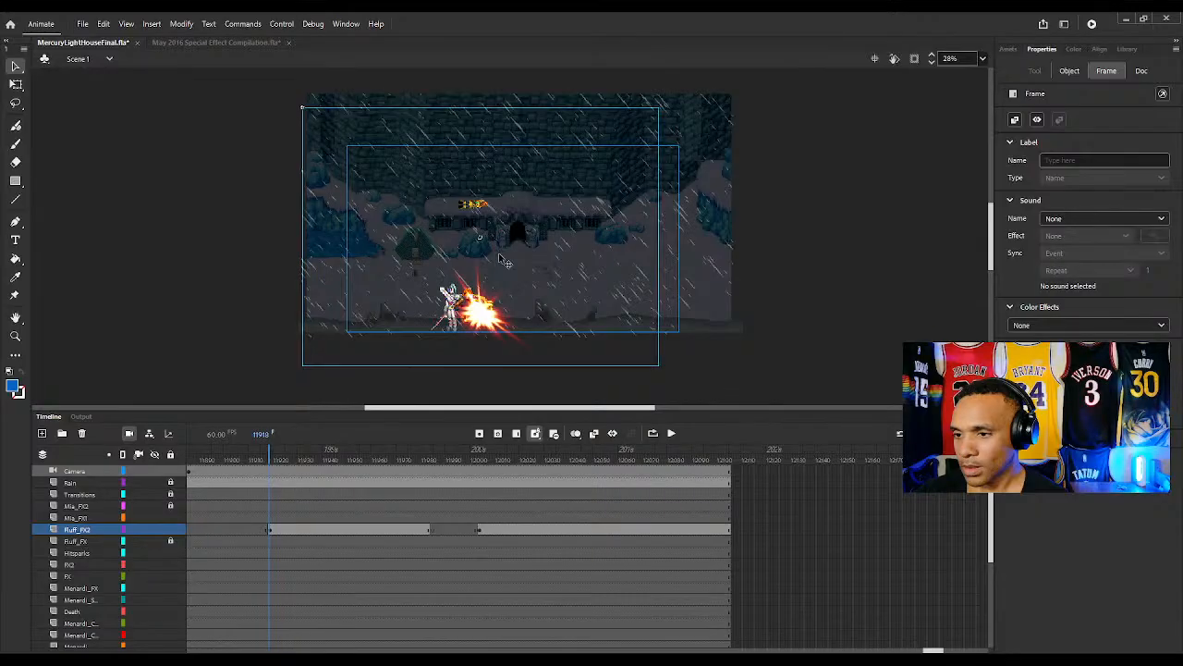
key("shift+Down")
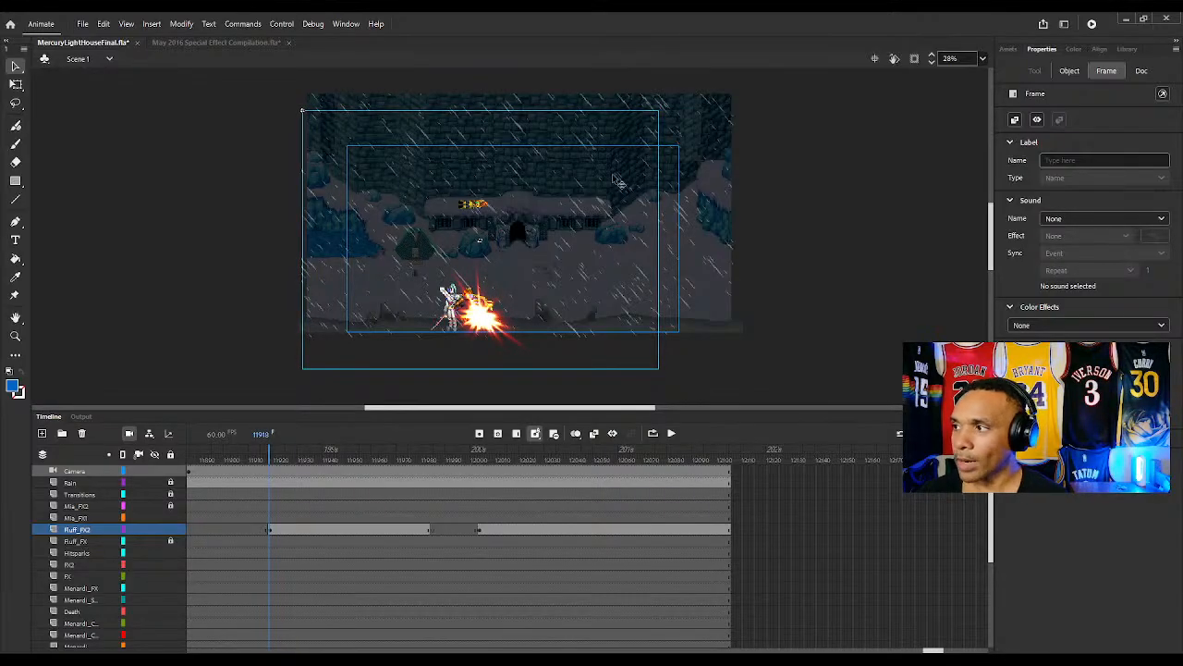
Switch the flaming pillar explosion instance to Graphic behaviour and scrub through the timeline to preview it
left_click(1070, 71)
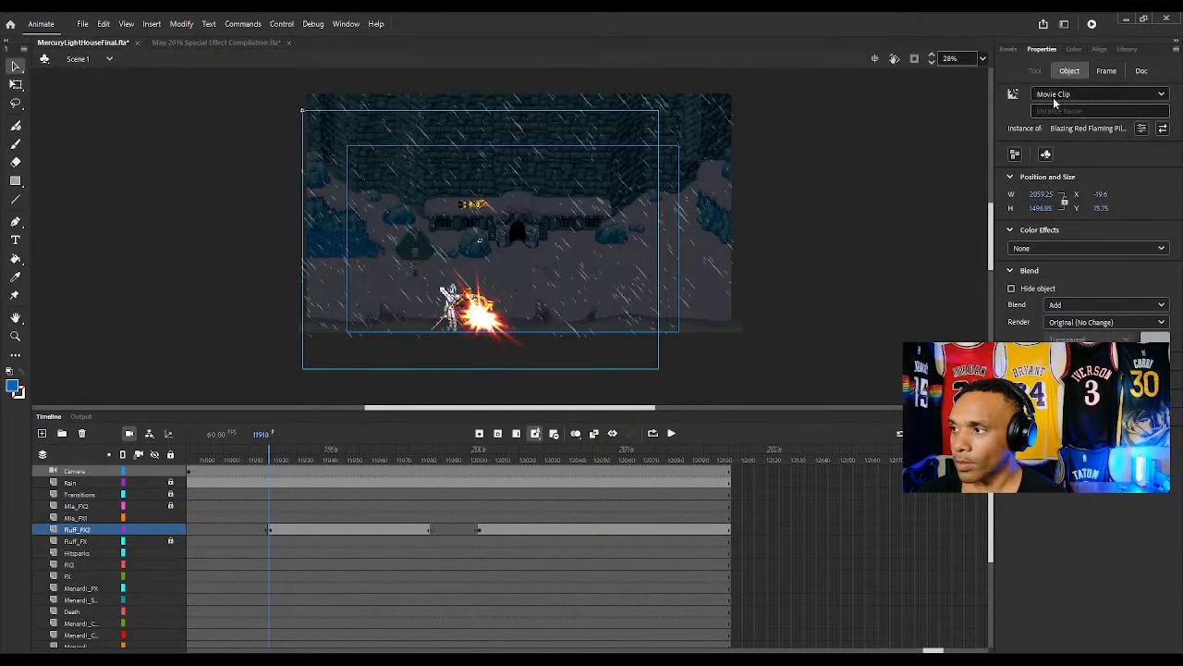
left_click(1054, 95)
left_click(1059, 139)
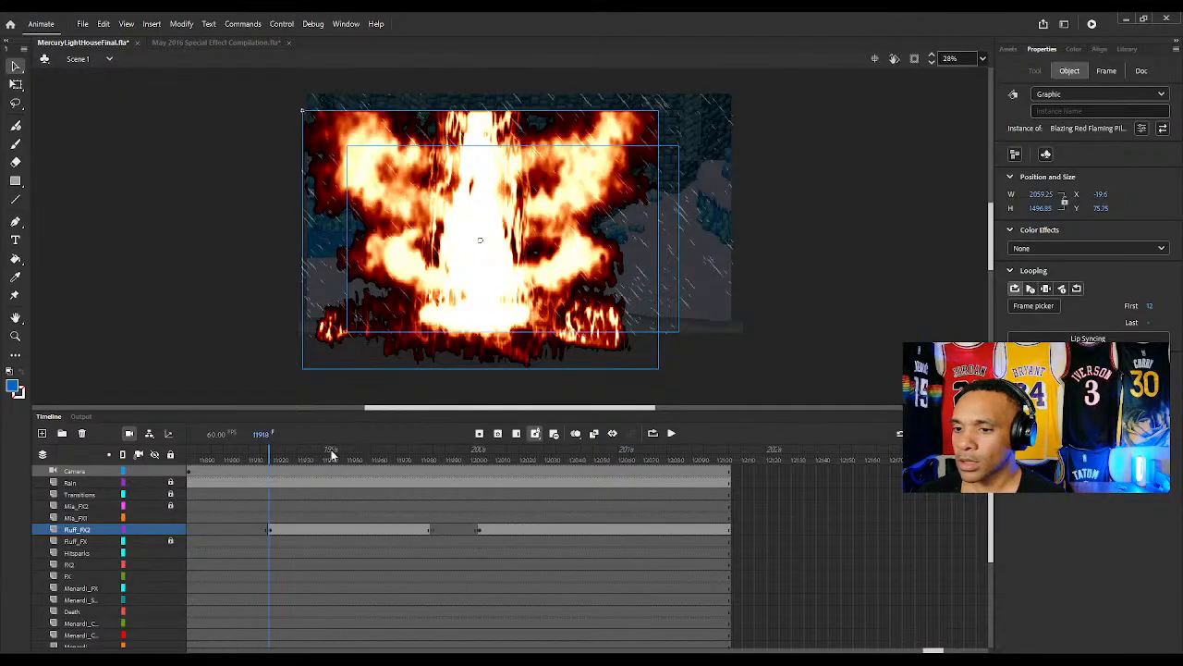
left_click_drag(273, 455, 652, 439)
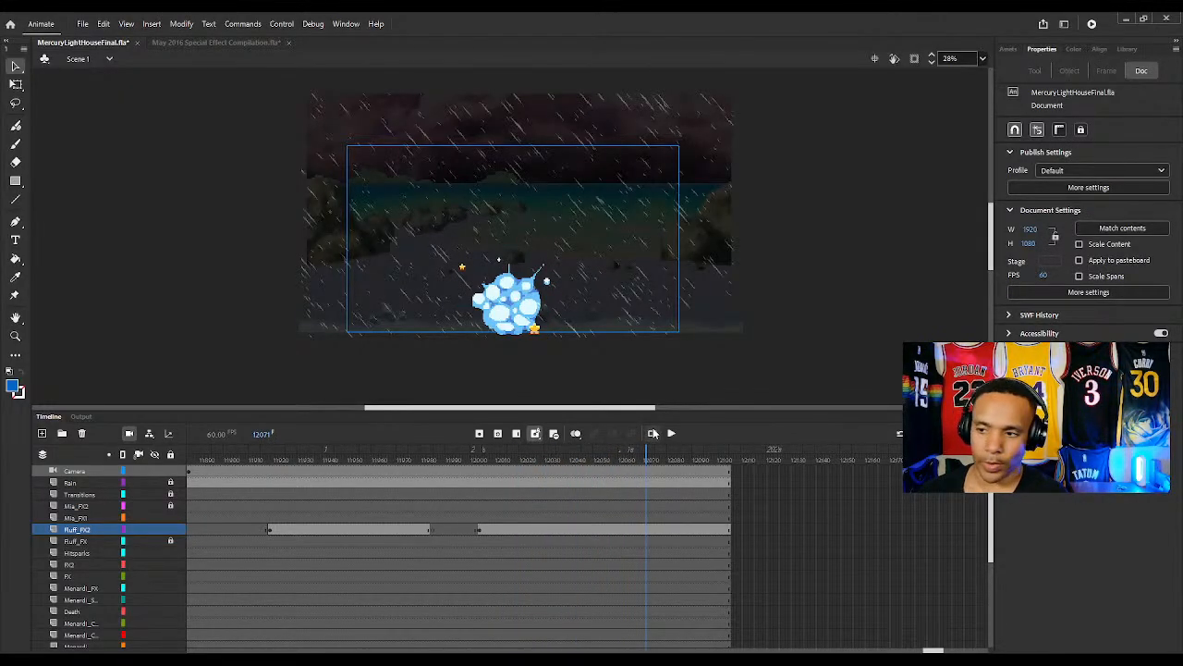
Switch the explosion instance at about frame 11918 back to Movie Clip and choose its blend mode again
left_click(268, 529)
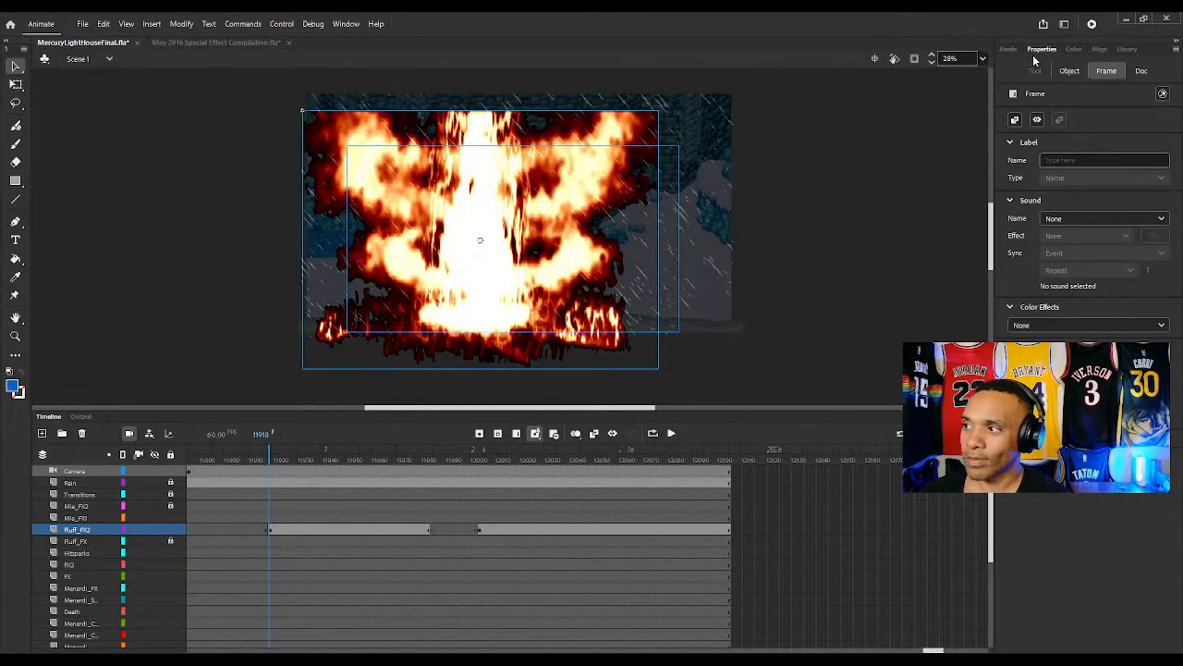
left_click(1069, 72)
left_click(1063, 95)
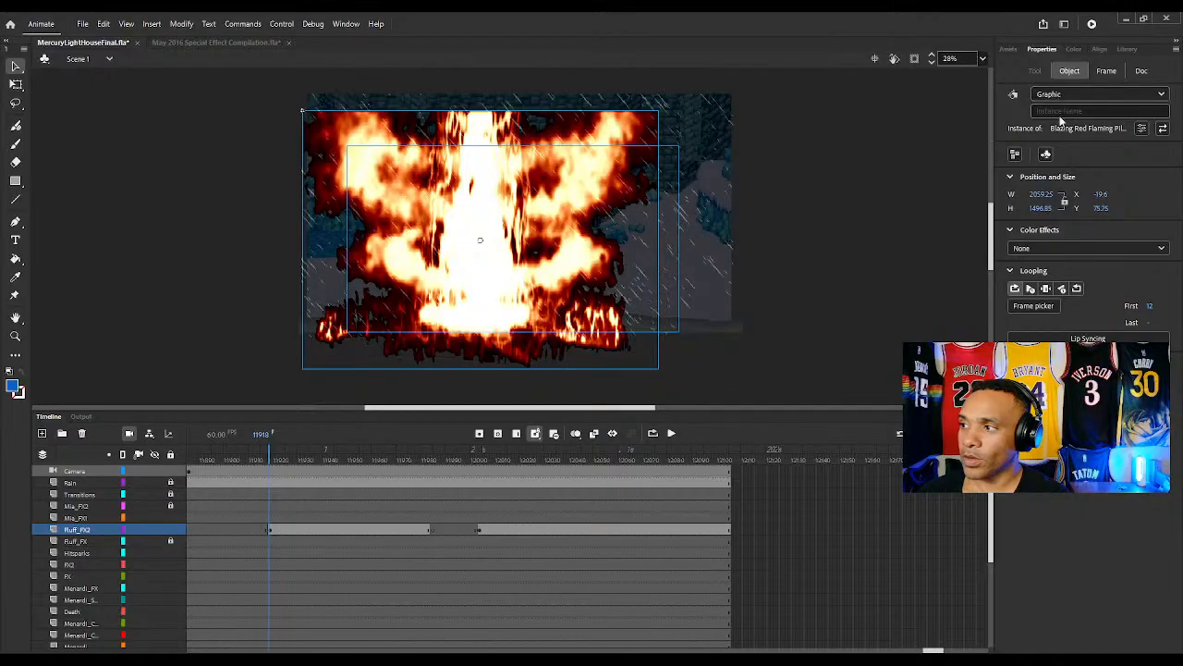
left_click(1063, 128)
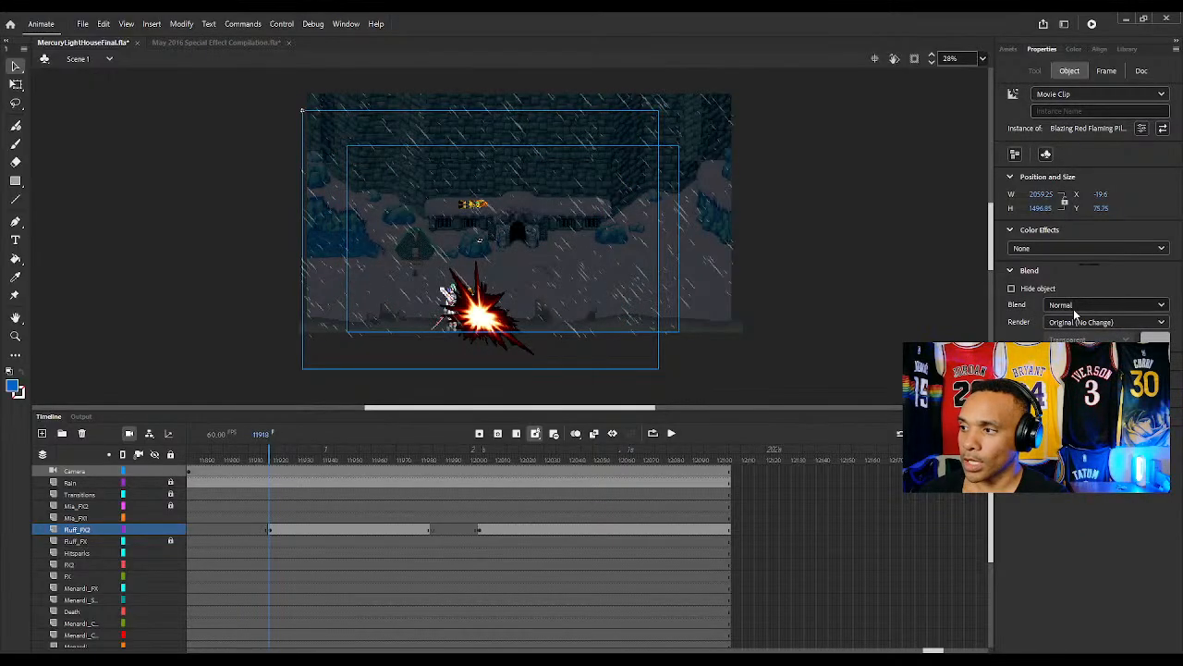
left_click(1063, 398)
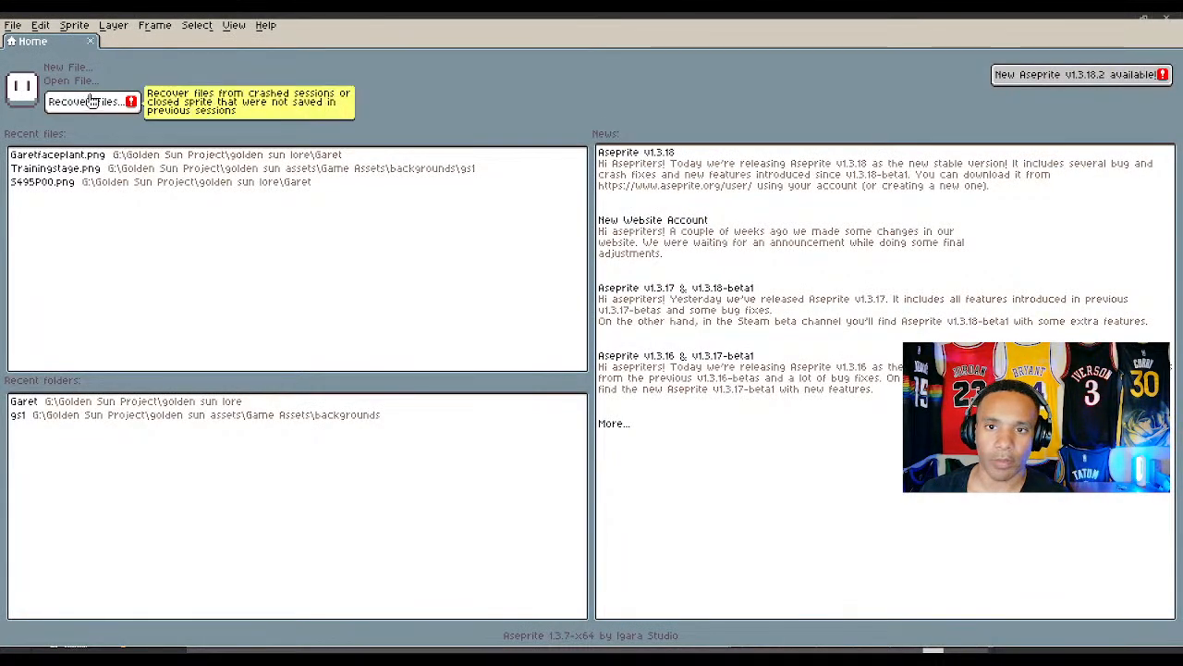
Switch to Aseprite and create a new 128 × 128 px RGBA sprite with a transparent background
left_click(68, 74)
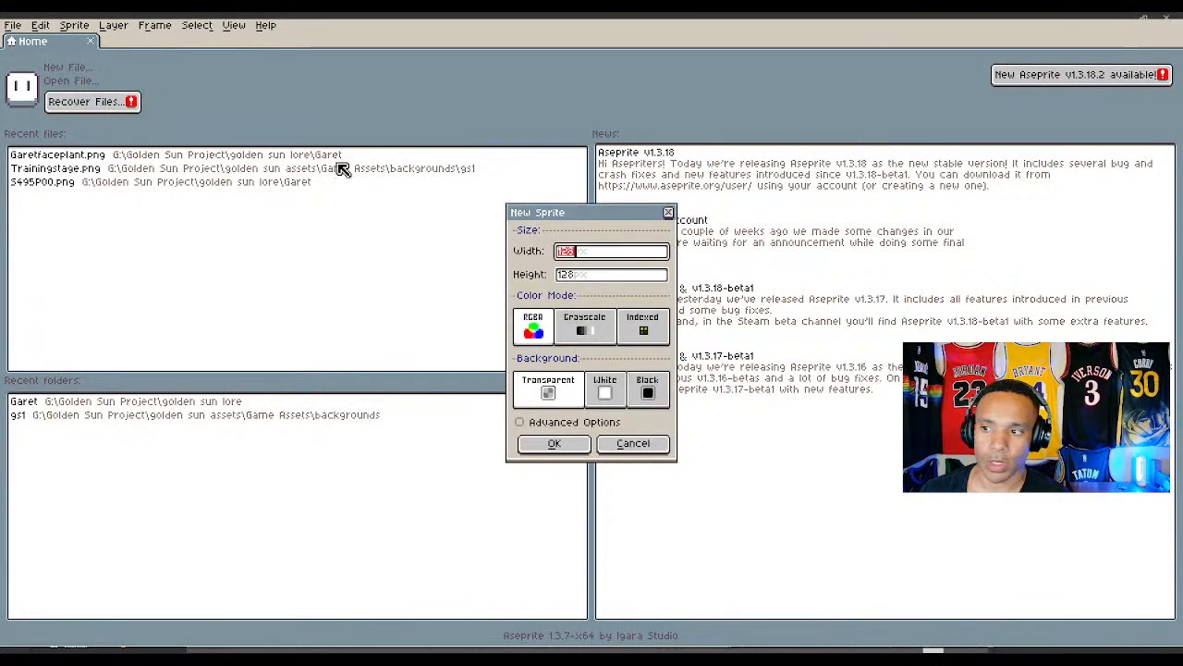
left_click(558, 444)
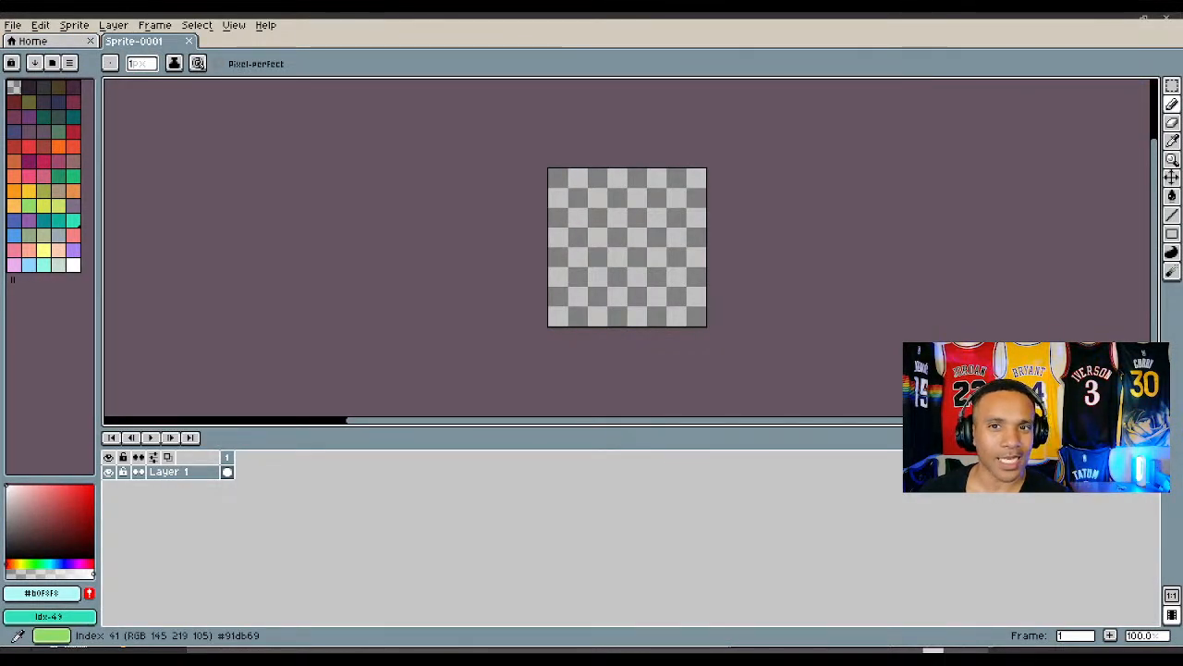
left_click(13, 25)
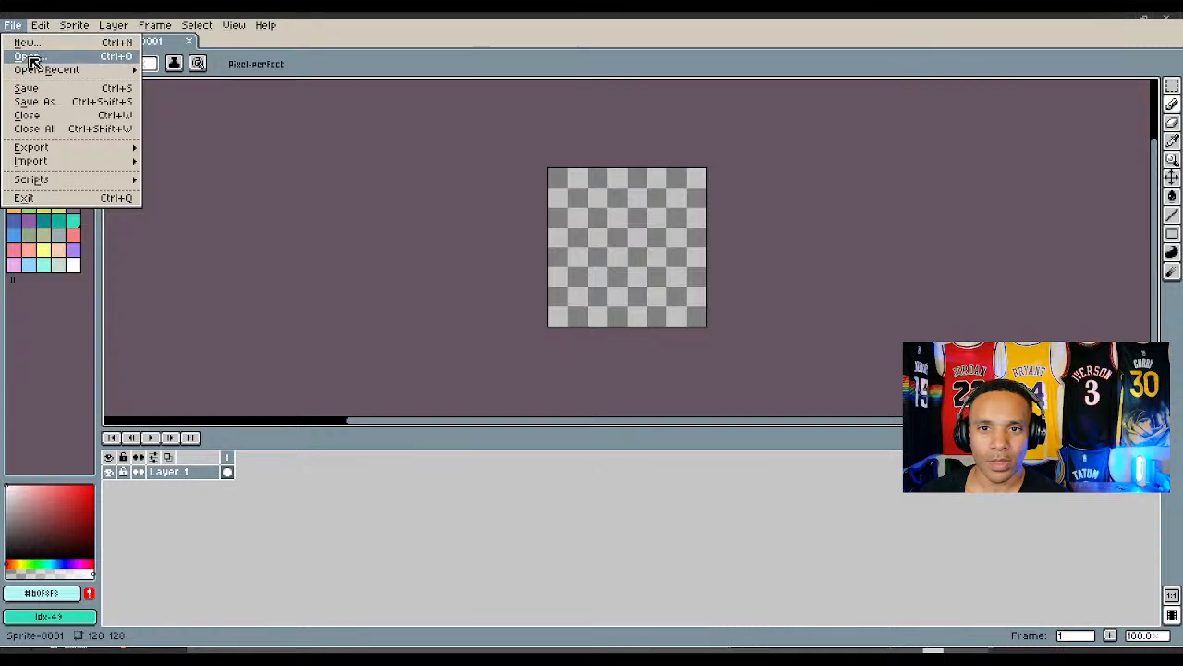
mouse_move(114, 26)
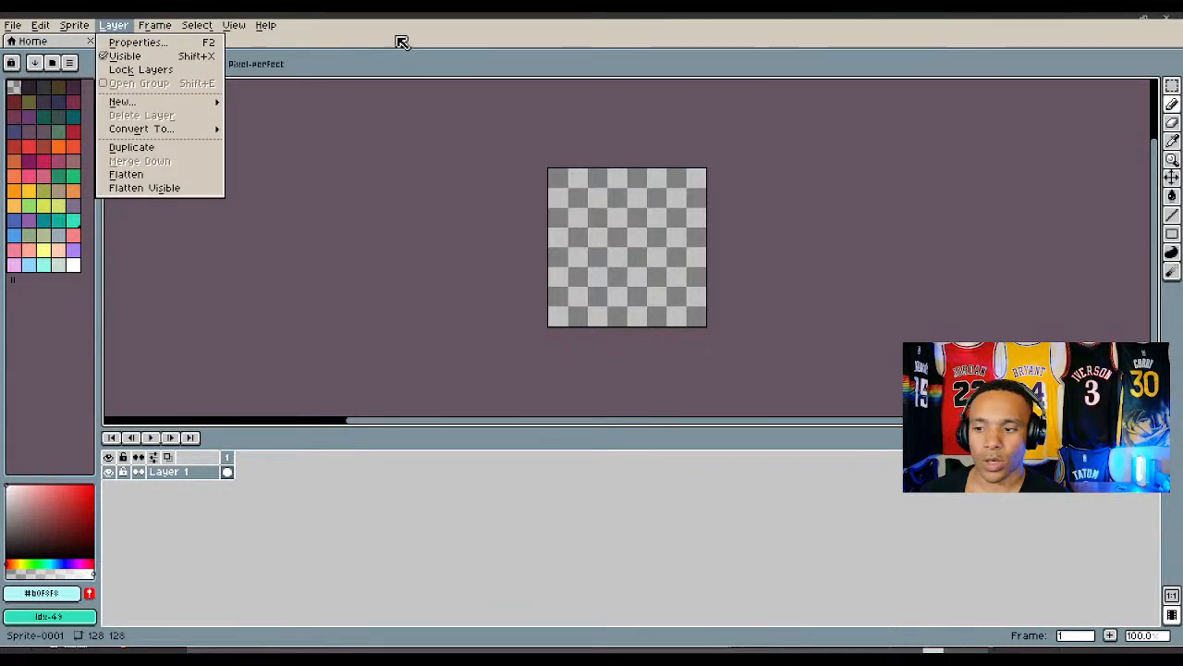
left_click(516, 391)
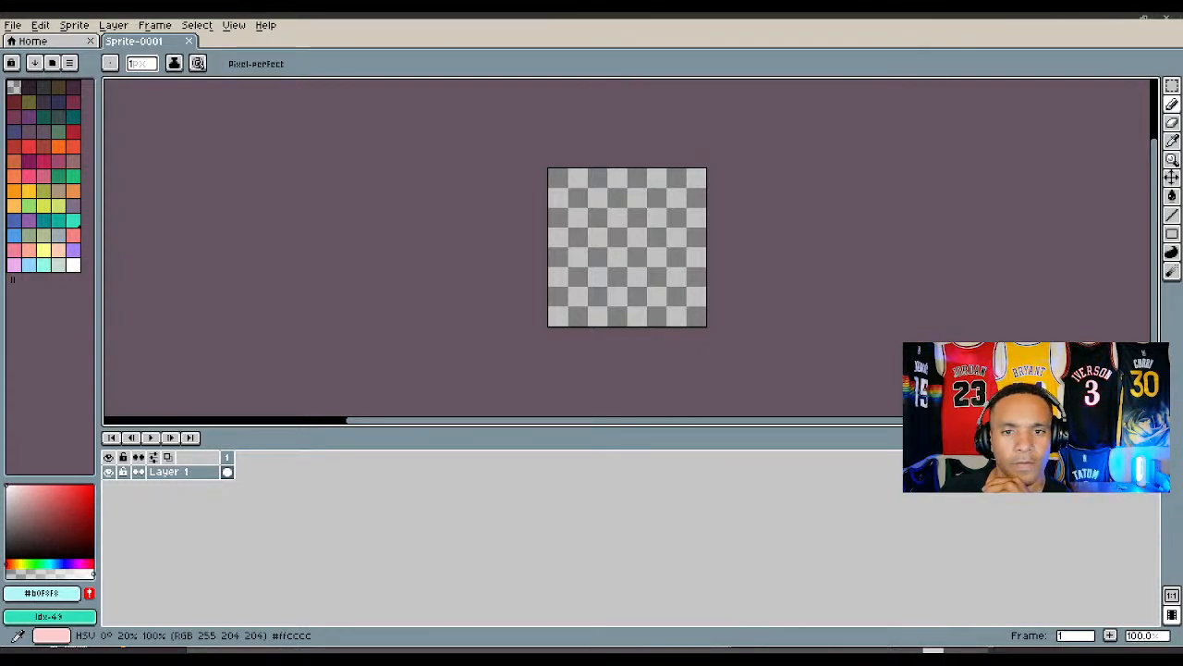
Open the Mia overworld sprite animation file in its own document next to the blank sprite
left_click_drag(0, 351, 586, 352)
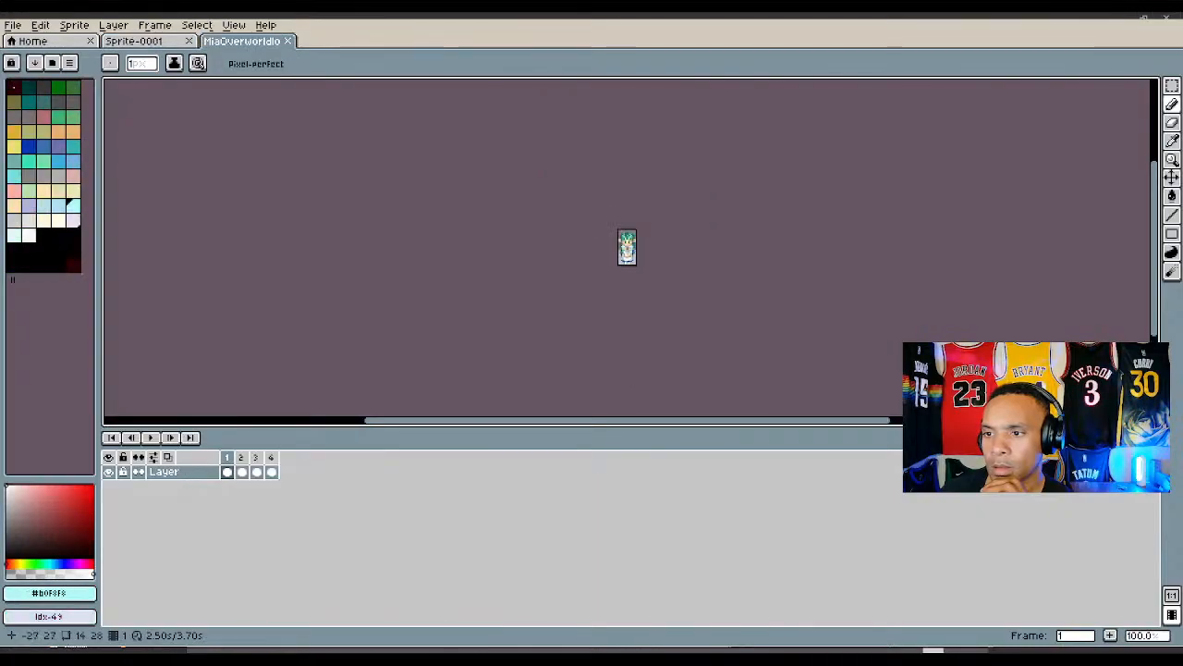
scroll(609, 232, "up", 3)
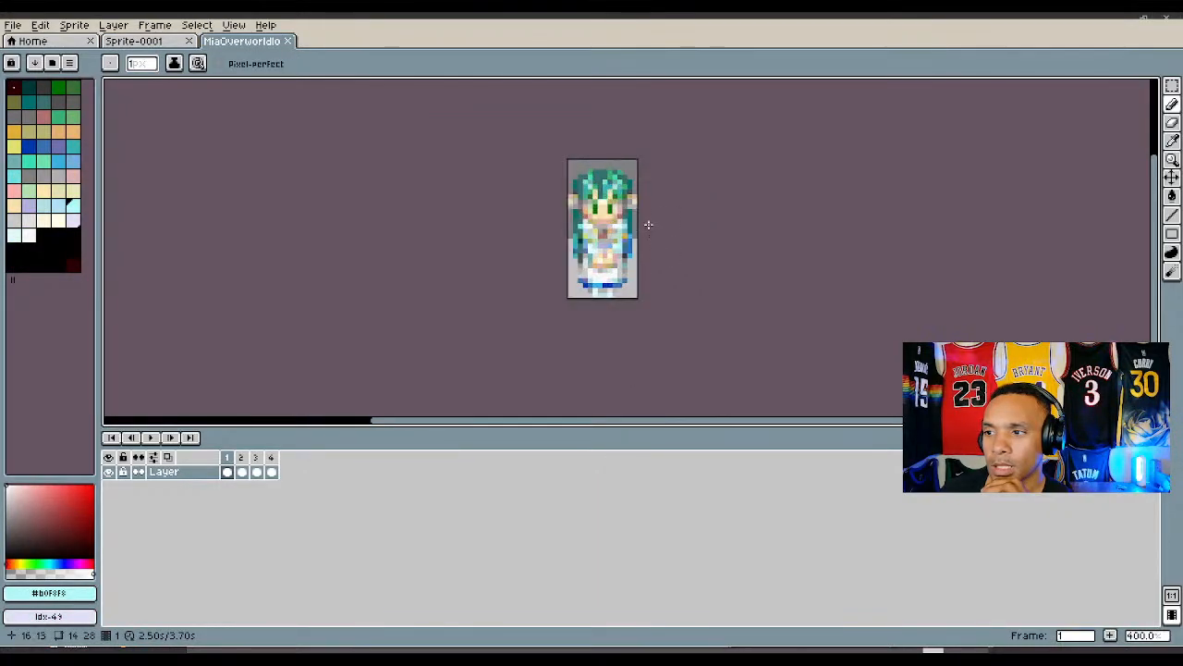
scroll(625, 225, "up", 1)
scroll(597, 185, "up", 1)
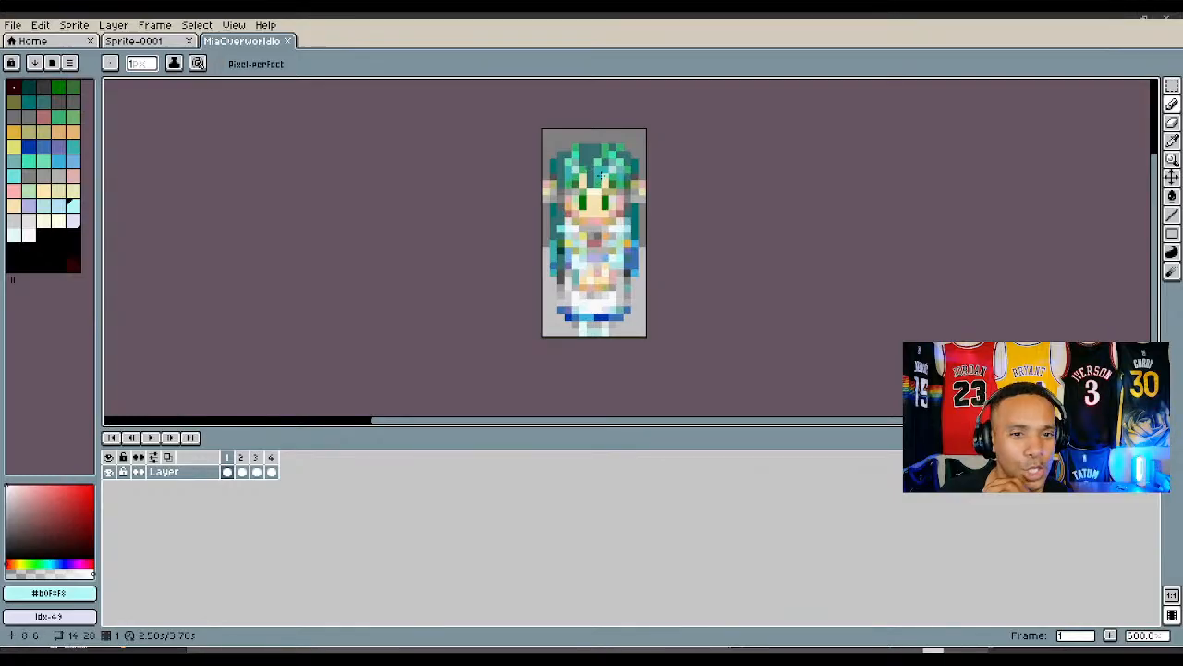
Check the first frames of the Mia overworld sprite and close its document
left_click(243, 459)
left_click(227, 458)
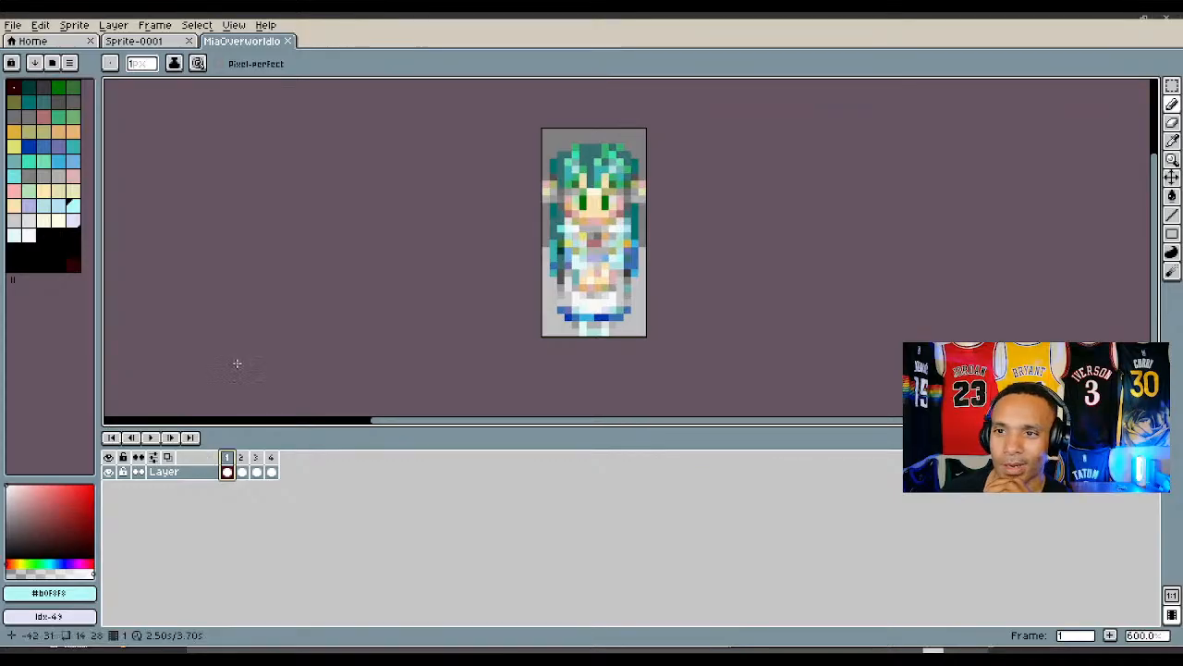
left_click(287, 41)
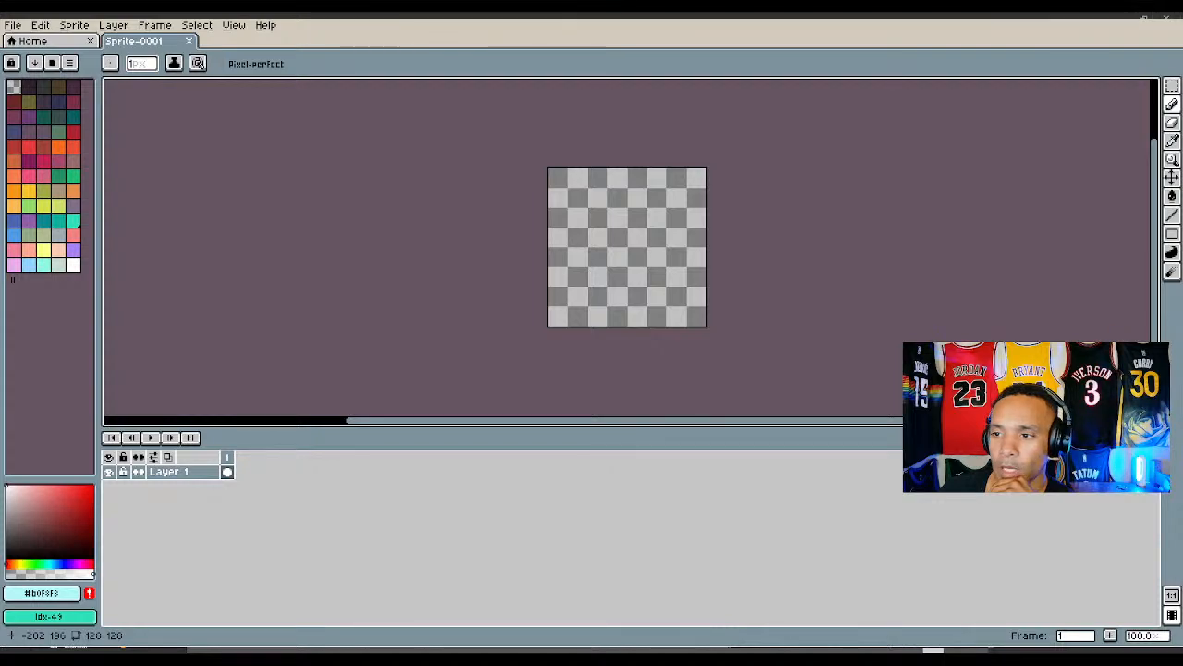
Open the long-haired back-view Mia sprite for a look and close it without saving
left_click_drag(297, 410, 591, 362)
scroll(632, 244, "up", 3)
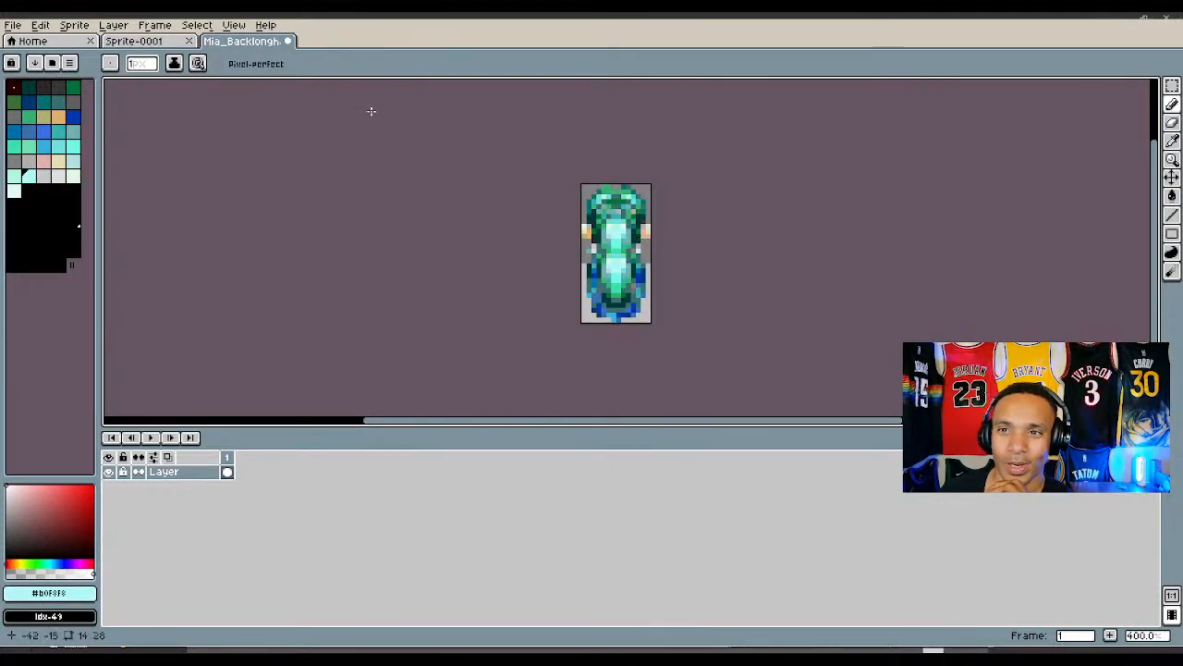
left_click(288, 41)
left_click(560, 365)
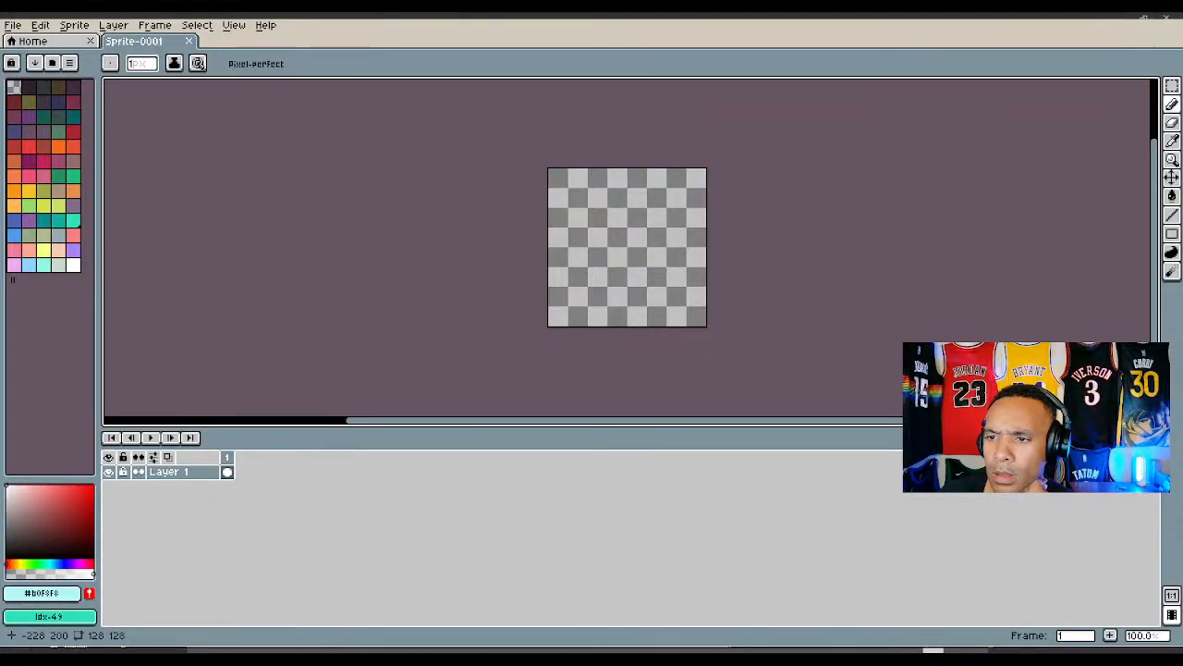
Open S504P12.png and marquee-select the Mia figure in its first frame, an area of about 60 × 61 px
left_click_drag(0, 365, 591, 361)
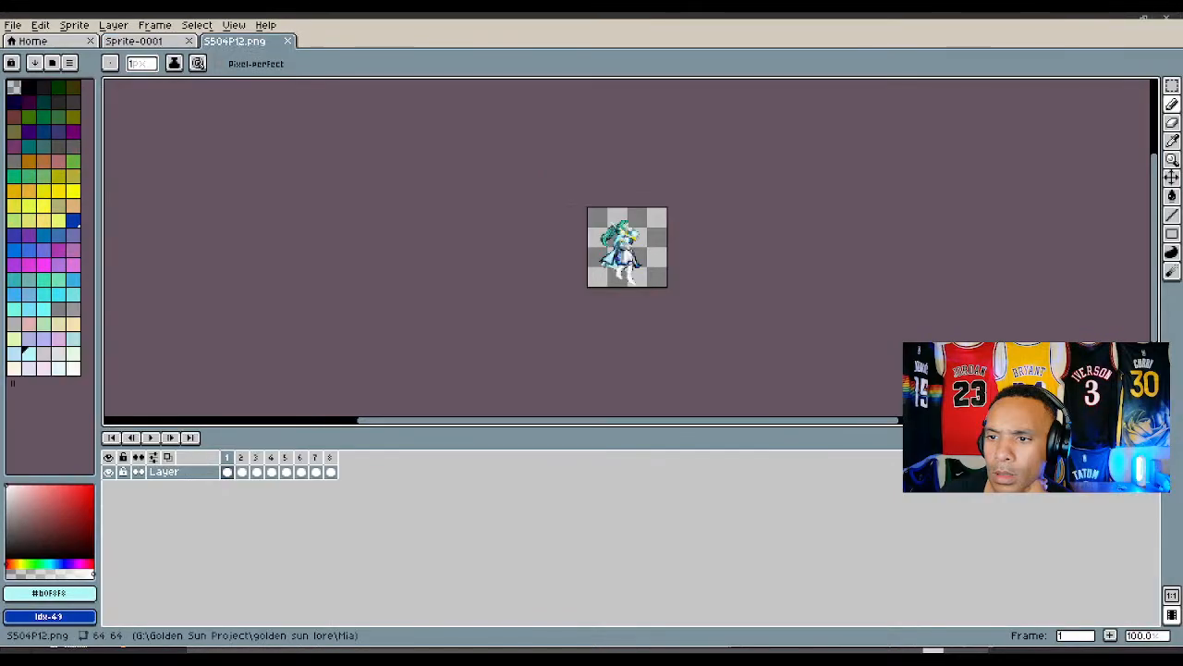
scroll(610, 277, "up", 2)
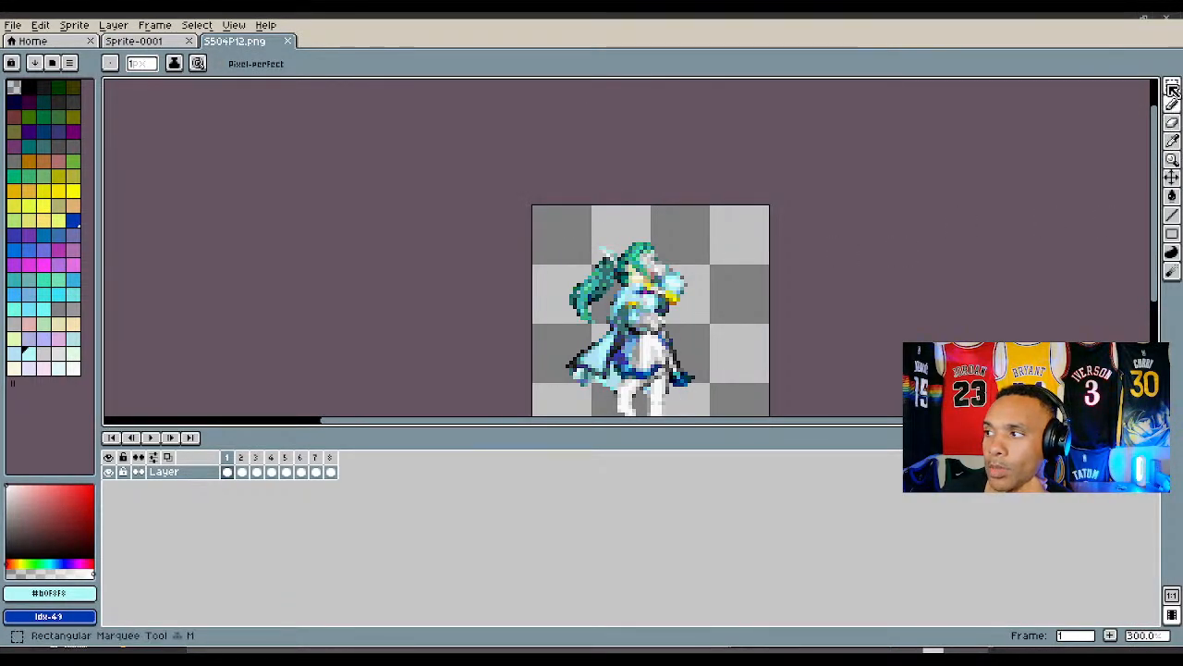
key("w")
left_click_drag(532, 217, 753, 416)
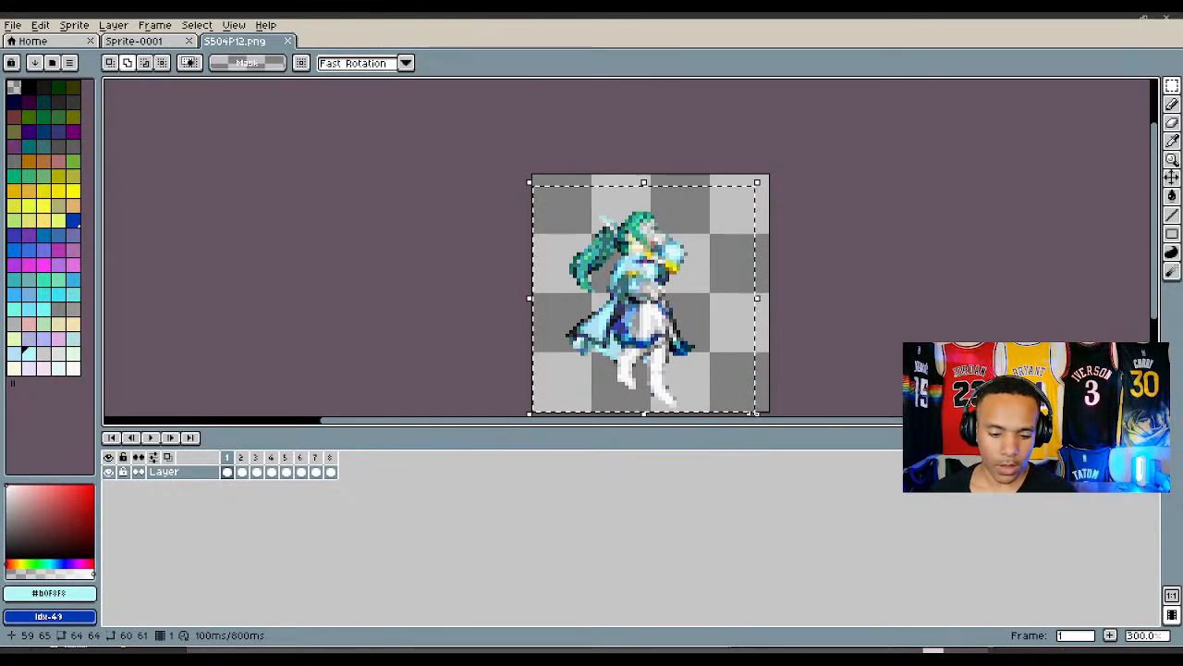
Paste the copied Mia figure into Sprite-0001 near the canvas centre at about 28, 36 and deselect it
left_click(154, 43)
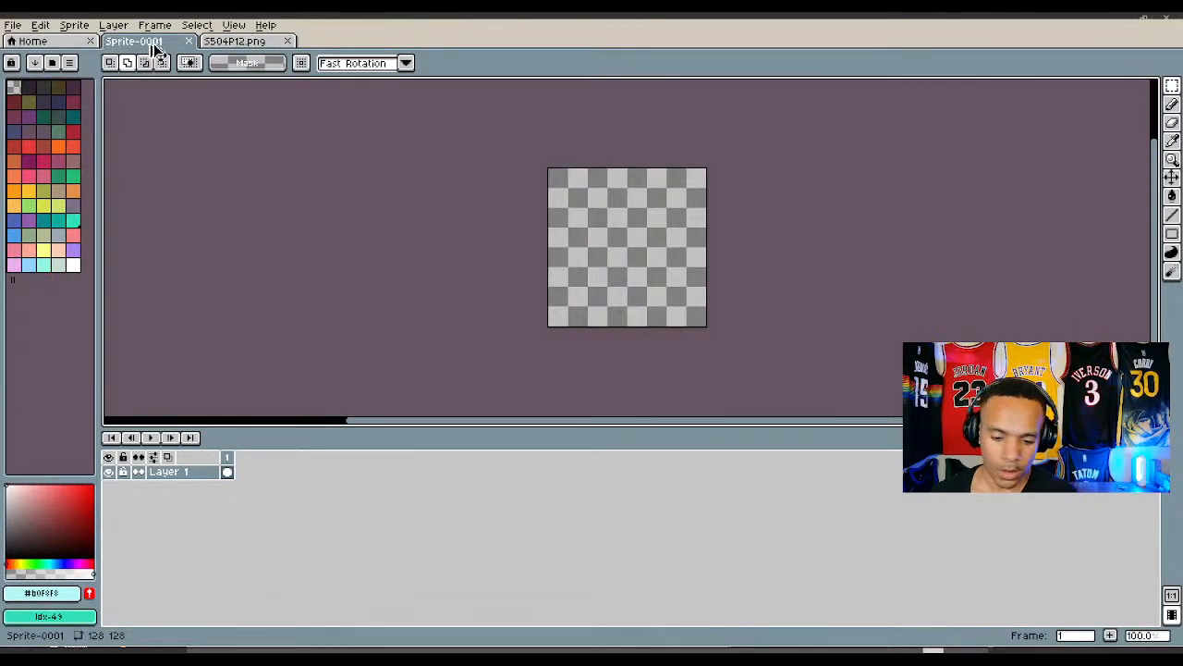
key("ctrl+v")
left_click_drag(592, 211, 635, 257)
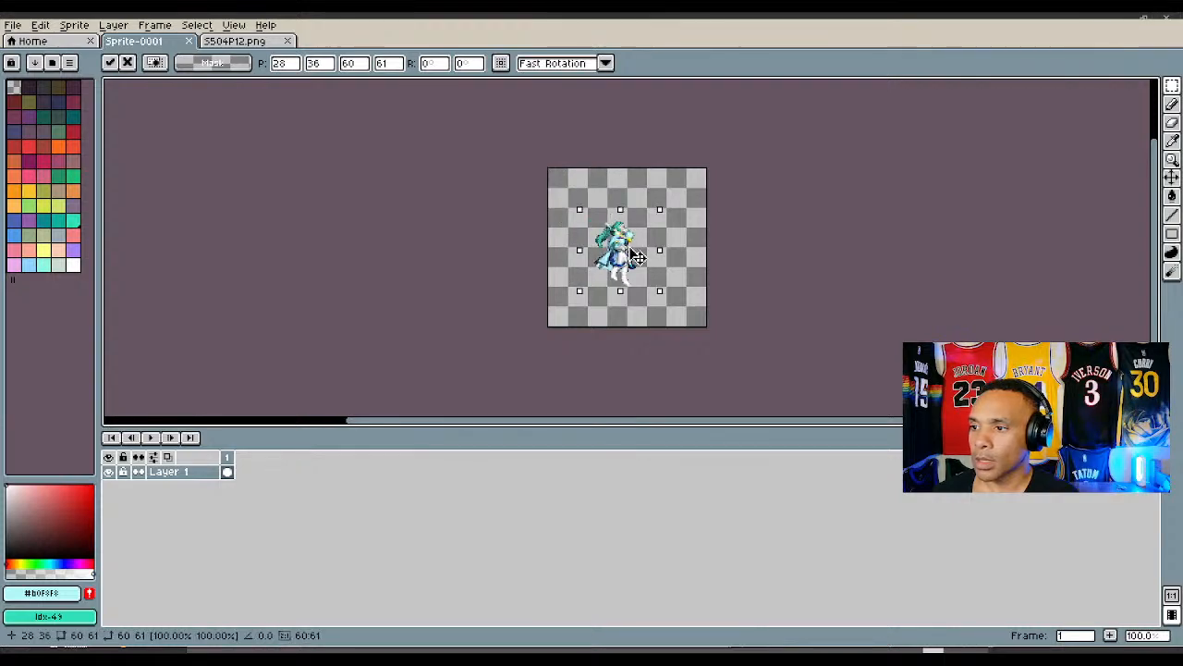
scroll(628, 249, "up", 3)
scroll(628, 250, "up", 1)
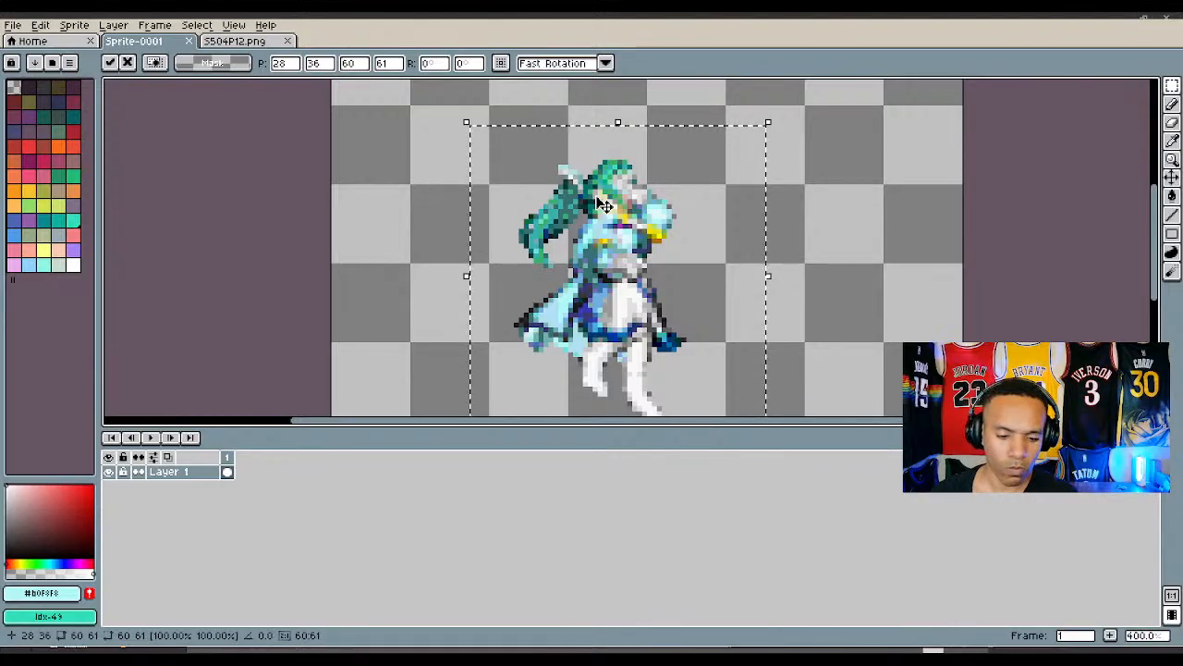
key("ctrl+d")
Erase the ponytail from the pasted Mia figure with a 10 px eraser at 100% opacity
left_click(1172, 123)
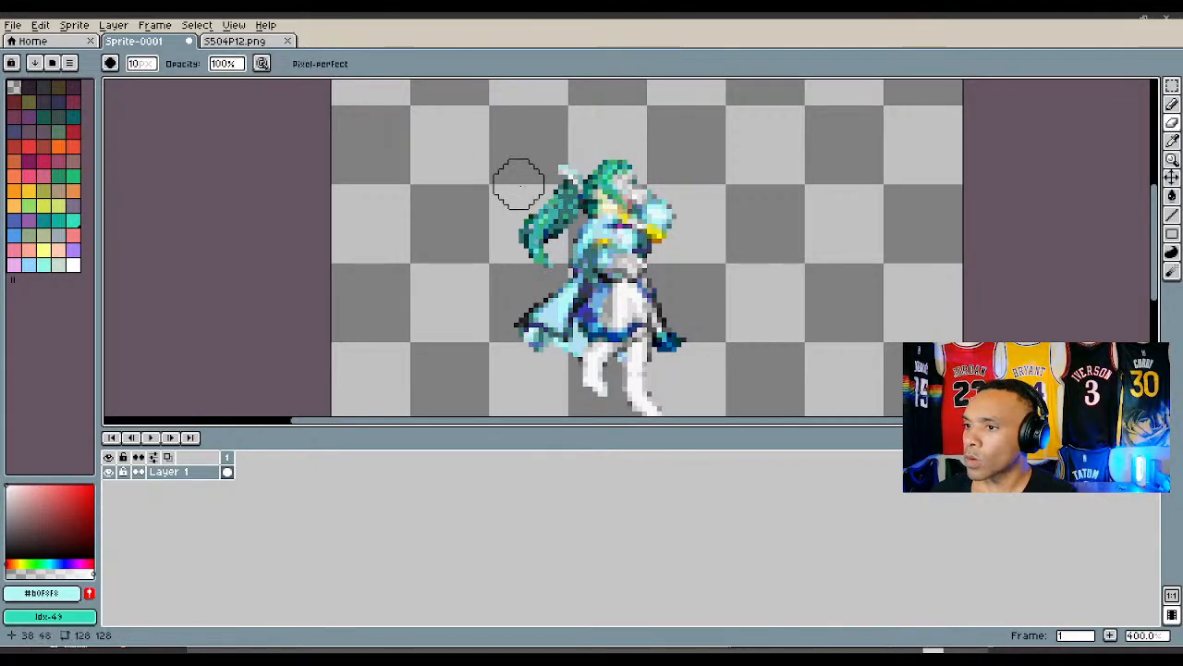
mouse_move(548, 160)
left_mouse_down()
mouse_move(524, 228)
mouse_move(544, 190)
mouse_move(551, 218)
left_mouse_up()
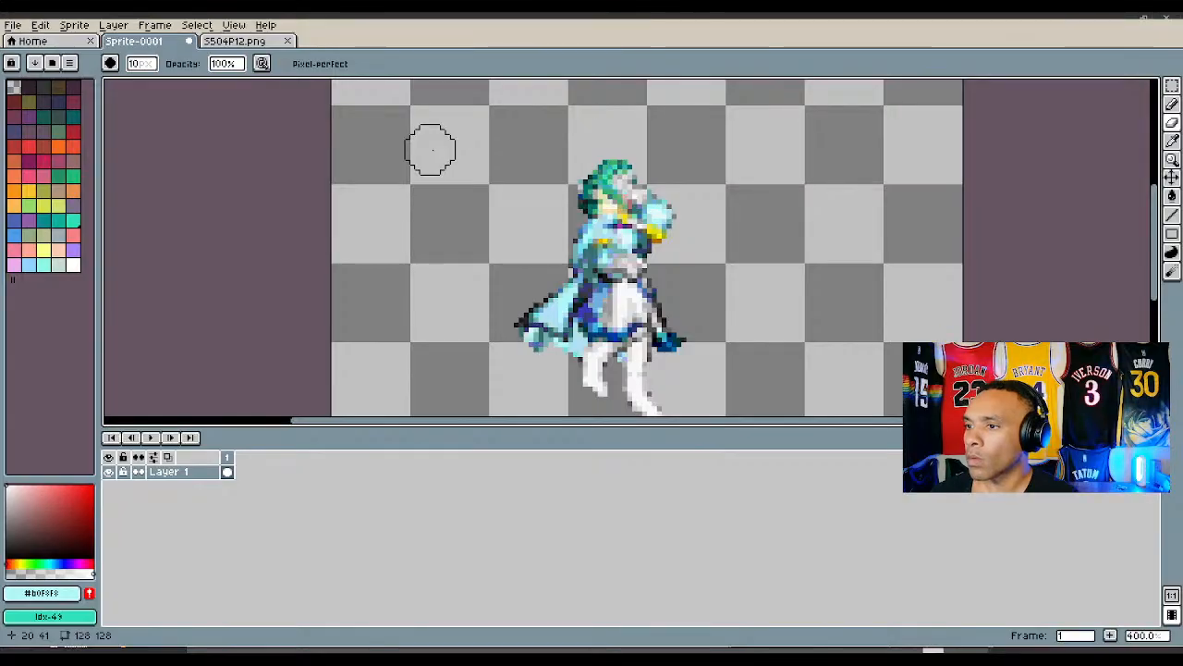
Close S504P12.png and open MiaCastlonghairWithSword.png as the source for the long flowing hair
left_click(290, 43)
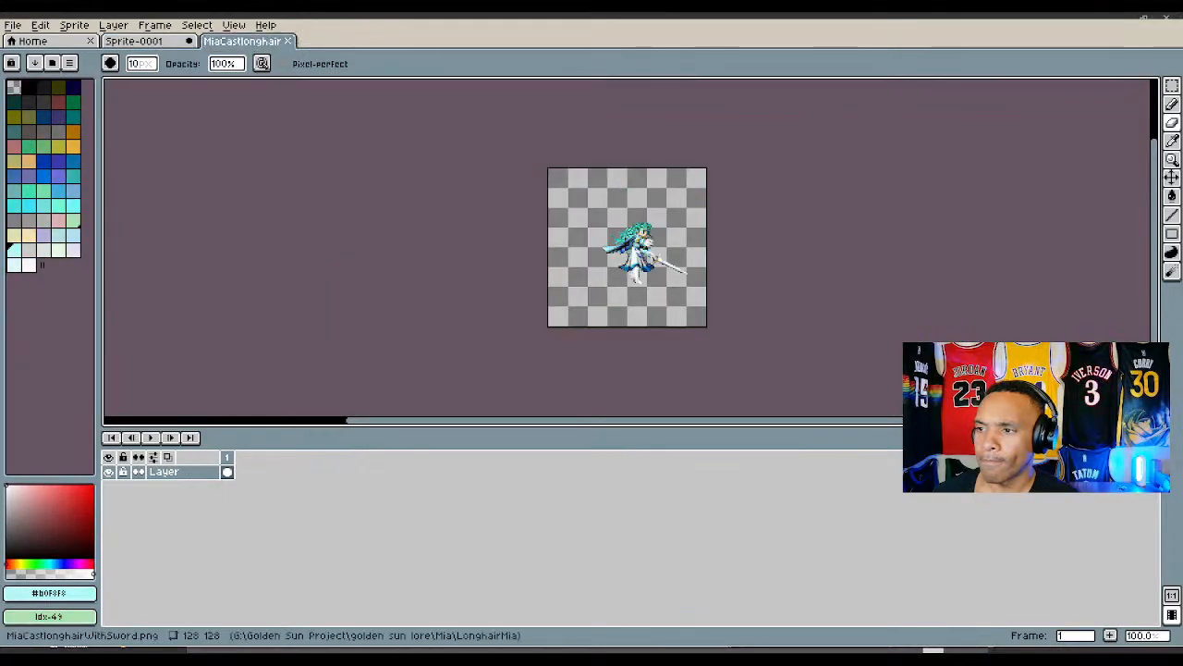
scroll(661, 185, "up", 1)
scroll(660, 185, "up", 1)
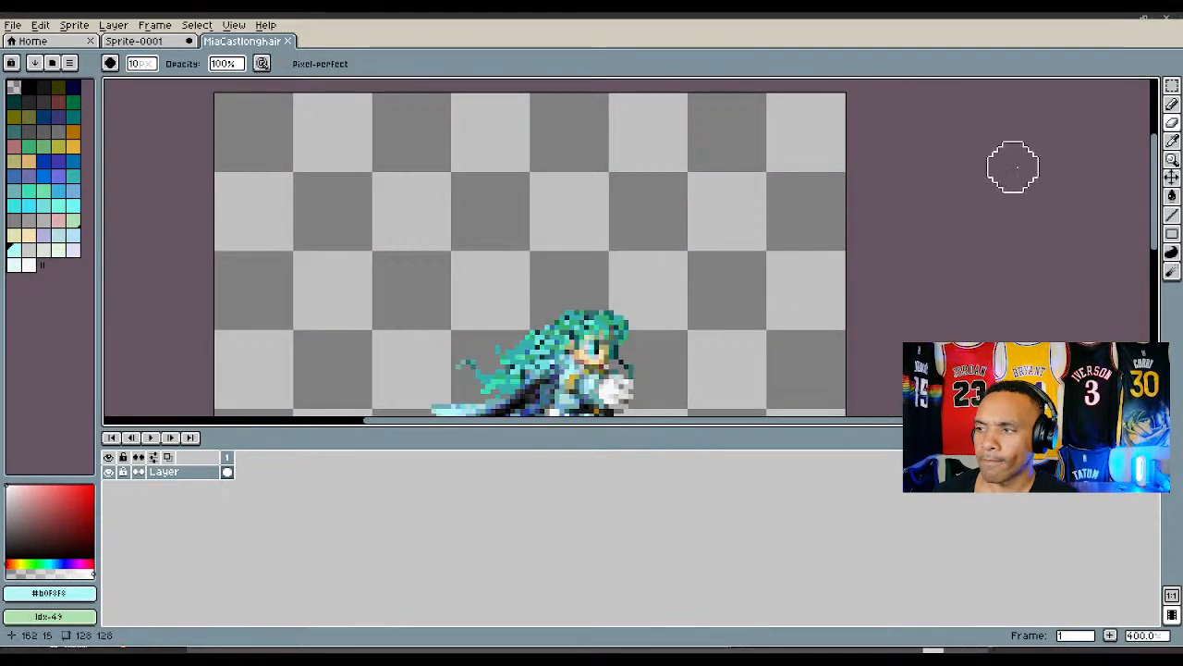
left_click_drag(1163, 177, 1160, 229)
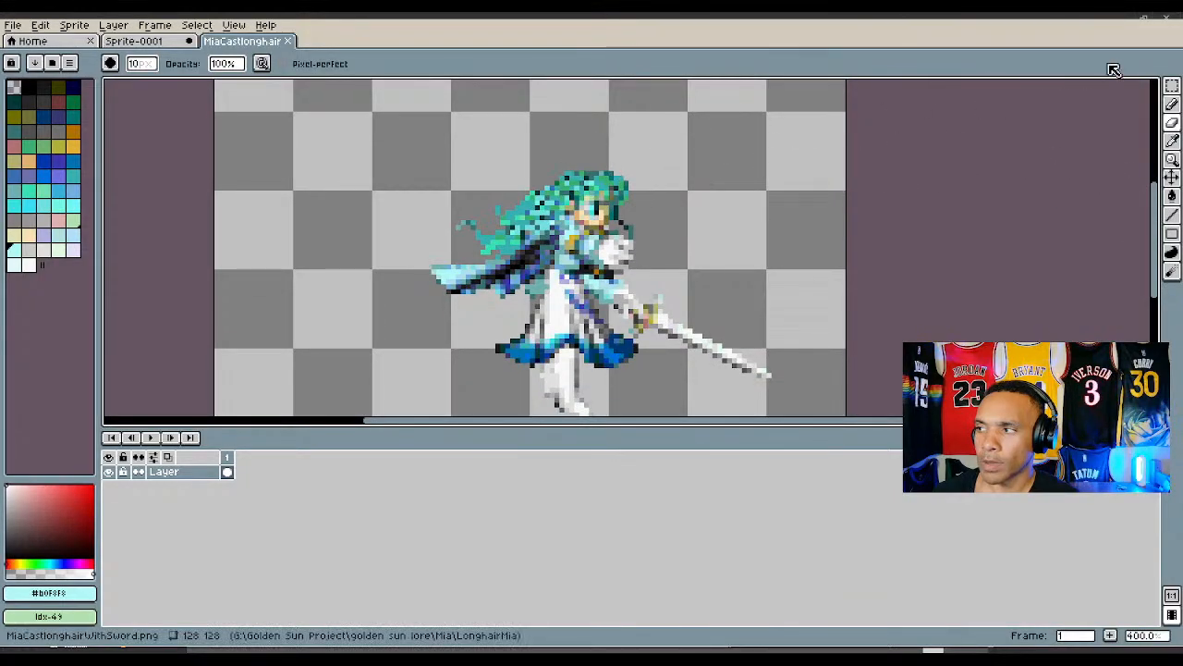
Rotate the MiaCastlonghairWithSword.png canvas 90° counter-clockwise and marquee-select the flowing hair, an area of about 27 × 25 px
left_click(1172, 85)
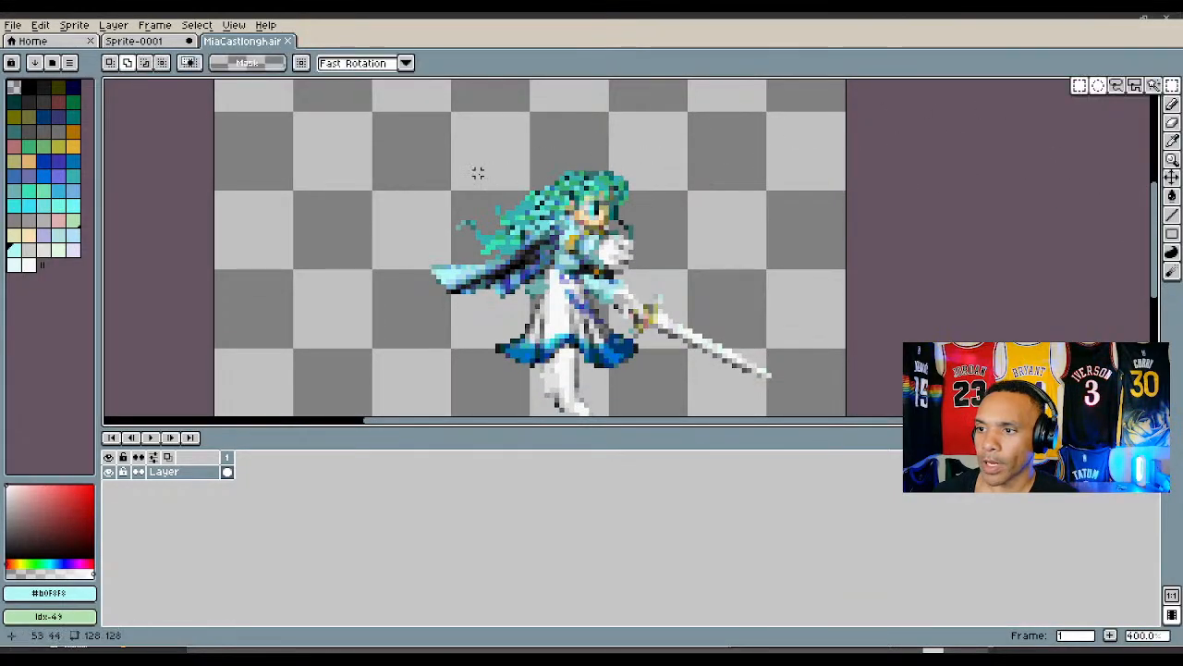
left_click(158, 42)
left_click(233, 40)
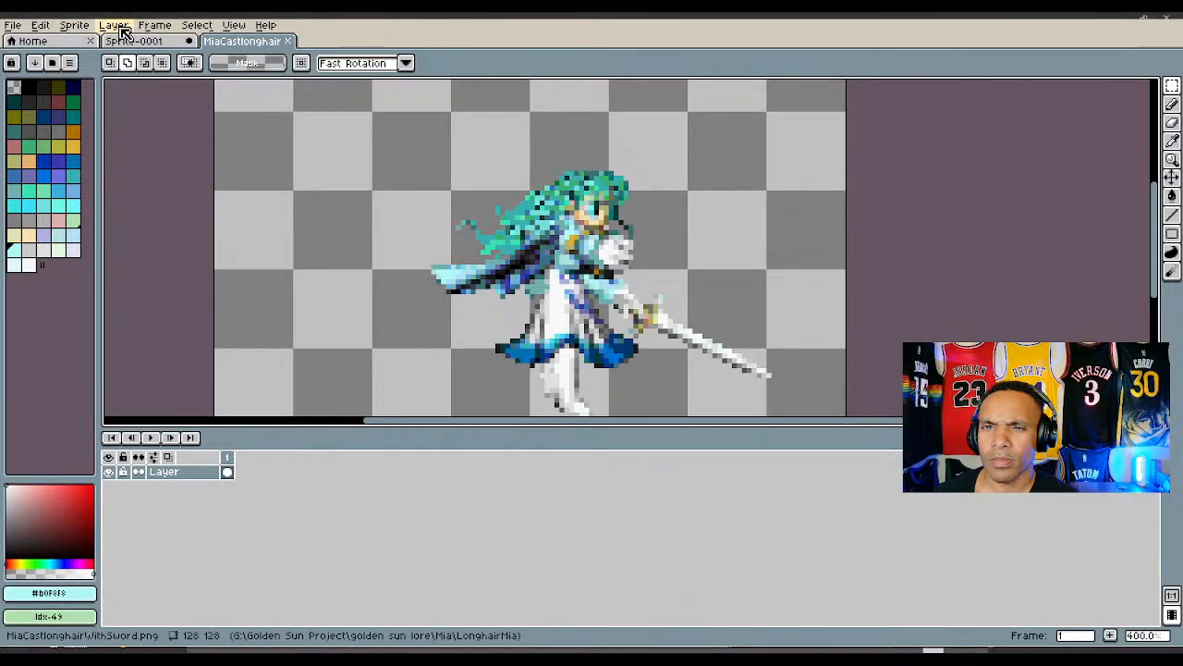
left_click(159, 28)
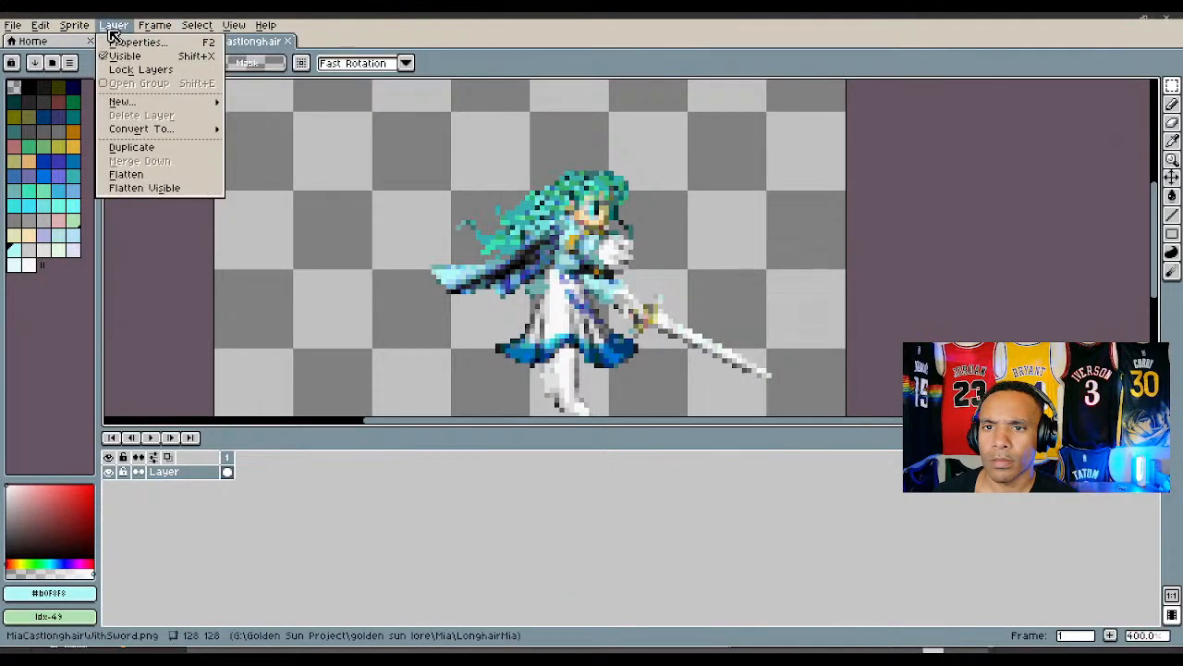
mouse_move(75, 26)
mouse_move(159, 125)
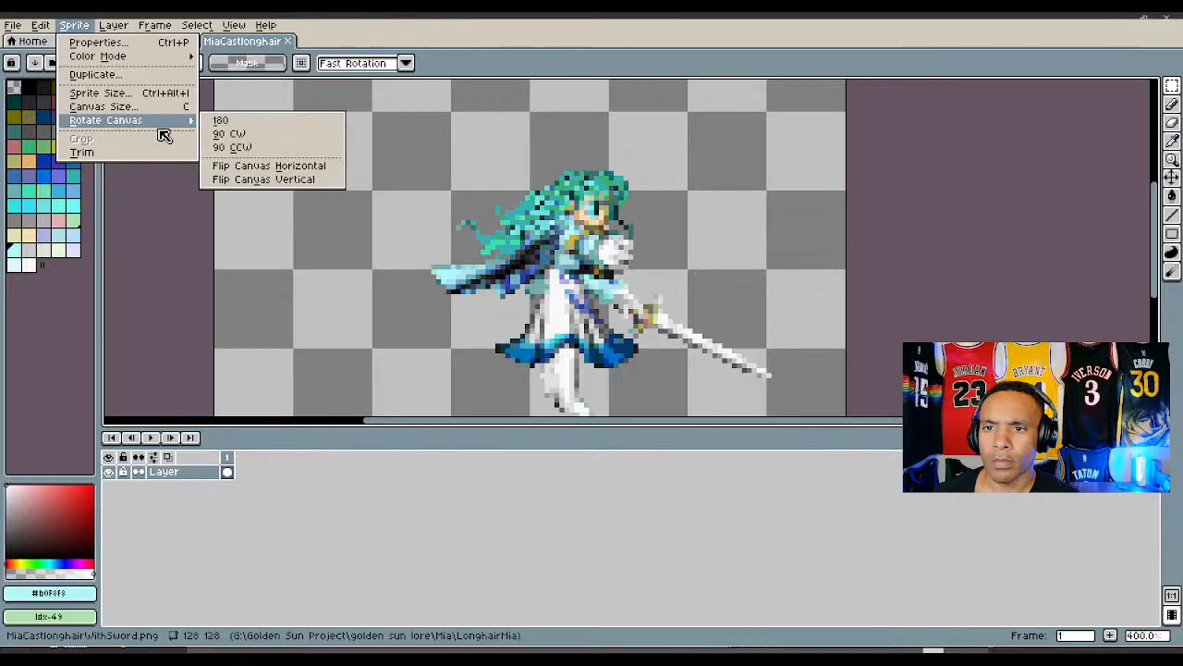
left_click(233, 145)
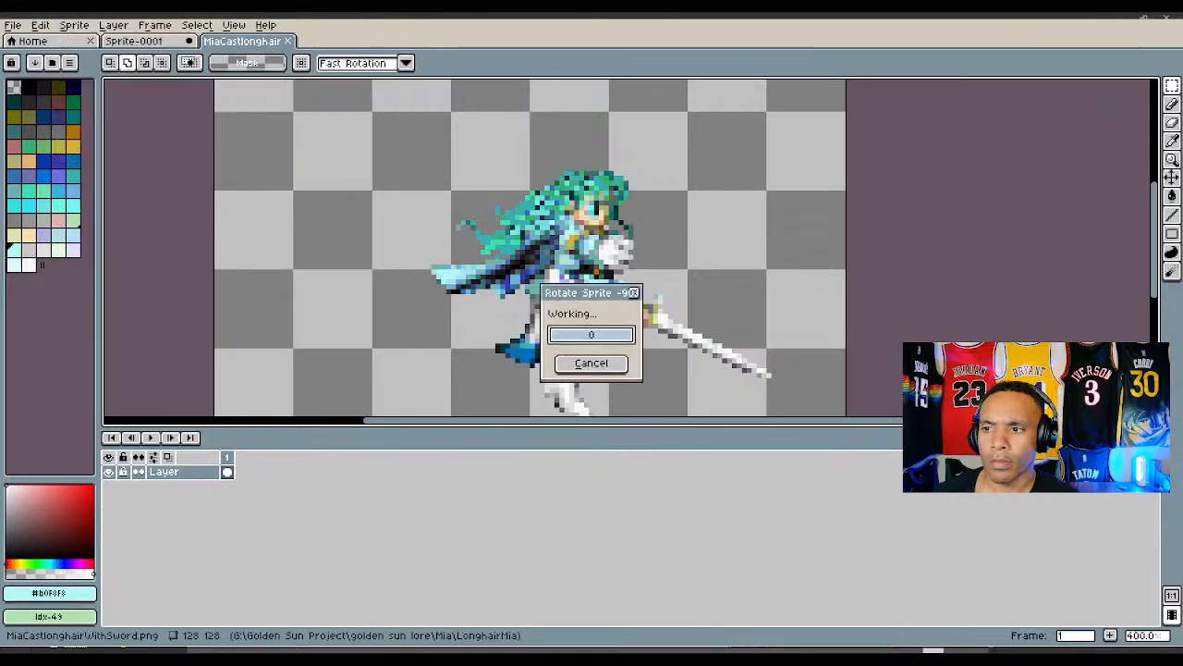
left_click(1173, 85)
left_click_drag(512, 341, 380, 219)
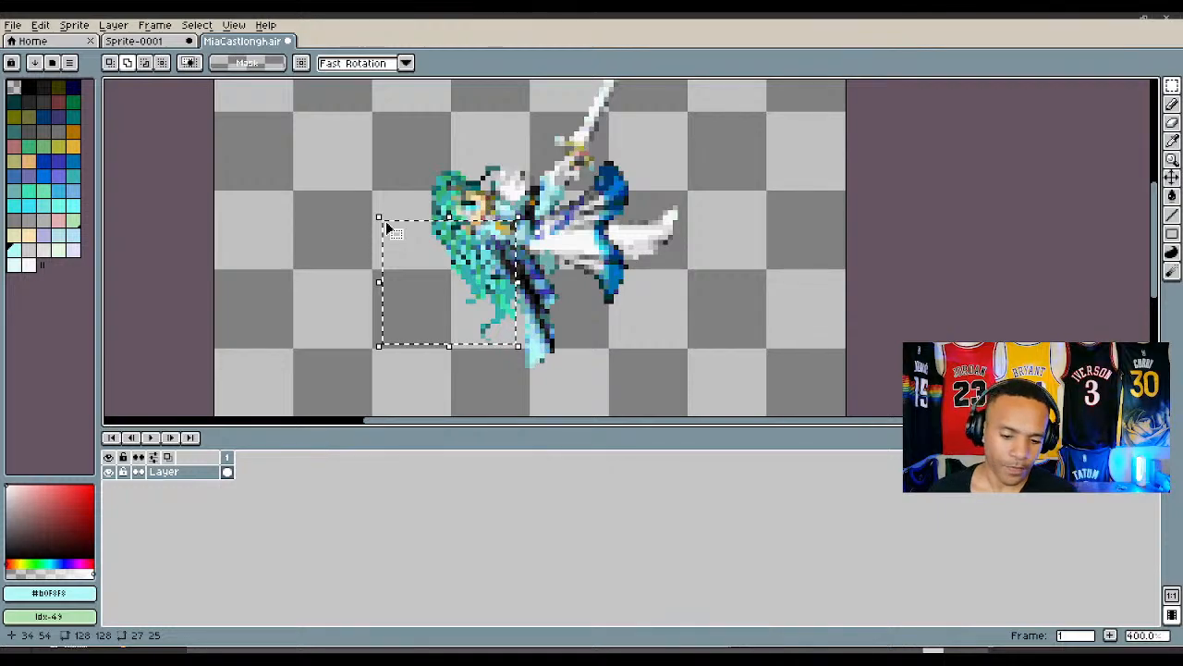
Add a new layer above Layer 1 in Sprite-0001 and paste the copied hair over the figure at about 32, 49
left_click(156, 44)
right_click(203, 471)
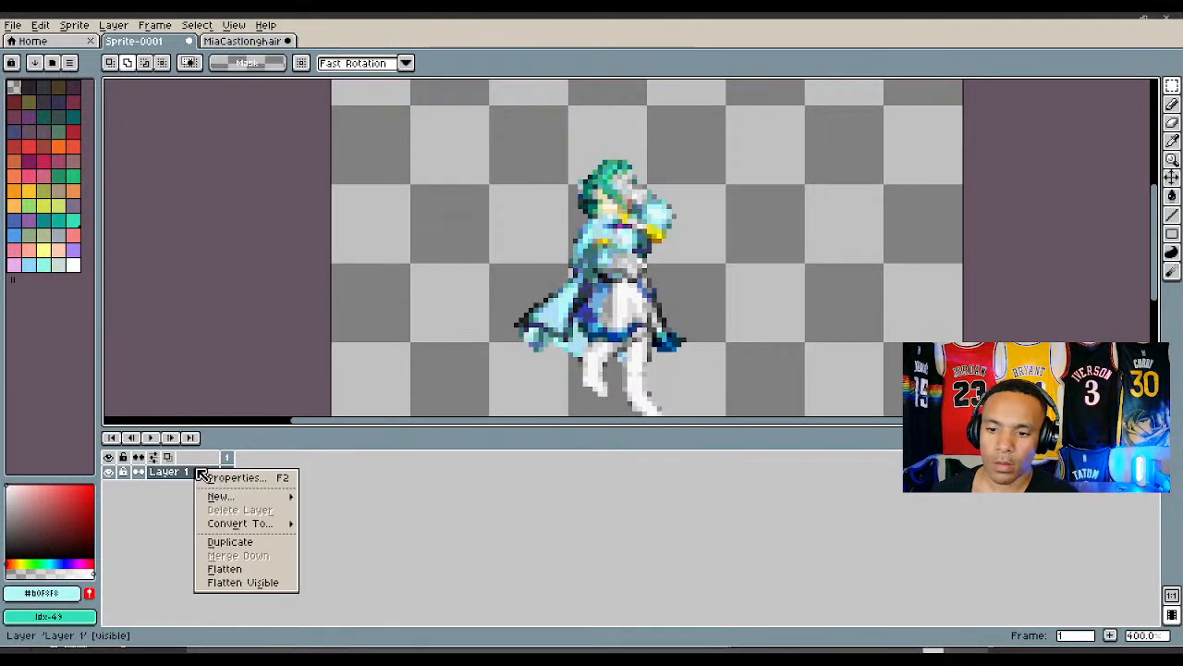
mouse_move(222, 496)
left_click(335, 497)
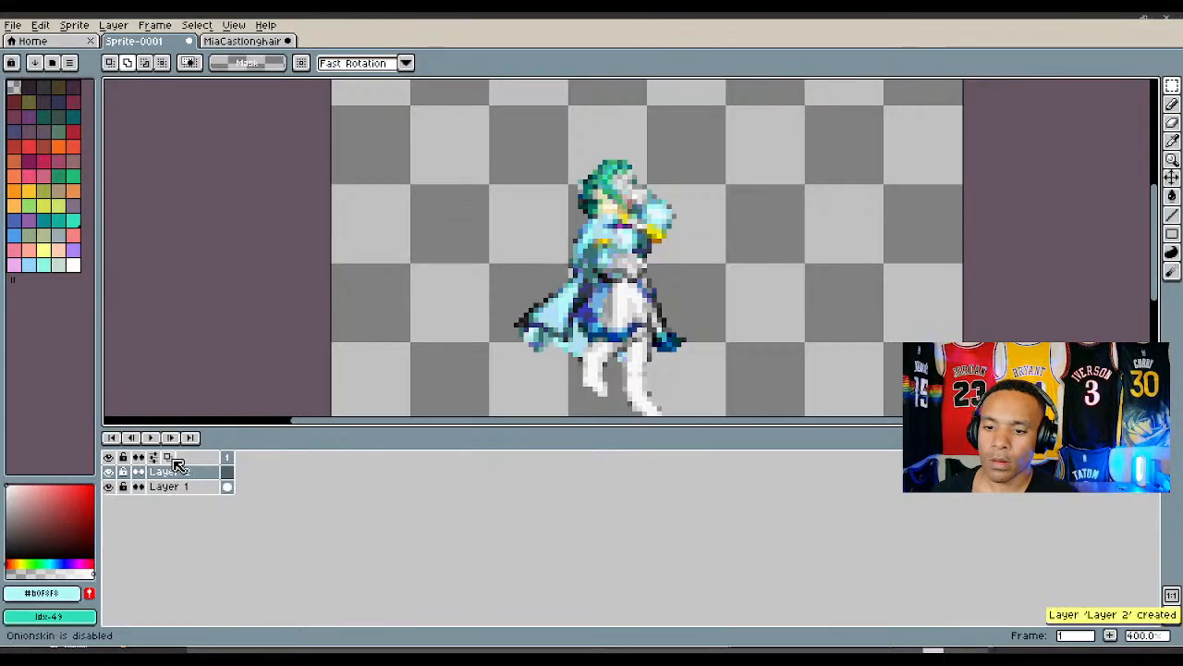
key("ctrl+v")
left_click_drag(606, 299, 596, 273)
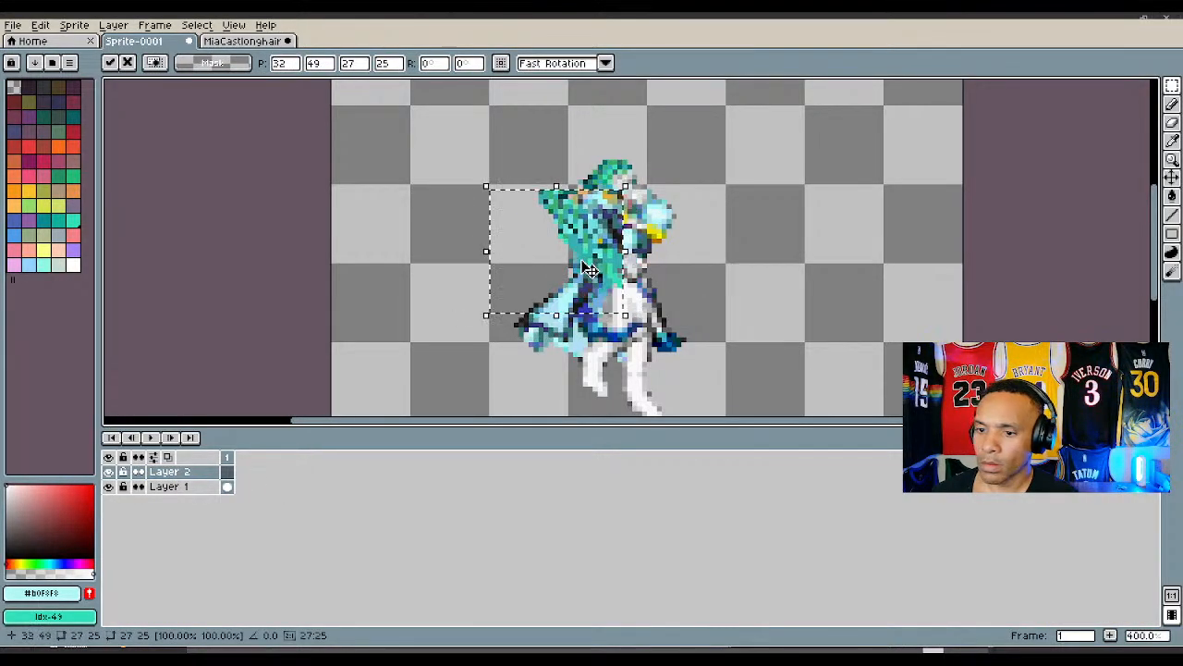
Set the Z-Index of Layer 2's hair cel to -3 so the hair sits behind the figure
double_click(227, 472)
left_click(1093, 285)
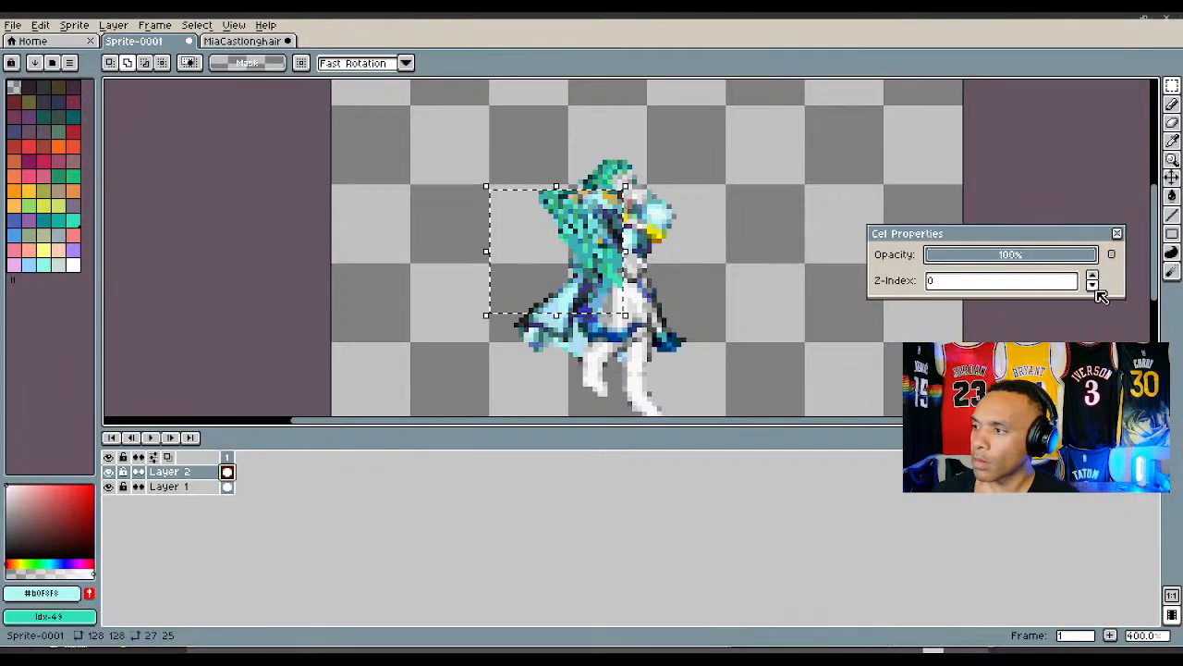
left_click(1093, 286)
left_click(1093, 286)
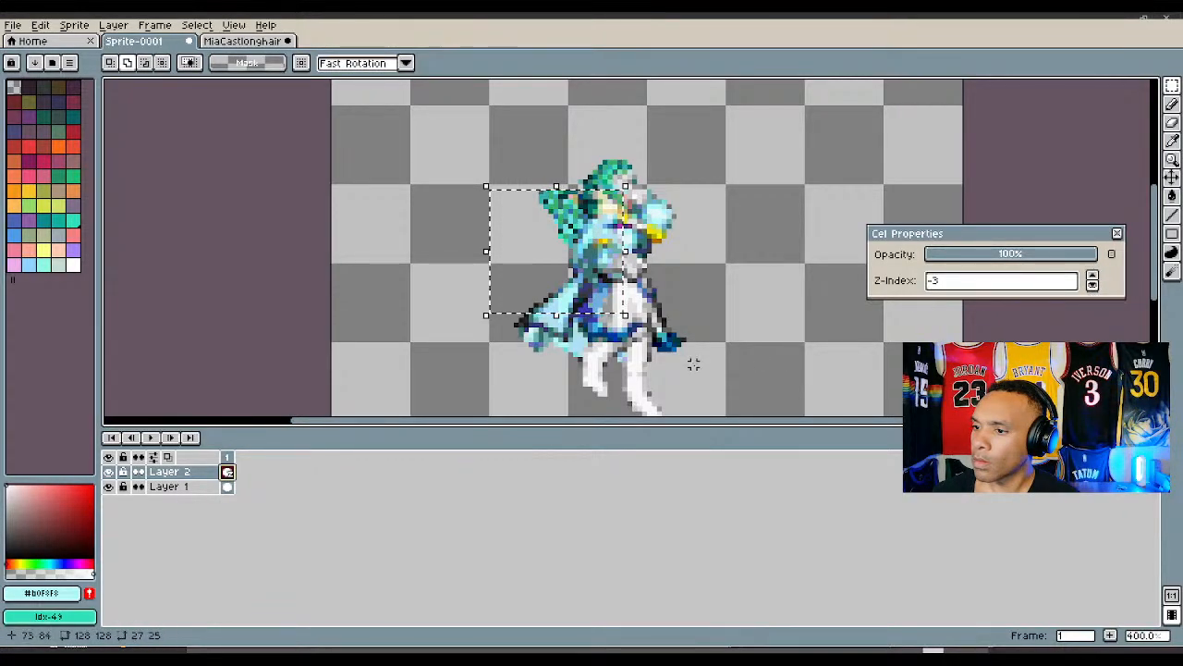
Rotate the pasted hair to about -58.4°, place it behind the head at about 24, 38 and deselect it
left_click_drag(632, 320, 565, 359)
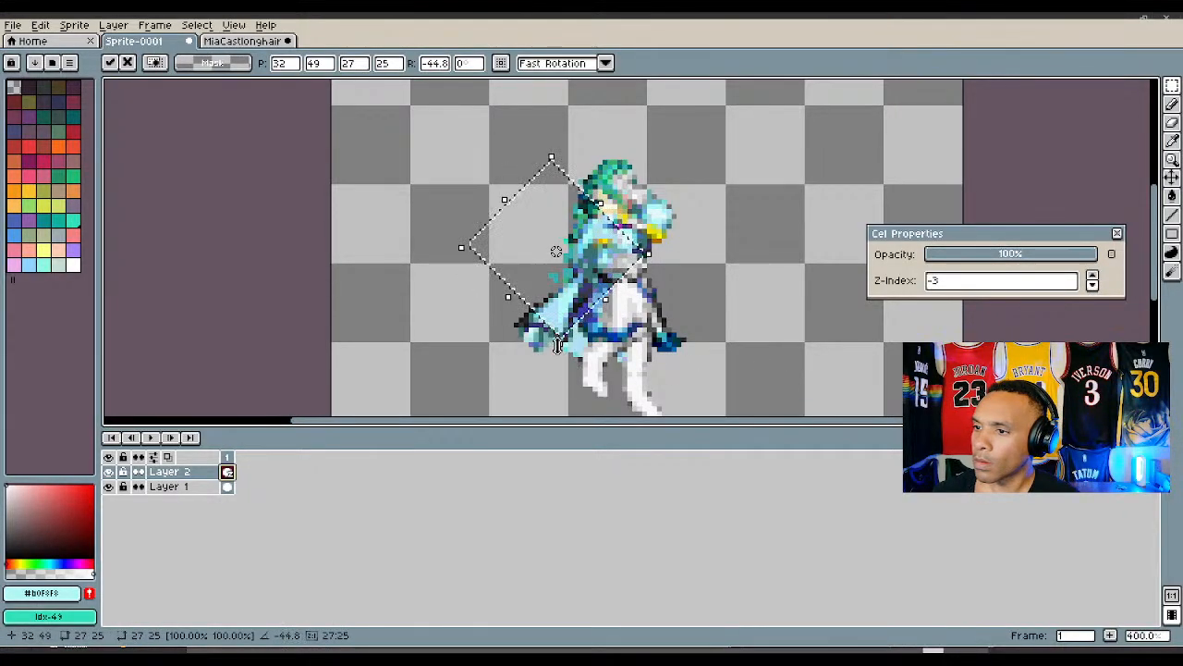
left_click_drag(565, 317, 540, 340)
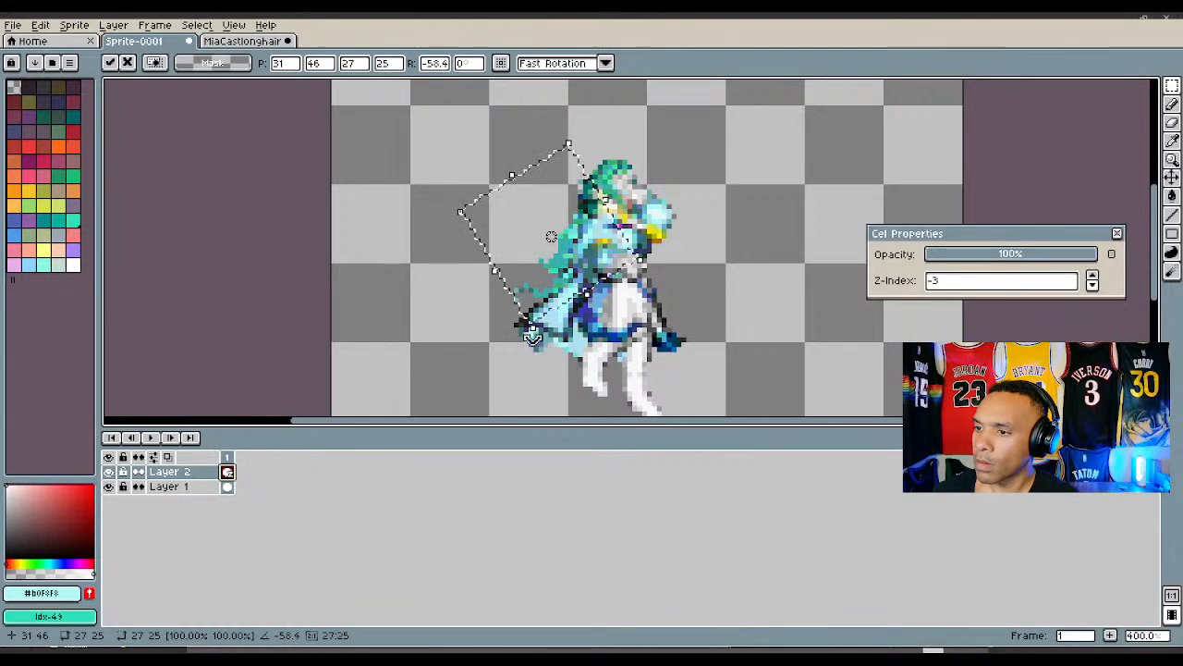
key("Return")
mouse_move(561, 282)
left_mouse_down()
mouse_move(554, 268)
mouse_move(558, 277)
left_mouse_up()
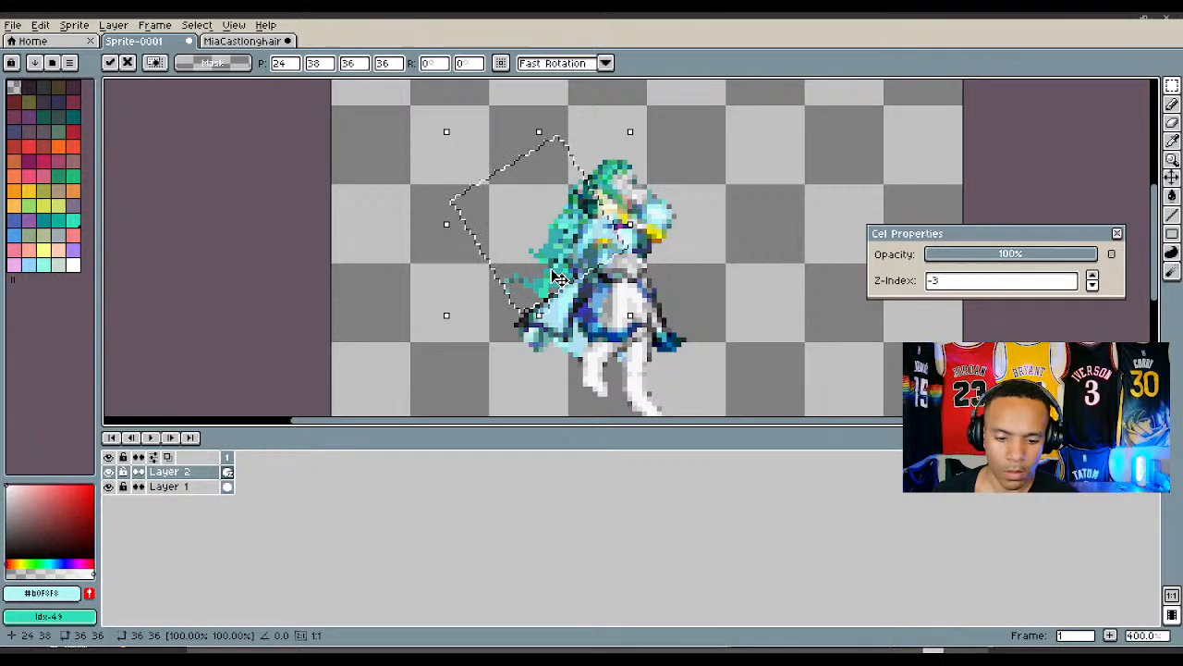
key("ctrl+d")
Make Layer 1 the active layer and close the cel properties
scroll(581, 222, "up", 1)
scroll(580, 222, "up", 4)
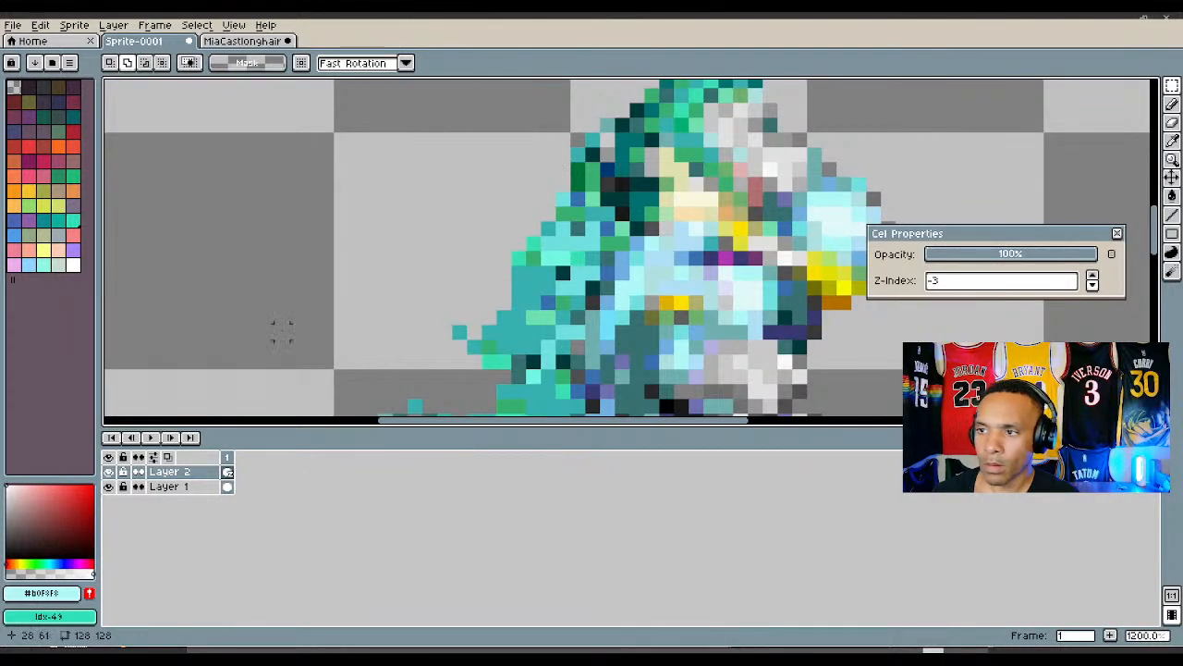
left_click(162, 487)
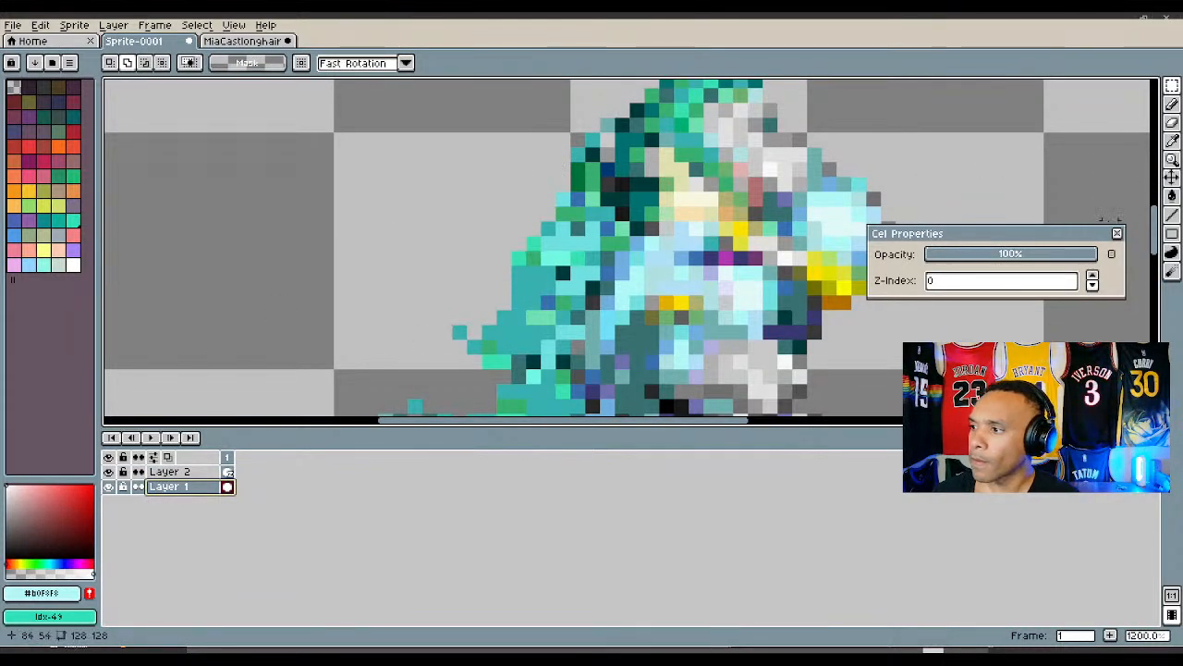
left_click(1117, 233)
Sample the hair greens #38b070 and #38e0b0 from the figure and ready the Pencil tool for touching up the hair on Layer 1
left_click(1172, 141)
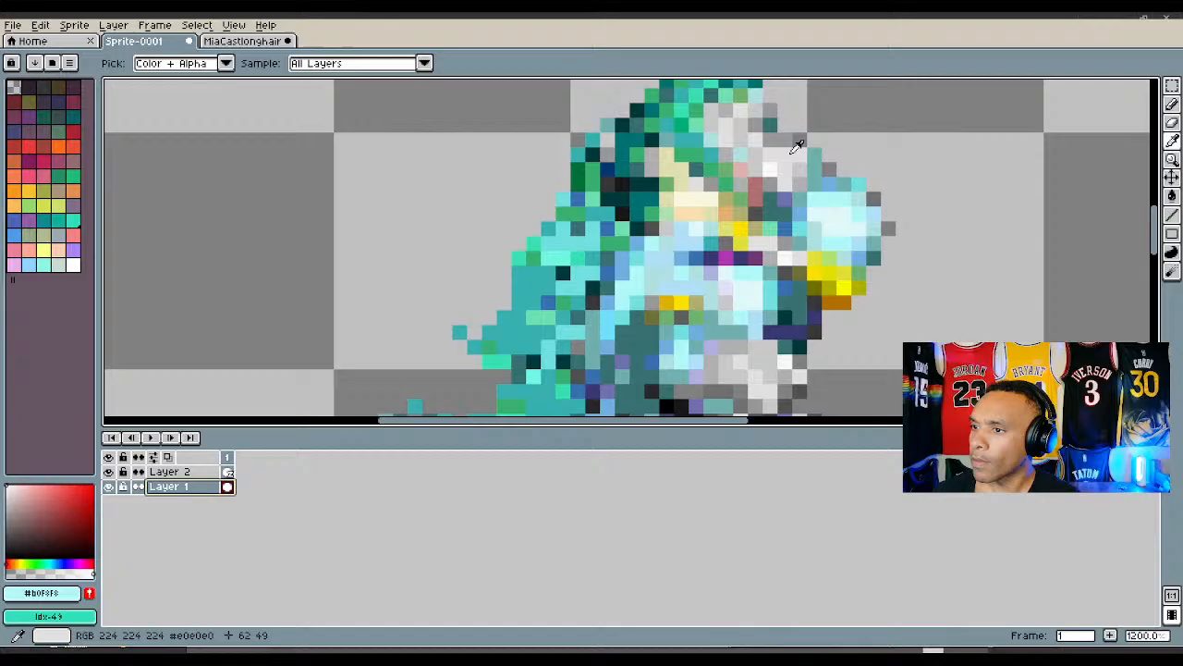
left_click(592, 204)
left_click(1173, 103)
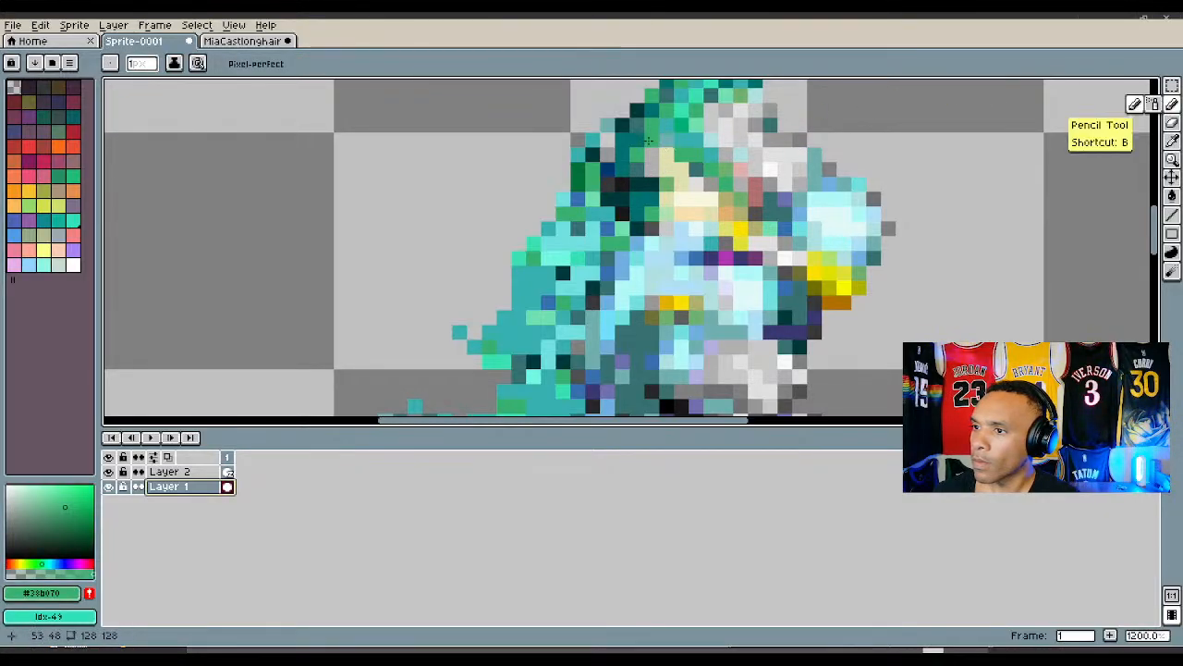
left_click(1173, 141)
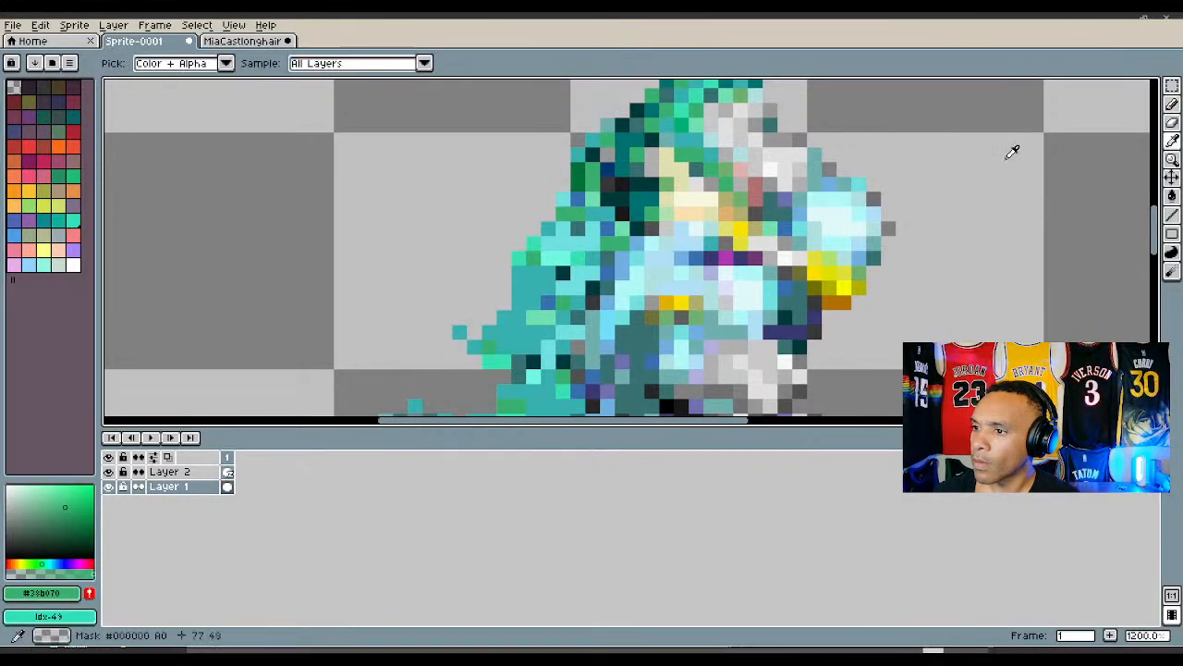
left_click(589, 248)
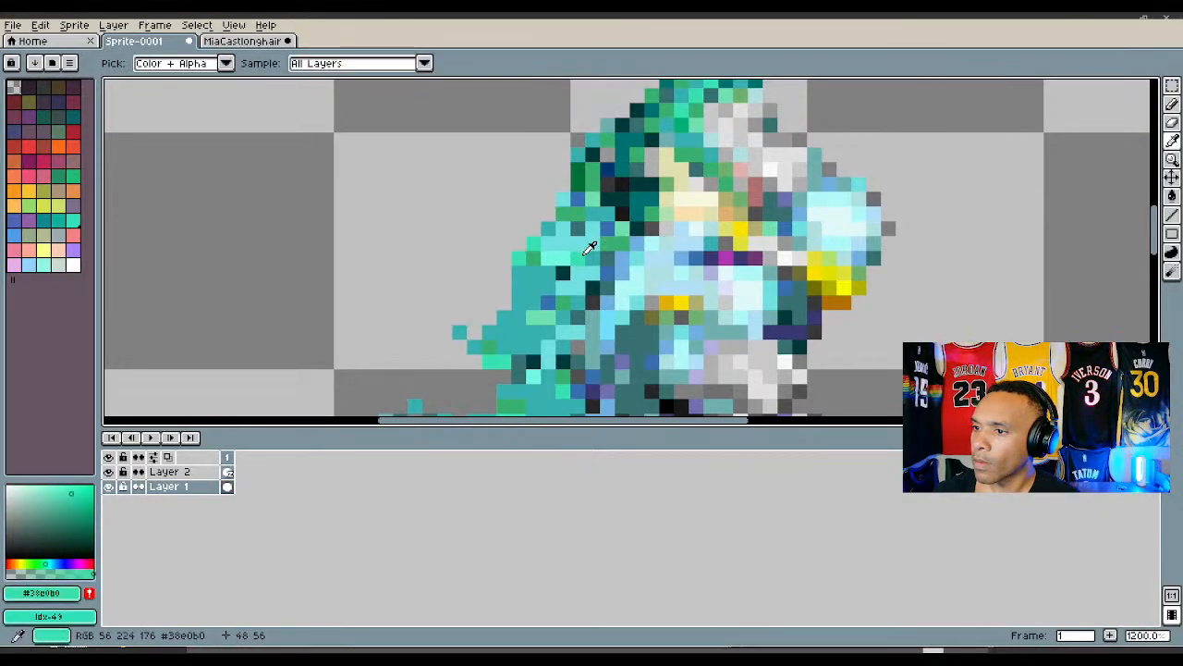
left_click(1172, 103)
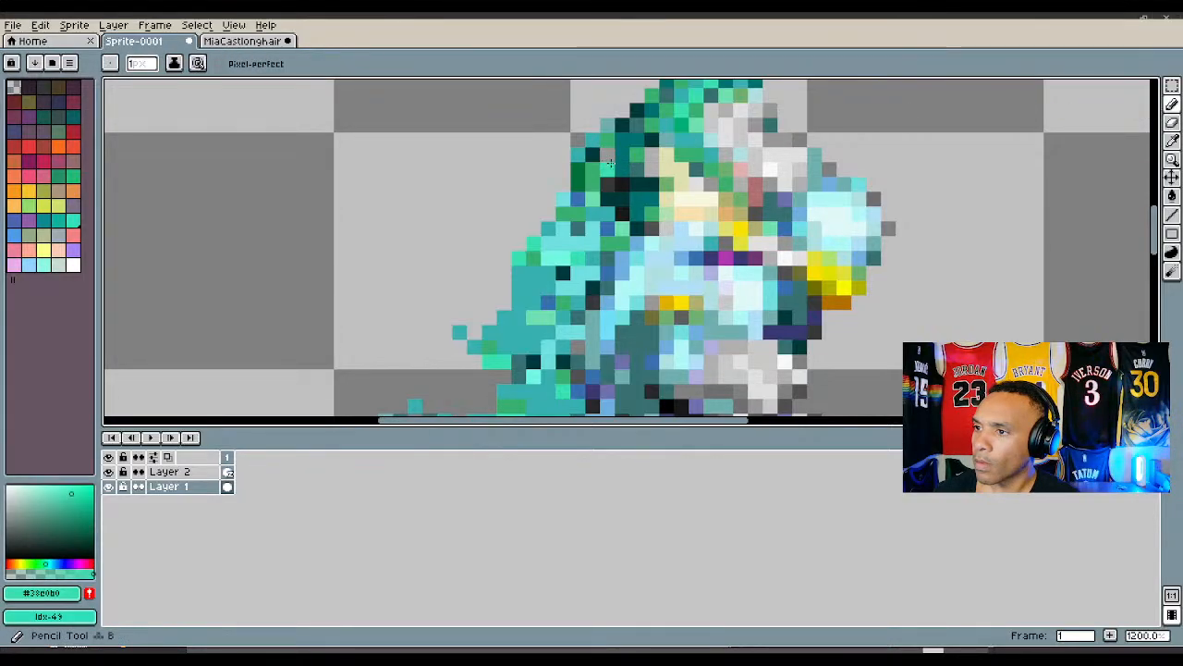
Save the combined sprite as MiaLonghairDamaged.png
scroll(798, 120, "down", 4)
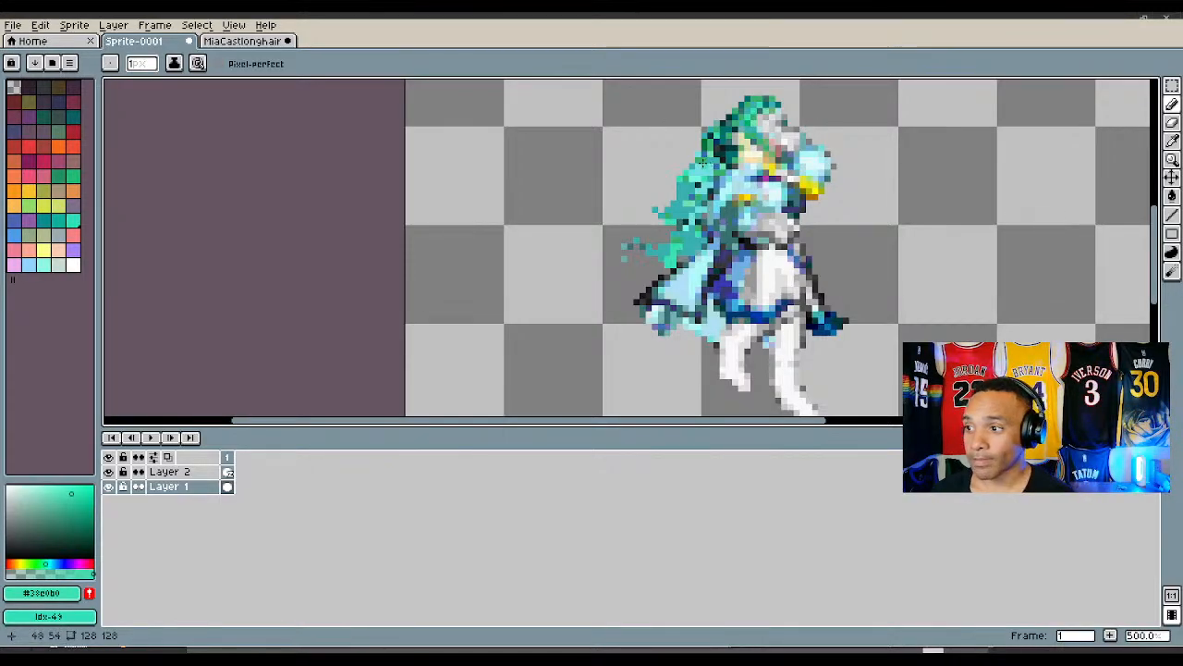
left_click(13, 28)
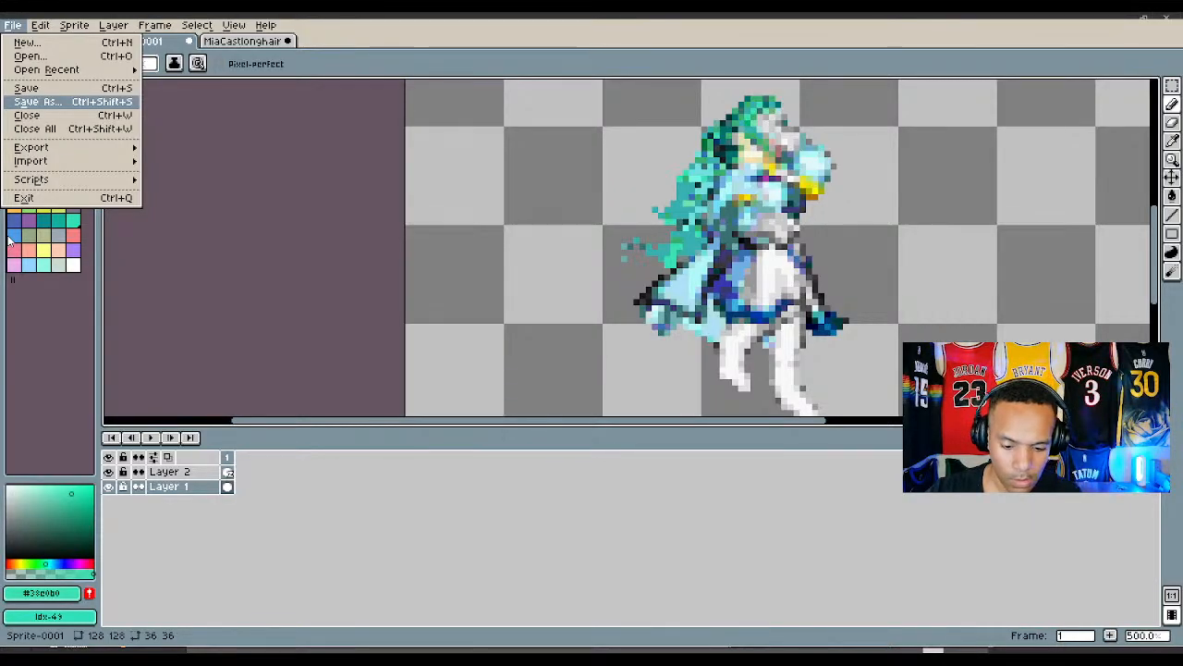
key("Return")
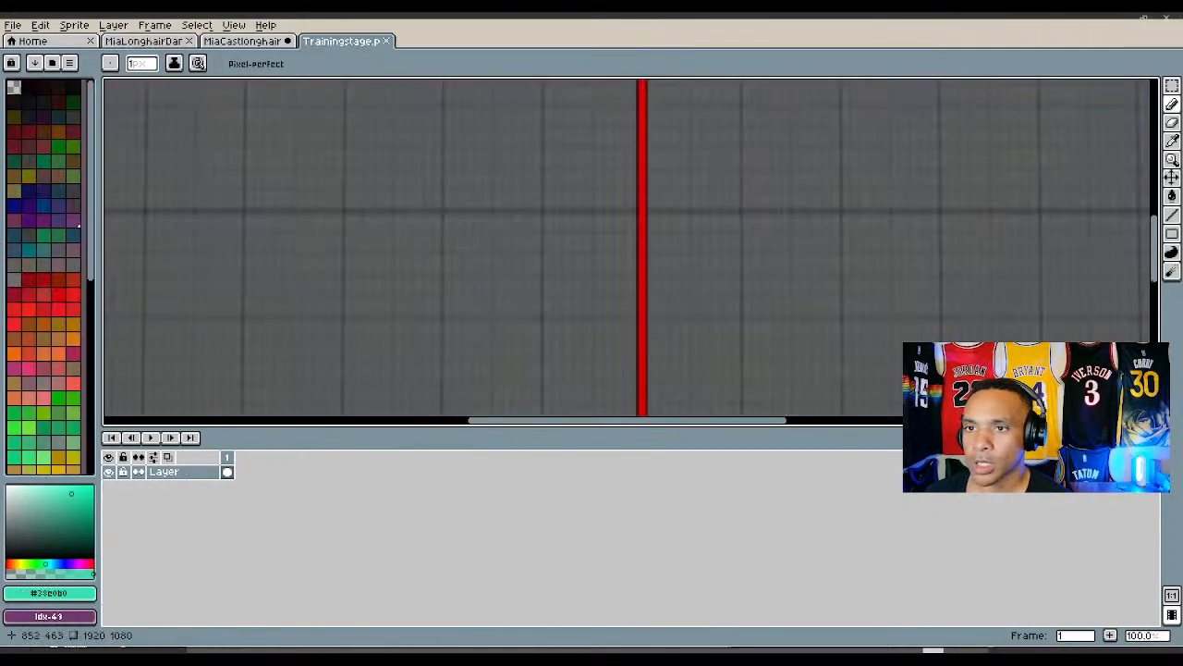
Close MiaCastlonghairWithSword.png without saving its changes and close MiaLonghairDamaged.png, keeping Trainingstage.png open
left_click(288, 41)
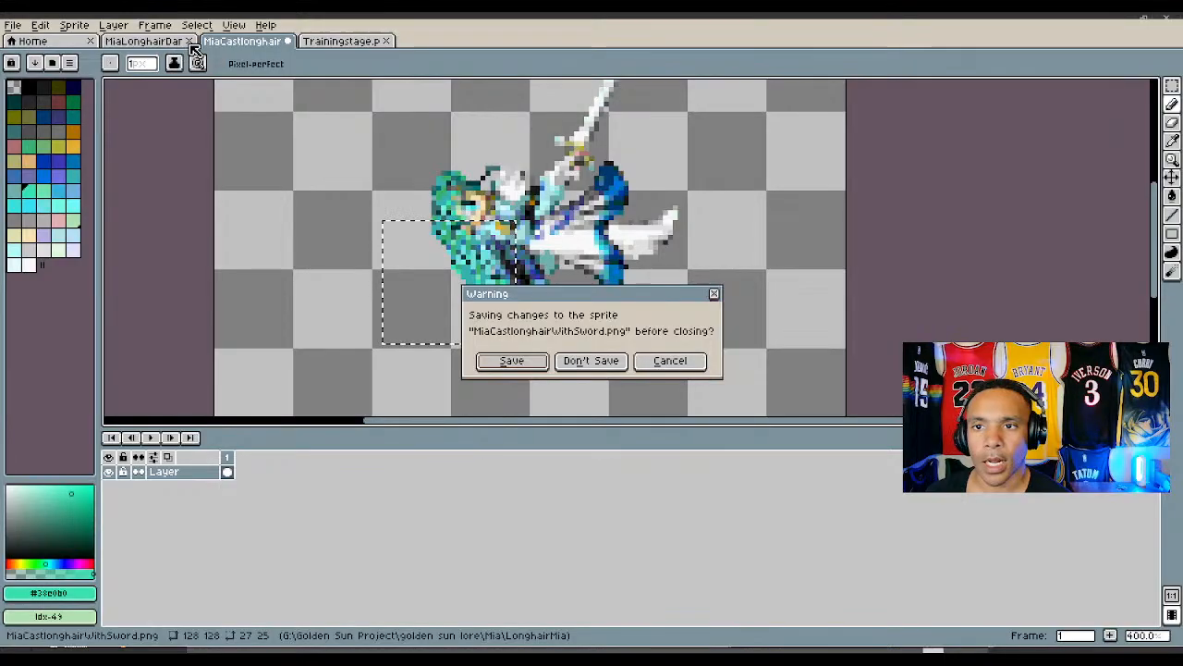
left_click(614, 361)
left_click(189, 41)
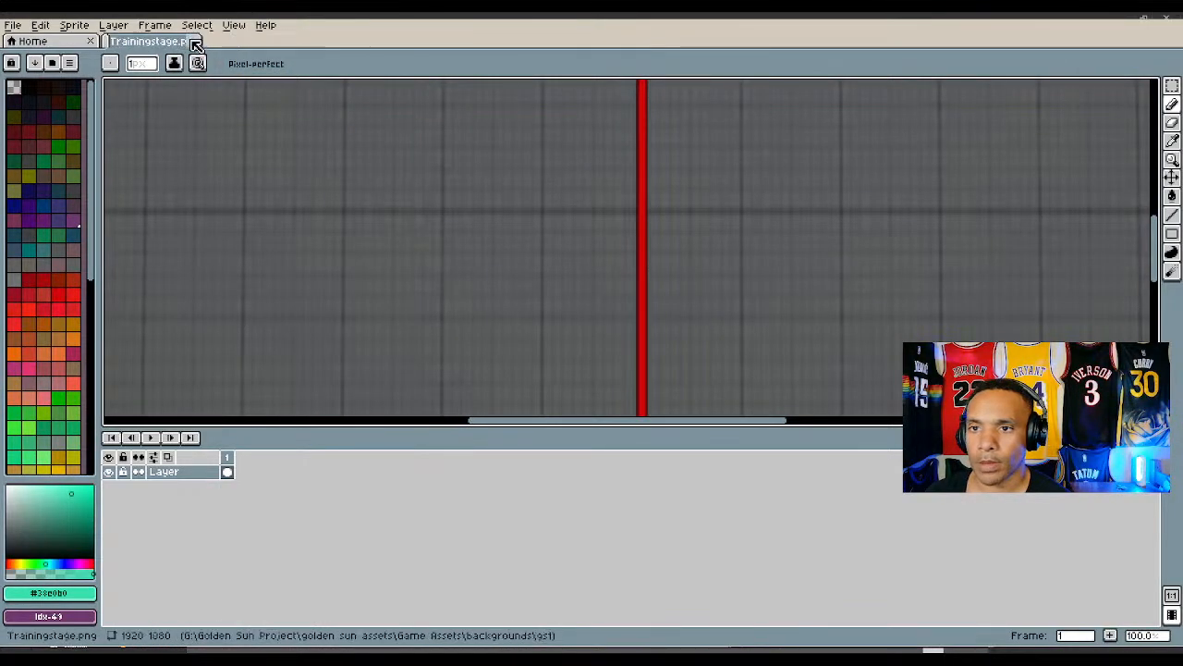
Look over the characters in Trainingstage.png, reopen MiaLonghairDamaged.png and select its whole figure with a marquee of about 75 × 85 px
scroll(652, 333, "down", 5)
scroll(658, 341, "down", 1)
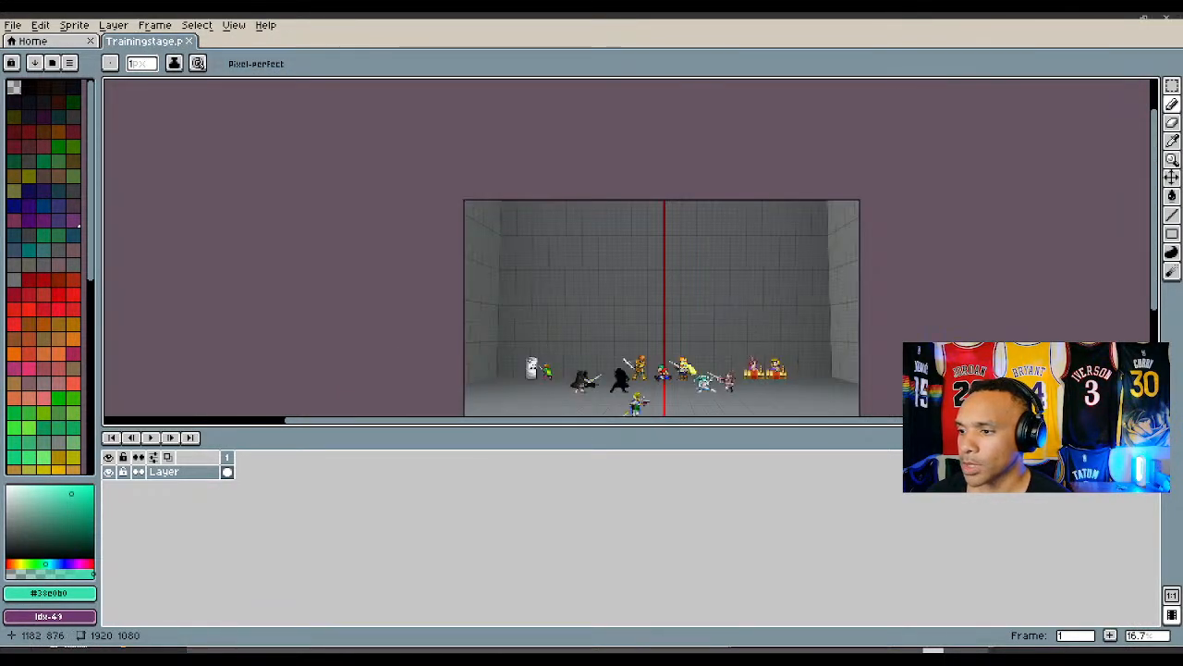
scroll(681, 322, "up", 4)
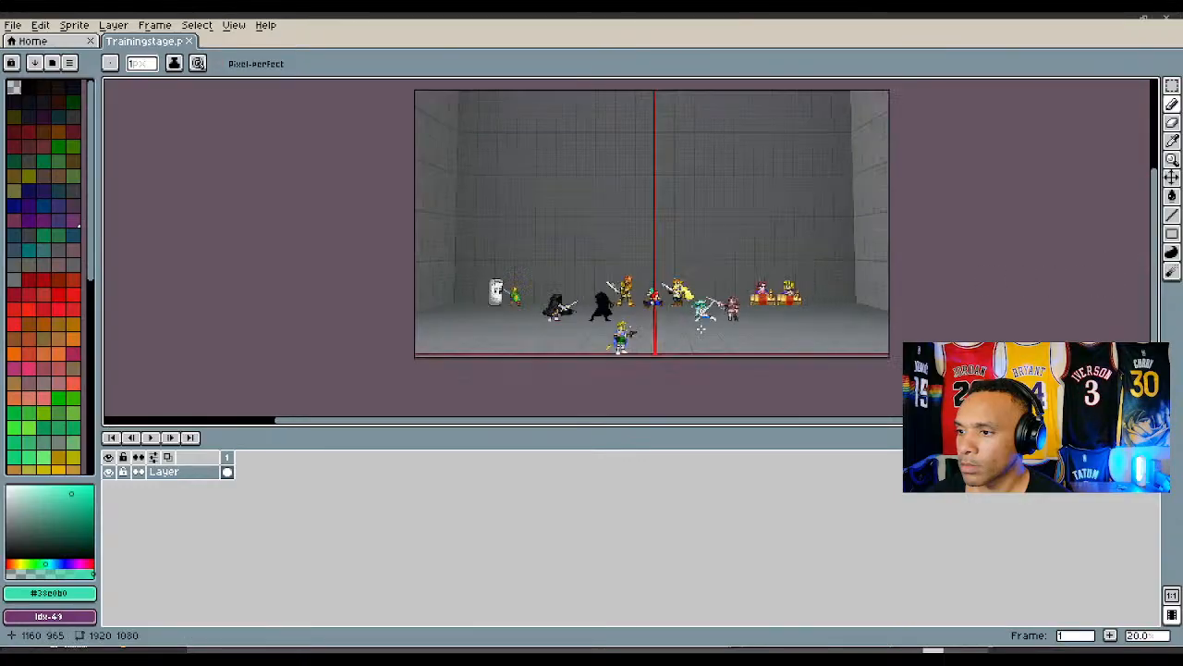
scroll(569, 329, "up", 1)
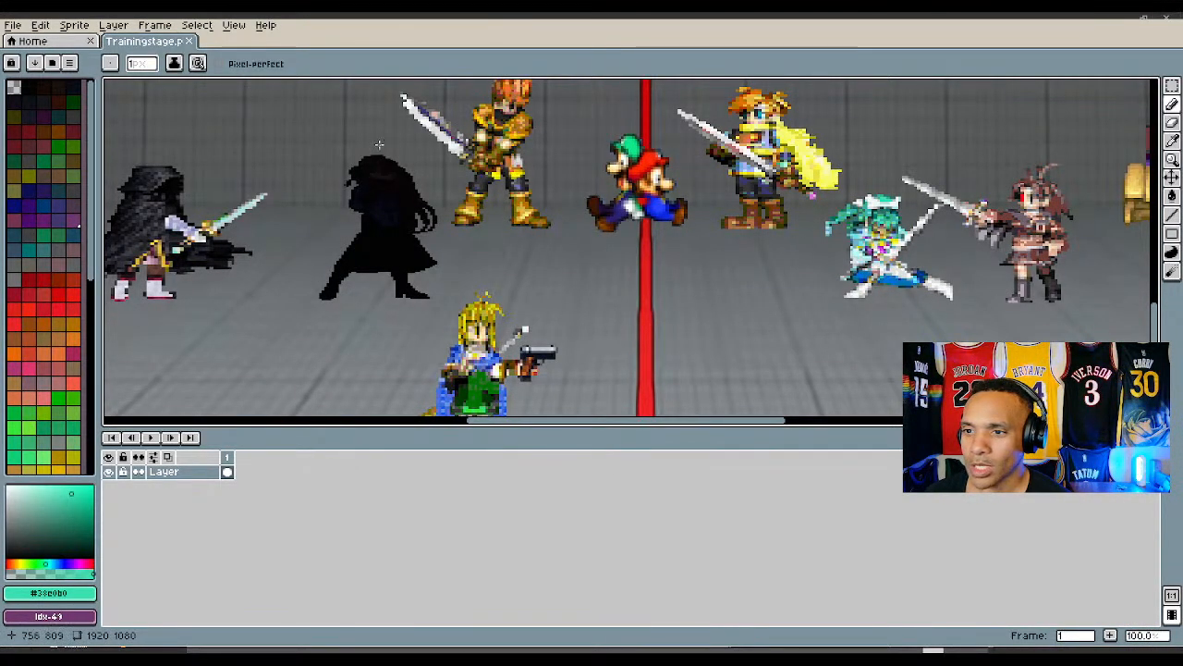
left_click_drag(1154, 351, 1154, 364)
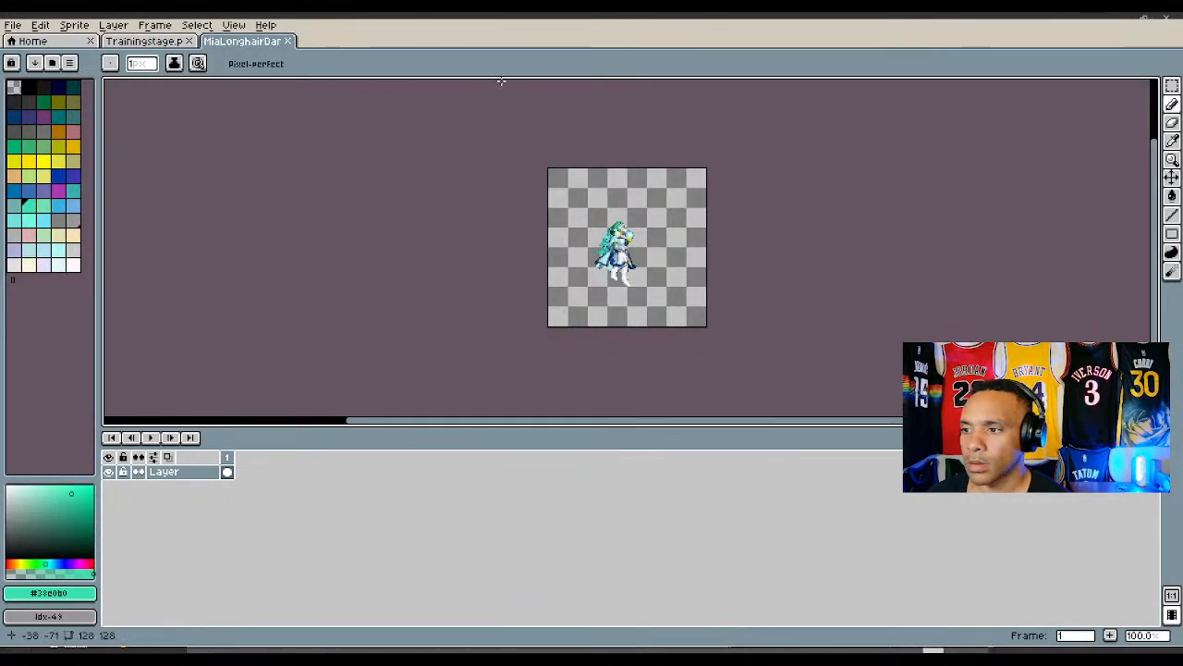
scroll(554, 204, "up", 1)
scroll(1154, 222, "down", 2)
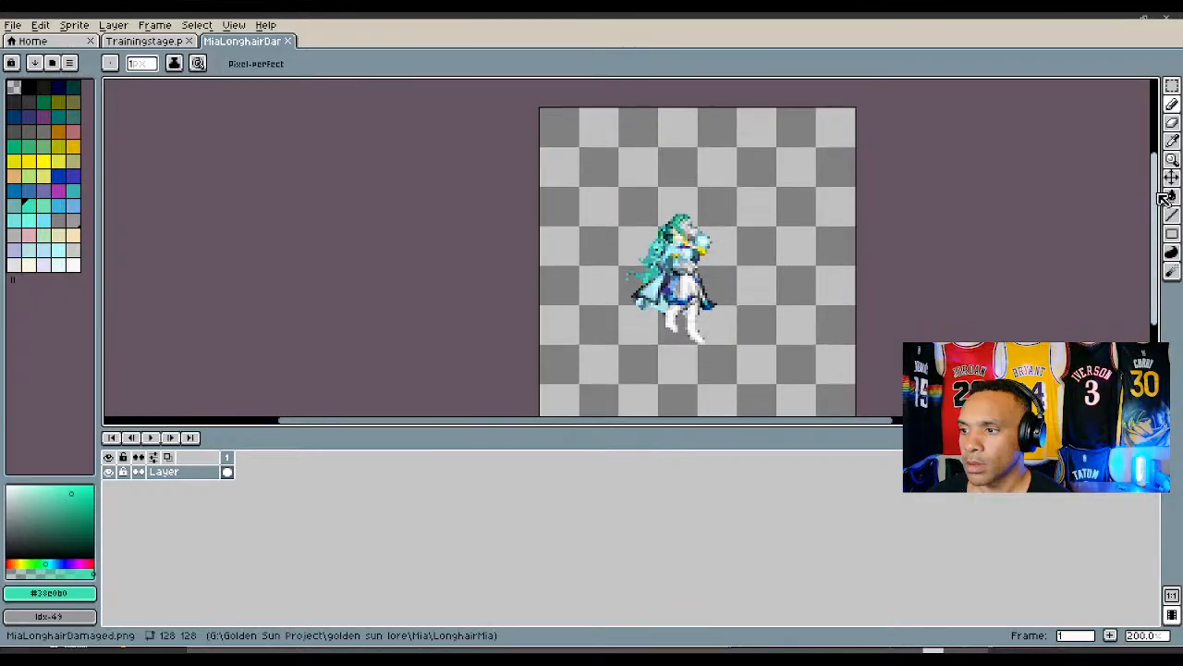
left_click(1172, 85)
left_click_drag(784, 361, 594, 148)
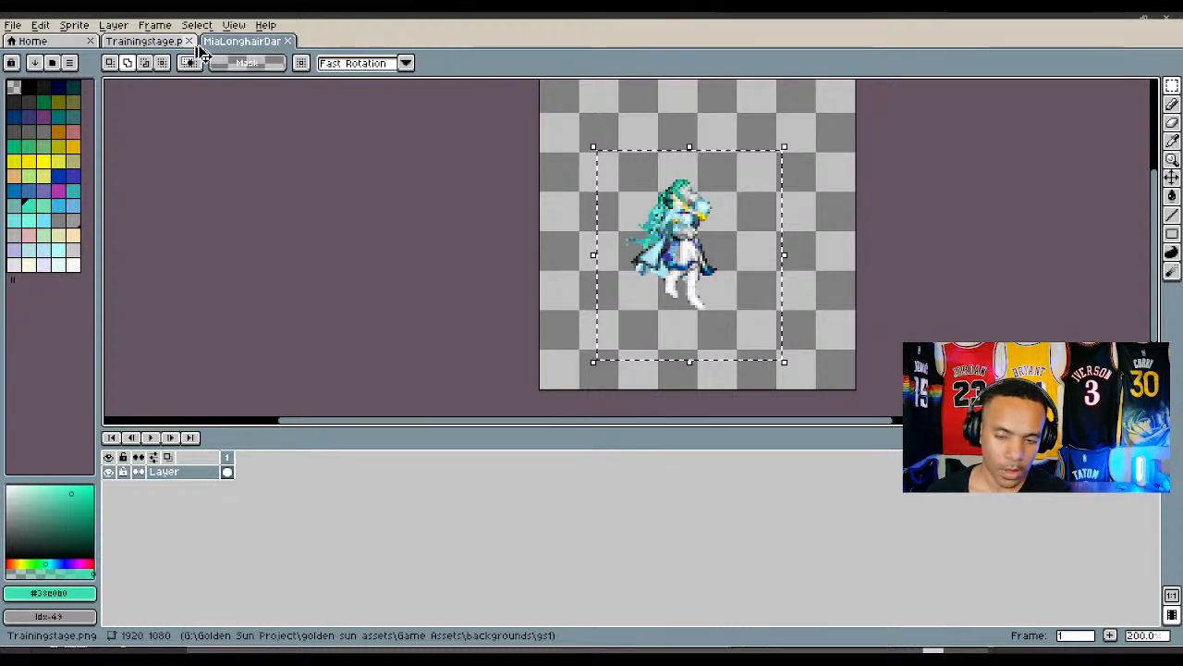
Add a new layer above the background in Trainingstage.png and paste the copied long-haired figure onto it
left_click(144, 41)
right_click(185, 473)
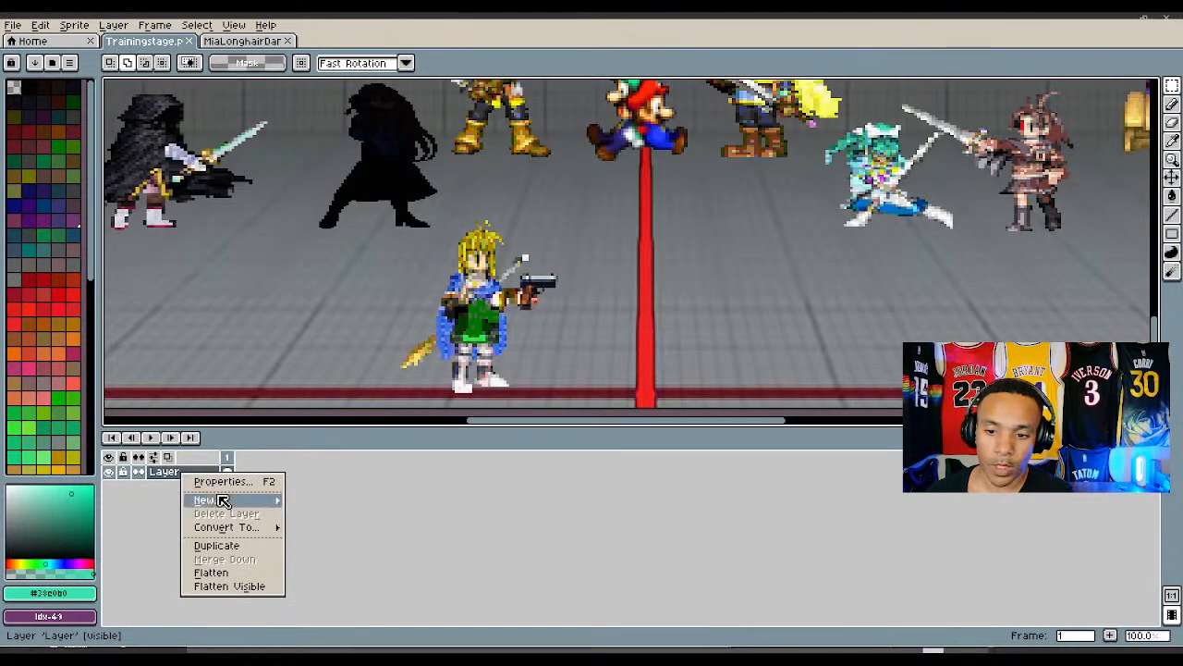
mouse_move(259, 497)
left_click(314, 499)
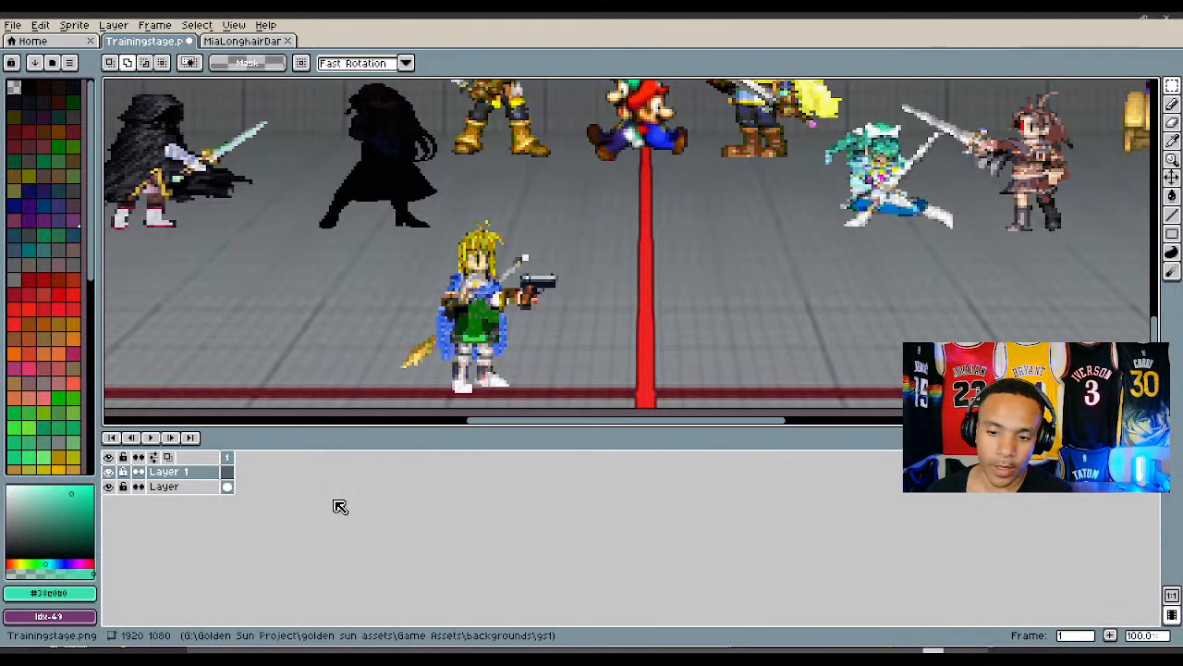
key("ctrl+v")
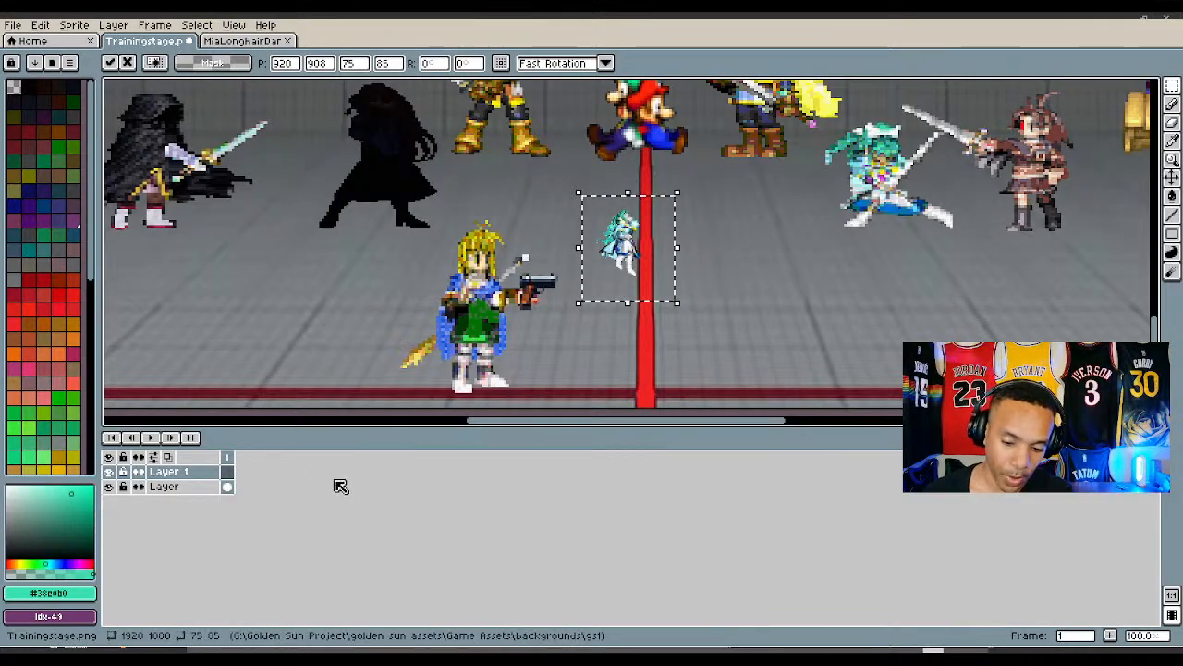
Flip the pasted figure horizontally, enlarge it to about 190 × 212 px and place it facing the blonde gunner at about 849, 903
left_click_drag(678, 301, 695, 371)
left_click_drag(741, 175, 745, 166)
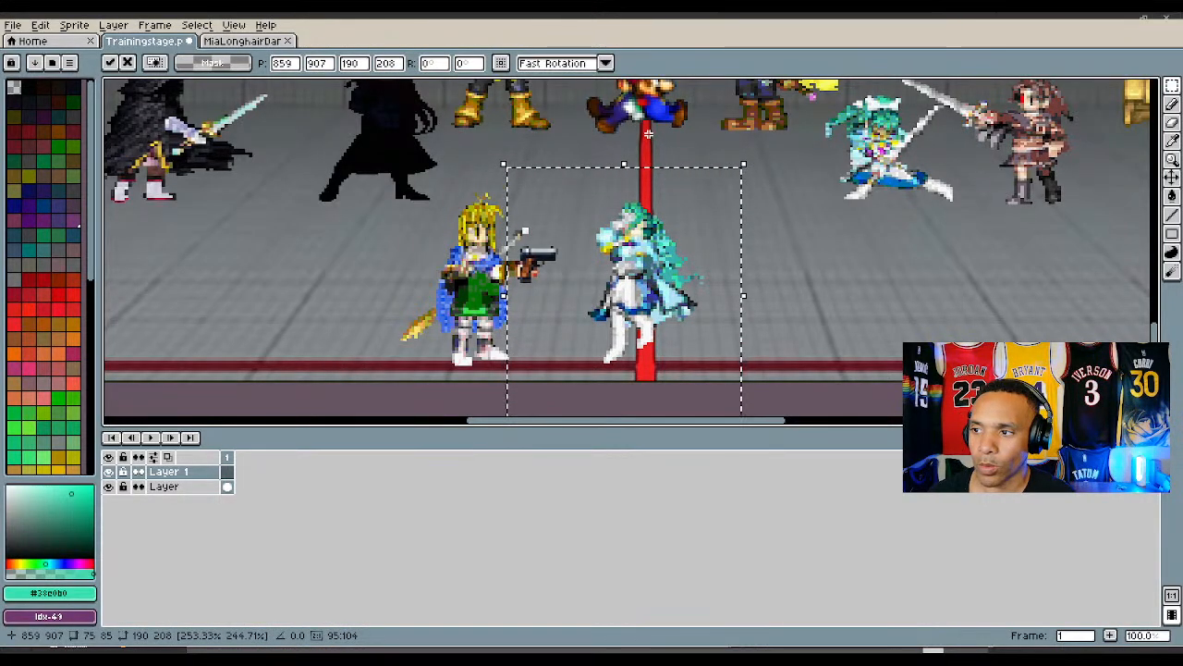
left_click_drag(649, 275, 637, 275)
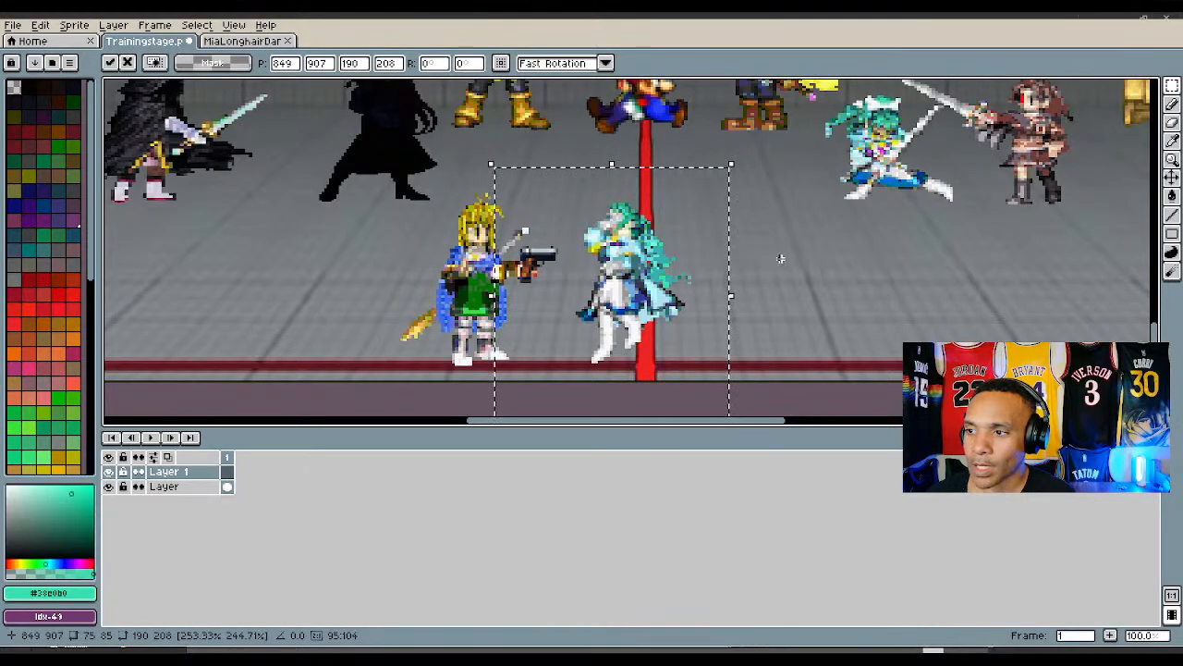
scroll(782, 257, "up", 2)
scroll(782, 257, "down", 2)
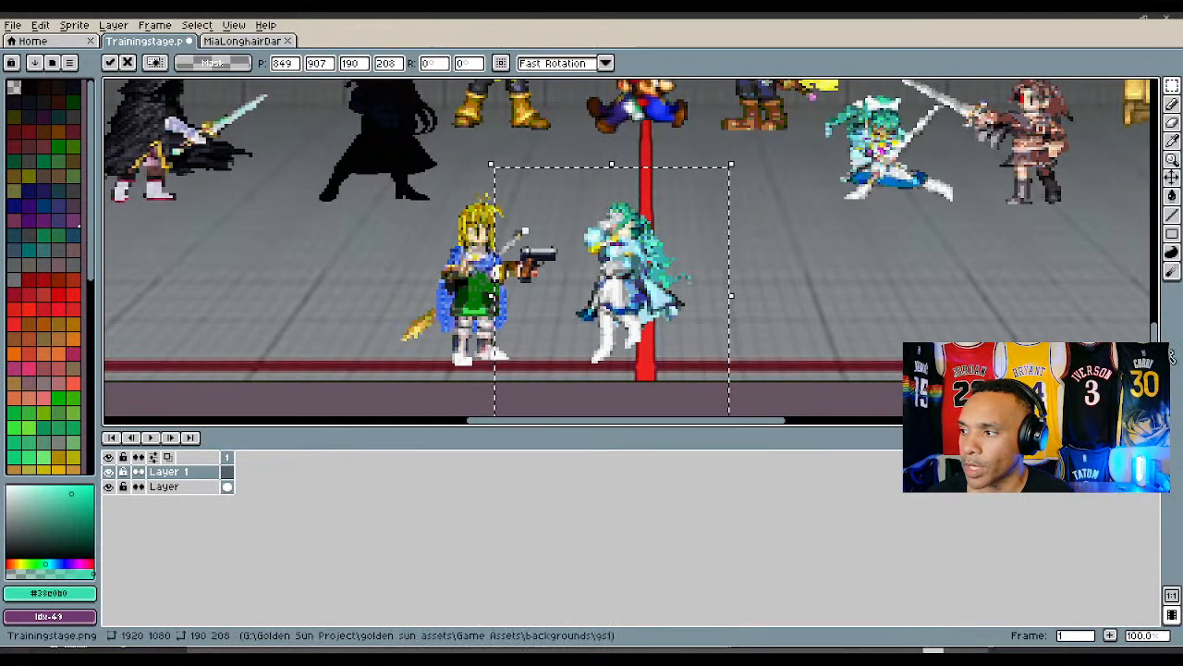
left_click_drag(1155, 336, 1155, 331)
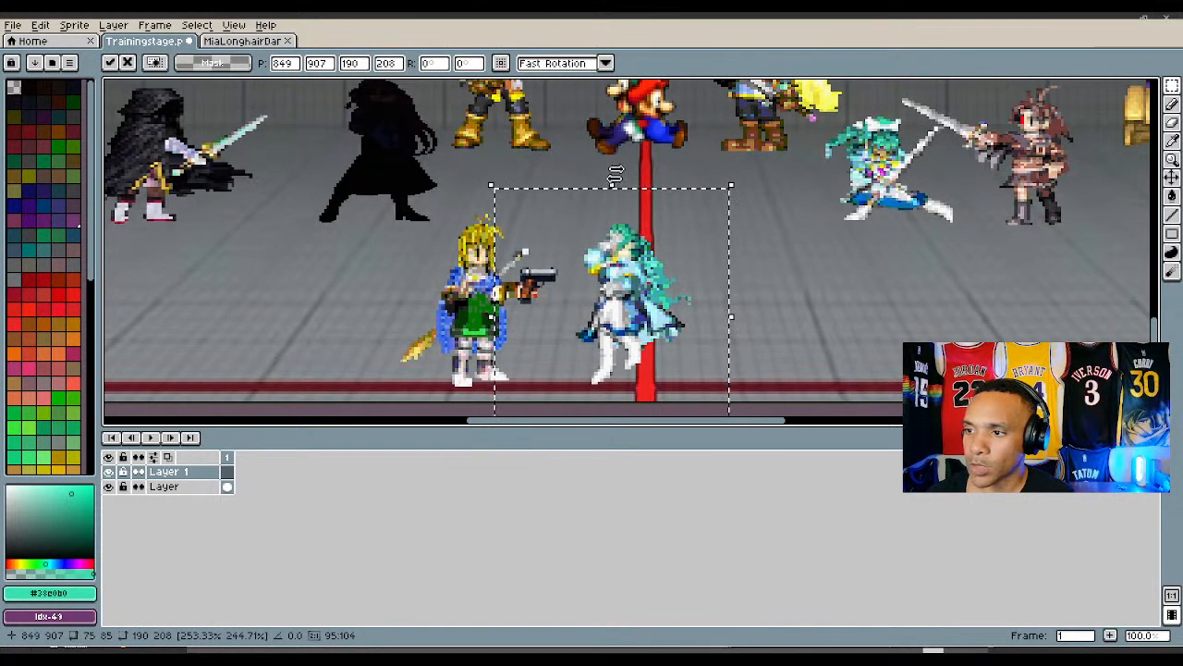
left_click_drag(612, 186, 613, 181)
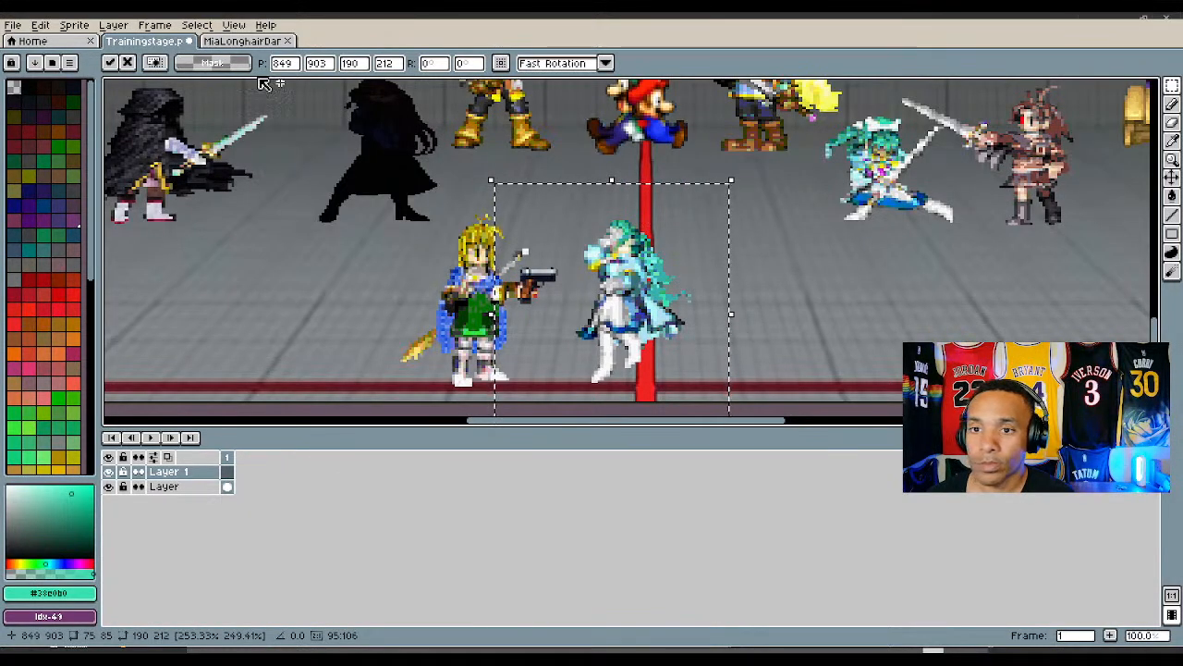
Close Trainingstage.png without saving the size comparison and close MiaLonghairDamaged.png
left_click(189, 41)
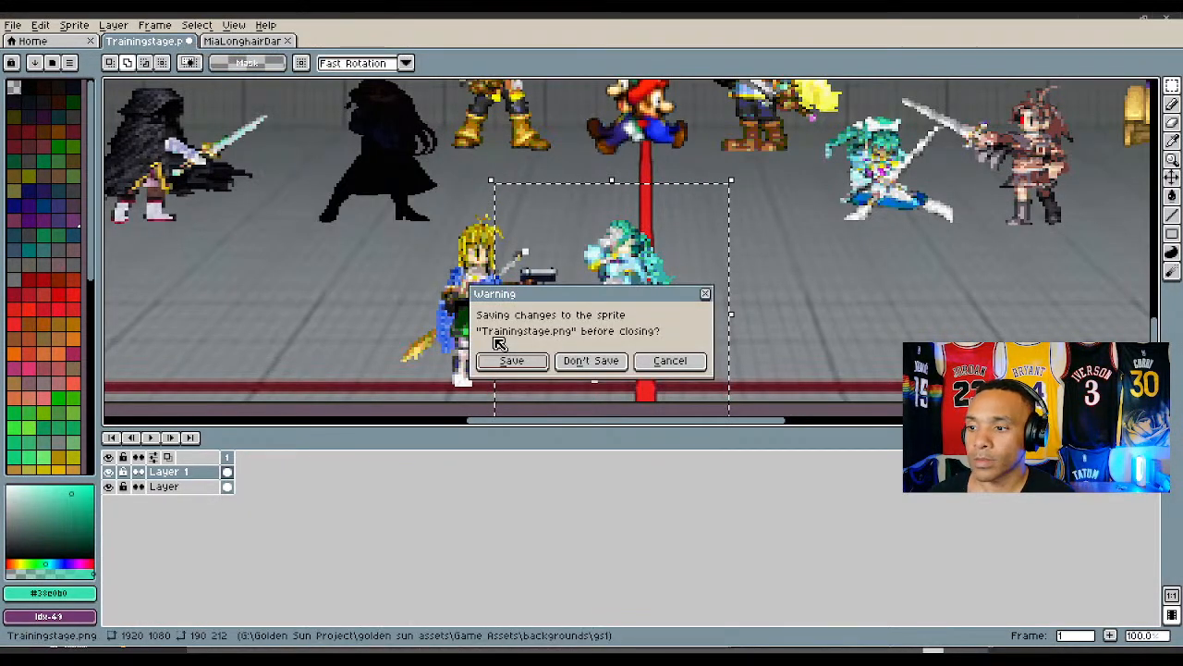
left_click(592, 360)
scroll(689, 238, "up", 2)
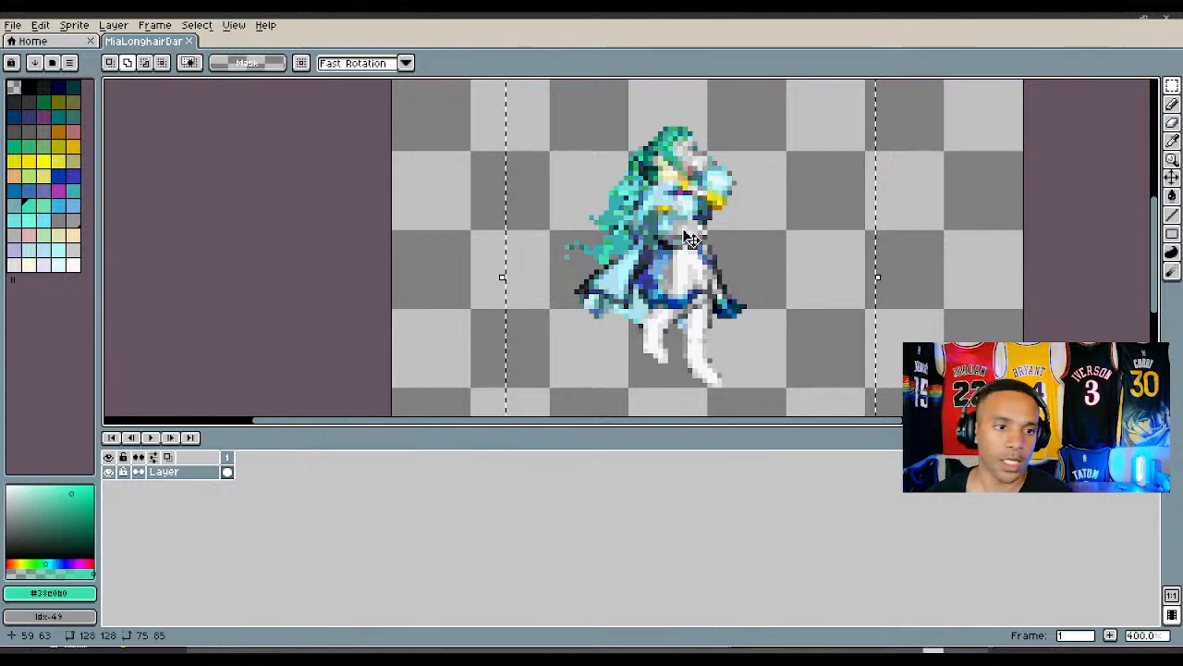
left_click(189, 40)
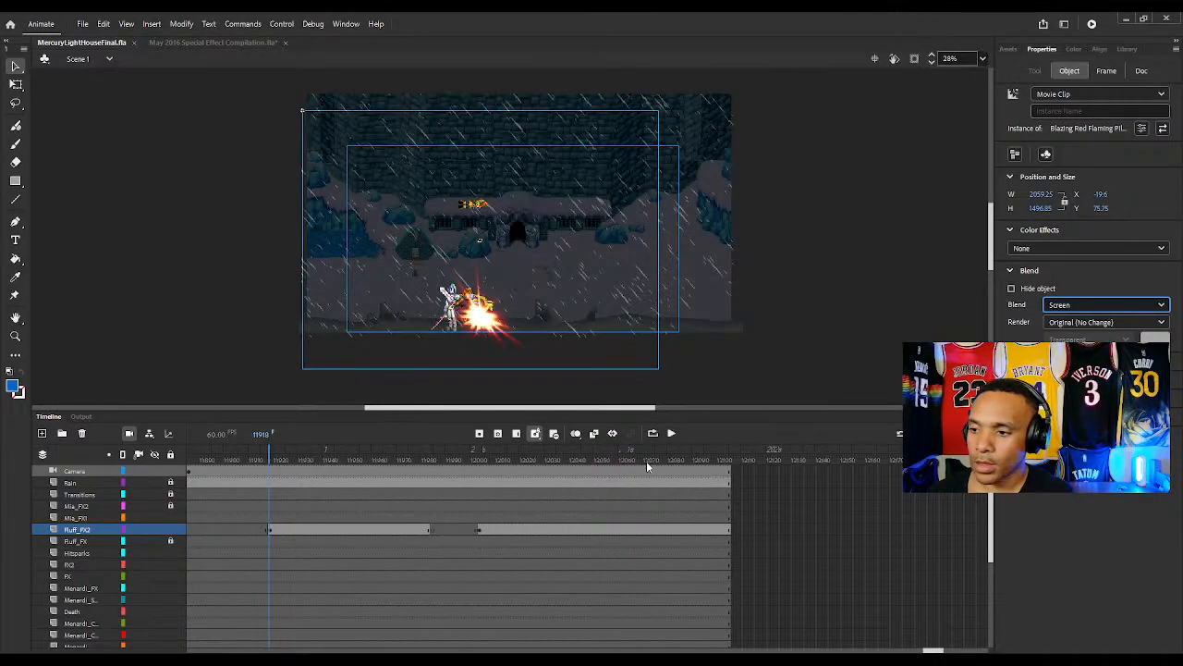
Switch to Animate and extend the MercuryLightHouseFinal.fla timeline layers from their last frame to frame 12114
left_click(721, 470)
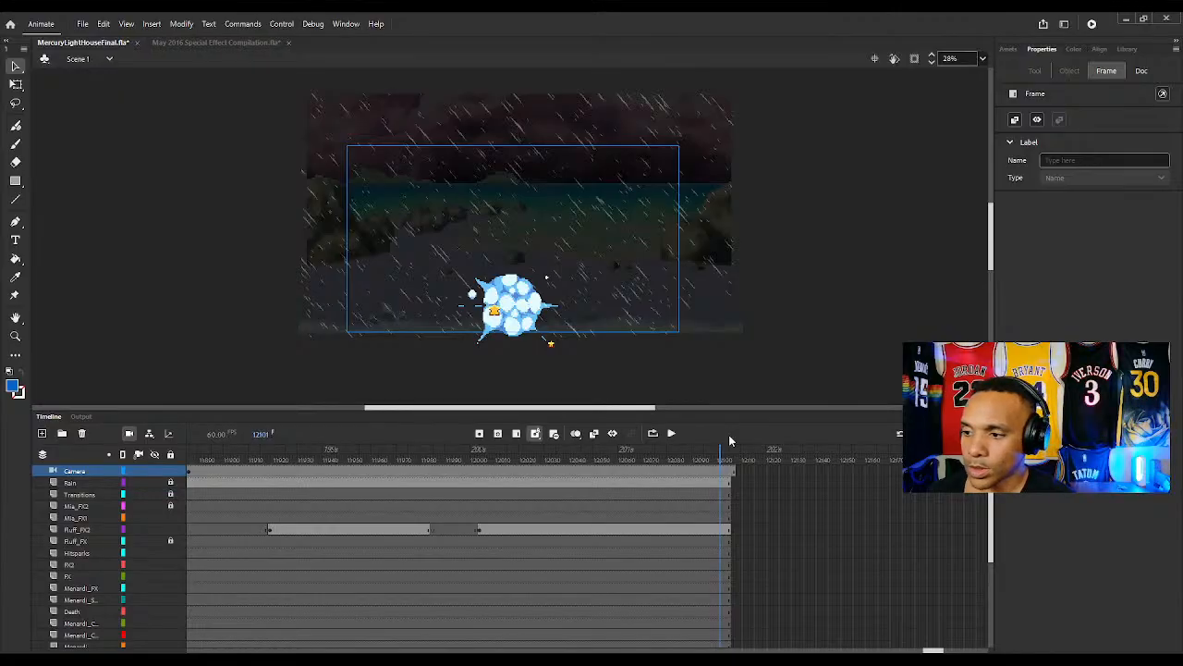
left_click(733, 449)
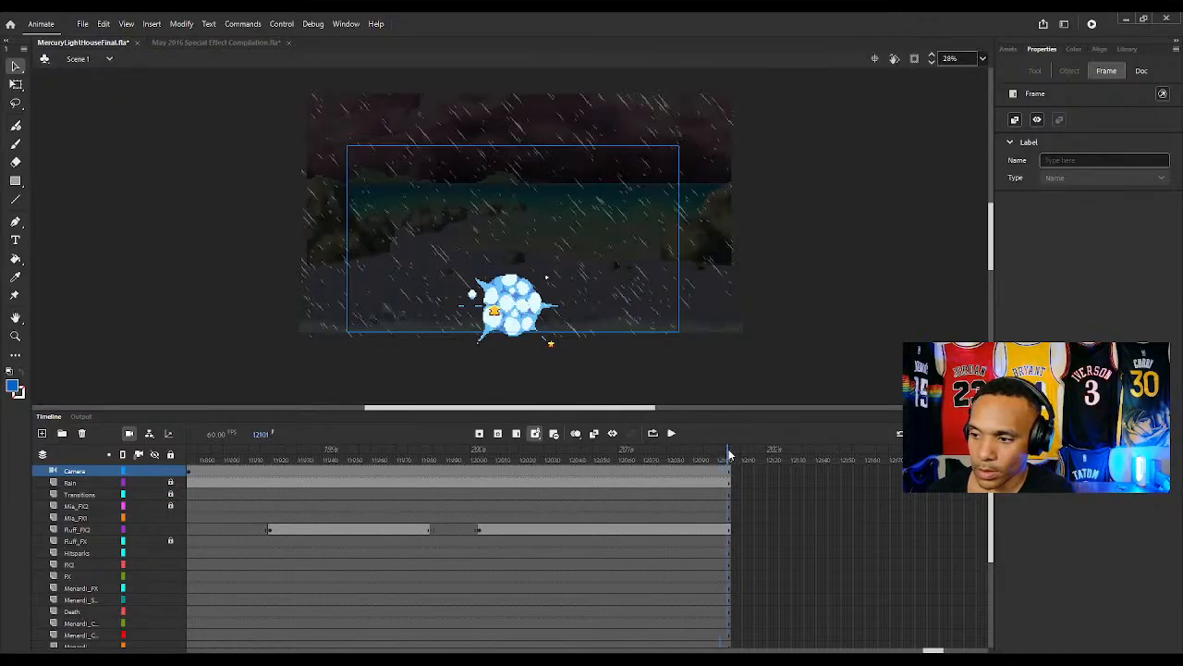
key("period")
key("period")
key("period")
key("period")
key("period")
key("period")
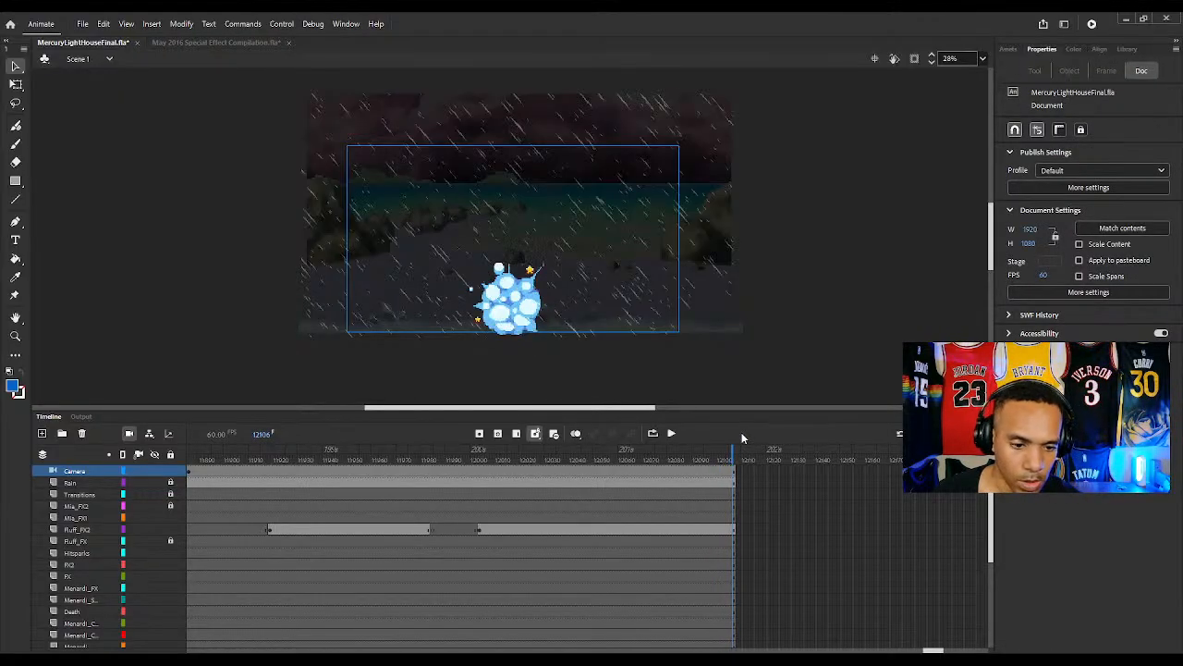
key("period")
key("period")
key("period")
key("period")
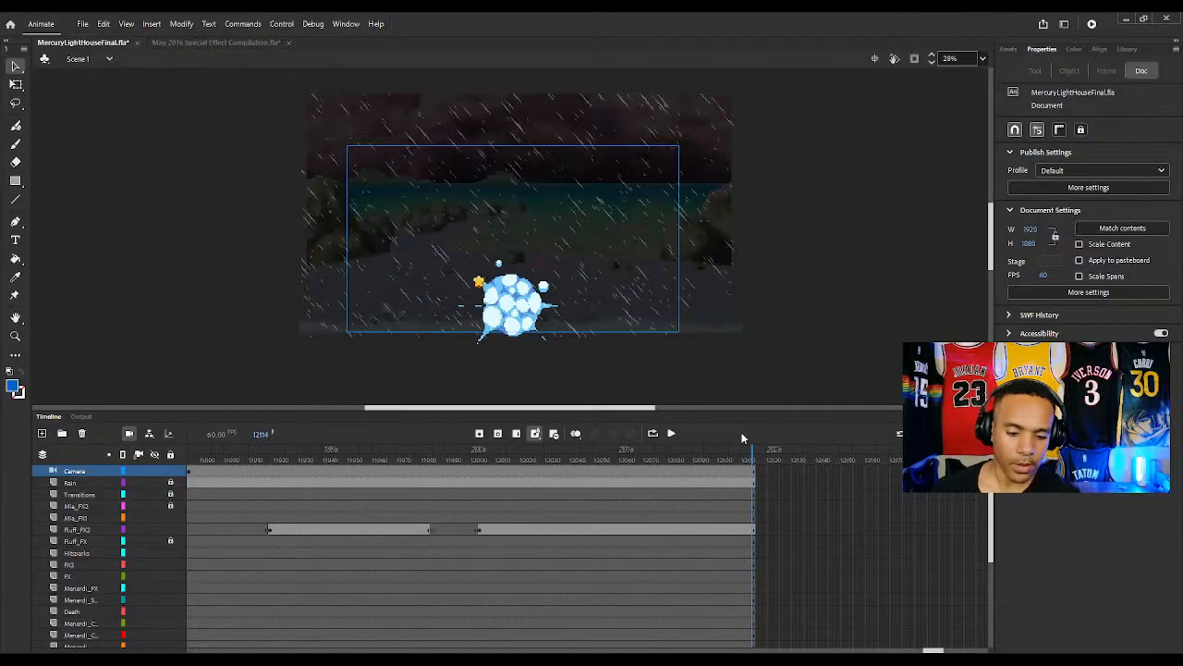